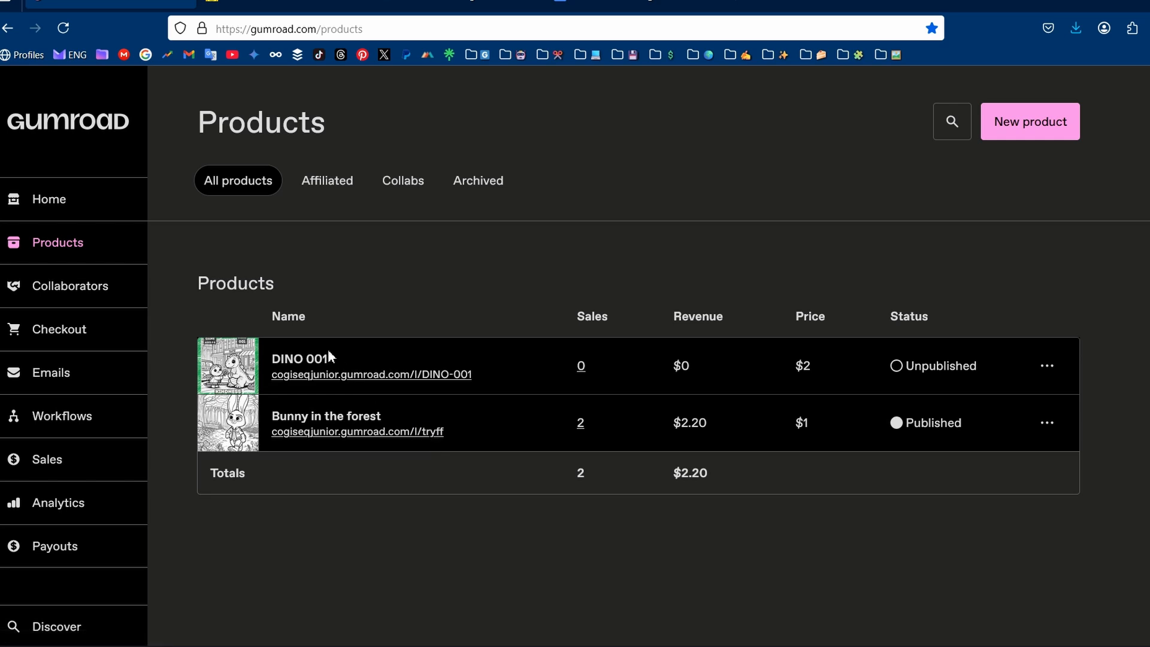
# Start a new digital product named "BASE 000"
pyautogui.click(1045, 133)
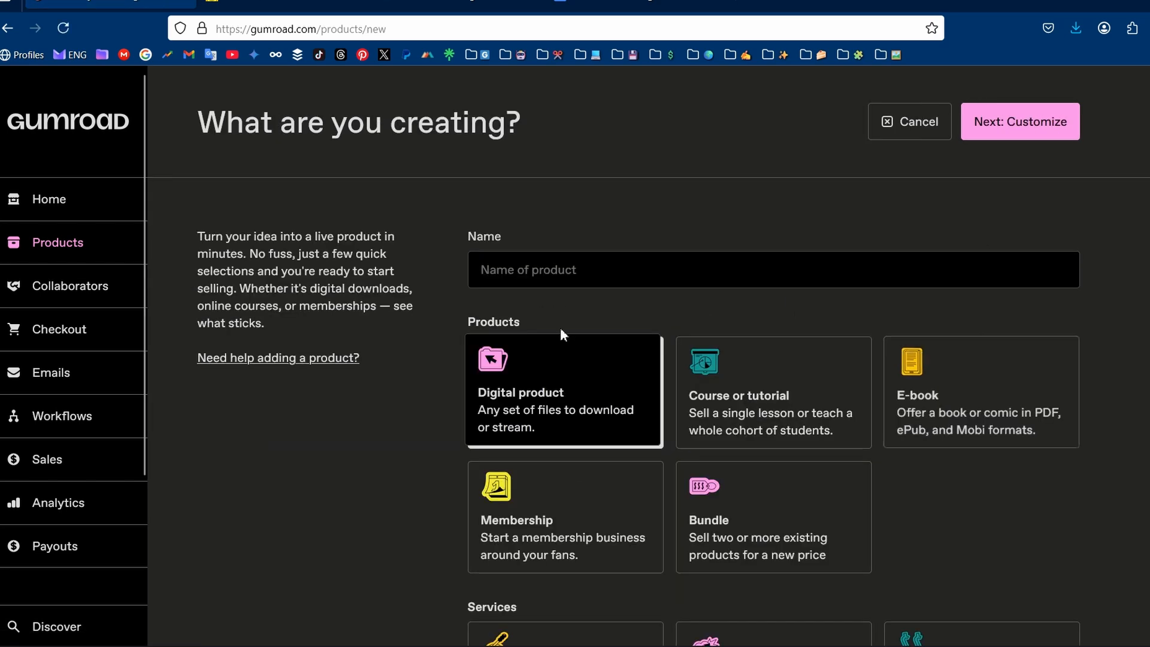
pyautogui.click(524, 275)
pyautogui.write('BASE')
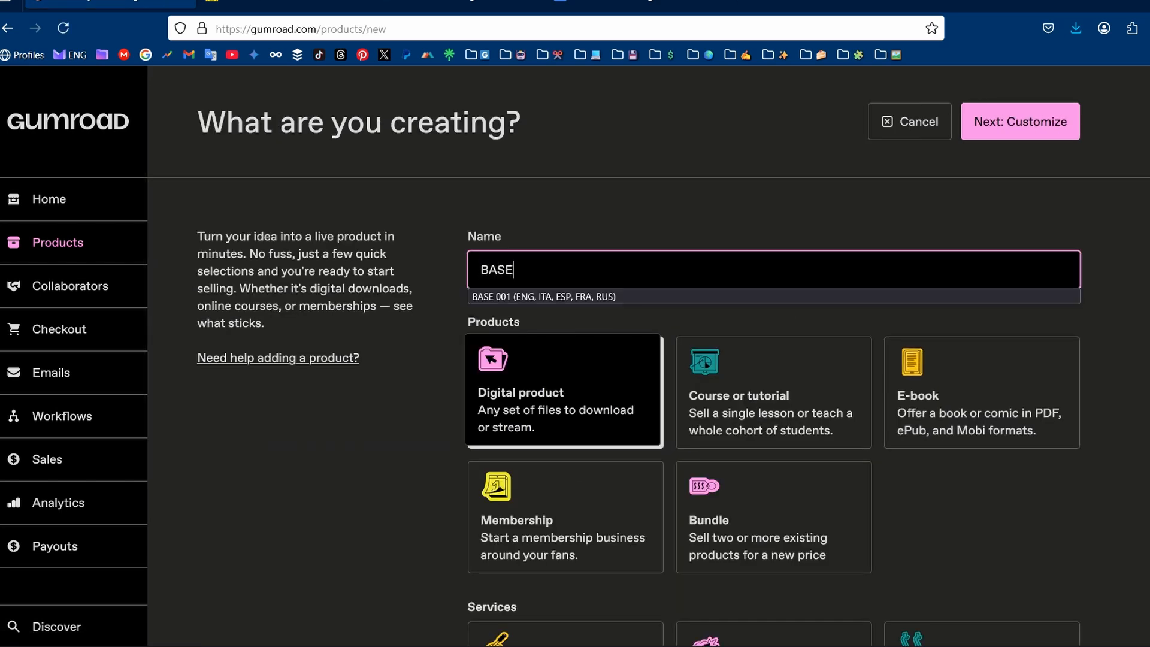
pyautogui.write(' 000')
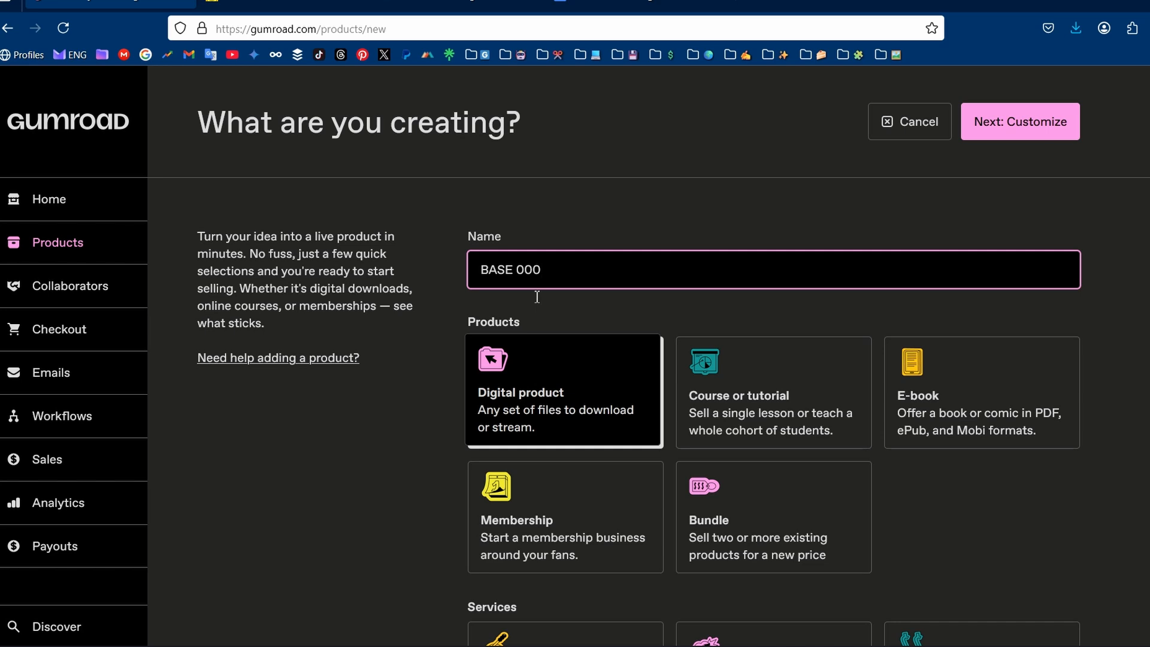
# Set the product's price to $5 and continue to customizing it
pyautogui.scroll(-4, 415, 452)
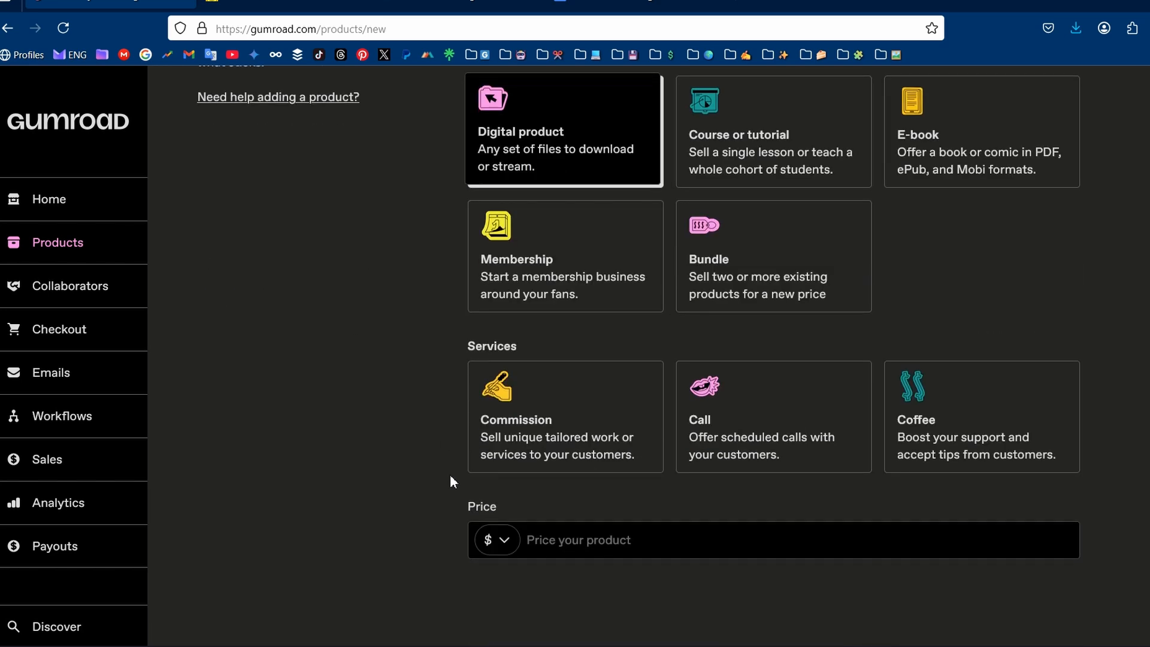
pyautogui.click(597, 541)
pyautogui.write('5')
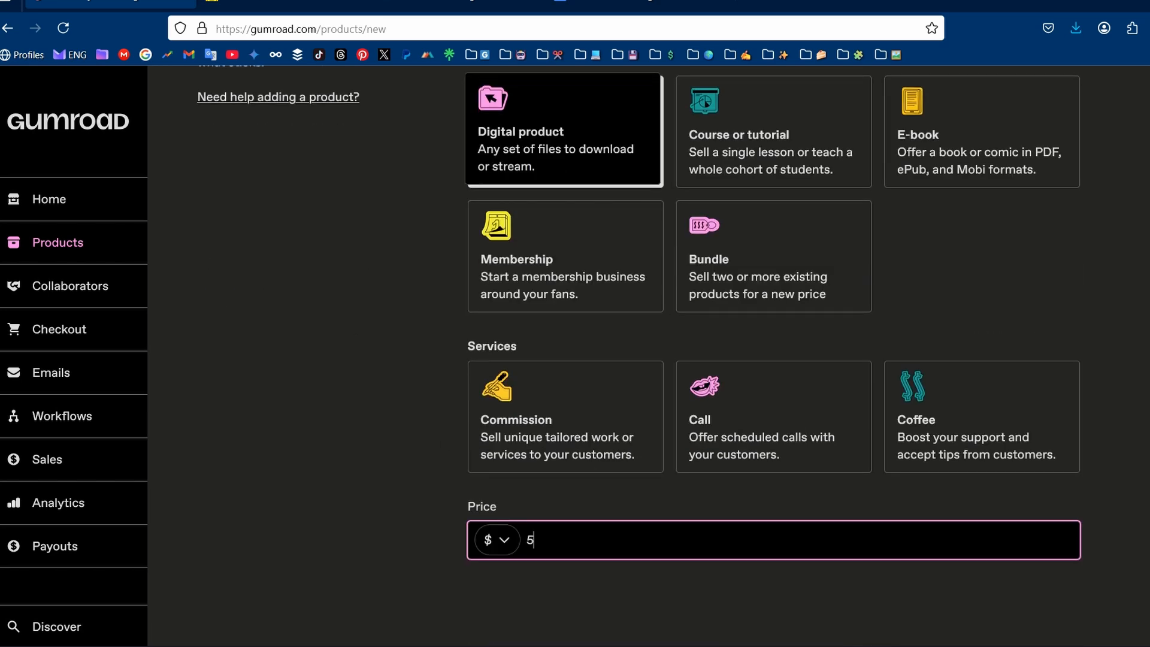
pyautogui.scroll(4, 386, 459)
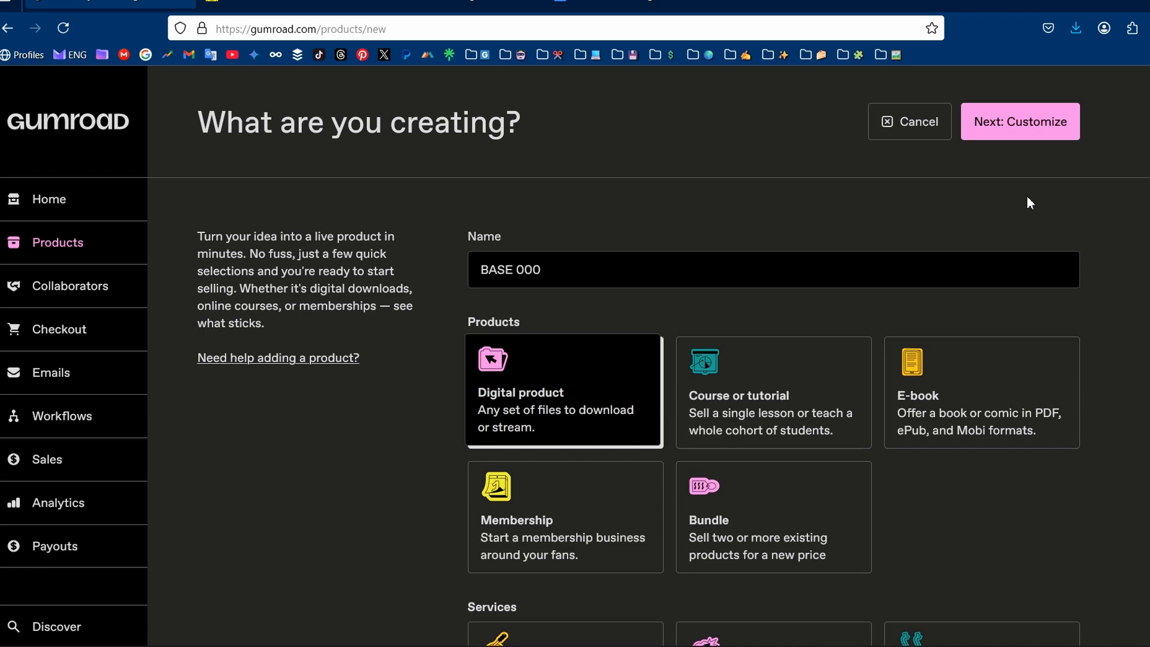
pyautogui.click(1033, 123)
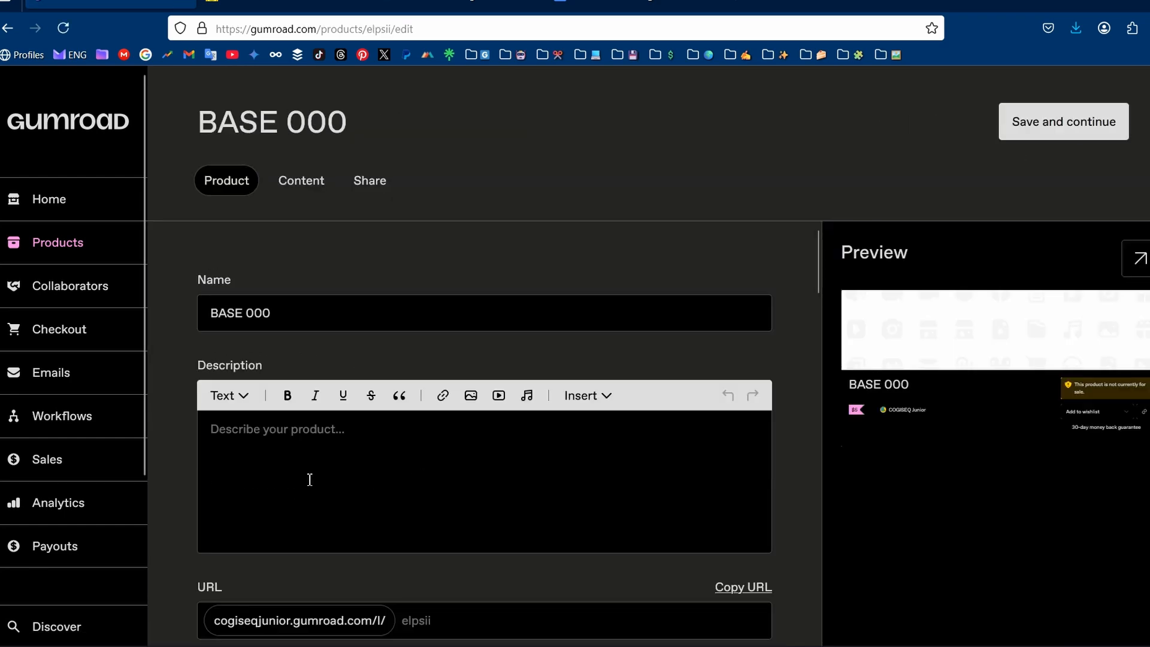
# Upload 00-.jpg from the "07.c. Gumroad Images (3-2) JPG" folder as the product thumbnail
pyautogui.scroll(-8, 310, 479)
pyautogui.scroll(8, 318, 470)
pyautogui.scroll(-10, 324, 471)
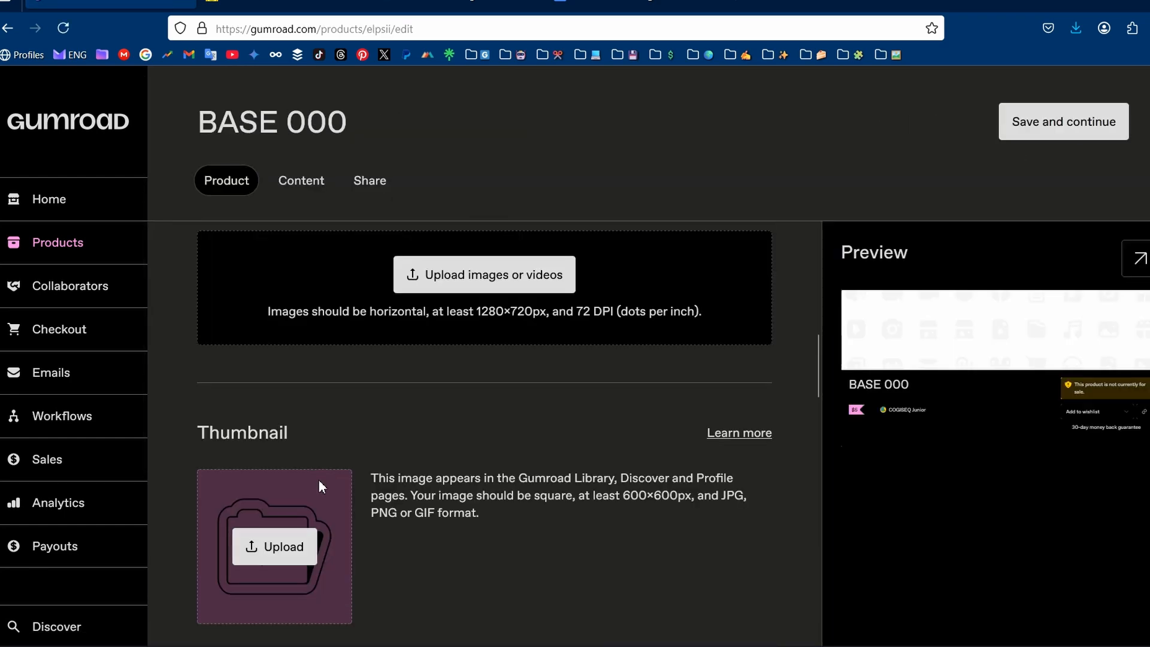
pyautogui.scroll(2, 323, 479)
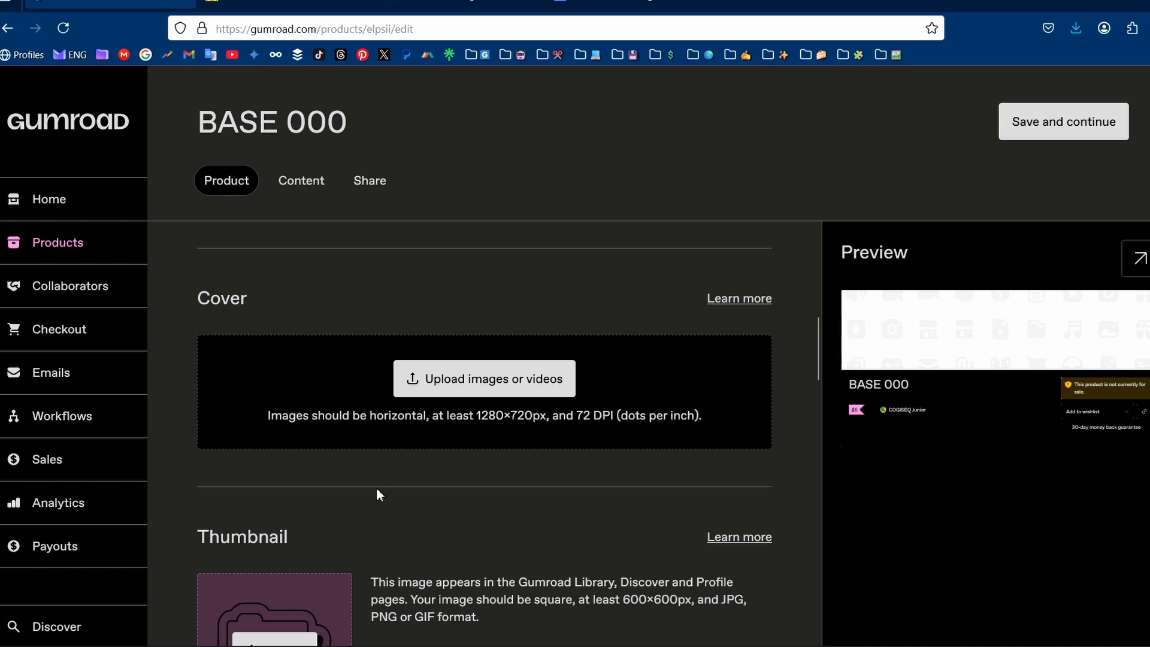
pyautogui.scroll(-4, 377, 489)
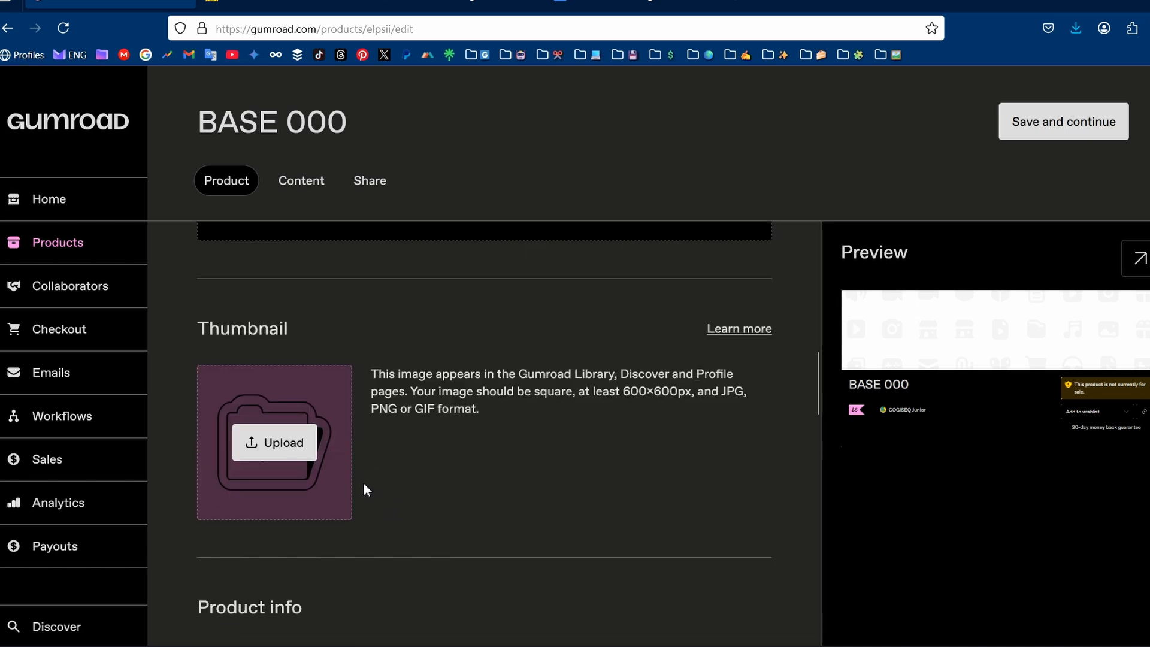
pyautogui.click(364, 484)
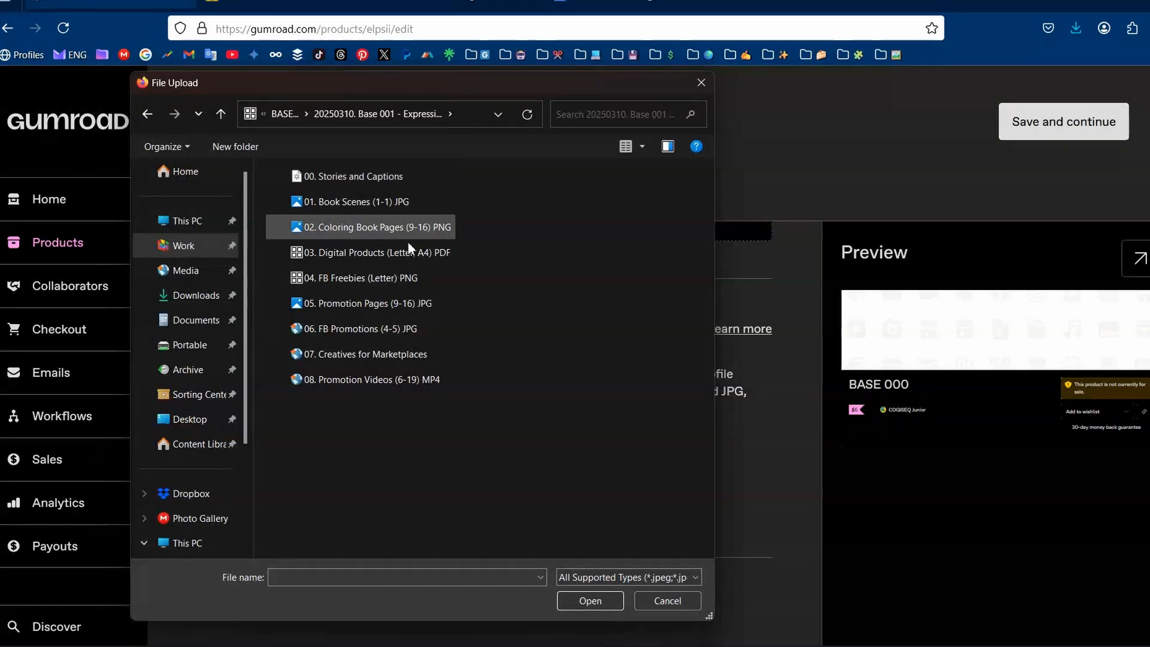
pyautogui.doubleClick(380, 348)
pyautogui.doubleClick(329, 247)
pyautogui.doubleClick(330, 243)
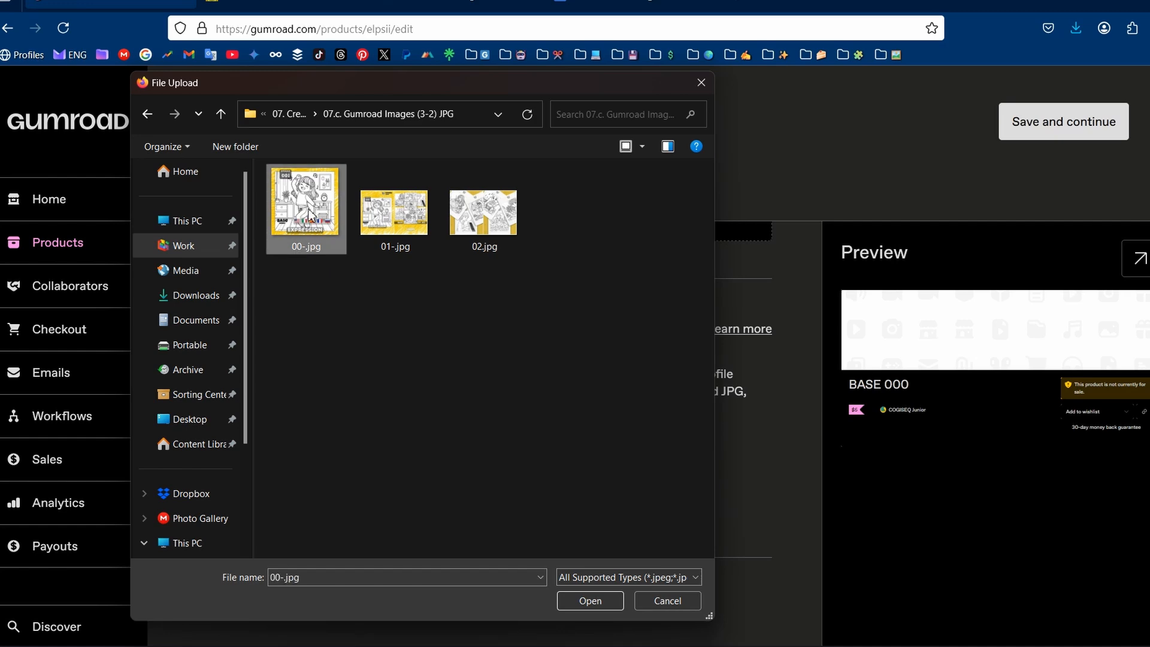
pyautogui.scroll(-1, 545, 496)
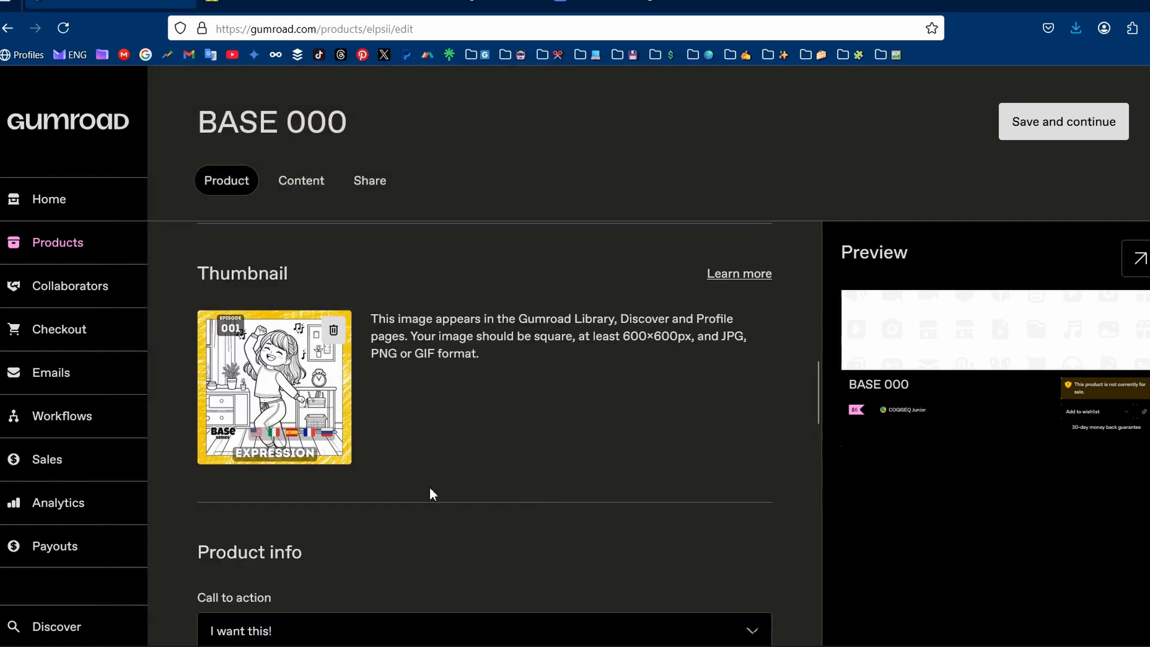
# Inspect the flag row on the uploaded thumbnail and its source image 00-.jpg in File Explorer
pyautogui.scroll(10, 385, 444)
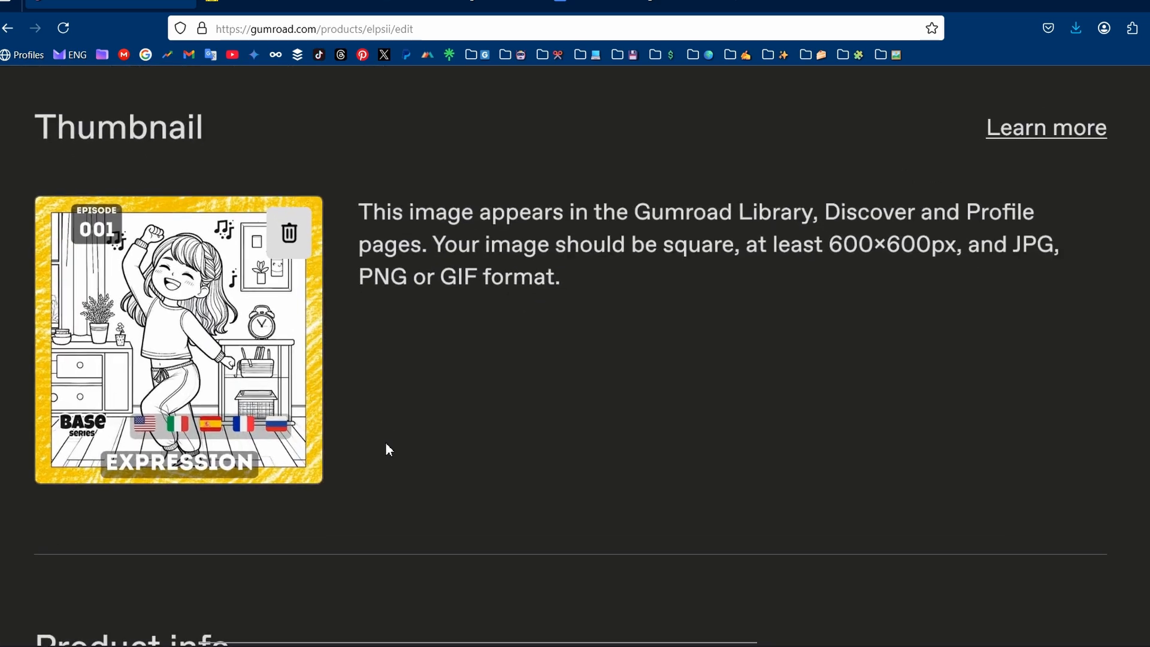
pyautogui.scroll(-10, 386, 442)
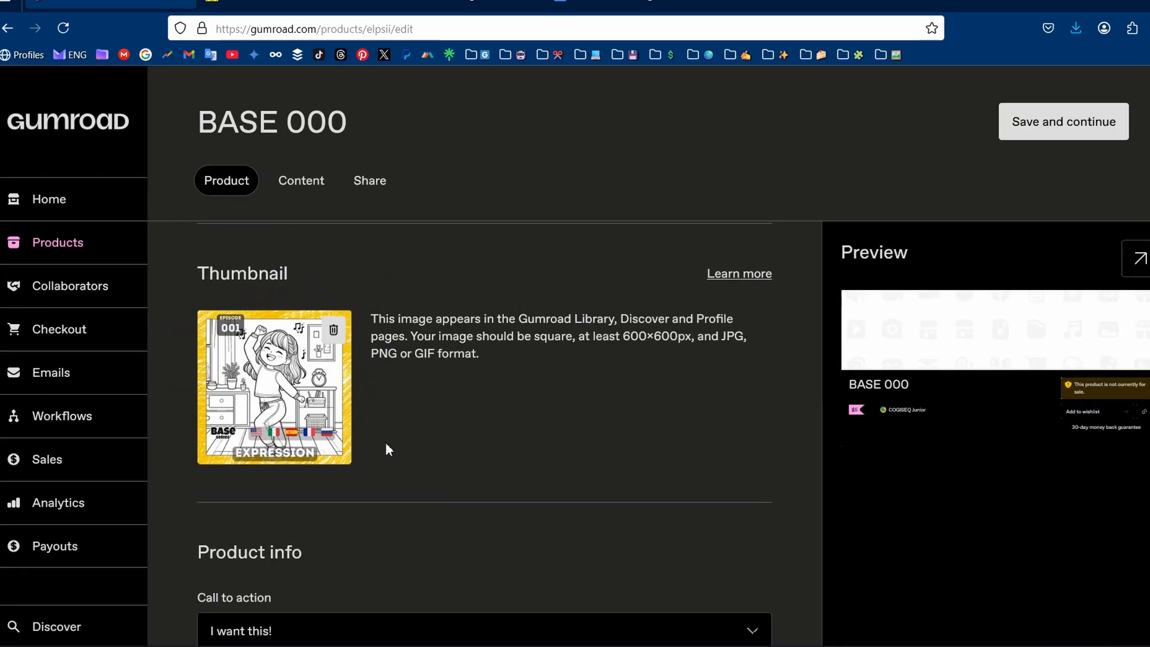
pyautogui.hotkey('alt', 'Tab')
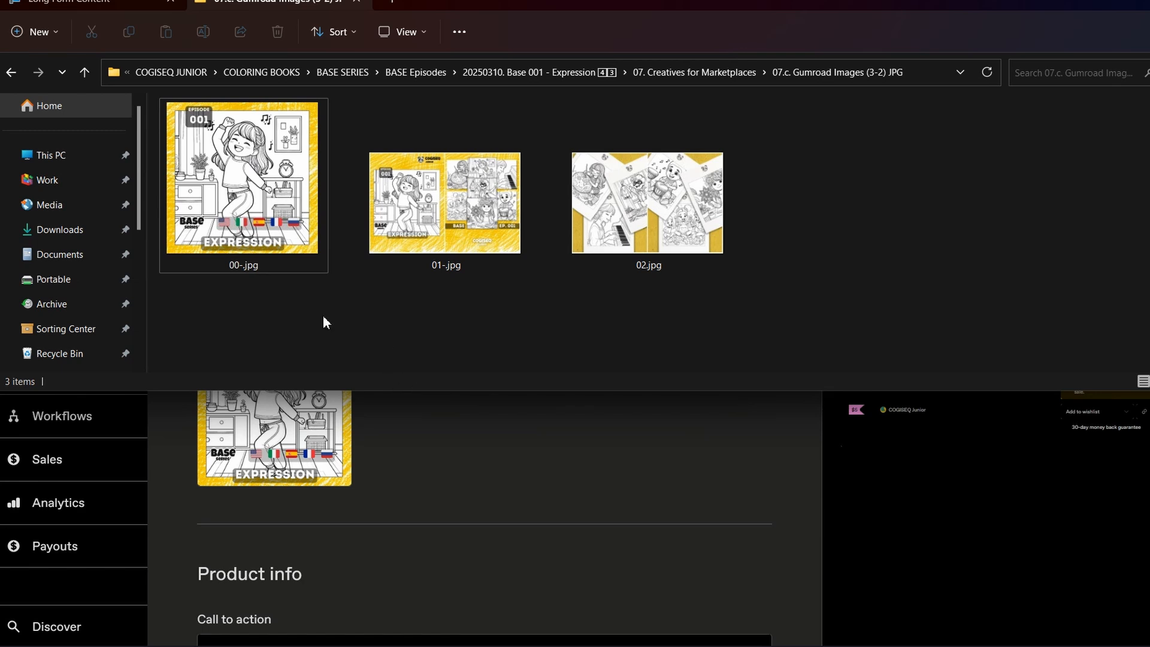
pyautogui.click(264, 209)
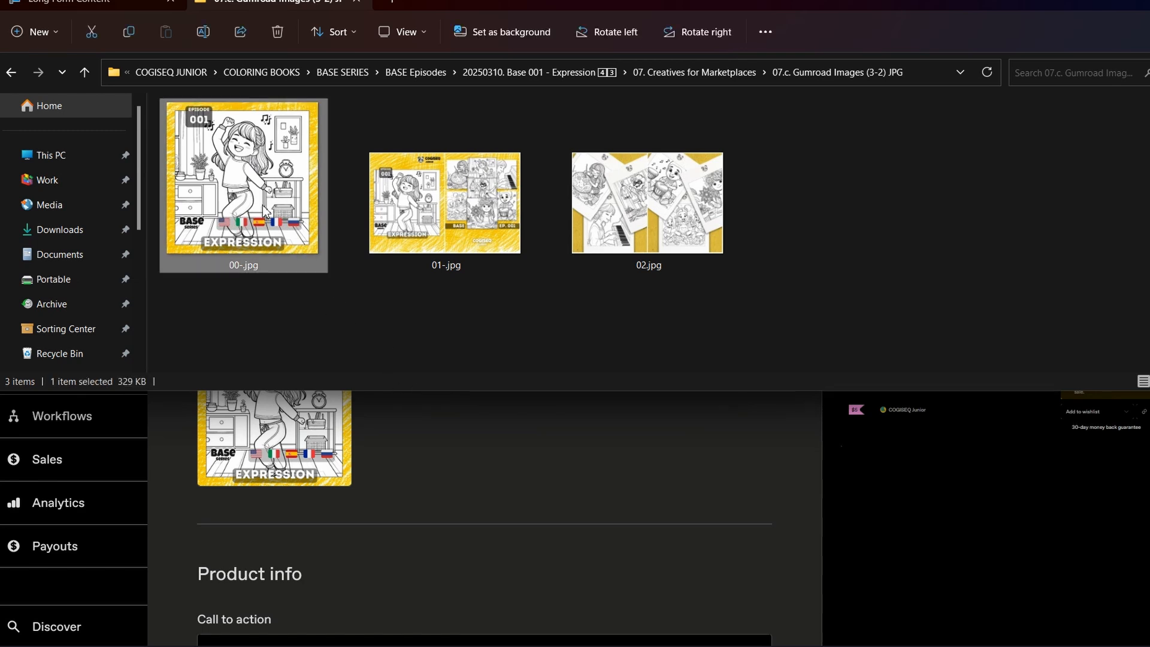
pyautogui.click(326, 330)
pyautogui.click(296, 256)
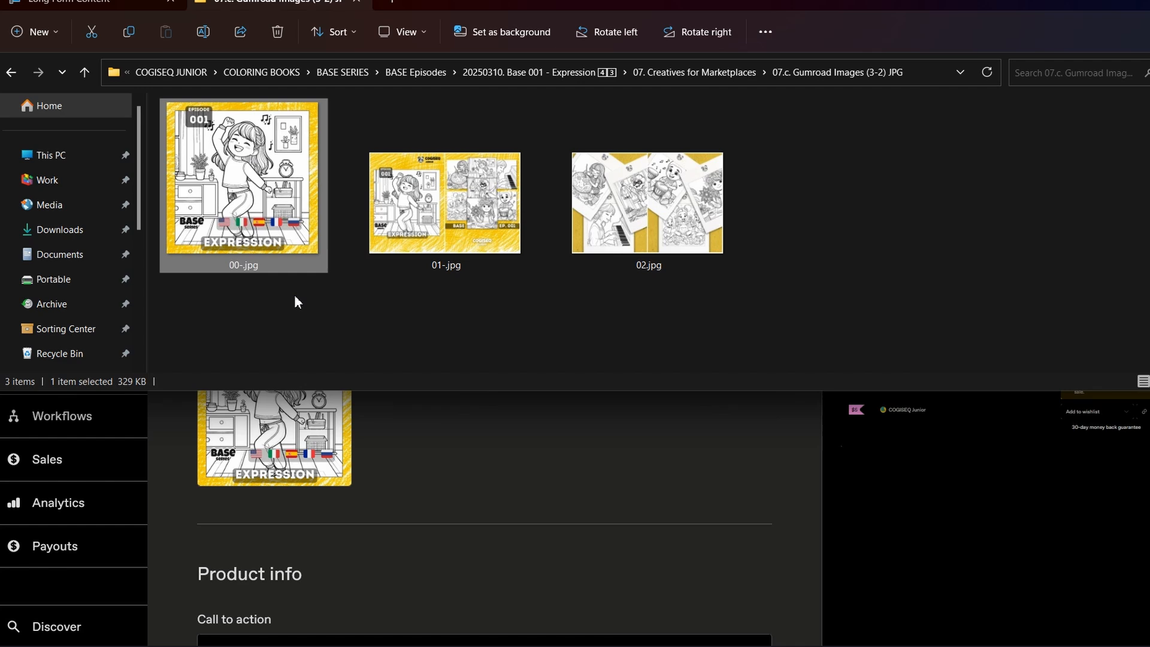
pyautogui.click(298, 334)
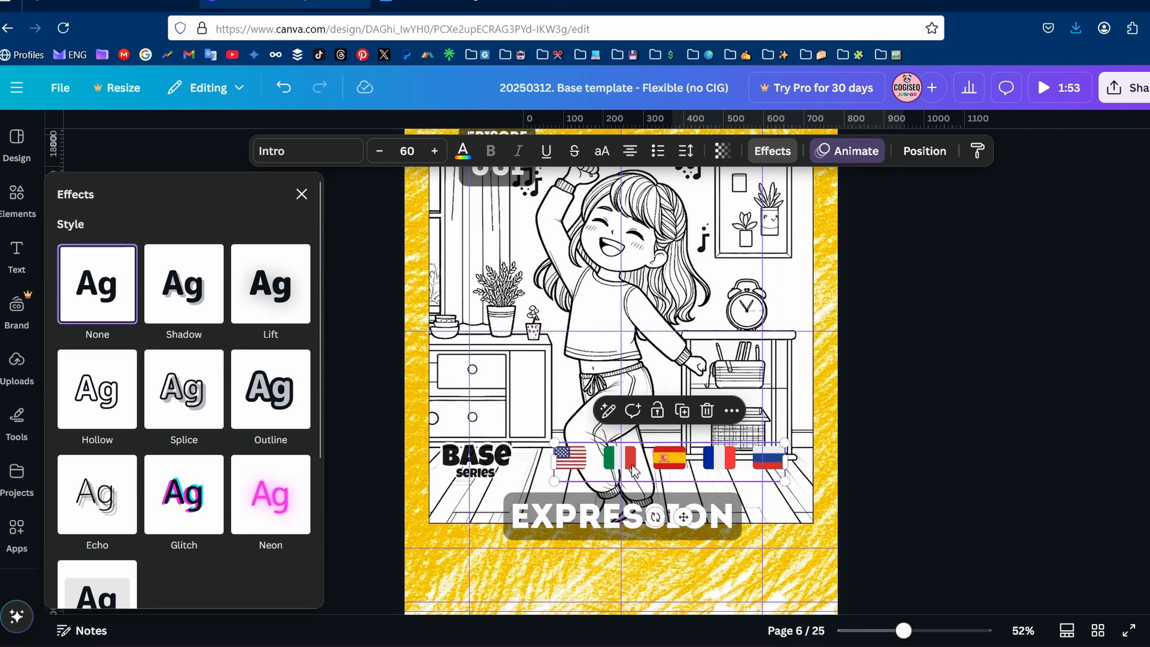
# In the Canva design, try the Hollow effect on the flag row, settle on Lift and increase its intensity
pyautogui.click(272, 302)
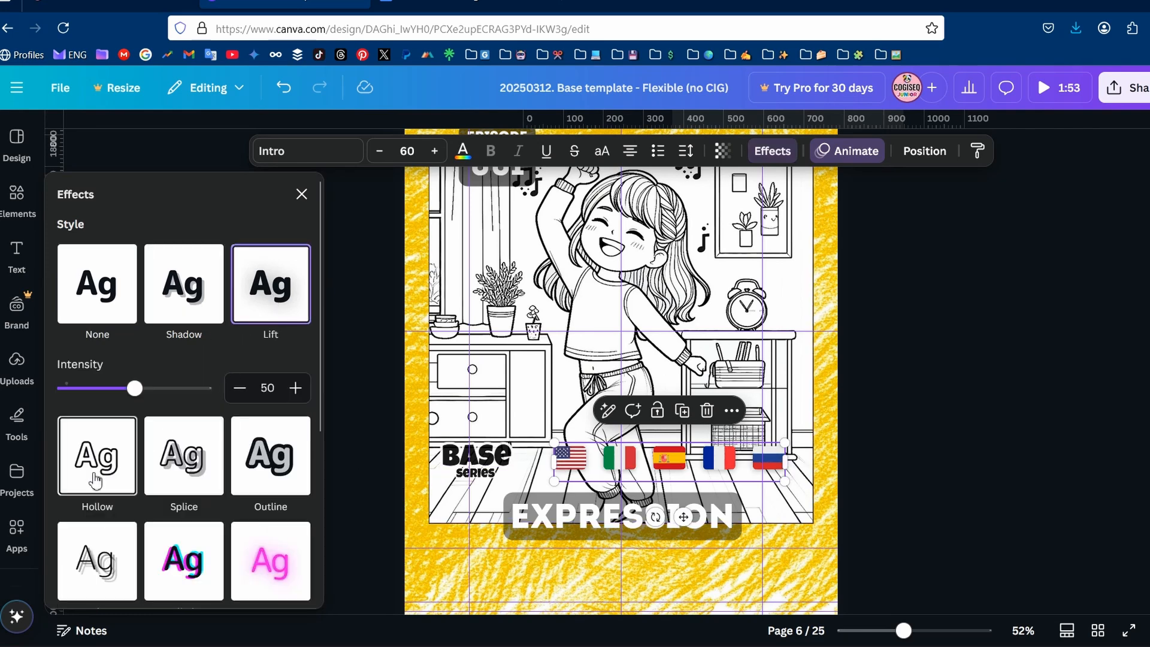
pyautogui.click(94, 478)
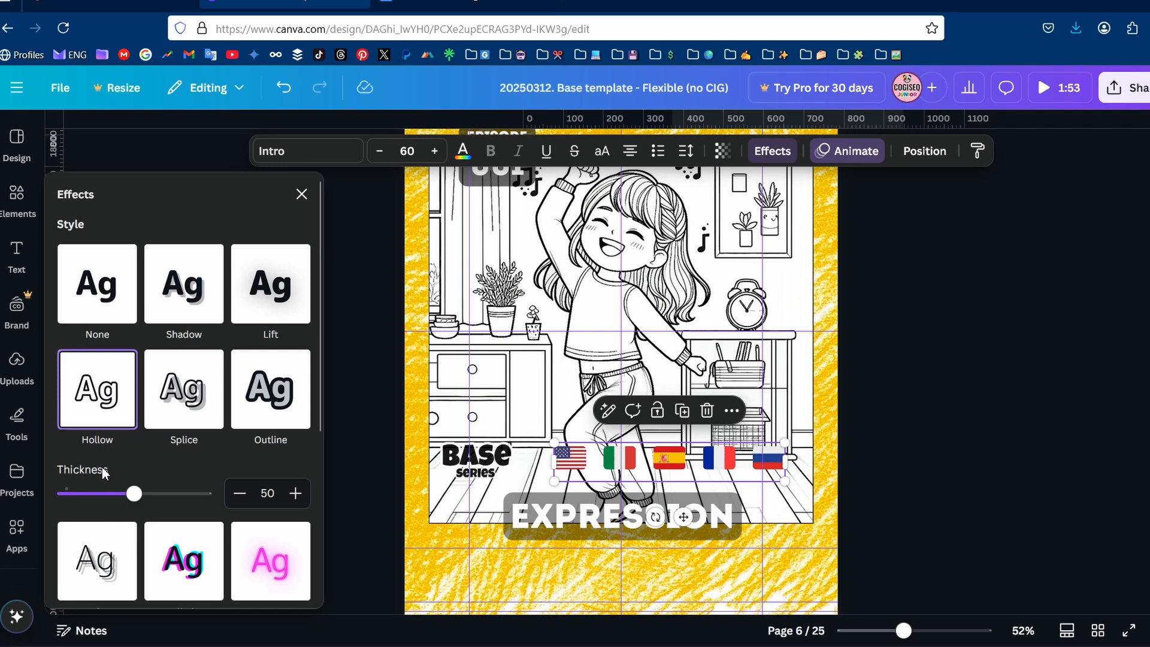
pyautogui.click(296, 320)
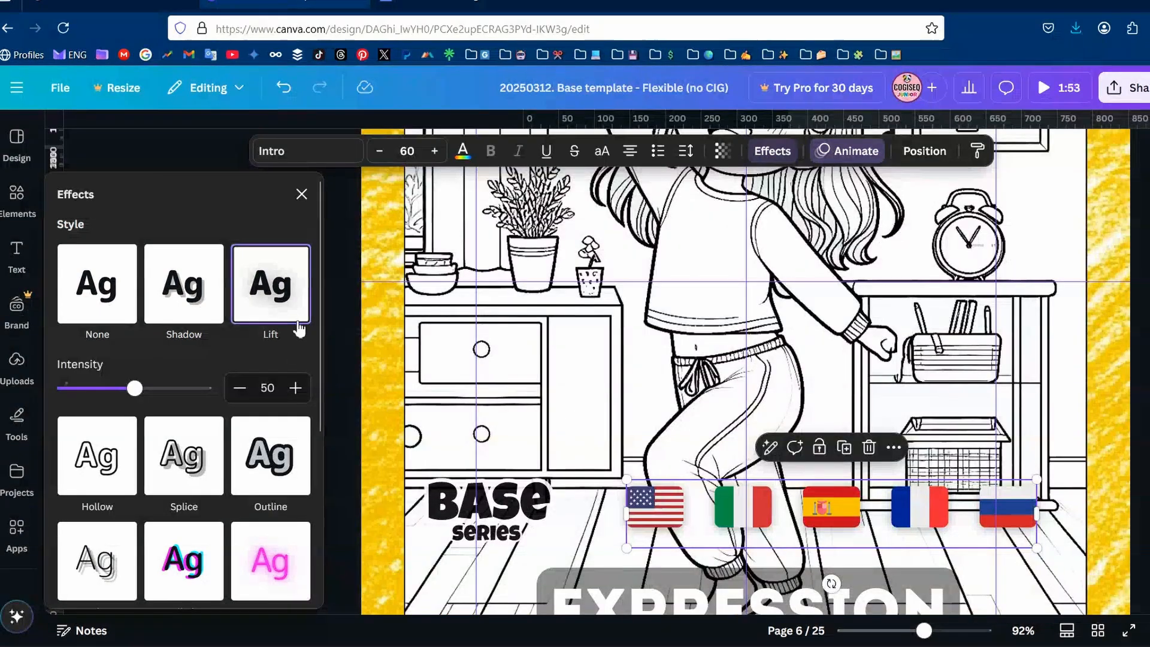
pyautogui.moveTo(146, 392); pyautogui.dragTo(209, 390)
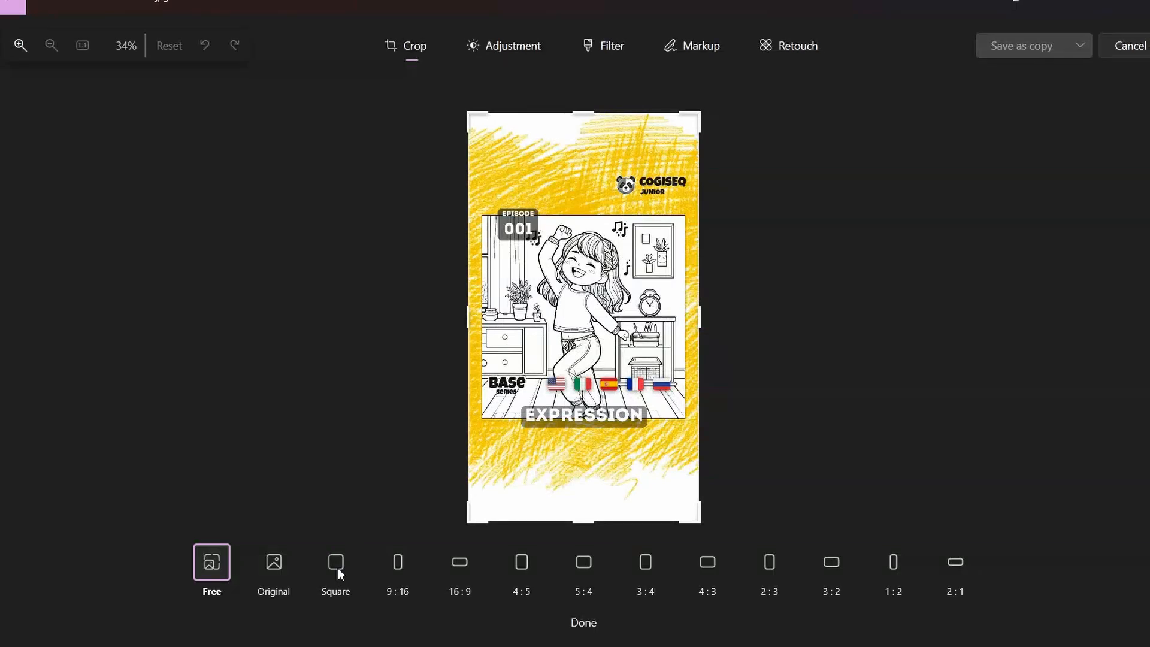
# In the photo editor, crop the exported cover image to a 1080 x 1080 square and save it over the original
pyautogui.click(337, 569)
pyautogui.click(1084, 48)
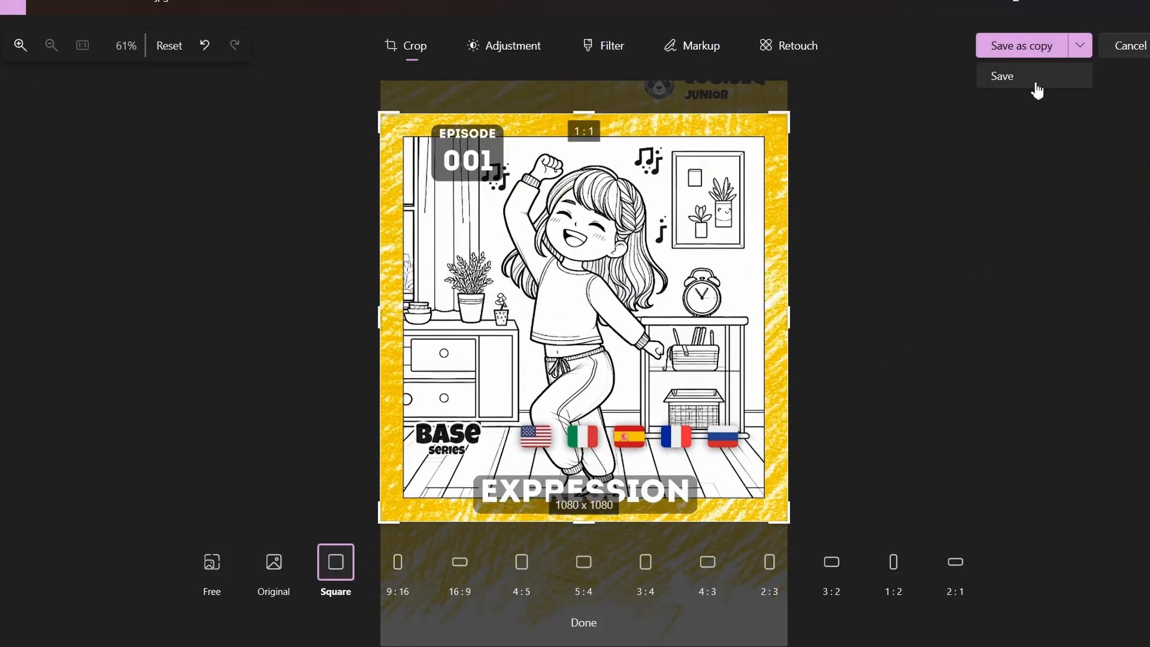
pyautogui.click(1036, 84)
pyautogui.click(1147, 1)
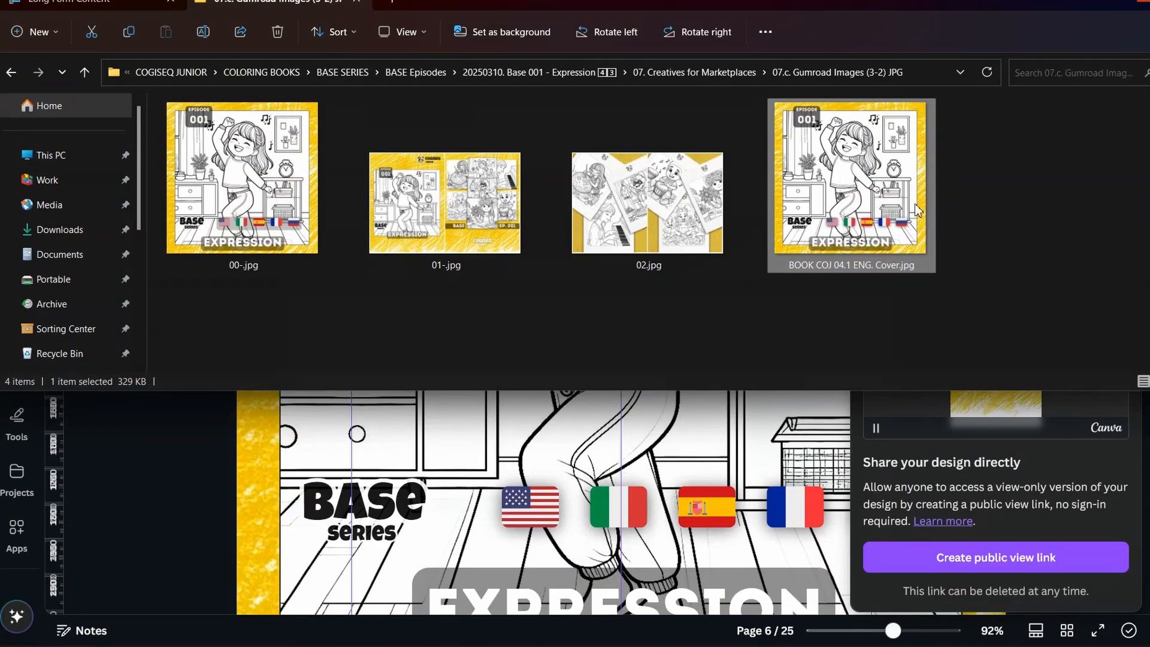
# Compare the exported cover versions and the flag rows on pages 6 and 7 of the Canva design
pyautogui.click(815, 299)
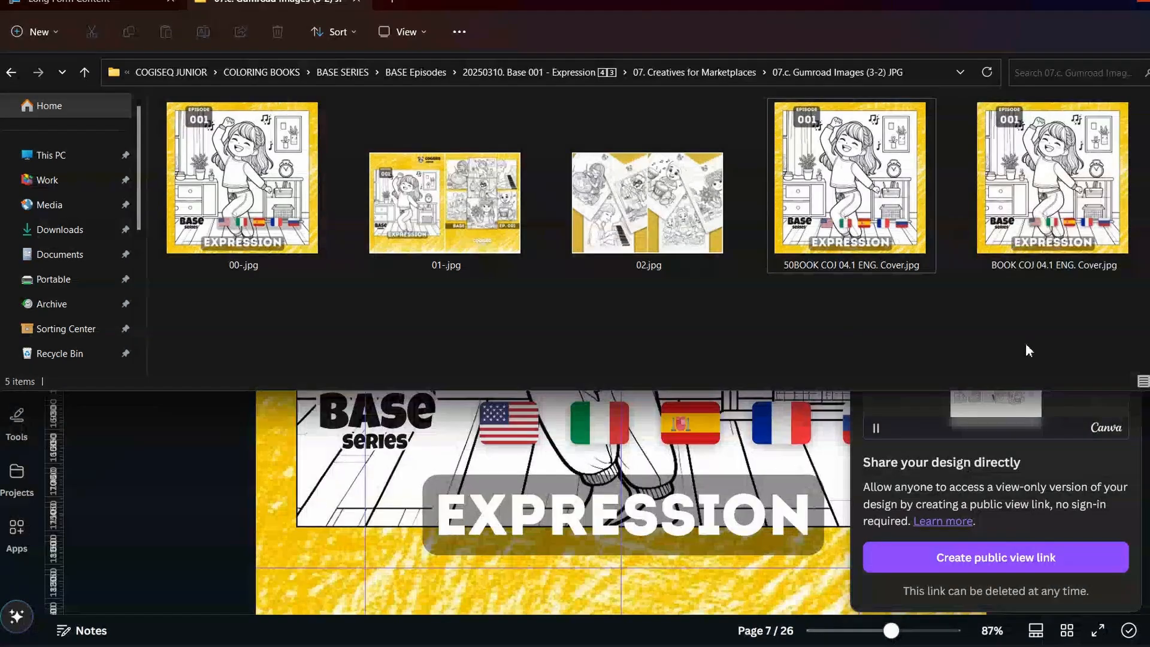
pyautogui.click(231, 487)
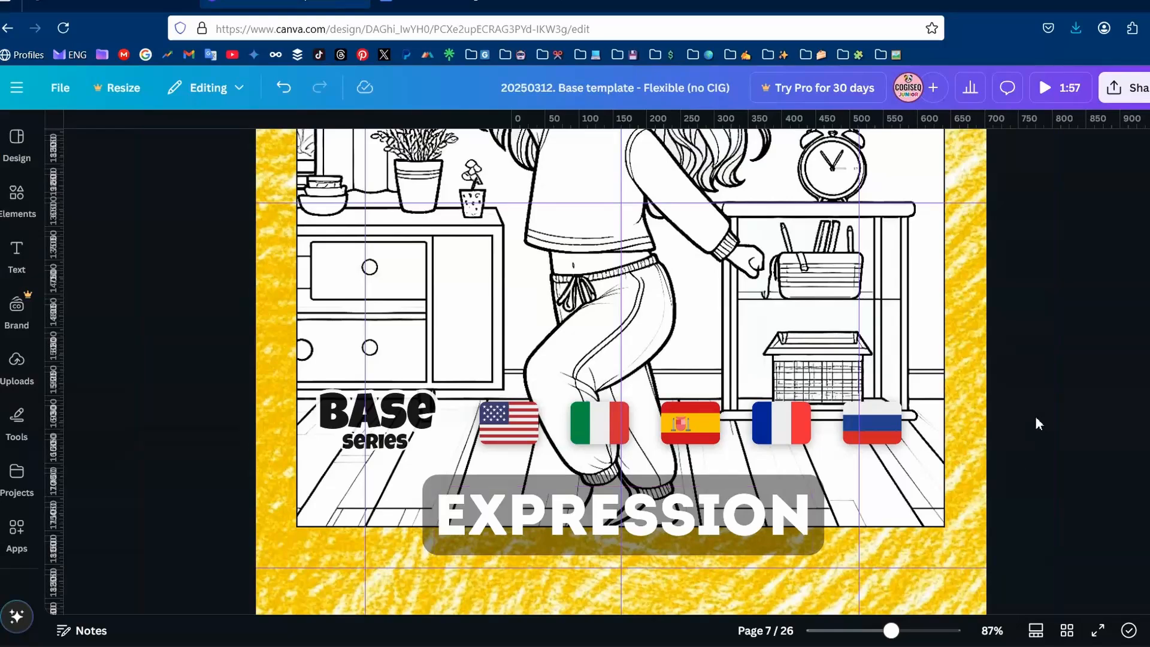
pyautogui.scroll(10, 1037, 423)
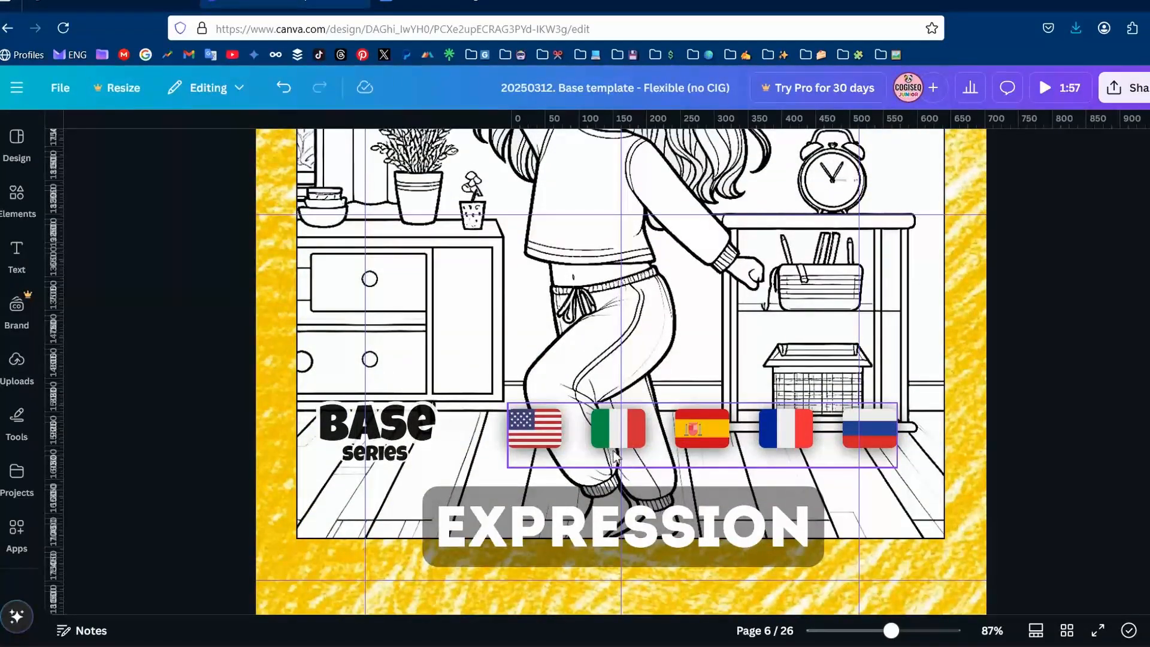
pyautogui.scroll(-5, 795, 475)
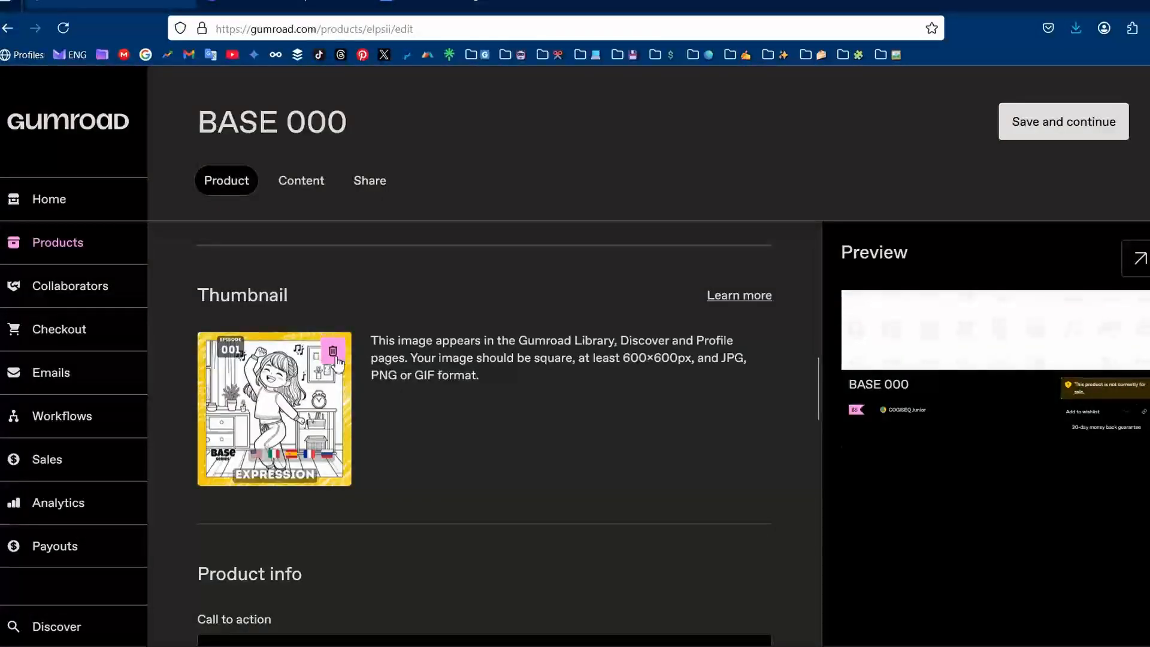
# On the Gumroad product page, remove the current thumbnail and upload the updated square cover image in its place
pyautogui.click(337, 358)
pyautogui.click(285, 395)
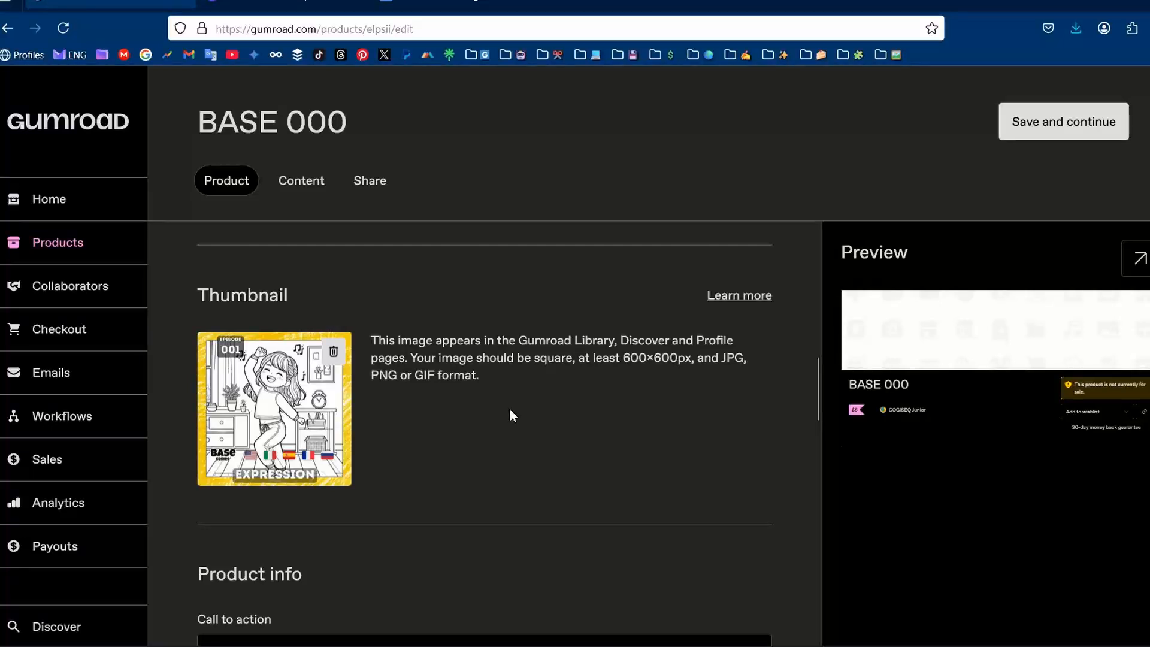
# Upload two horizontal promotional images from the computer as the product's cover and look them over
pyautogui.scroll(3, 509, 408)
pyautogui.scroll(2, 519, 427)
pyautogui.scroll(-2, 526, 455)
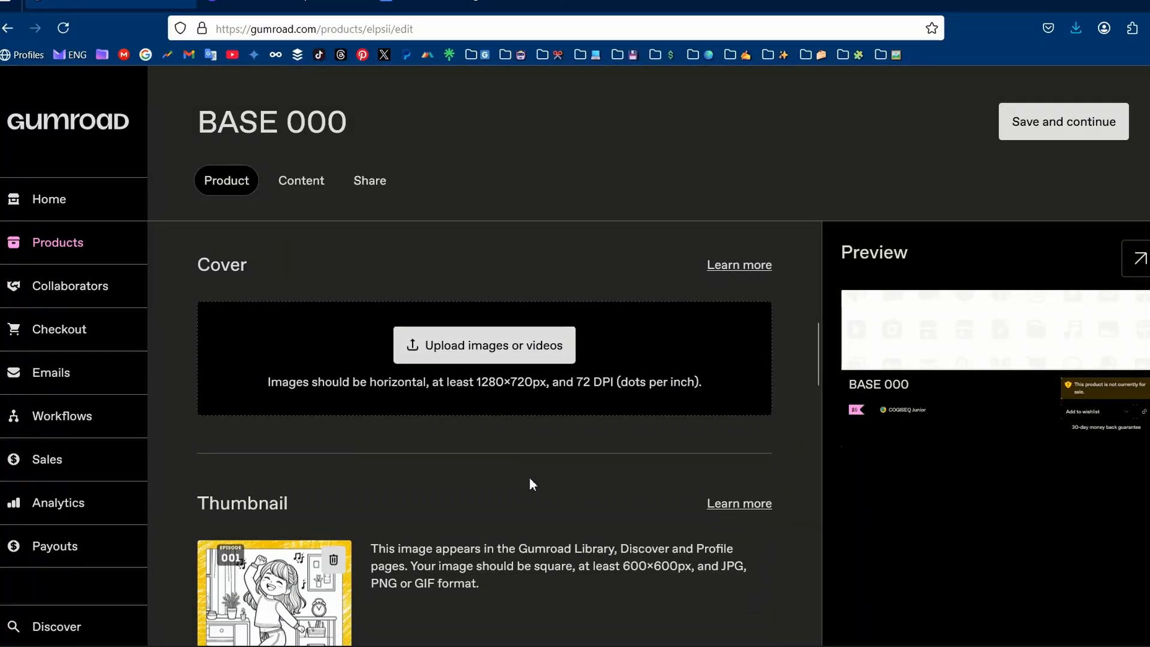
pyautogui.click(493, 354)
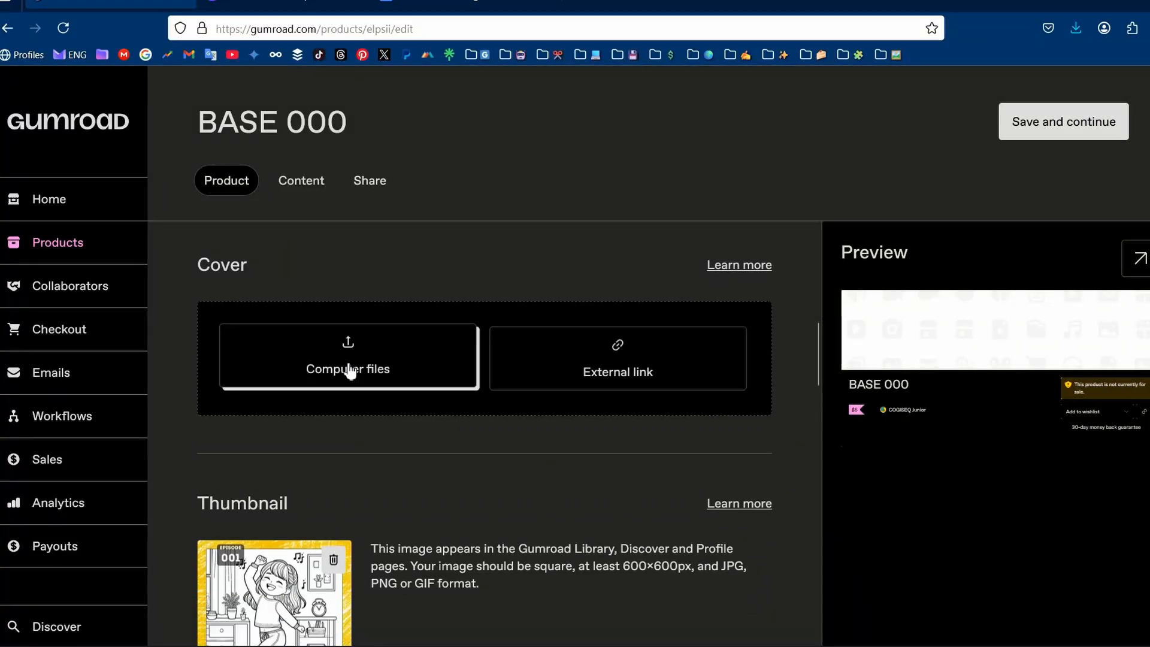
pyautogui.click(424, 405)
pyautogui.moveTo(296, 280); pyautogui.dragTo(391, 189)
pyautogui.press('Return')
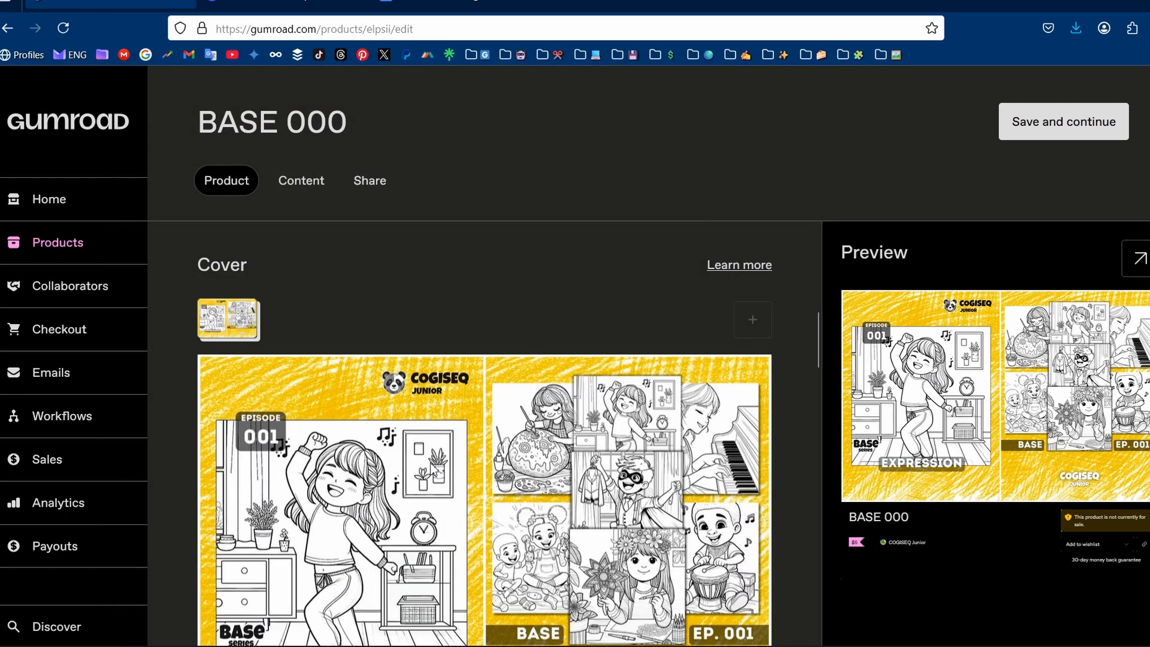
pyautogui.scroll(-3, 443, 473)
pyautogui.scroll(3, 549, 596)
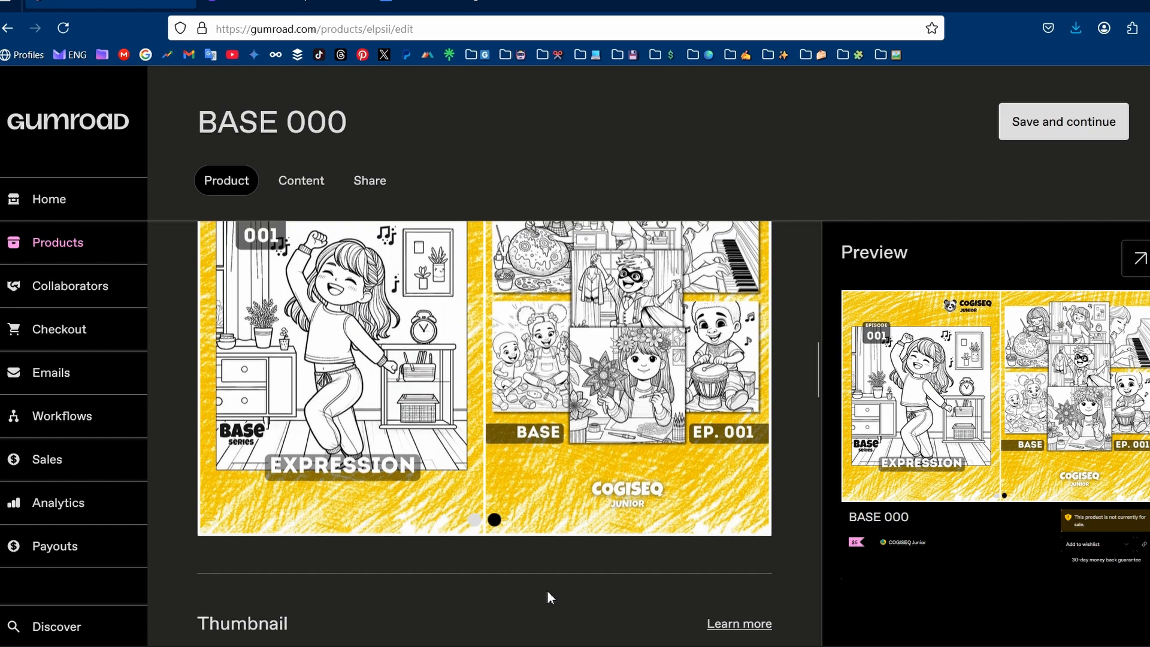
pyautogui.scroll(-6, 576, 535)
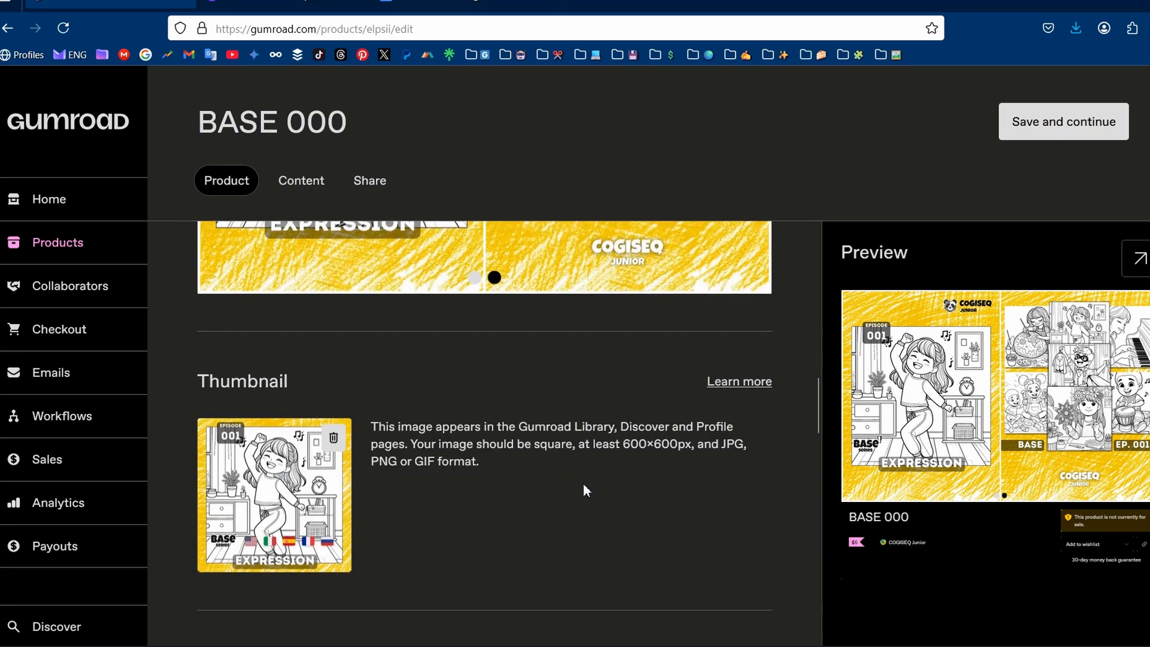
# Look through both cover images in the product's cover section
pyautogui.scroll(6, 585, 488)
pyautogui.click(749, 545)
pyautogui.scroll(-3, 461, 384)
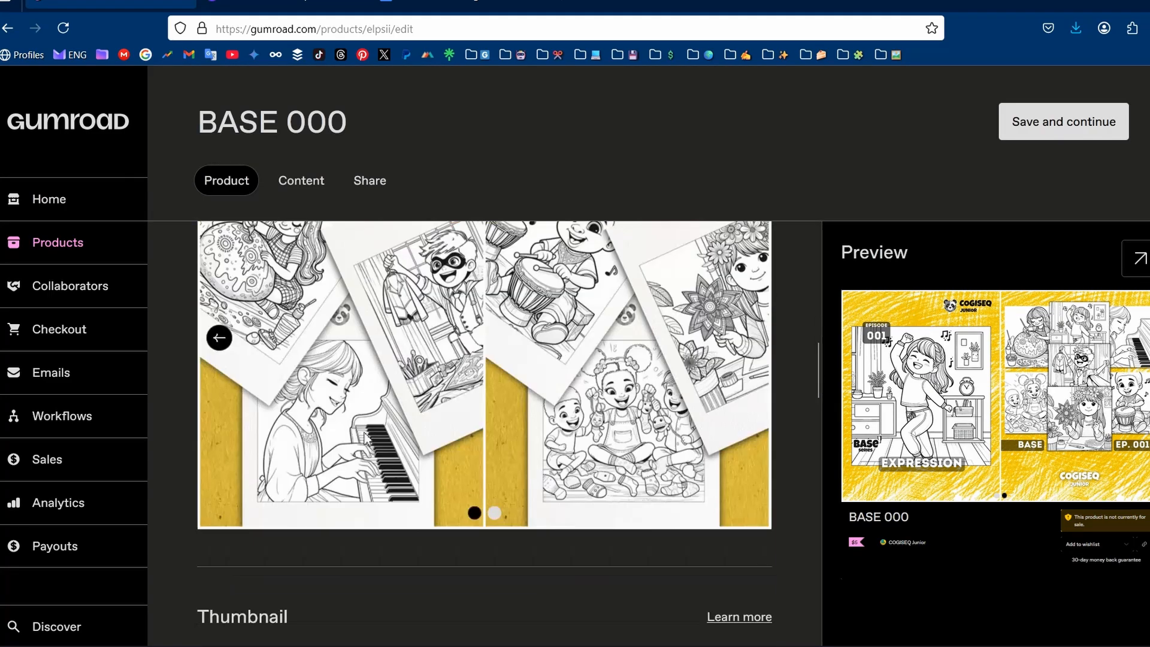
pyautogui.scroll(2, 461, 383)
pyautogui.scroll(2, 275, 293)
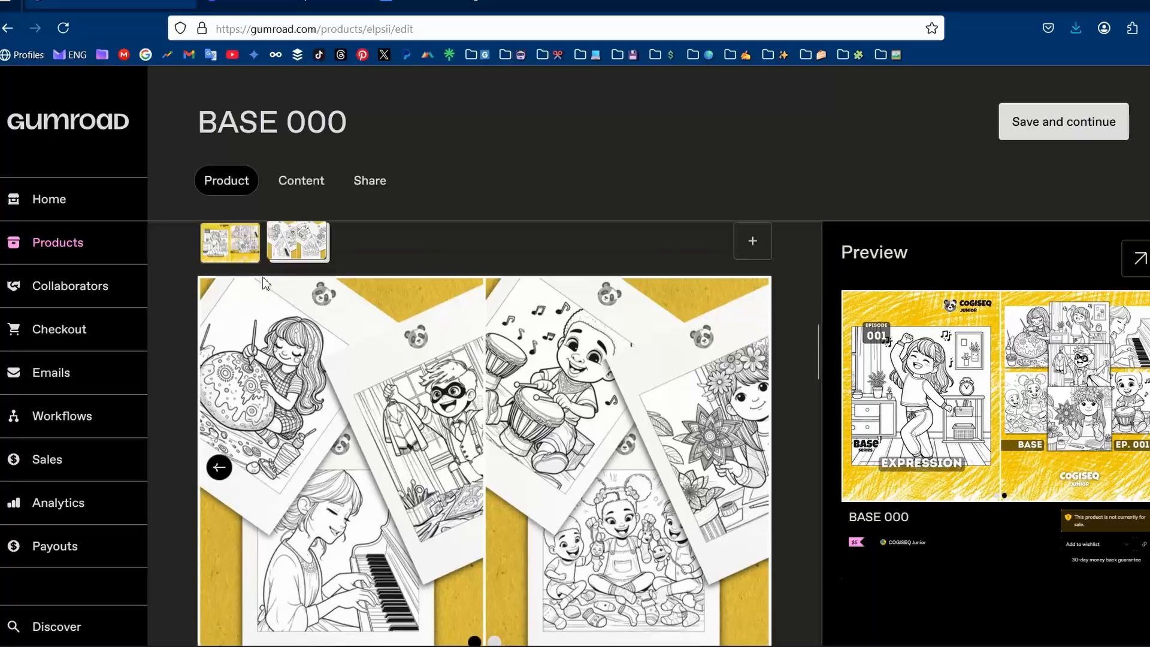
pyautogui.click(240, 320)
pyautogui.scroll(-2, 413, 455)
pyautogui.scroll(-1, 428, 471)
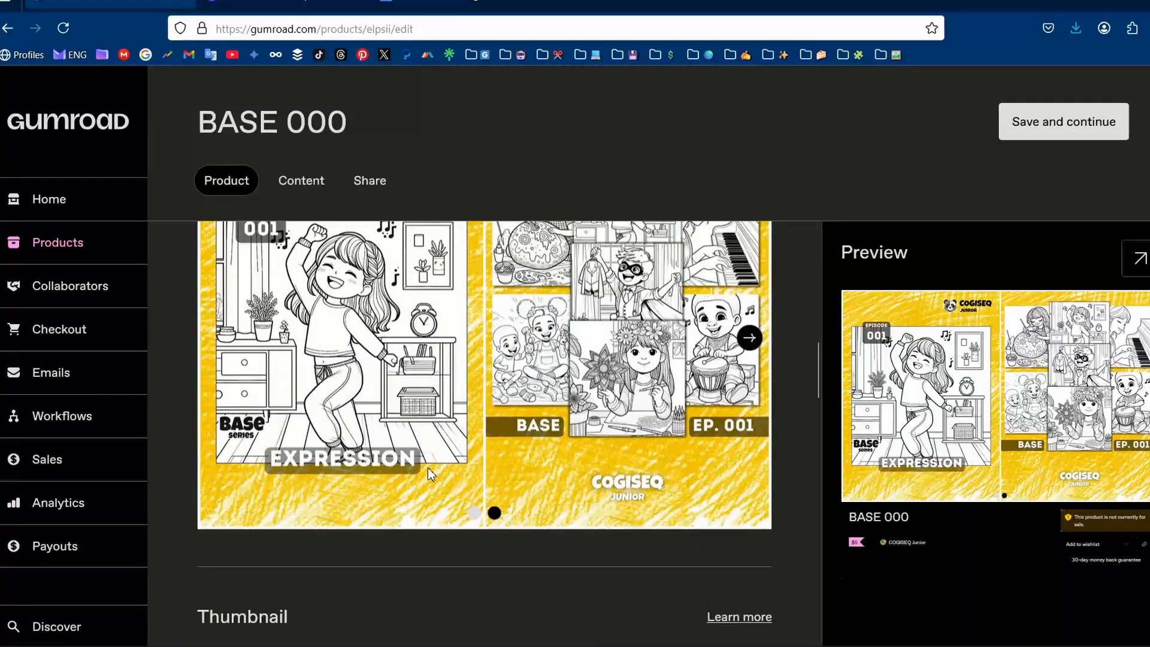
# Set the product's custom URL ending to BASE-000
pyautogui.scroll(8, 449, 480)
pyautogui.click(455, 406)
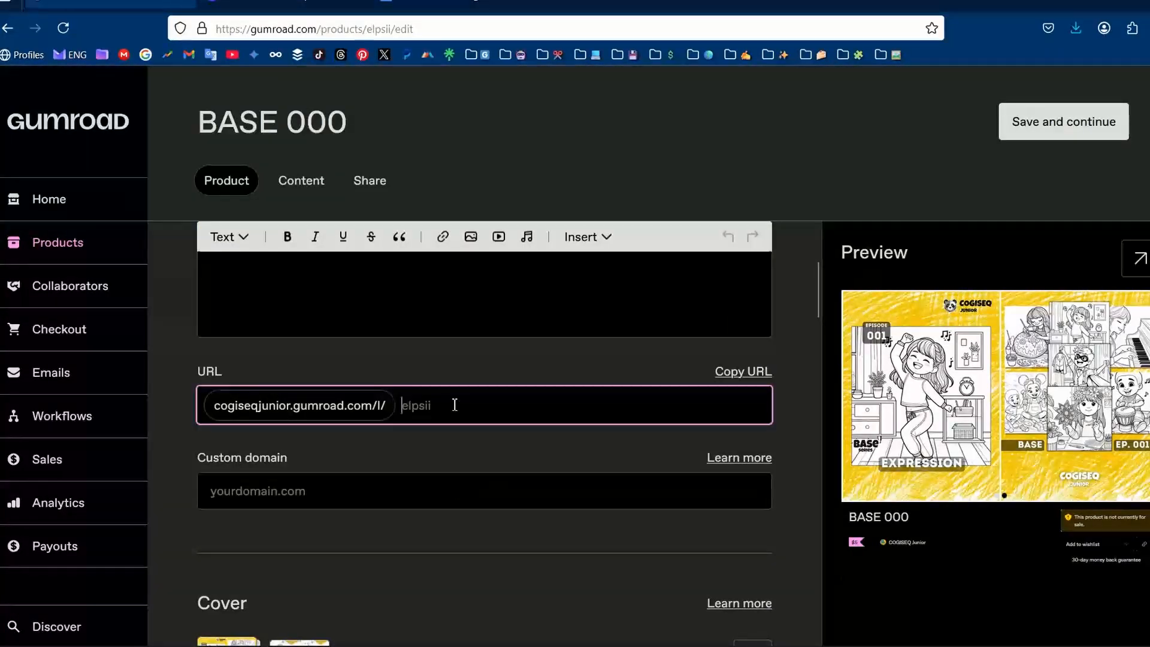
pyautogui.write('base-00')
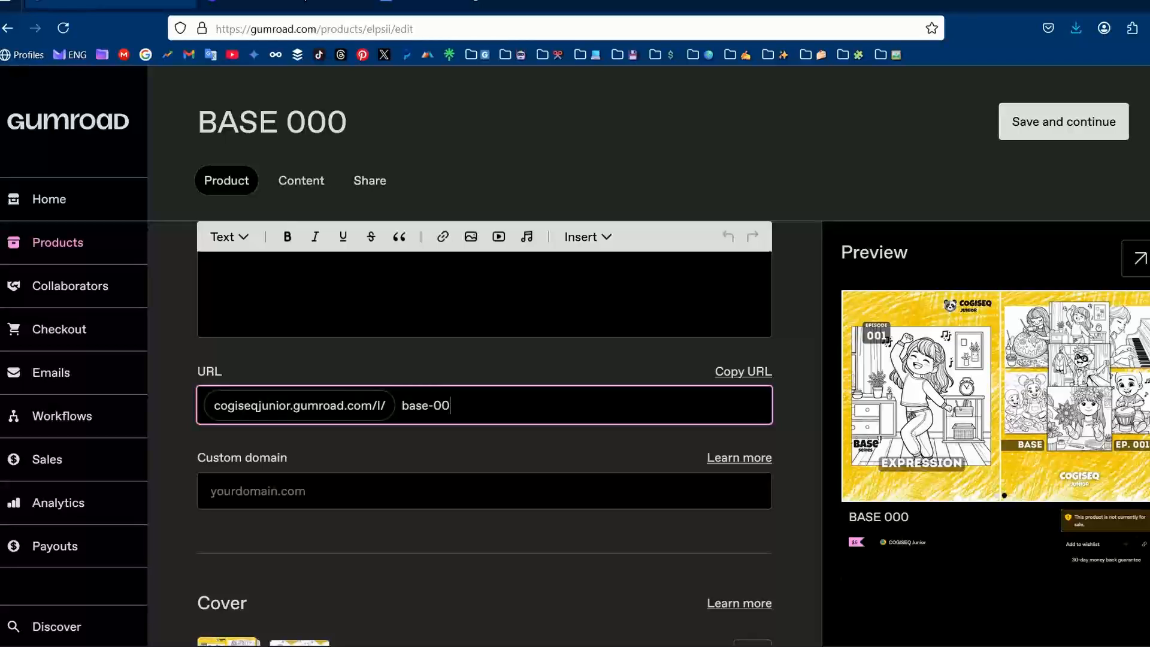
pyautogui.write('0')
pyautogui.scroll(3, 456, 411)
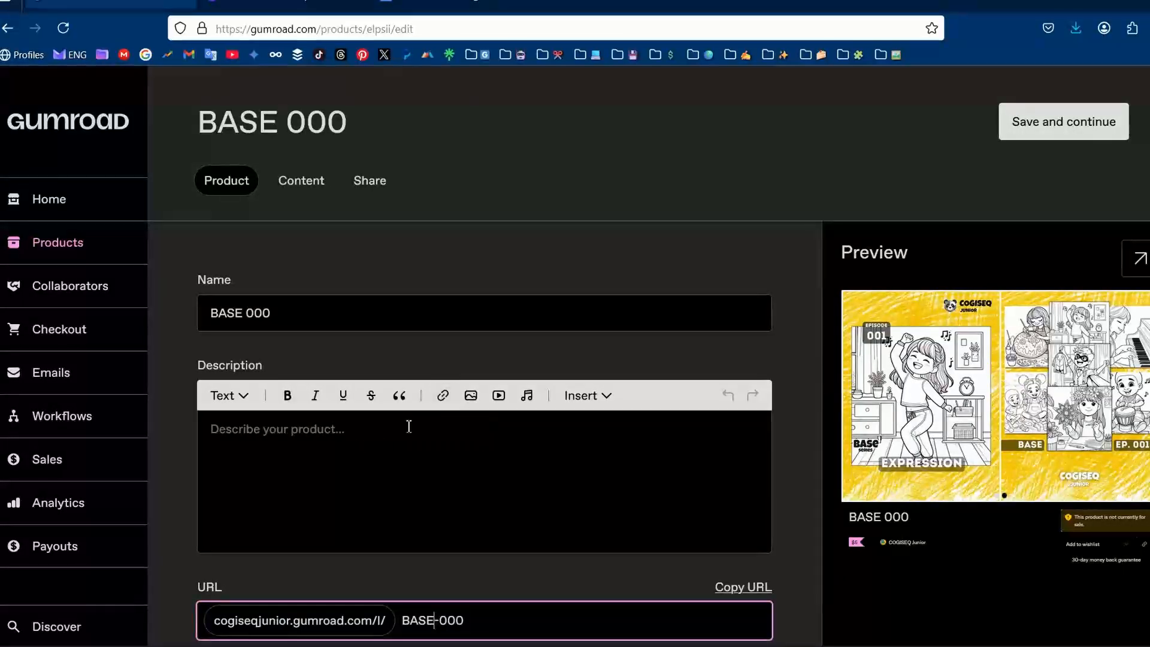
# Switch to the Text Transfer document in Google Docs and review its multilingual purchase terms
pyautogui.click(459, 5)
pyautogui.scroll(-15, 480, 309)
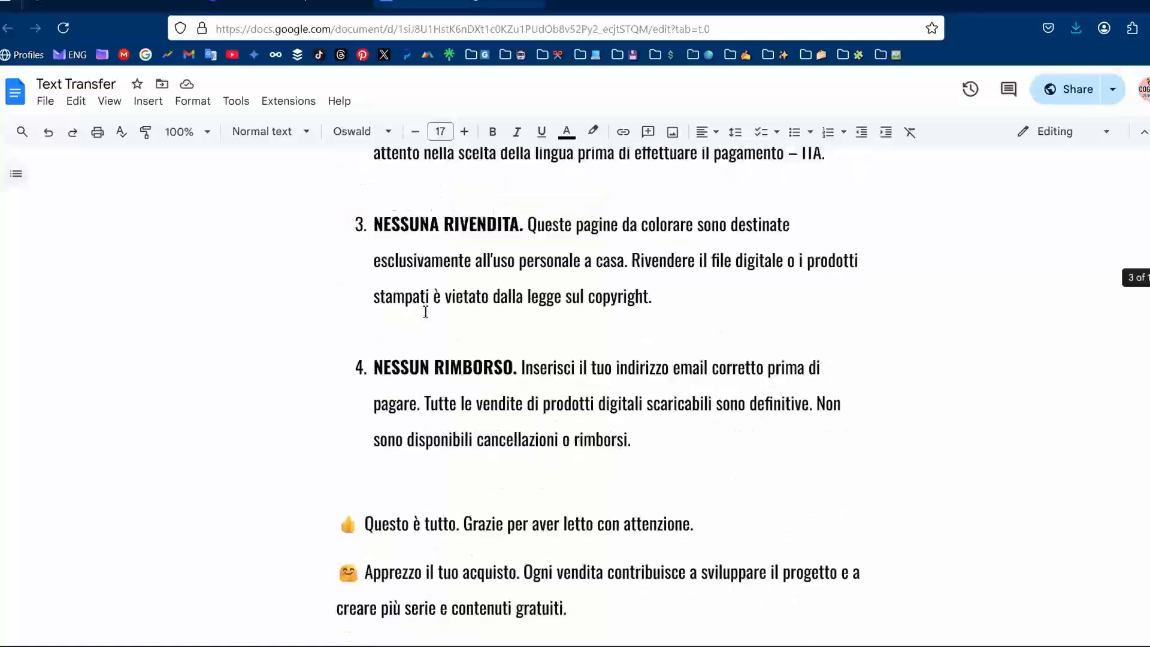
pyautogui.scroll(-15, 425, 312)
pyautogui.scroll(5, 489, 422)
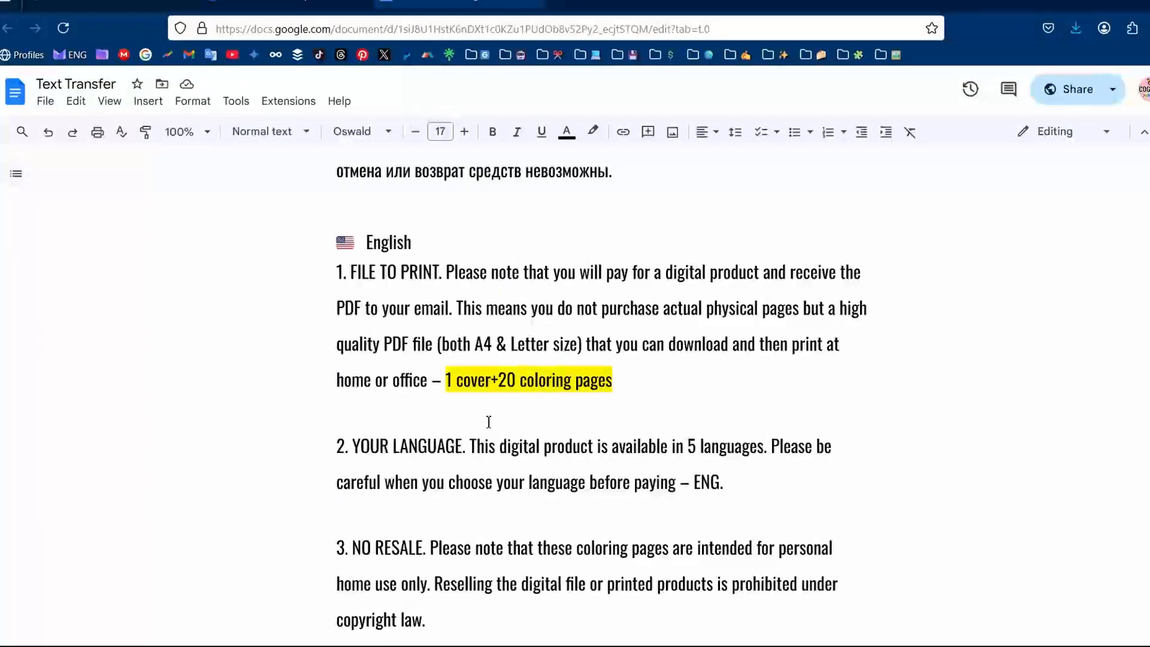
pyautogui.scroll(10, 491, 419)
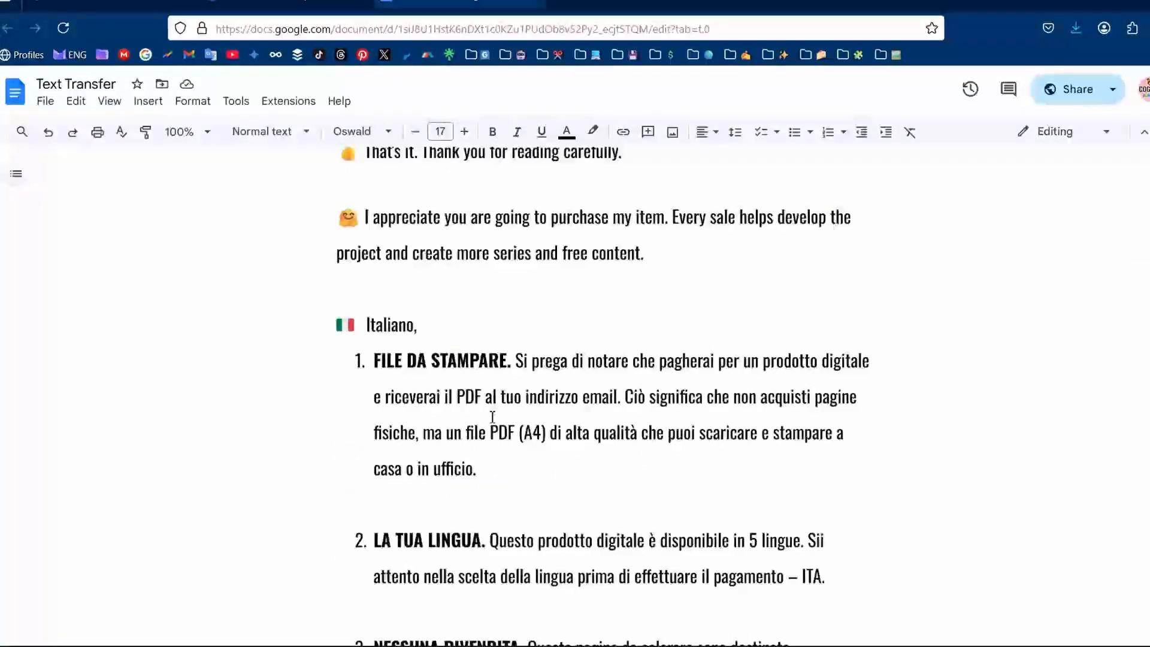
pyautogui.scroll(-5, 492, 417)
pyautogui.scroll(6, 492, 417)
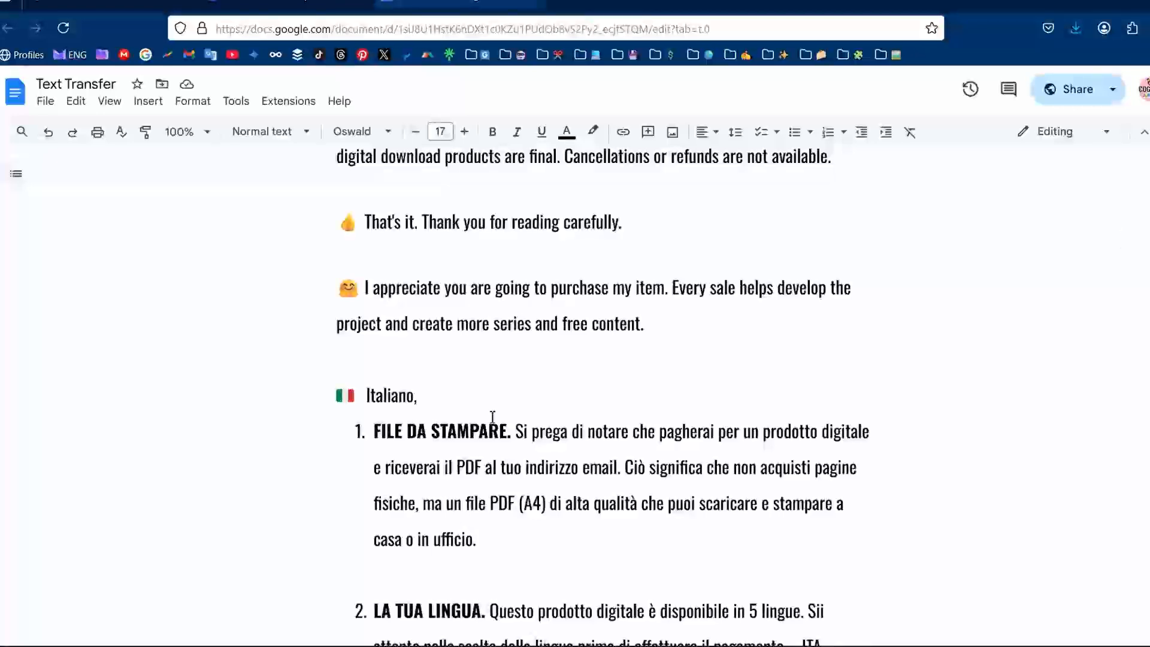
pyautogui.scroll(3, 492, 417)
pyautogui.scroll(-10, 493, 417)
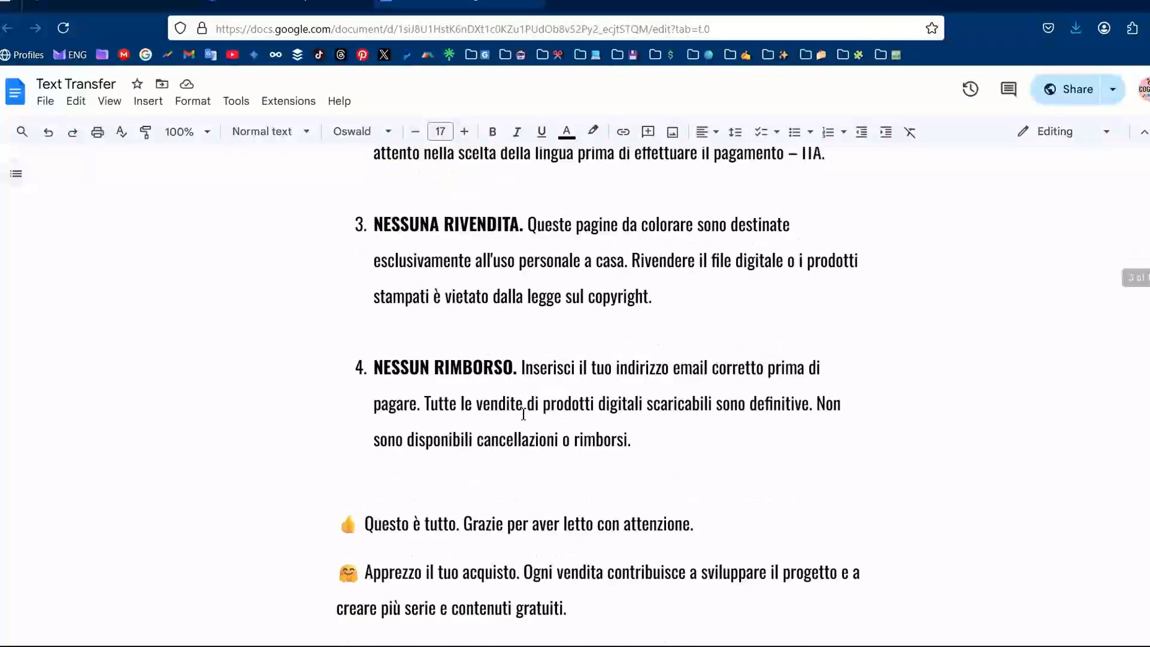
pyautogui.scroll(-7, 524, 414)
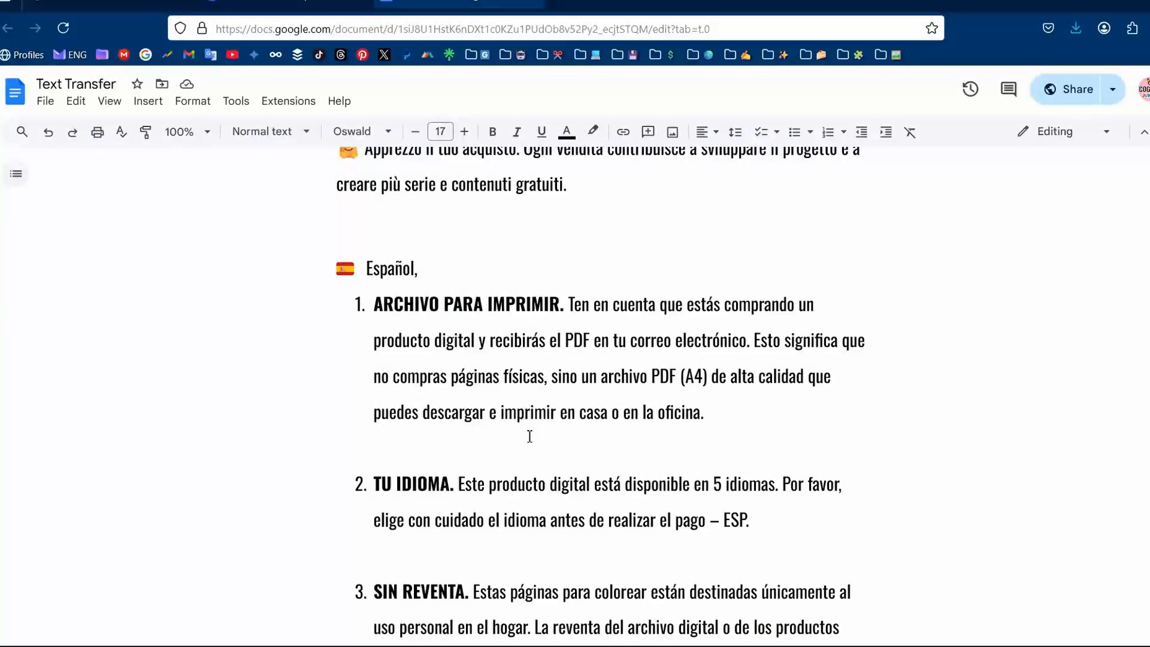
pyautogui.scroll(-5, 528, 430)
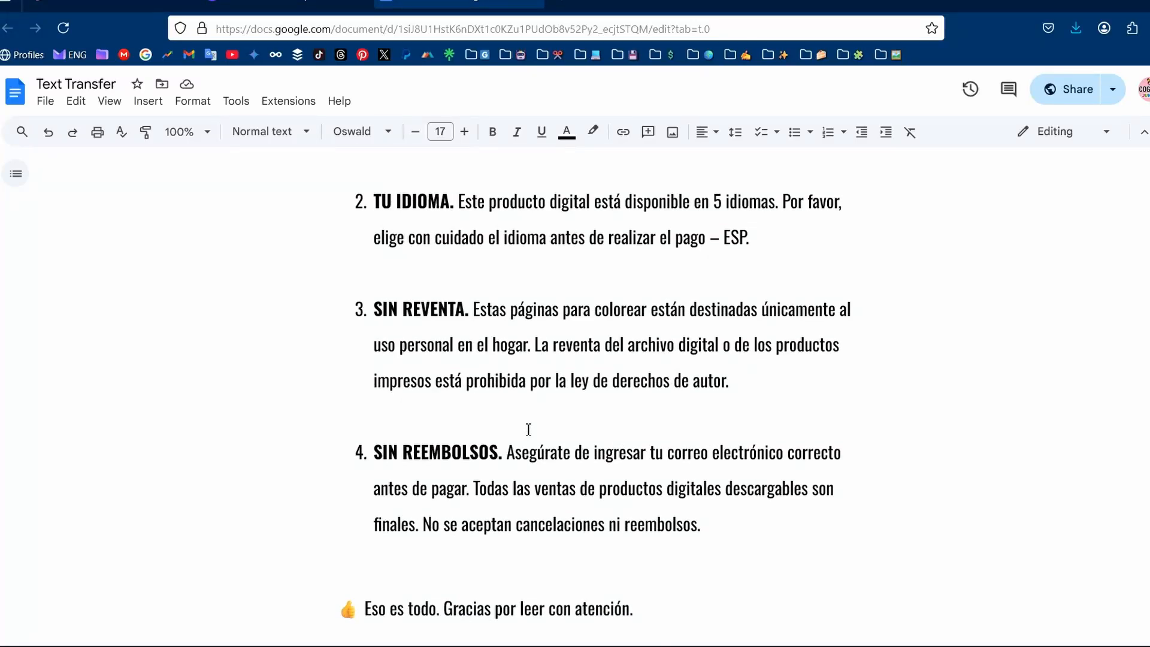
pyautogui.scroll(-2, 514, 446)
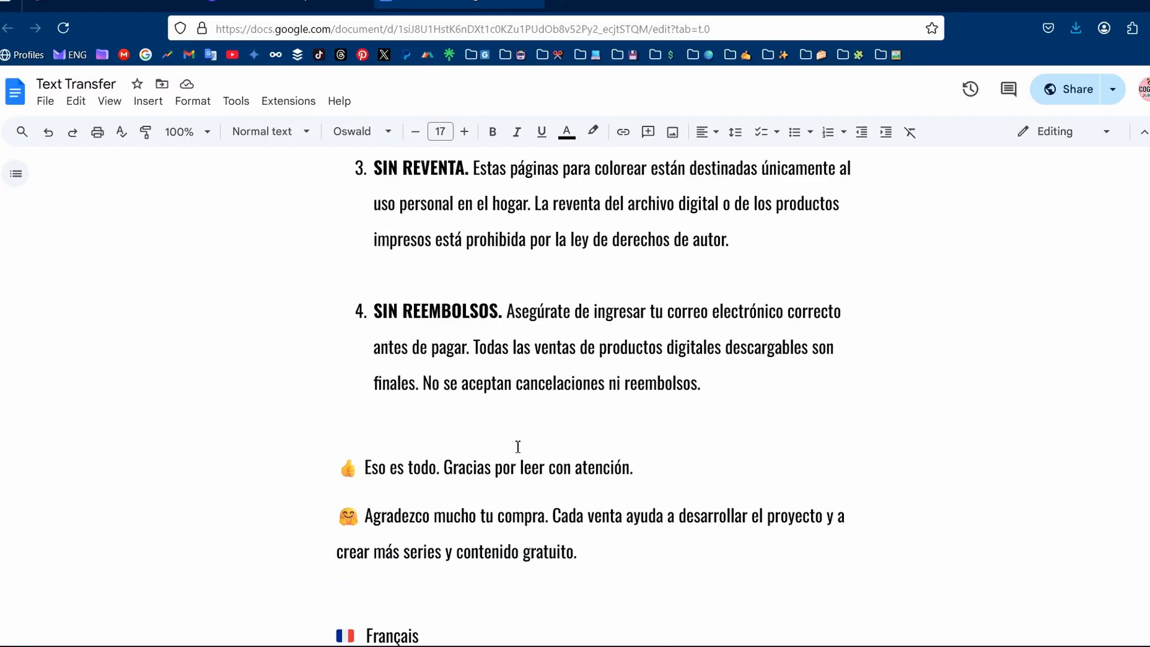
pyautogui.scroll(10, 518, 446)
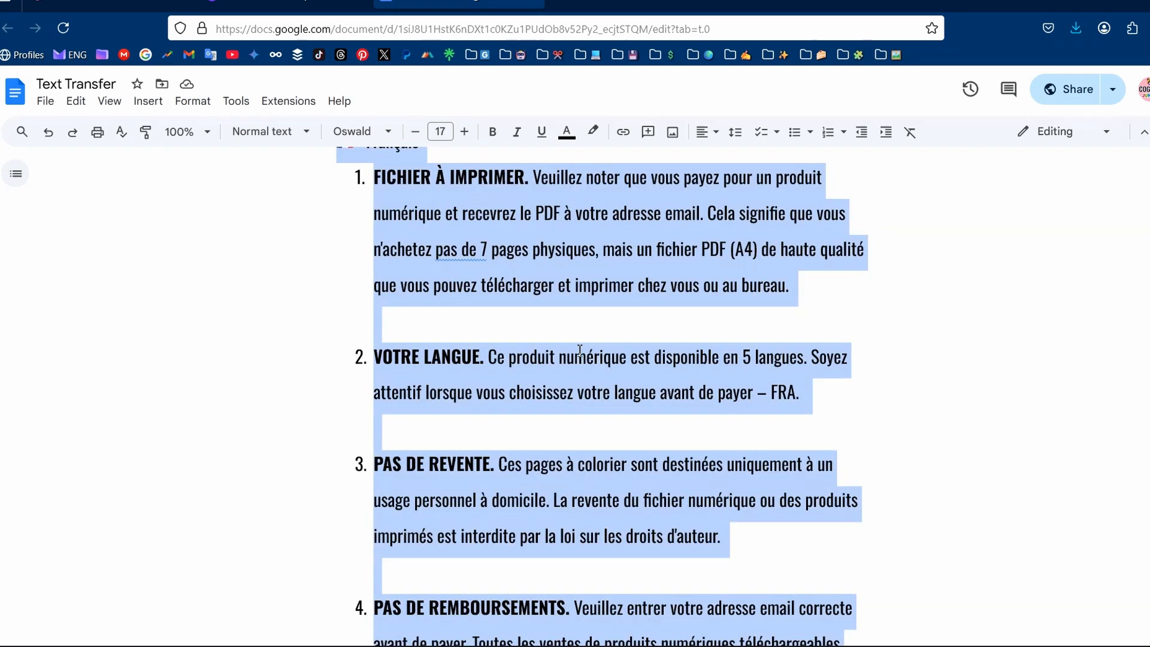
# Accept the "pas 7" correction in the French terms, and paste the multilingual terms into the Gumroad product description
pyautogui.click(463, 249)
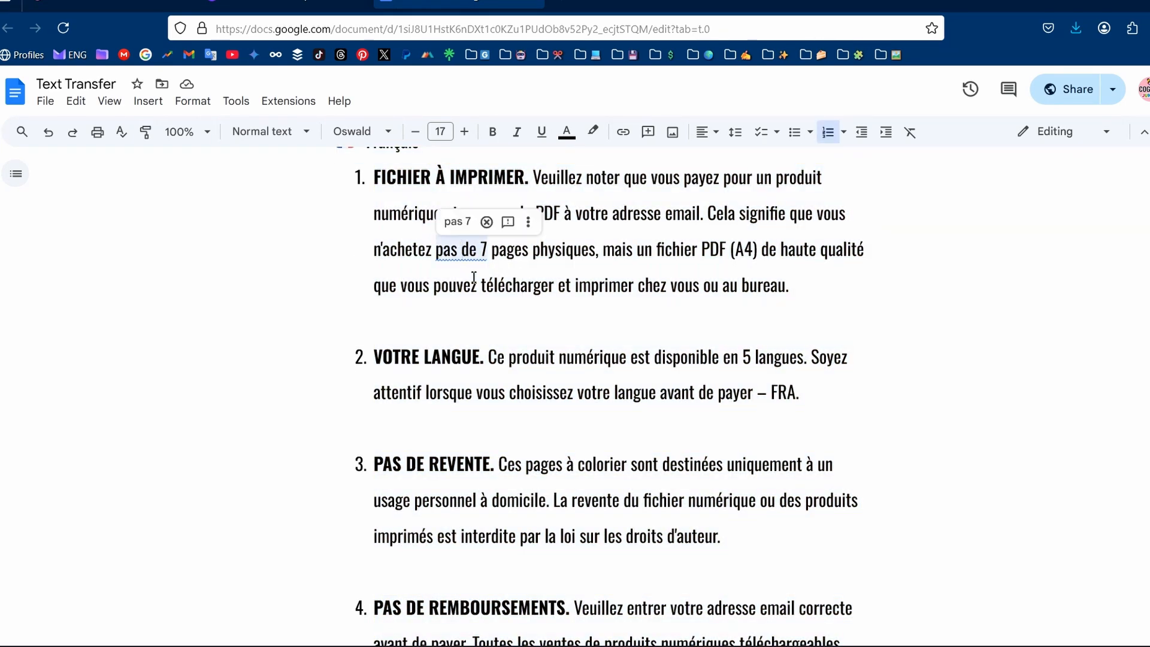
pyautogui.click(458, 221)
pyautogui.scroll(-20, 659, 443)
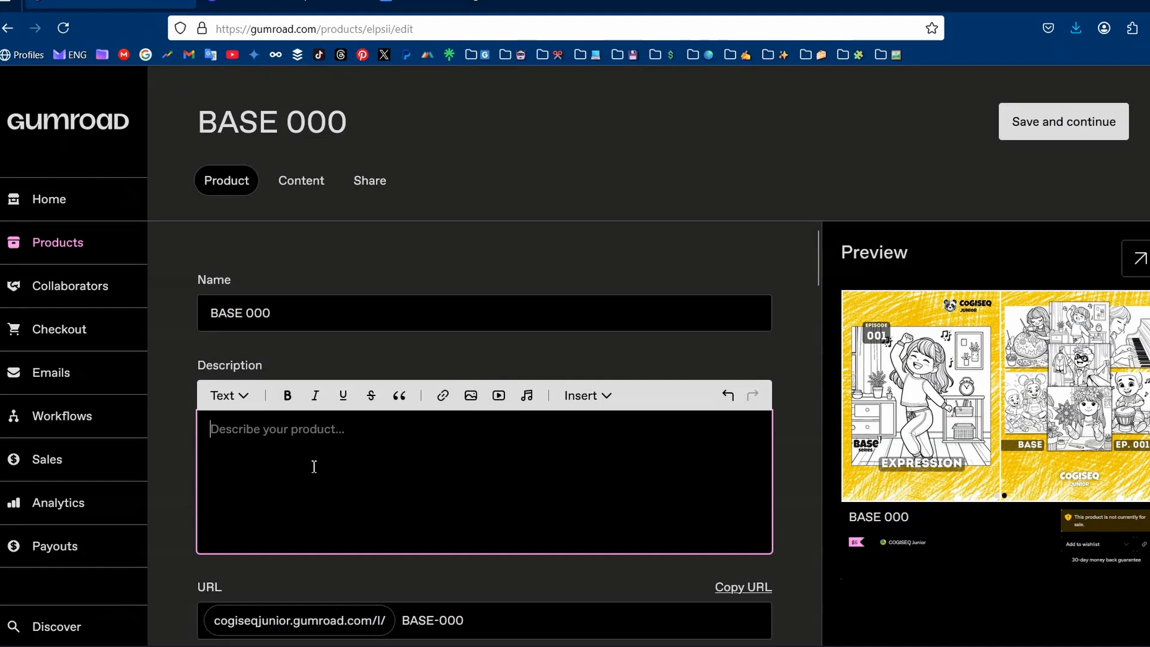
pyautogui.hotkey('ctrl', 'v')
# Remove the surplus blank lines between the paragraphs of the pasted product description
pyautogui.scroll(20, 324, 457)
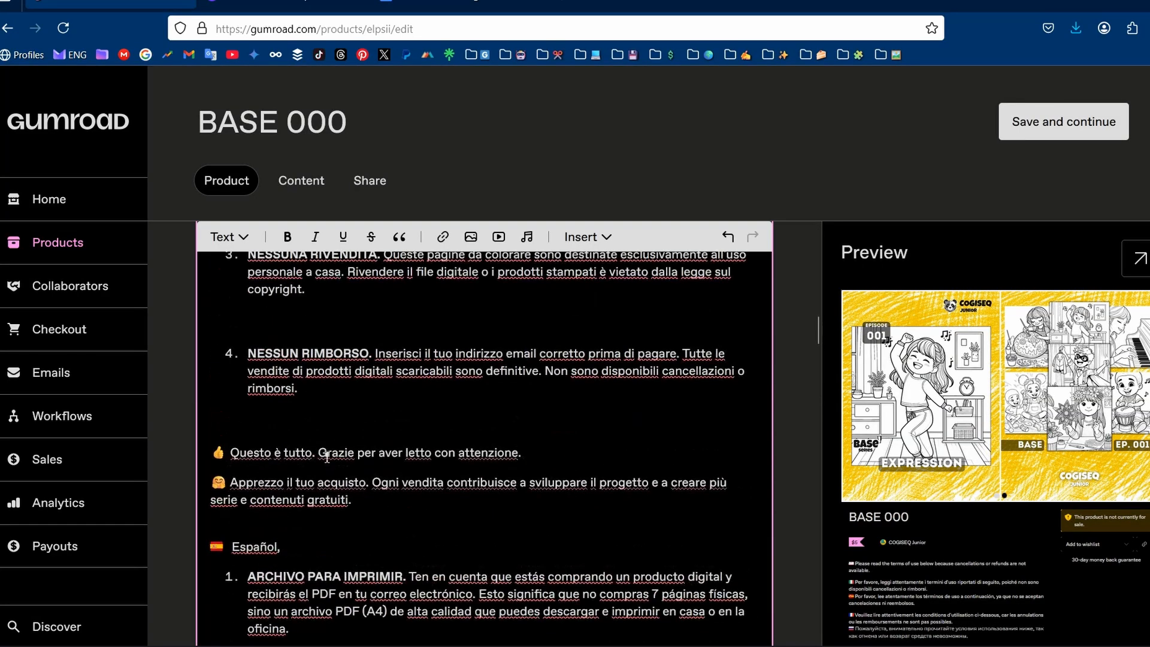
pyautogui.scroll(-4, 327, 457)
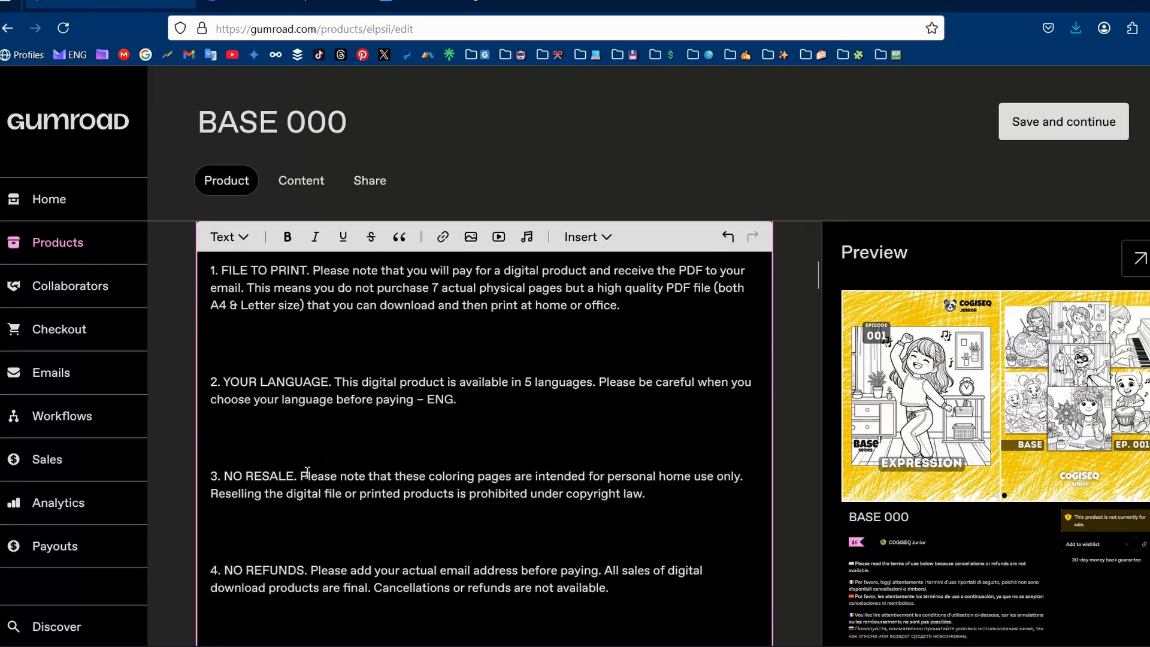
pyautogui.click(297, 459)
pyautogui.press('BackSpace')
pyautogui.scroll(-7, 296, 459)
pyautogui.scroll(17, 298, 457)
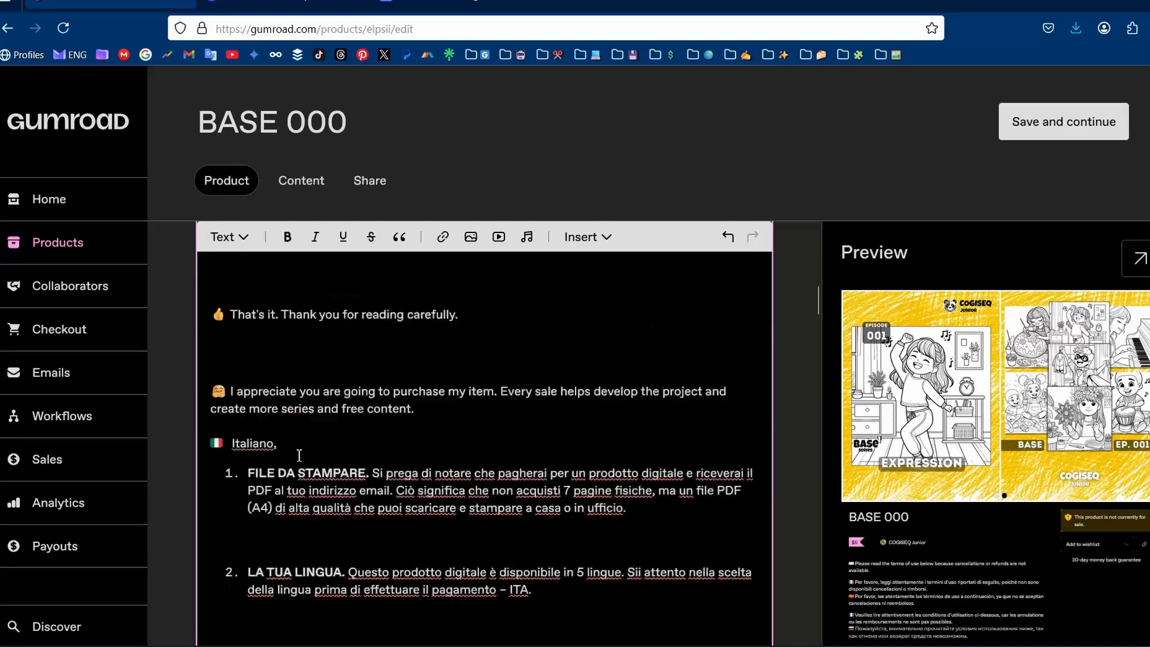
pyautogui.scroll(-7, 299, 456)
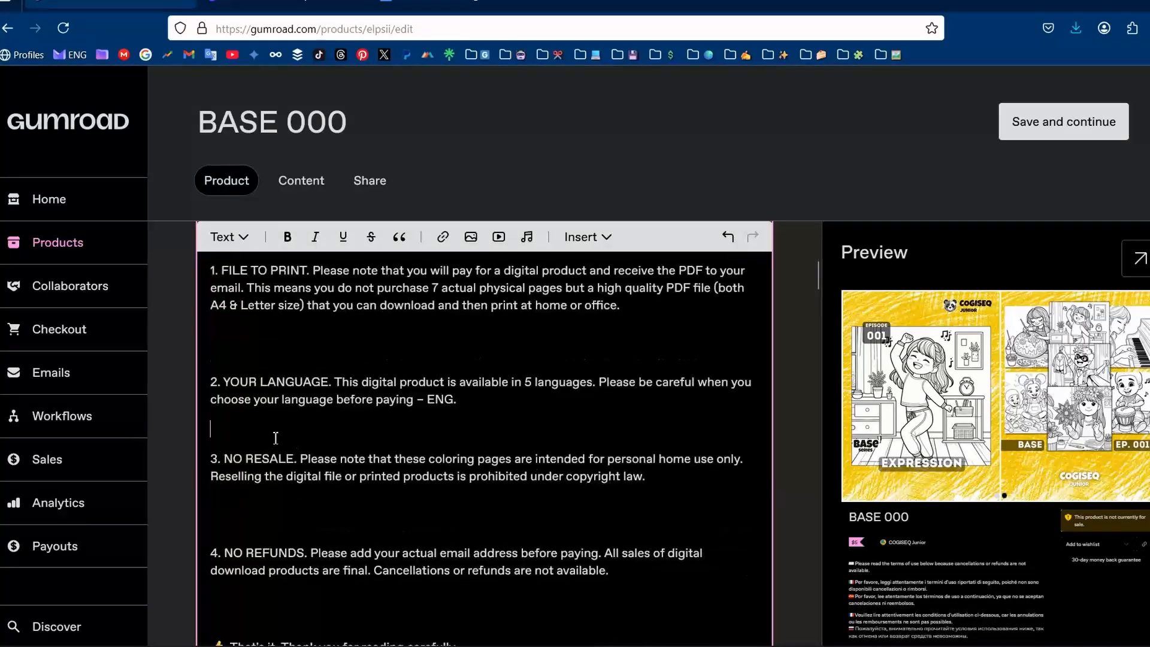
pyautogui.click(264, 361)
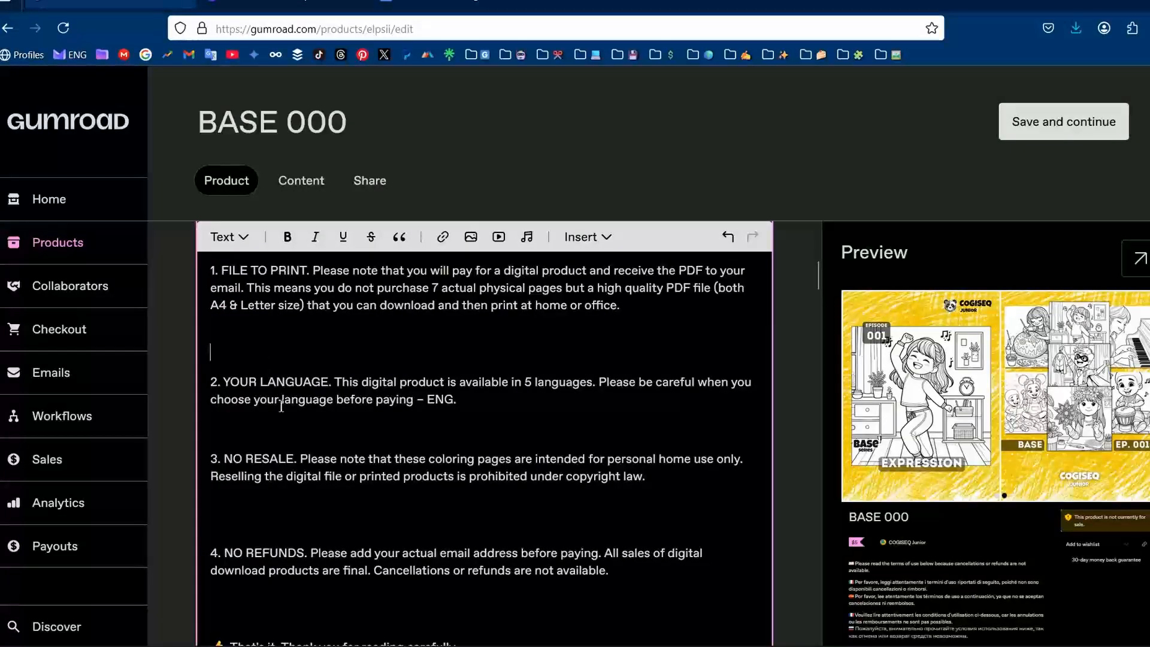
pyautogui.scroll(3, 281, 407)
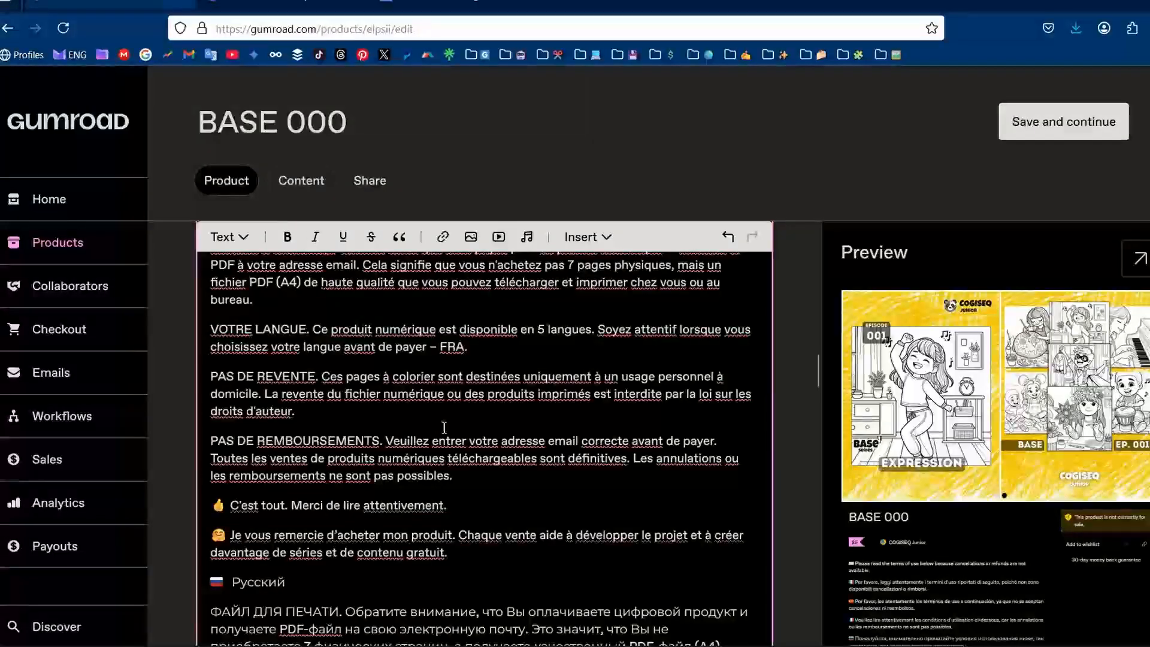
pyautogui.scroll(-10, 442, 421)
pyautogui.scroll(20, 439, 417)
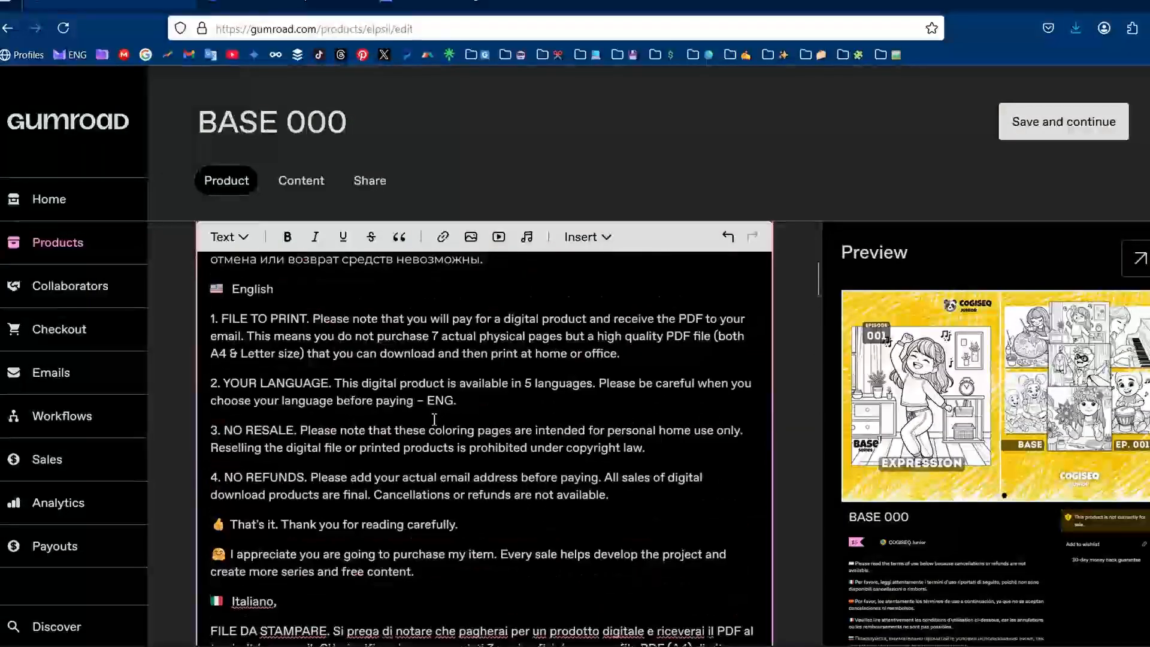
# Delete the number prefixes before FILE TO PRINT and YOUR LANGUAGE in the English terms
pyautogui.scroll(-3, 372, 462)
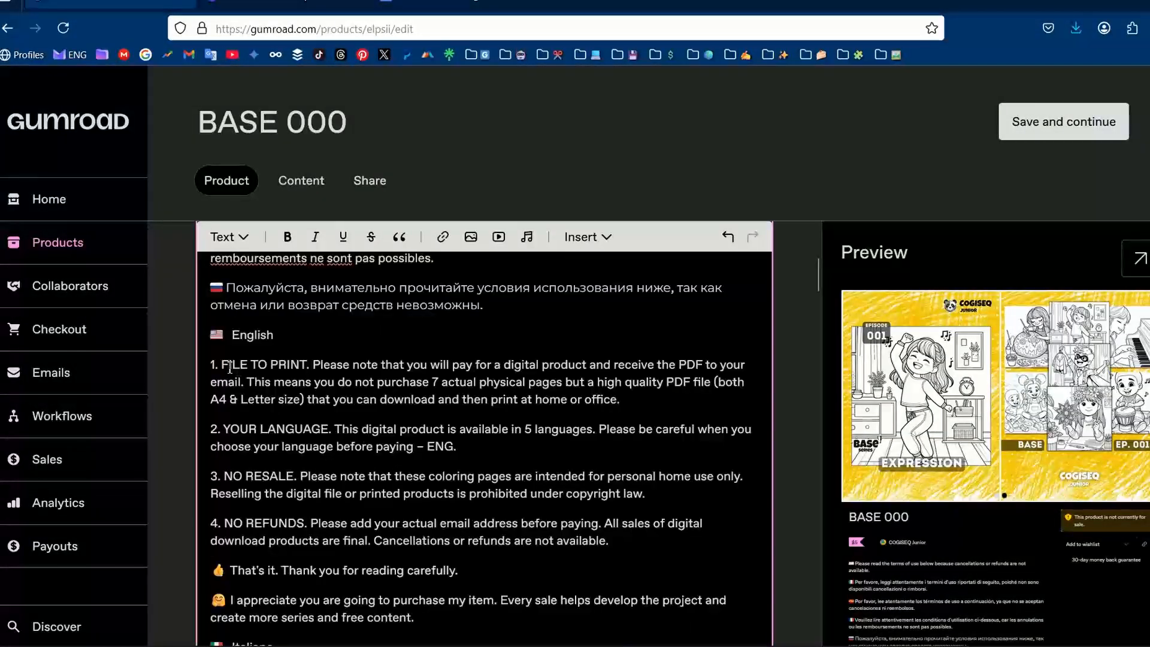
pyautogui.press('BackSpace')
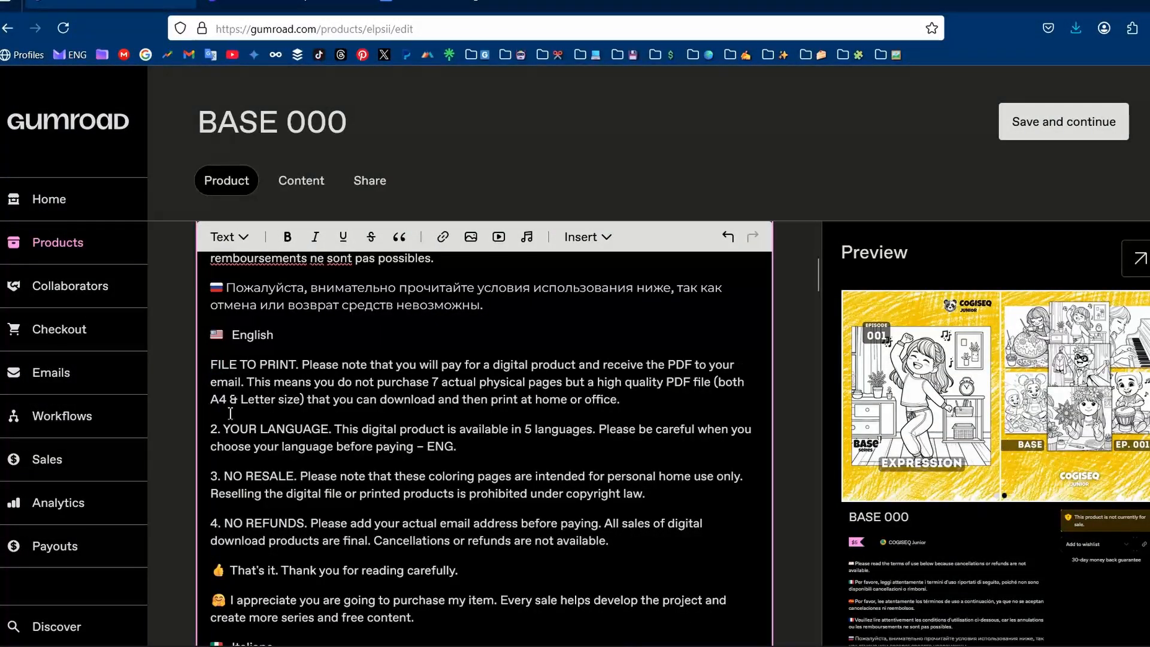
pyautogui.moveTo(223, 429); pyautogui.dragTo(198, 431)
pyautogui.press('BackSpace')
# Bold the Italian headings FILE DA STAMPARE, LA TUA LINGUA, NESSUNA RIVENDITA and NESSUN RIMBORSO in the description
pyautogui.scroll(-5, 200, 430)
pyautogui.moveTo(327, 394); pyautogui.dragTo(204, 395)
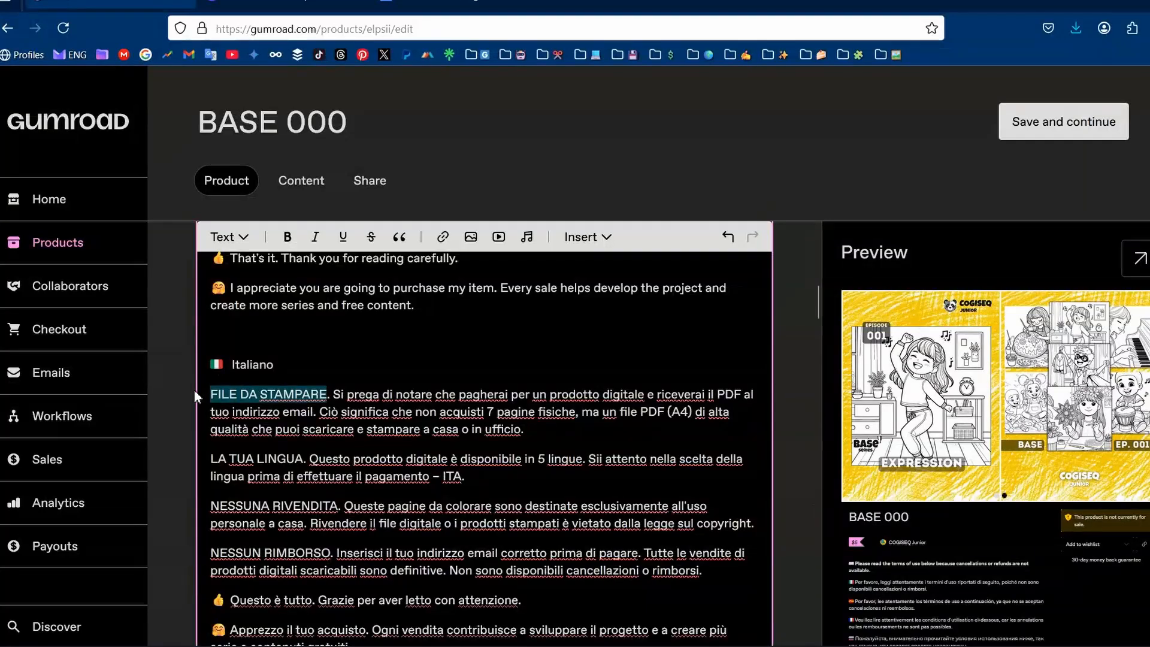
pyautogui.click(287, 236)
pyautogui.moveTo(303, 458); pyautogui.dragTo(209, 459)
pyautogui.click(287, 236)
pyautogui.moveTo(340, 506); pyautogui.dragTo(175, 515)
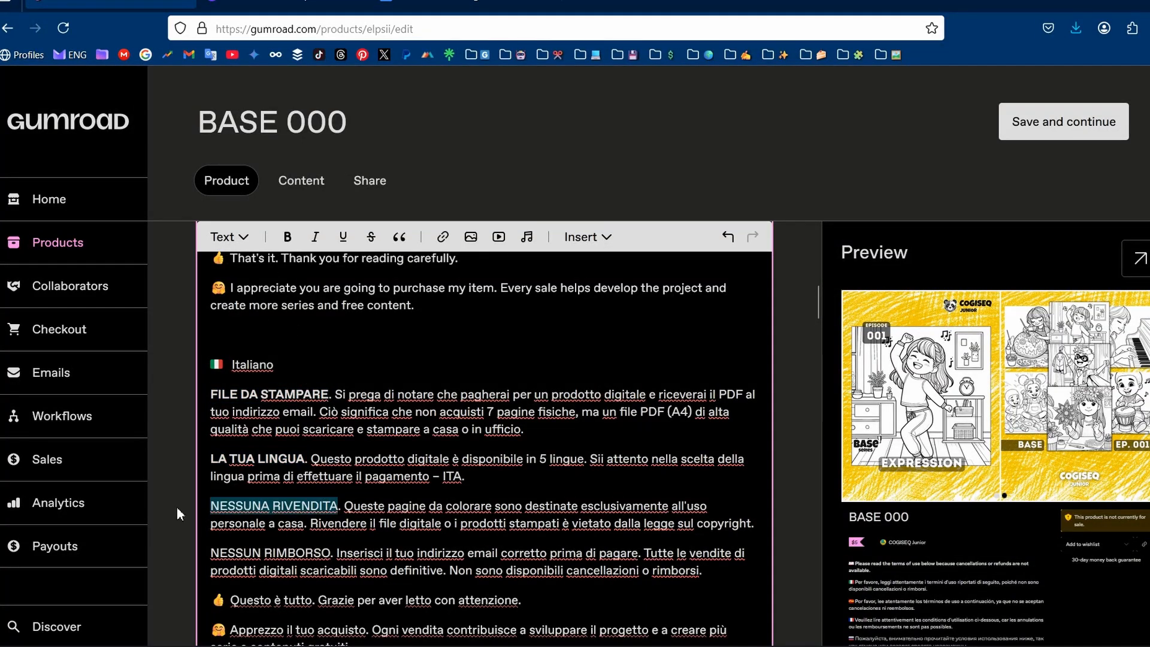
pyautogui.click(288, 237)
pyautogui.moveTo(333, 552); pyautogui.dragTo(209, 554)
pyautogui.click(288, 237)
# Bold the Spanish headings ARCHIVO PARA IMPRIMIR and TU IDIOMA in the description
pyautogui.scroll(-5, 398, 520)
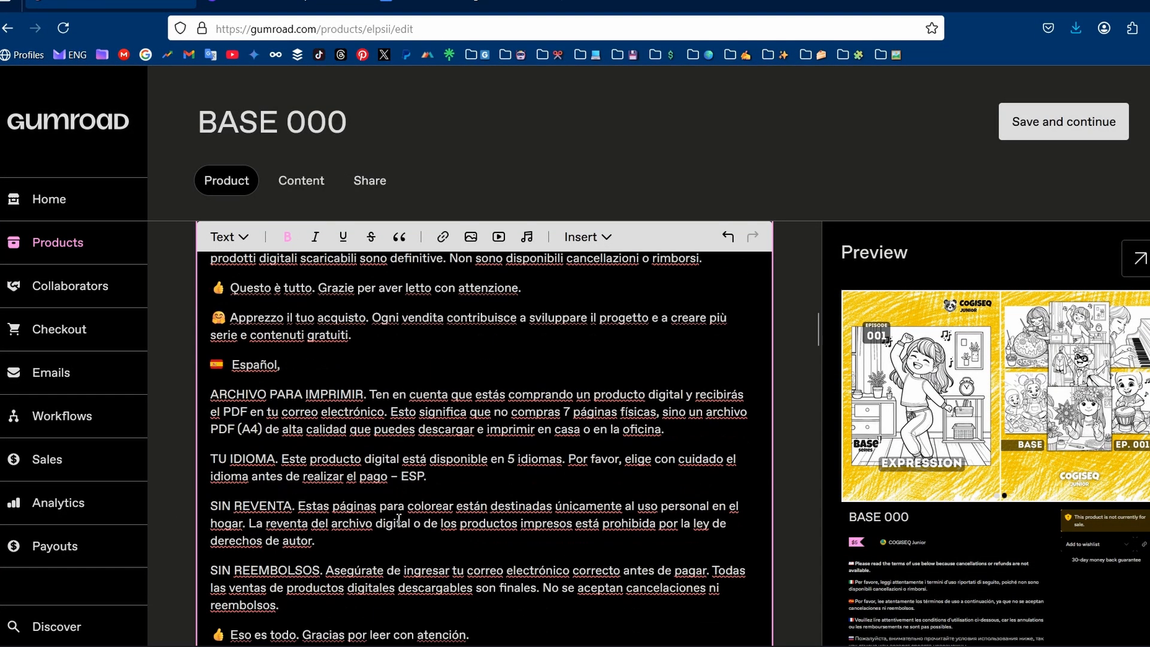
pyautogui.scroll(5, 379, 340)
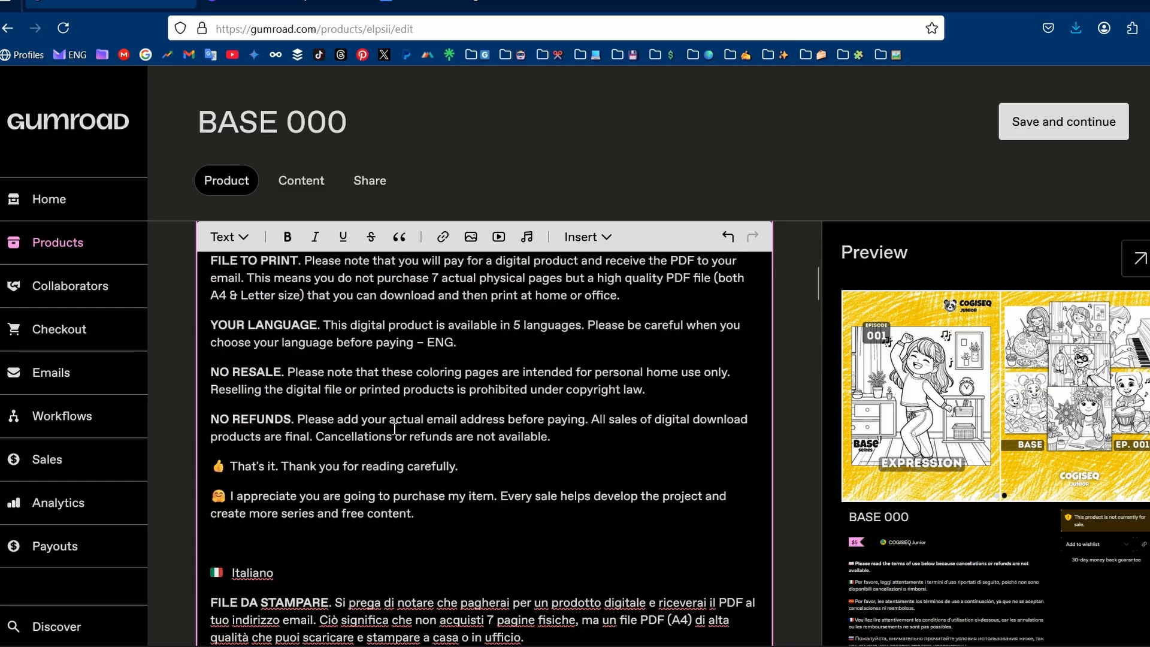
pyautogui.scroll(-10, 359, 419)
pyautogui.scroll(-4, 355, 450)
pyautogui.scroll(12, 348, 479)
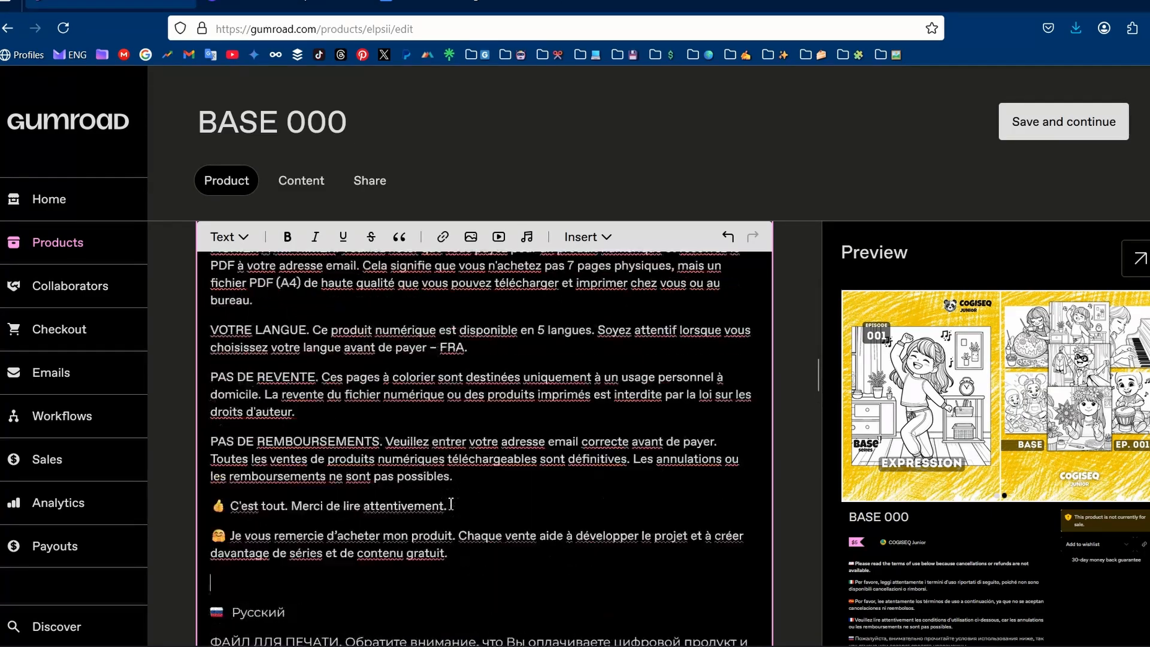
pyautogui.scroll(-1, 333, 508)
pyautogui.moveTo(366, 424); pyautogui.dragTo(209, 424)
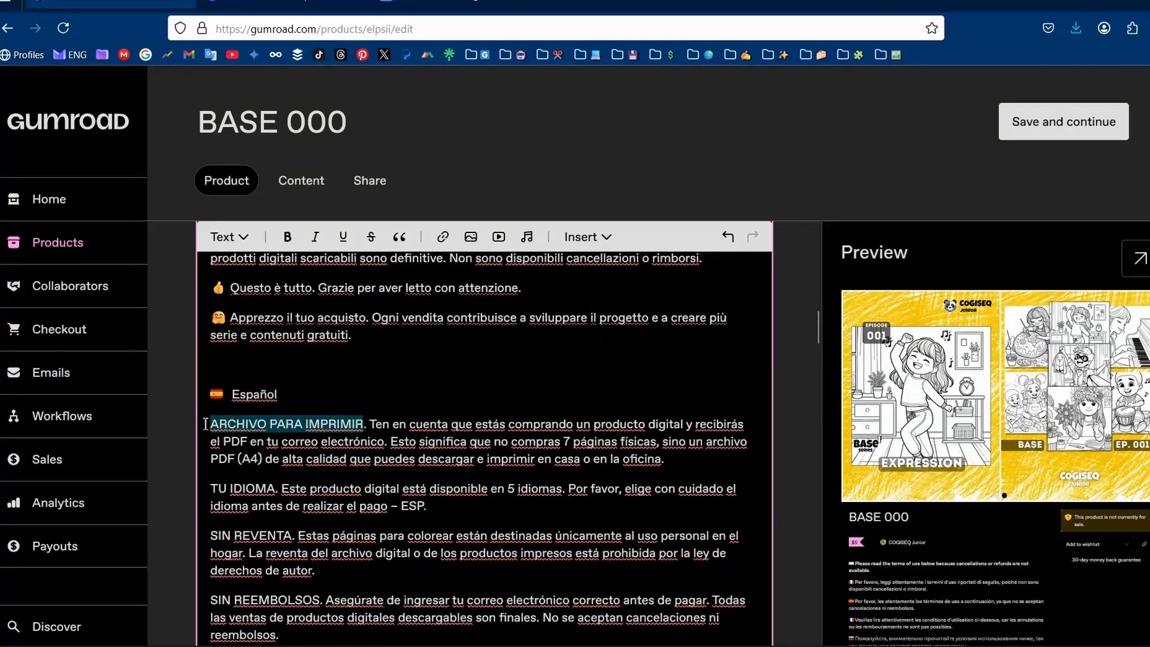
pyautogui.hotkey('ctrl', 'b')
pyautogui.moveTo(276, 489); pyautogui.dragTo(179, 496)
pyautogui.hotkey('ctrl', 'b')
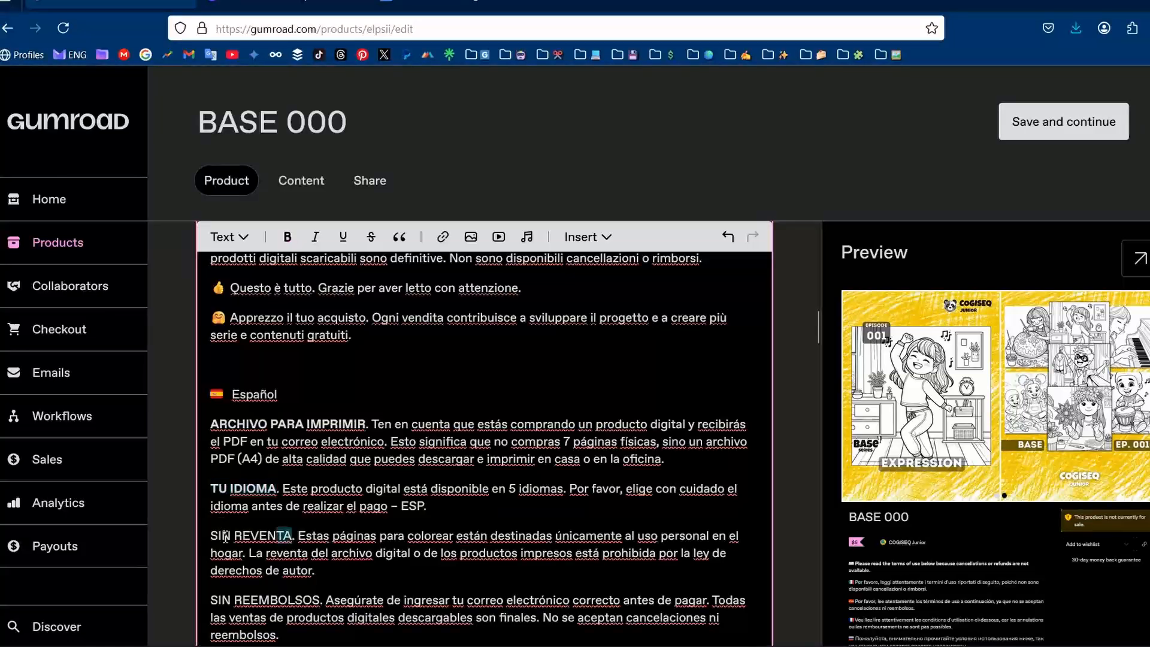
# Bold the Spanish headings SIN REVENTA and SIN REEMBOLSOS, and check the formatting of the other language sections
pyautogui.moveTo(294, 536); pyautogui.dragTo(180, 542)
pyautogui.scroll(-2, 179, 542)
pyautogui.hotkey('ctrl', 'b')
pyautogui.moveTo(321, 499); pyautogui.dragTo(174, 502)
pyautogui.hotkey('ctrl', 'b')
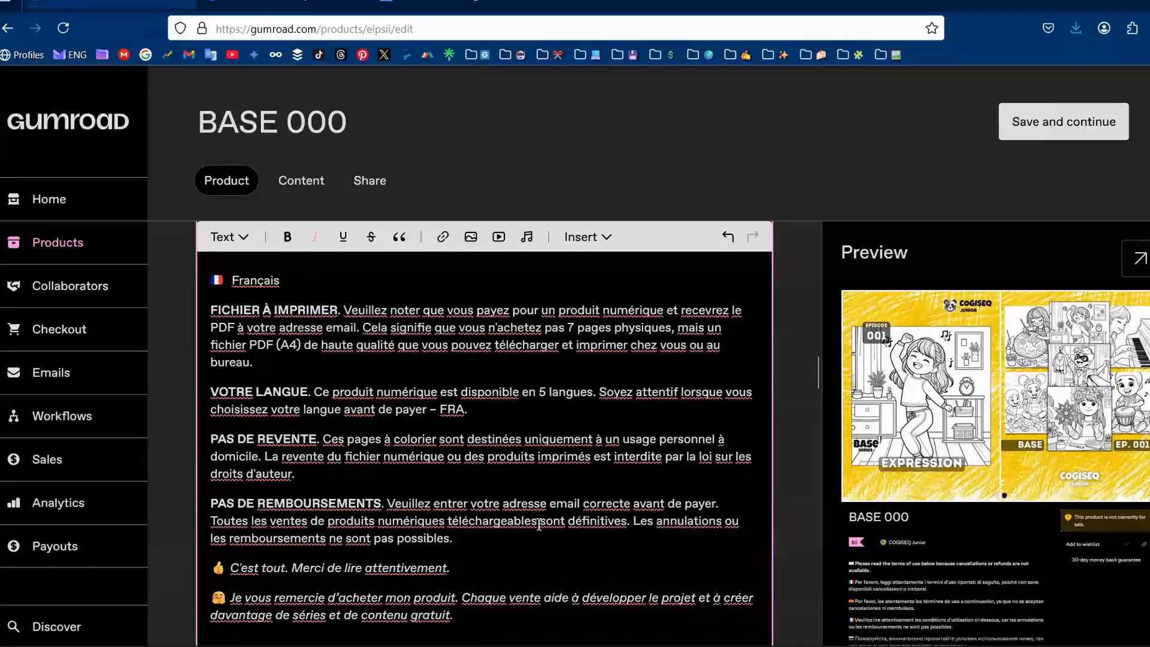
pyautogui.scroll(4, 542, 525)
pyautogui.scroll(10, 542, 522)
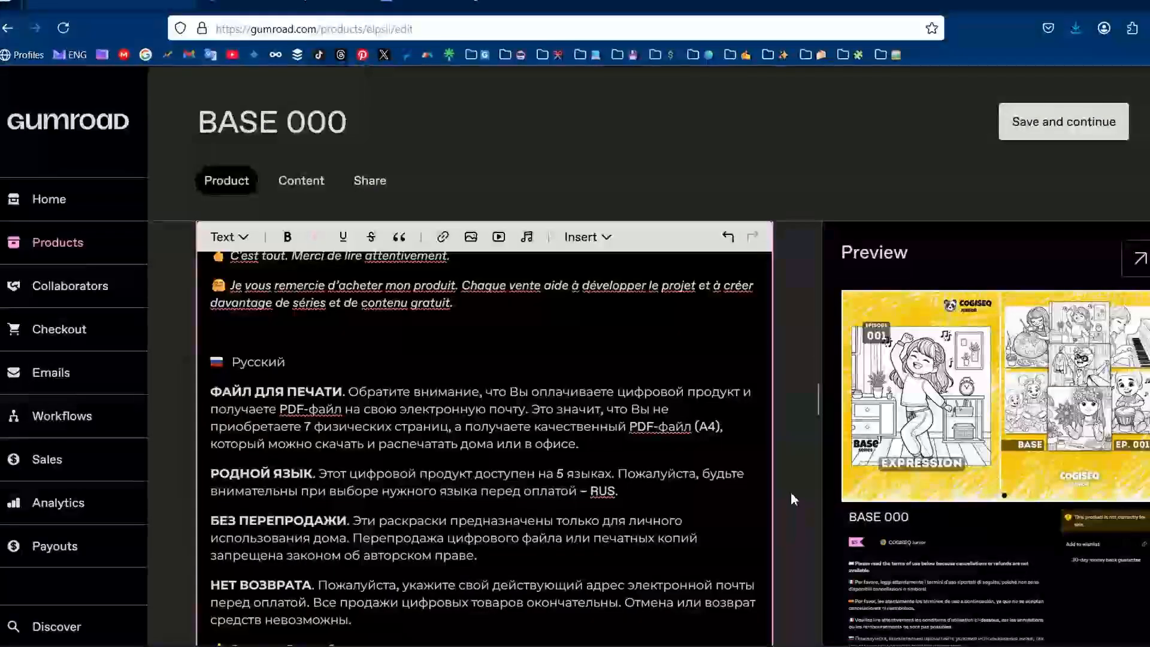
# Set the product's call to action to "Buy this"
pyautogui.scroll(-10, 792, 494)
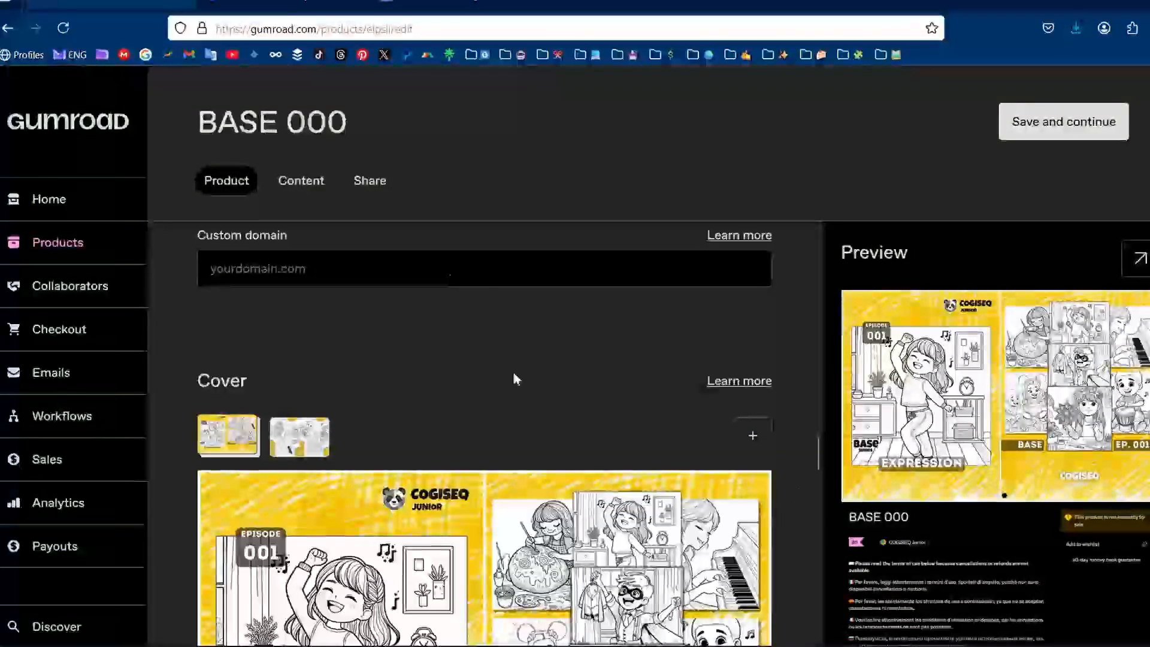
pyautogui.scroll(-8, 781, 483)
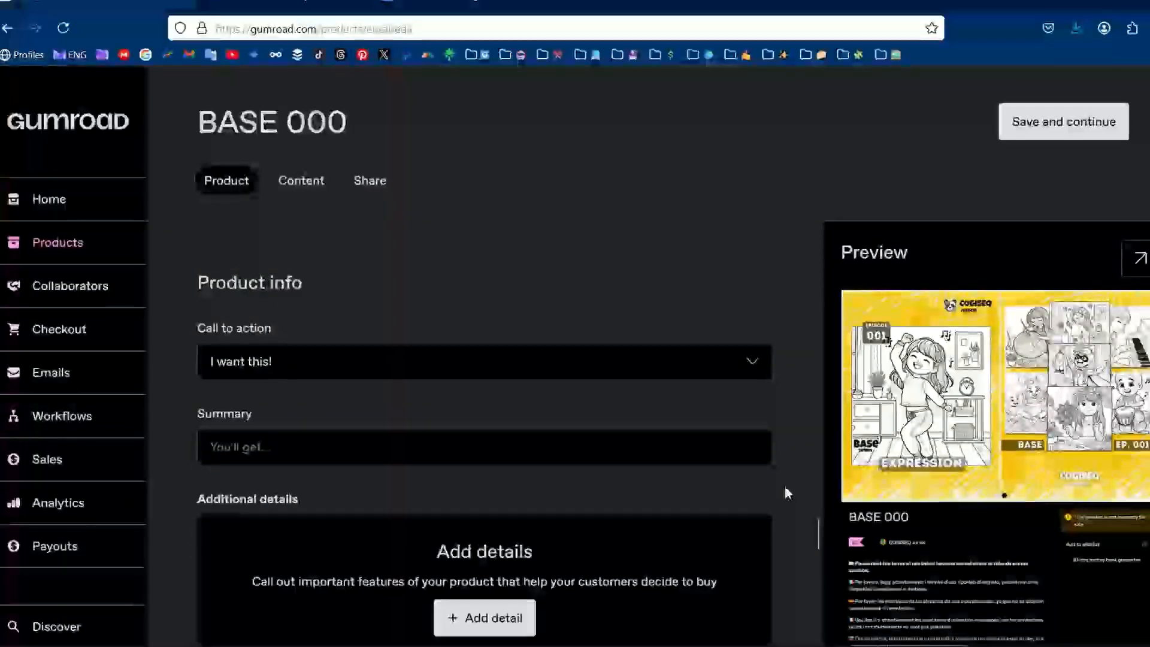
pyautogui.click(752, 361)
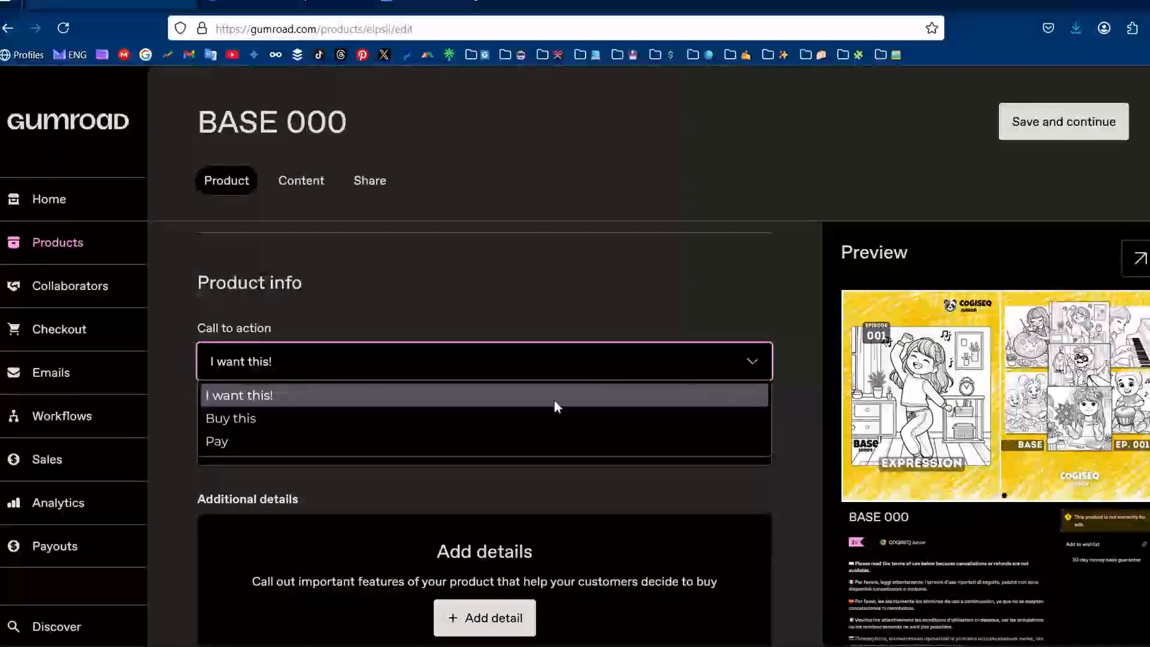
pyautogui.click(537, 419)
# Enter "PDF file: 7 pages" as the product summary
pyautogui.click(535, 454)
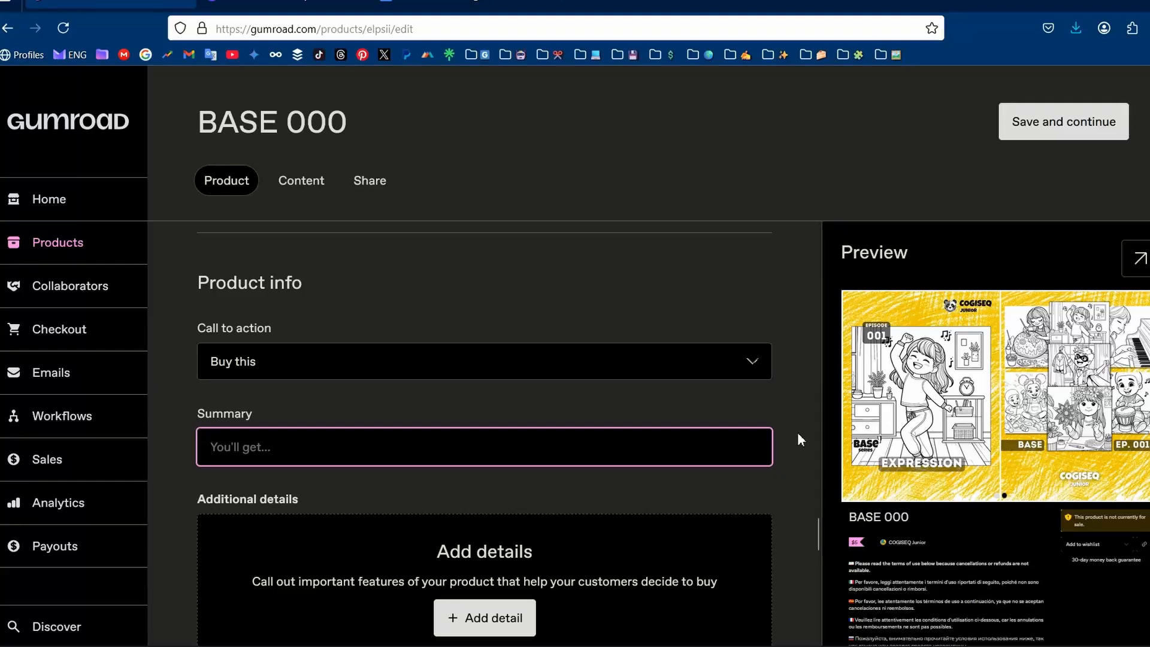
pyautogui.write('7 pages')
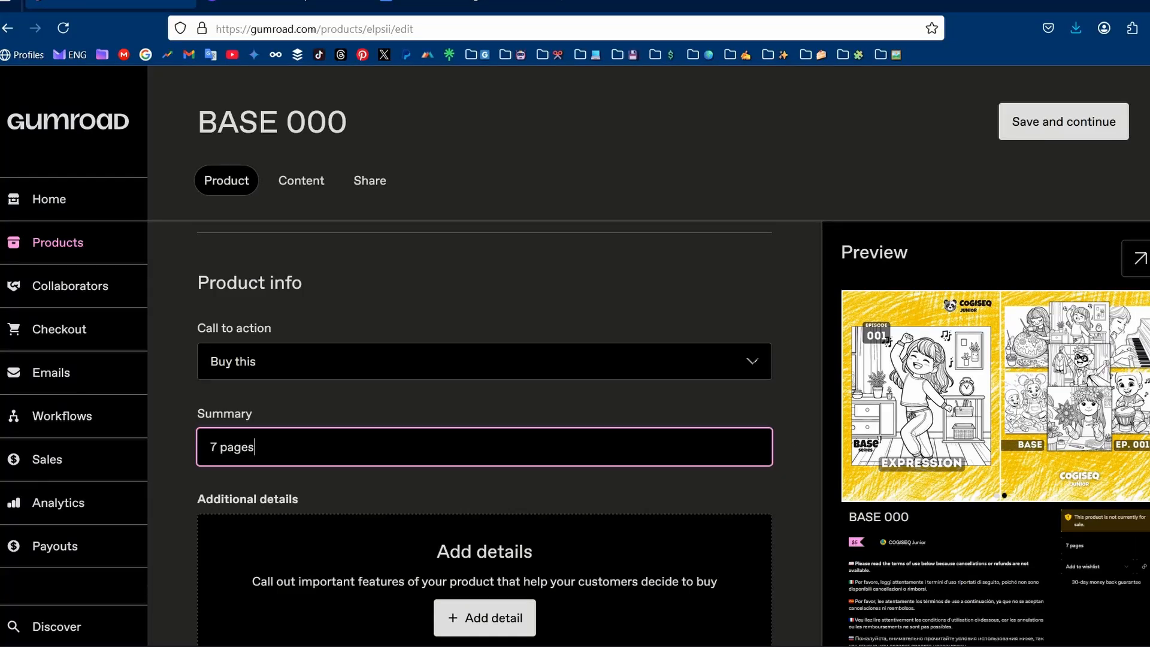
pyautogui.press('Left')
pyautogui.press('Left')
pyautogui.press('Left')
pyautogui.press('Left')
pyautogui.press('Left')
pyautogui.press('Left')
pyautogui.press('Left')
pyautogui.write('PDF file:')
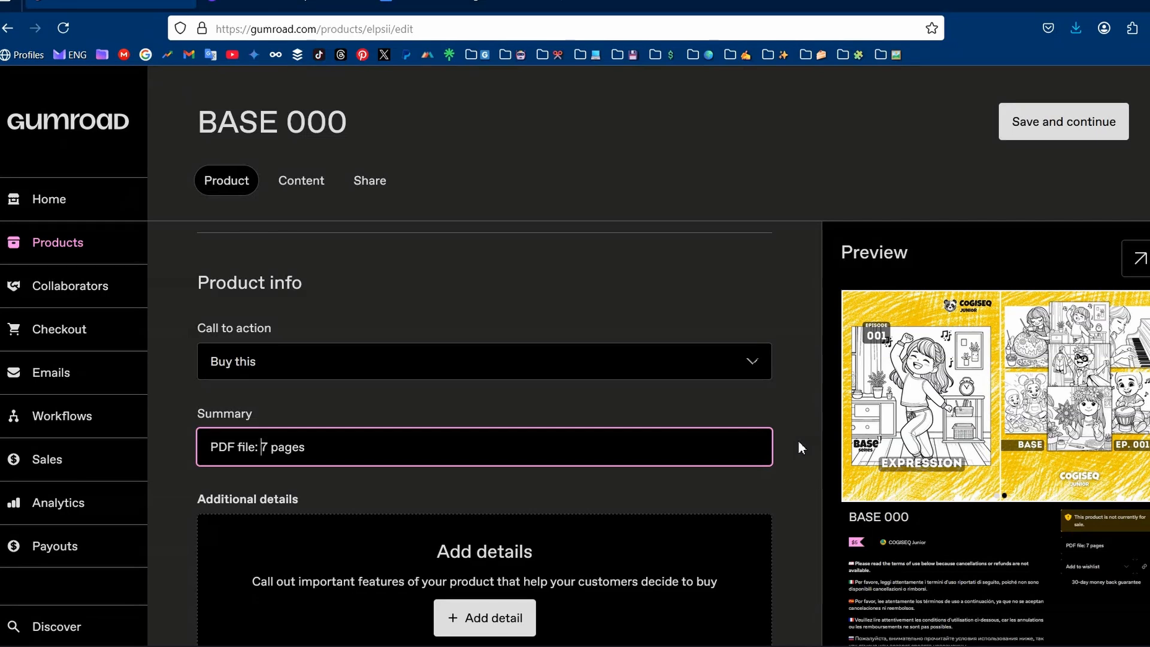
# Translate "7 pages" in Google Translate and extend the product summary with "| 7 pagine | 7 páginas | 7 pages | 7 страниц"
pyautogui.click(423, 451)
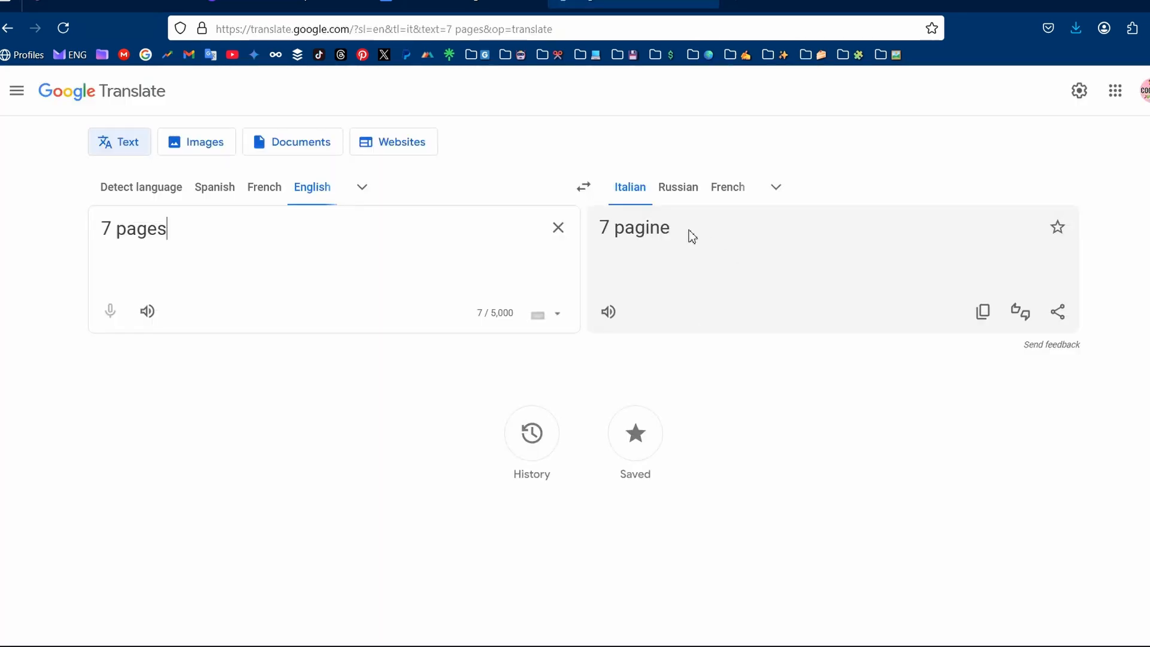
pyautogui.moveTo(689, 231); pyautogui.dragTo(608, 230)
pyautogui.click(758, 428)
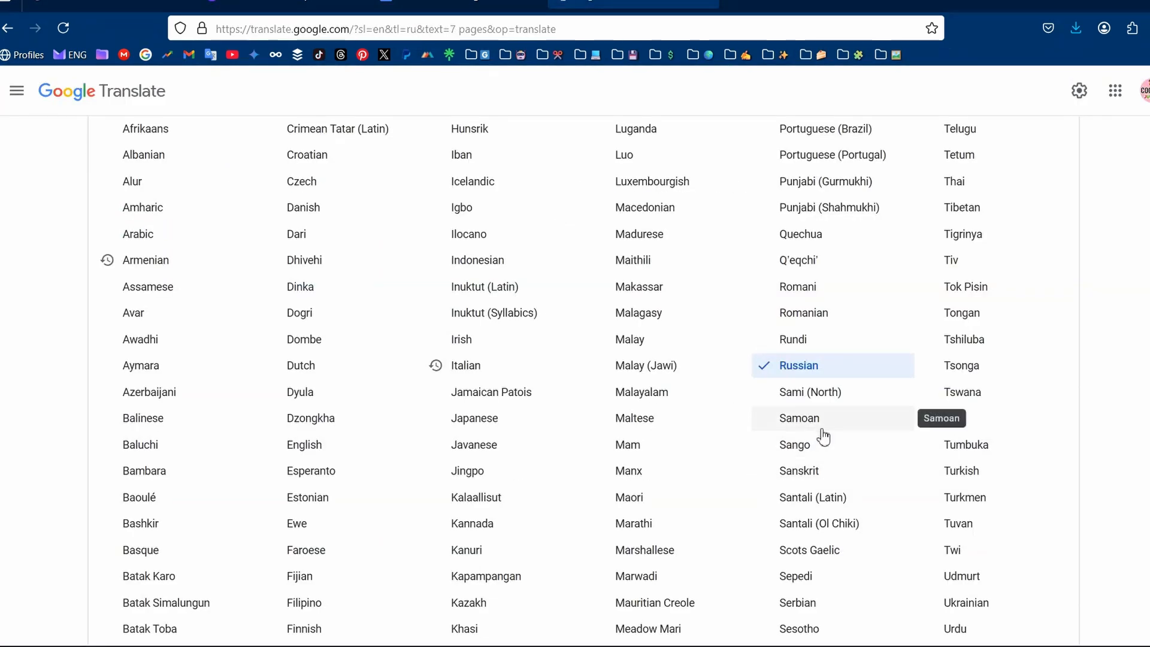
pyautogui.scroll(-2, 823, 436)
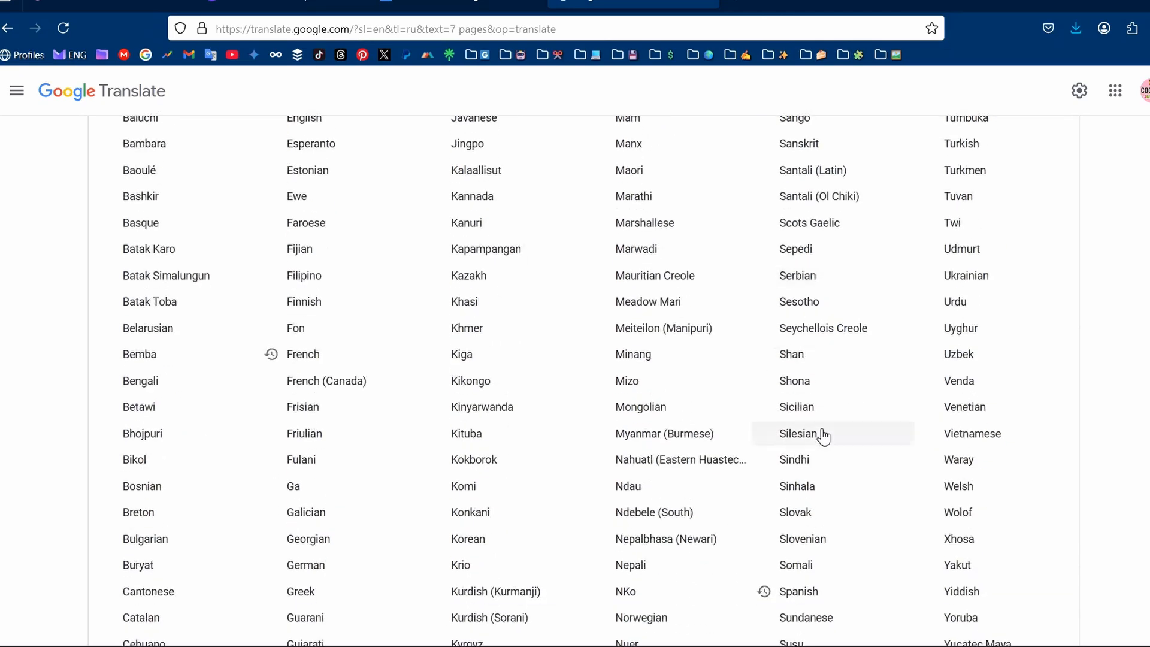
pyautogui.scroll(-2, 824, 437)
pyautogui.click(822, 506)
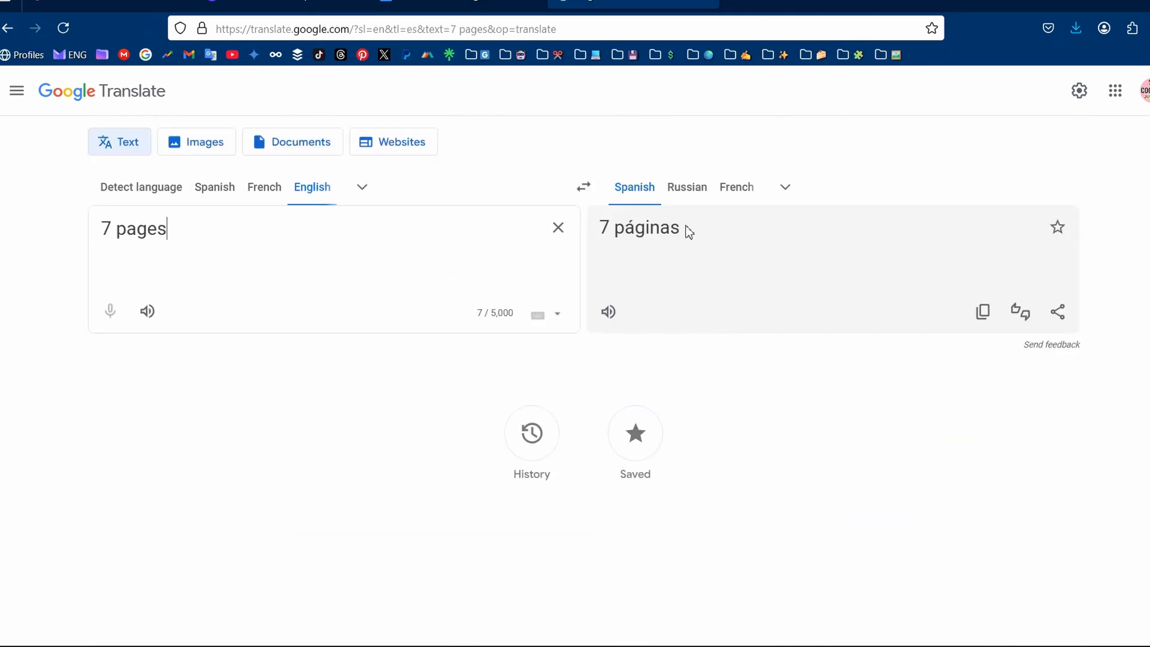
pyautogui.moveTo(689, 232); pyautogui.dragTo(608, 231)
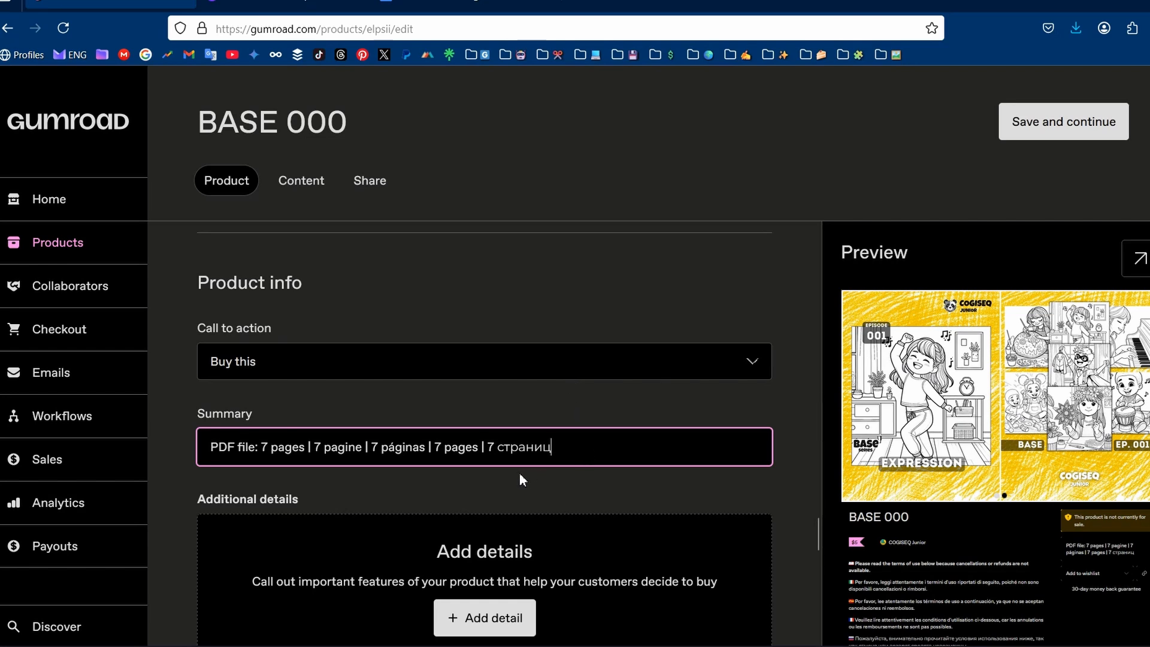
# Delete the repeated "7 pages" entry and its separator between "7 páginas" and "7 страниц" in the summary
pyautogui.moveTo(480, 450); pyautogui.dragTo(437, 450)
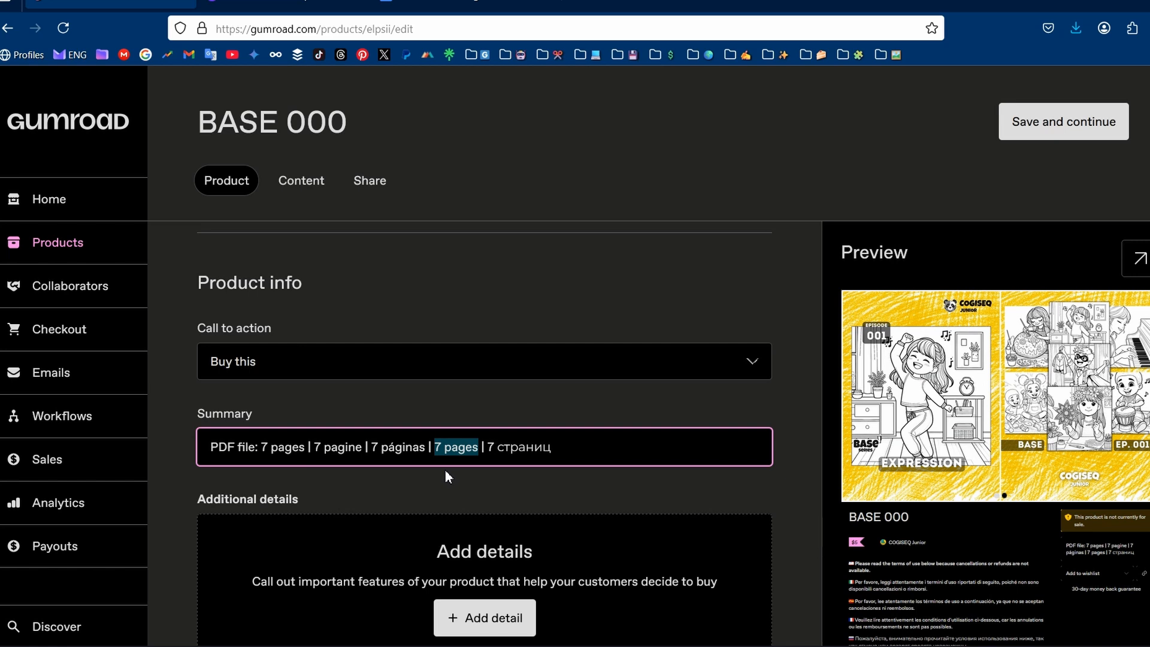
pyautogui.press('BackSpace')
pyautogui.press('BackSpace')
pyautogui.press('BackSpace')
pyautogui.press('BackSpace')
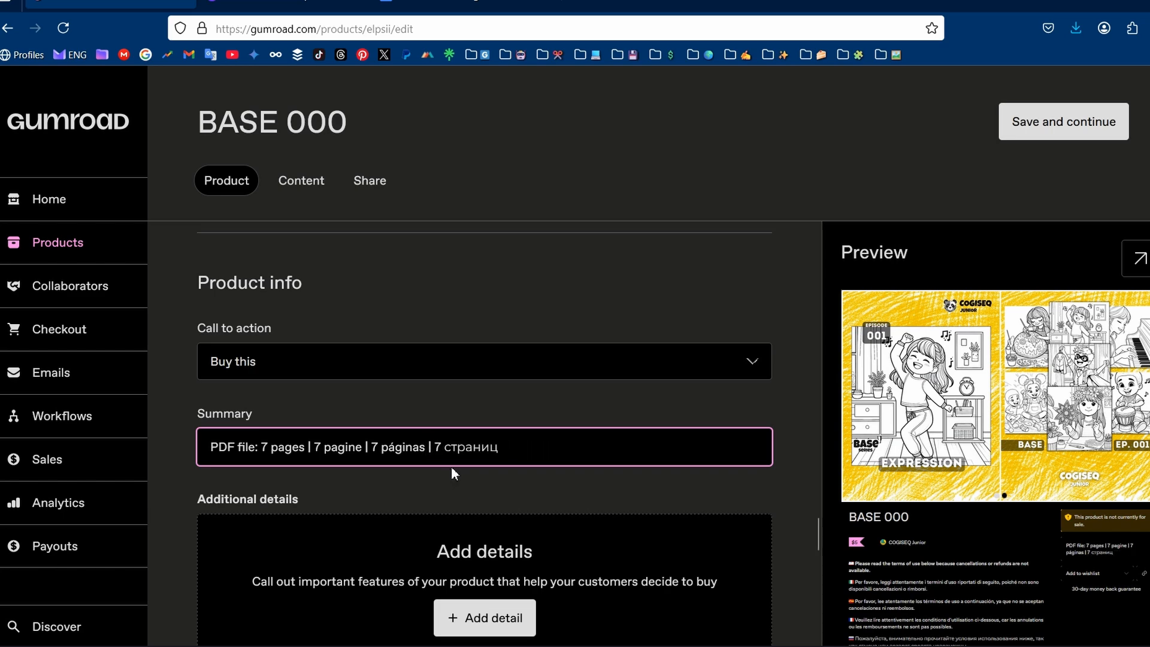
# Review the additional details, integrations, pricing, versions and settings options of the product
pyautogui.scroll(-3, 452, 473)
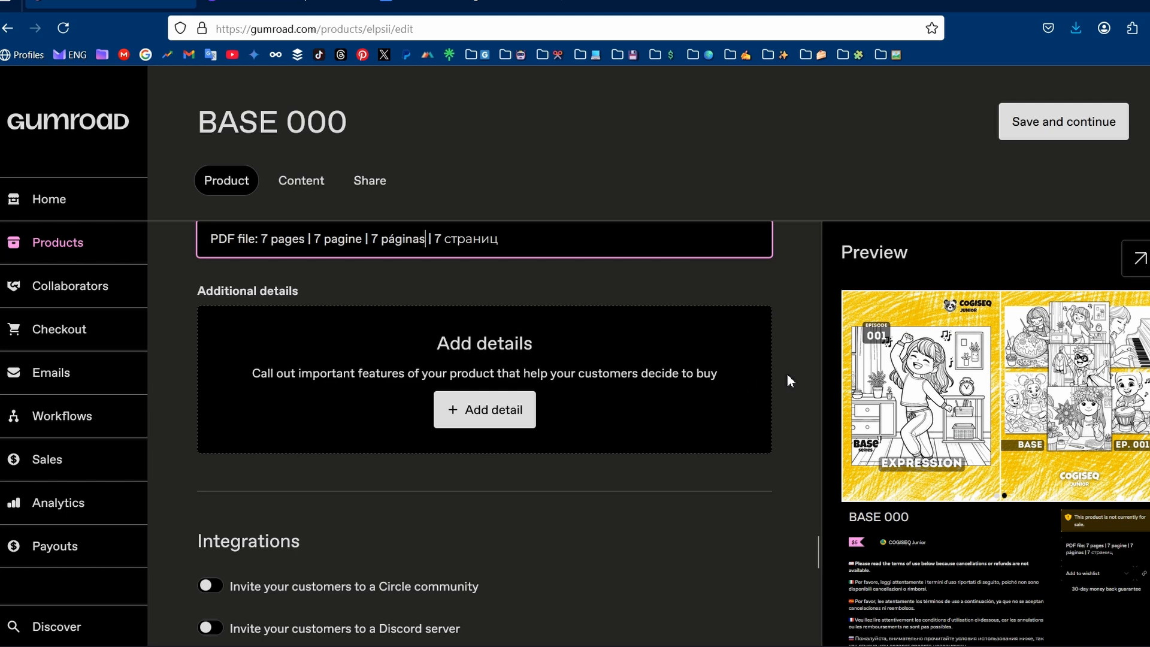
pyautogui.scroll(-3, 789, 380)
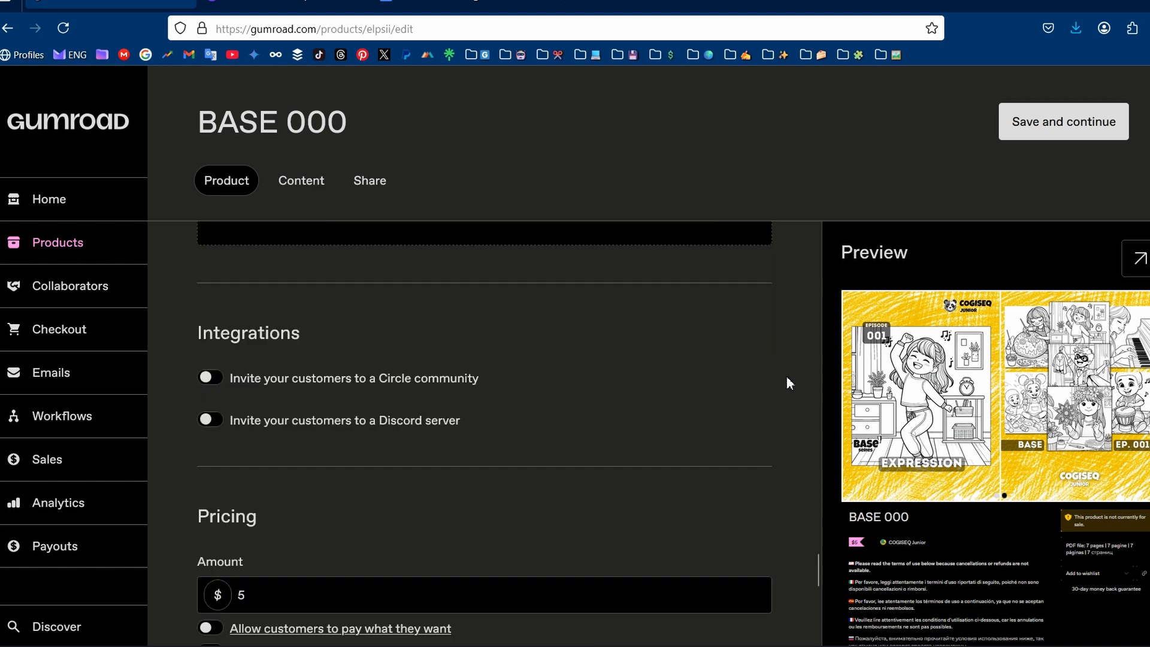
pyautogui.scroll(3, 783, 380)
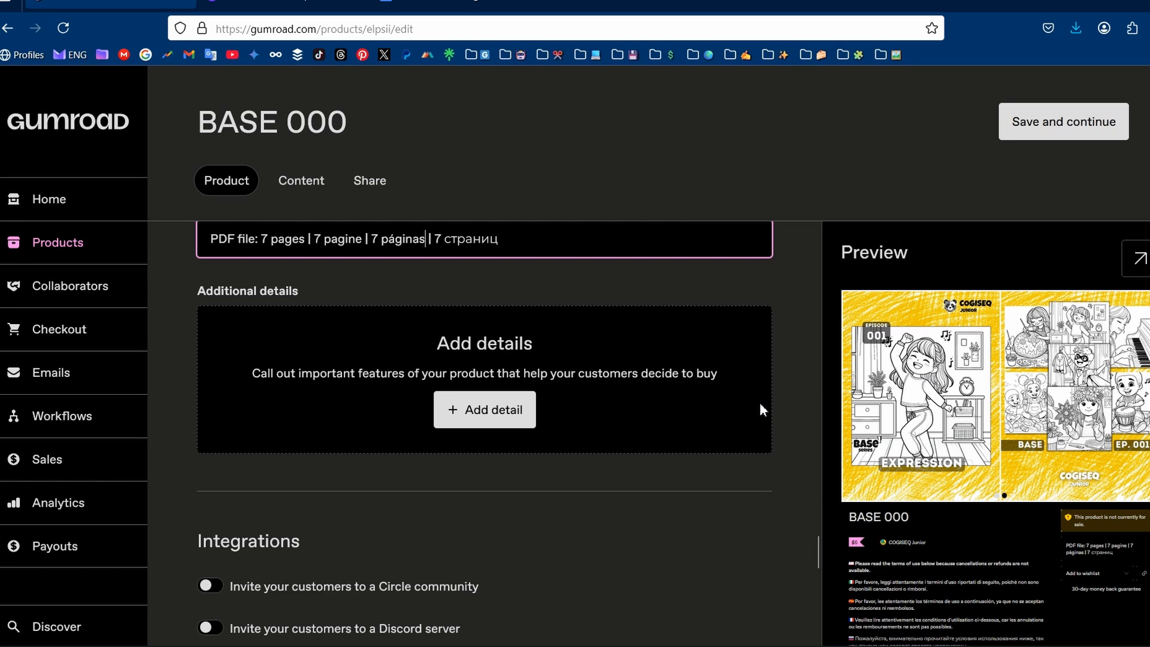
pyautogui.scroll(-5, 762, 410)
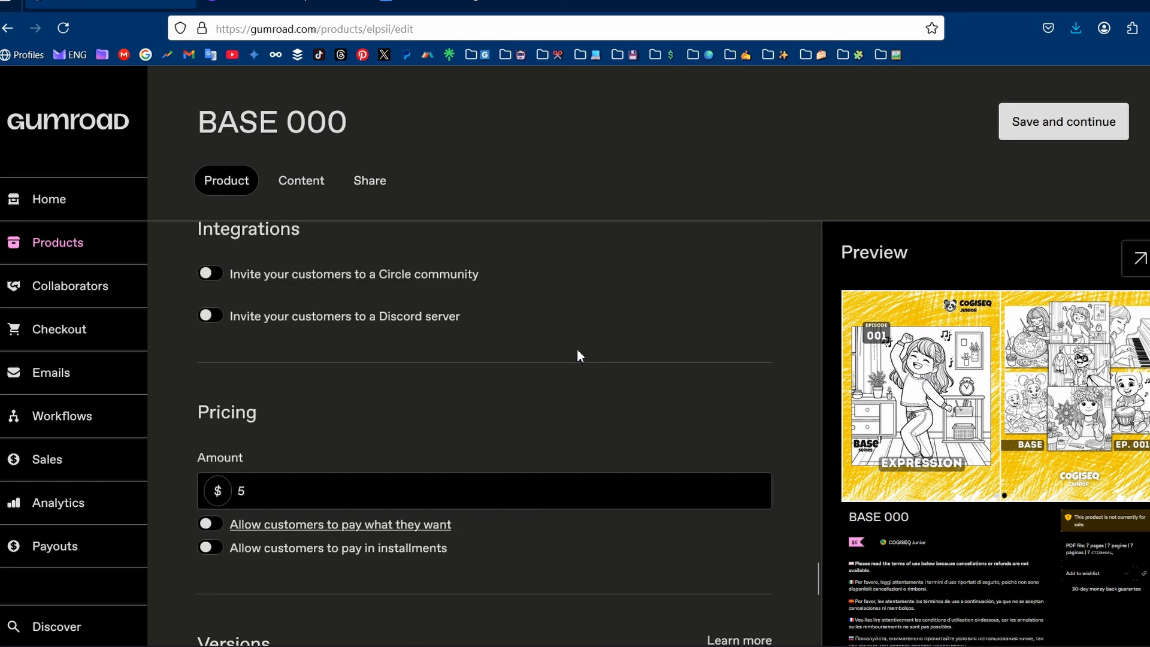
pyautogui.scroll(2, 526, 352)
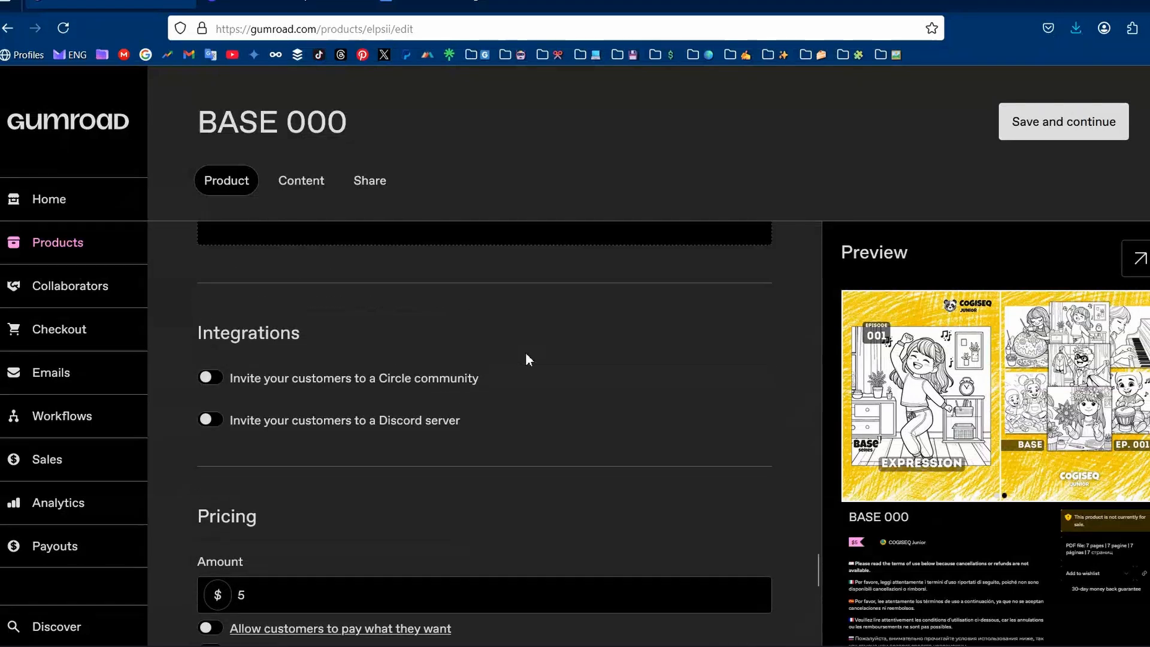
pyautogui.scroll(-4, 446, 354)
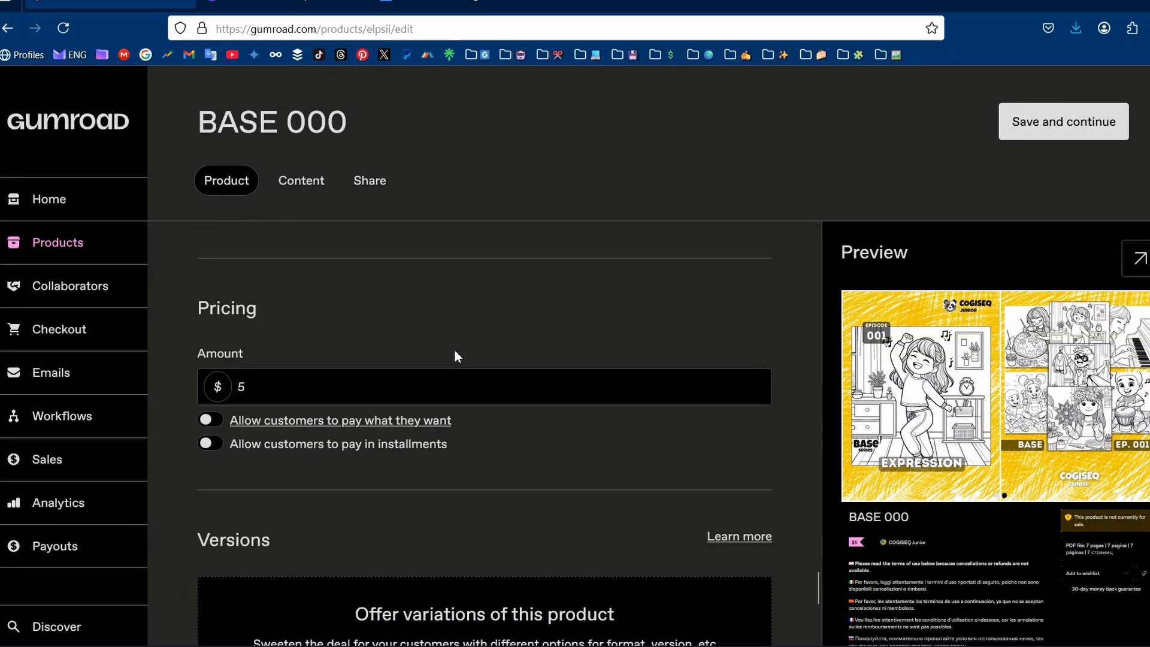
pyautogui.scroll(-2, 367, 395)
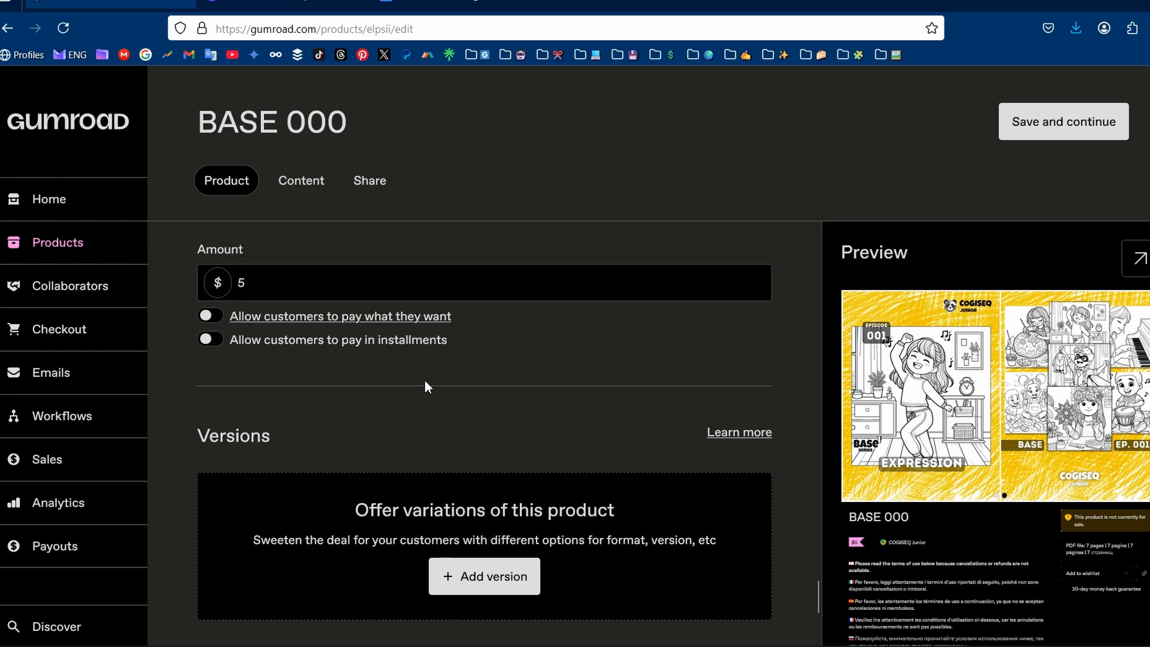
pyautogui.scroll(-2, 463, 395)
pyautogui.scroll(4, 463, 392)
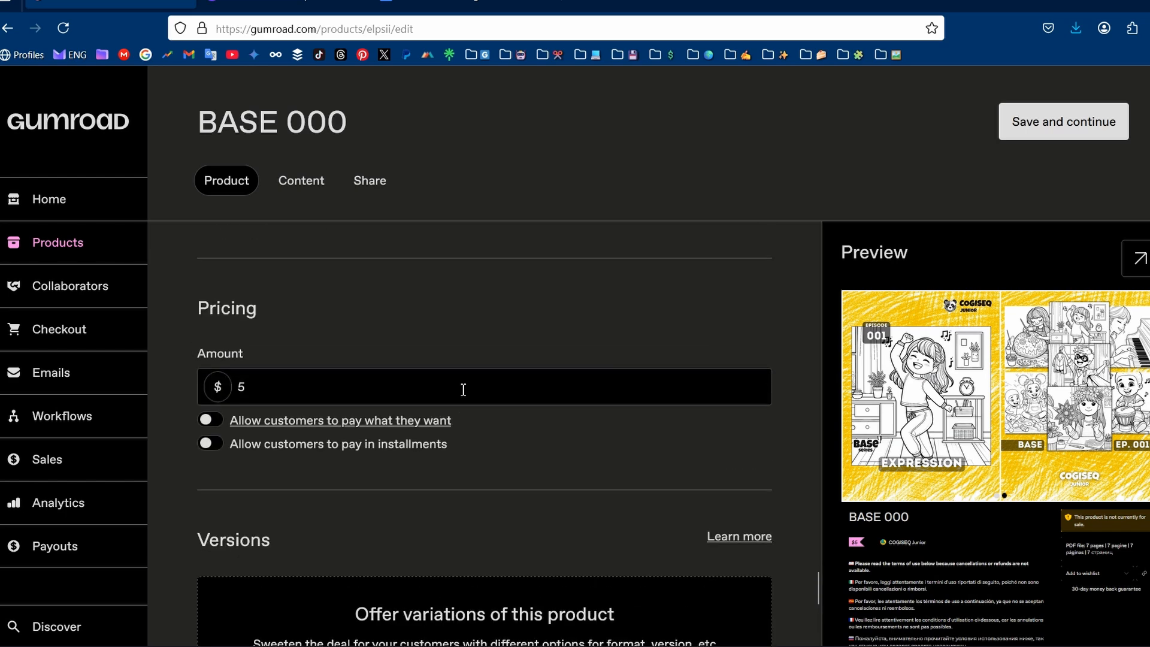
pyautogui.scroll(-2, 528, 462)
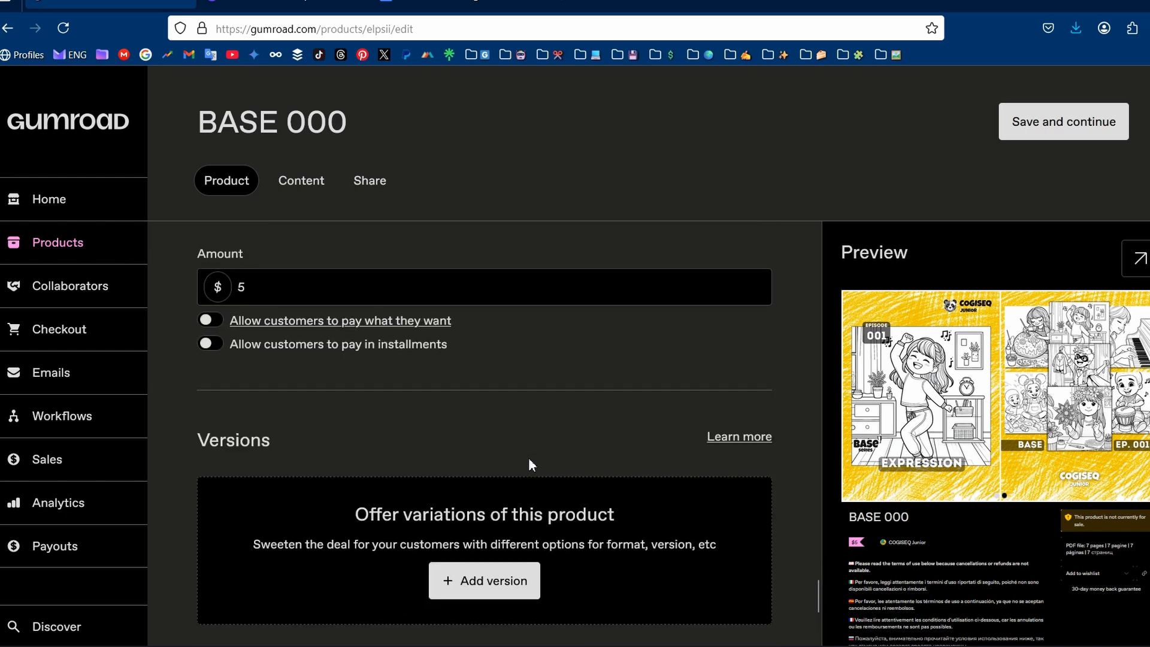
pyautogui.scroll(-1, 563, 471)
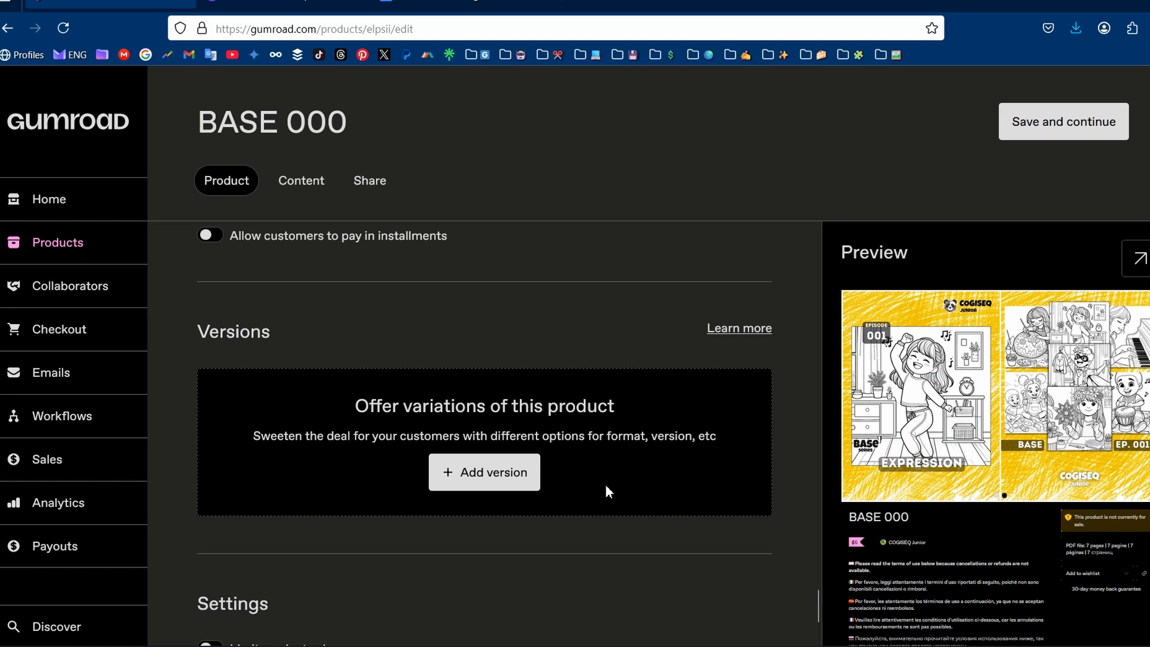
pyautogui.scroll(-2, 609, 516)
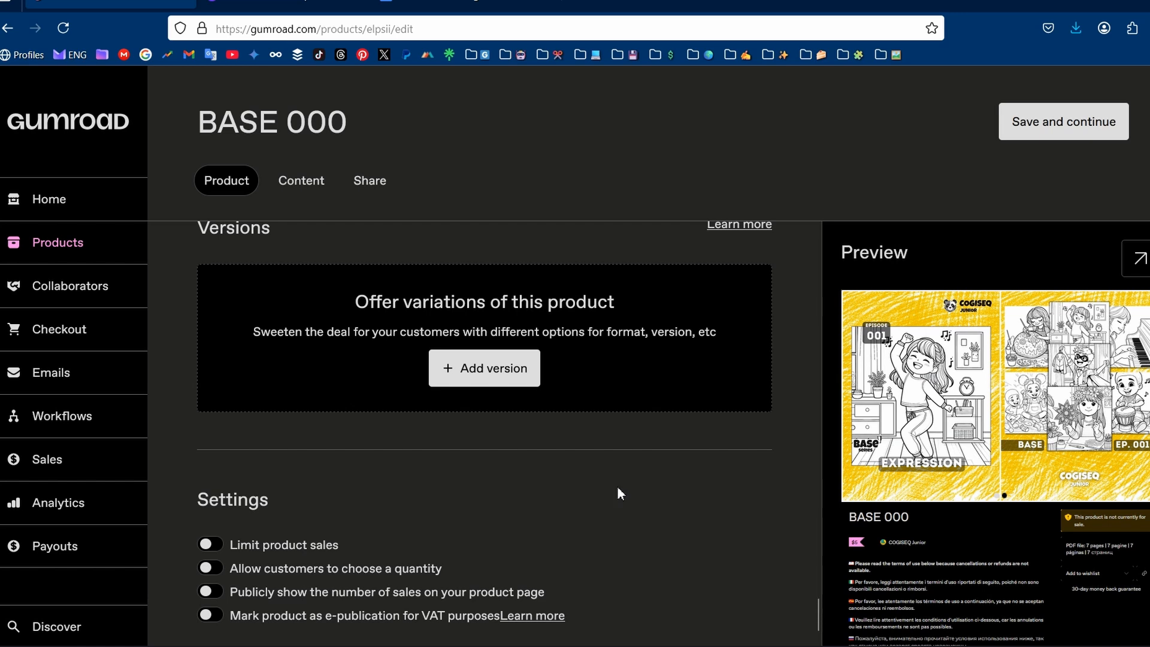
pyautogui.scroll(-1, 619, 492)
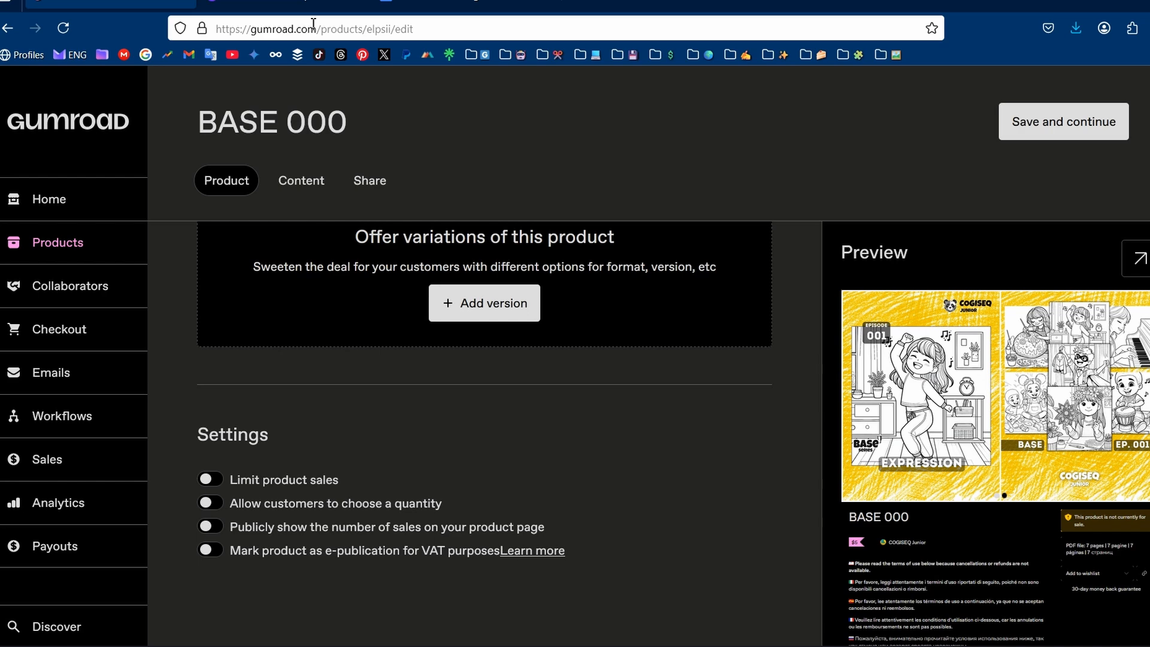
# Check the settings of the "Bunny in the forest" product, close it, and mark BASE 000 as an e-publication for VAT purposes
pyautogui.click(310, 3)
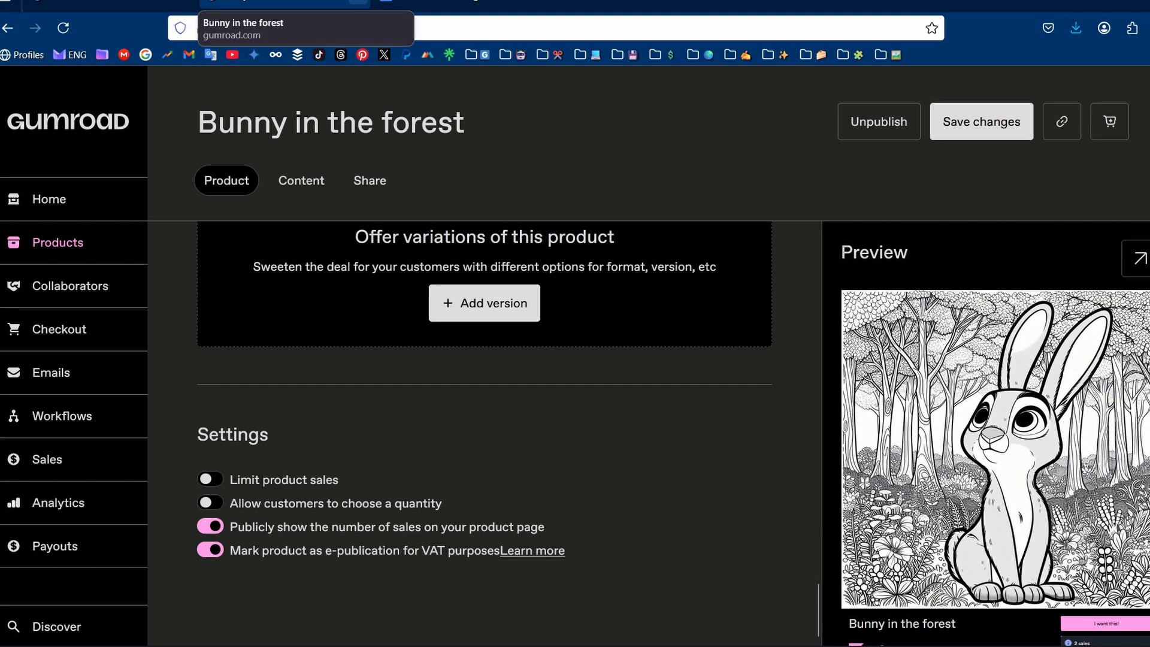
pyautogui.click(358, 2)
pyautogui.click(156, 3)
pyautogui.click(207, 550)
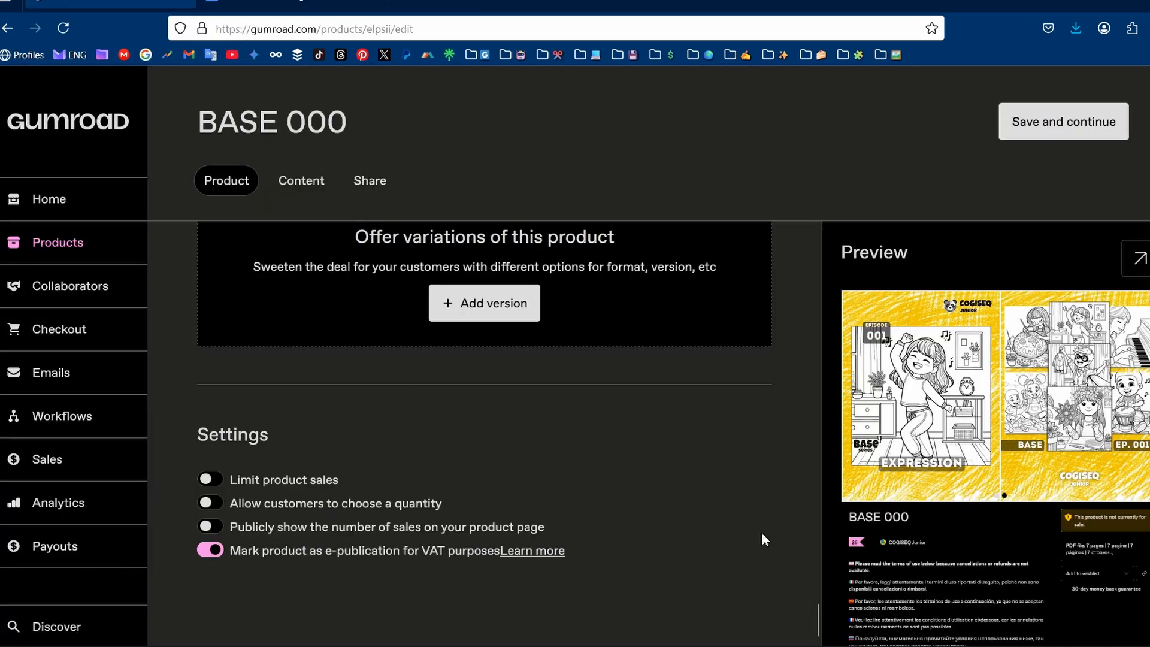
# Add five blank versions to the BASE 000 product
pyautogui.scroll(2, 767, 504)
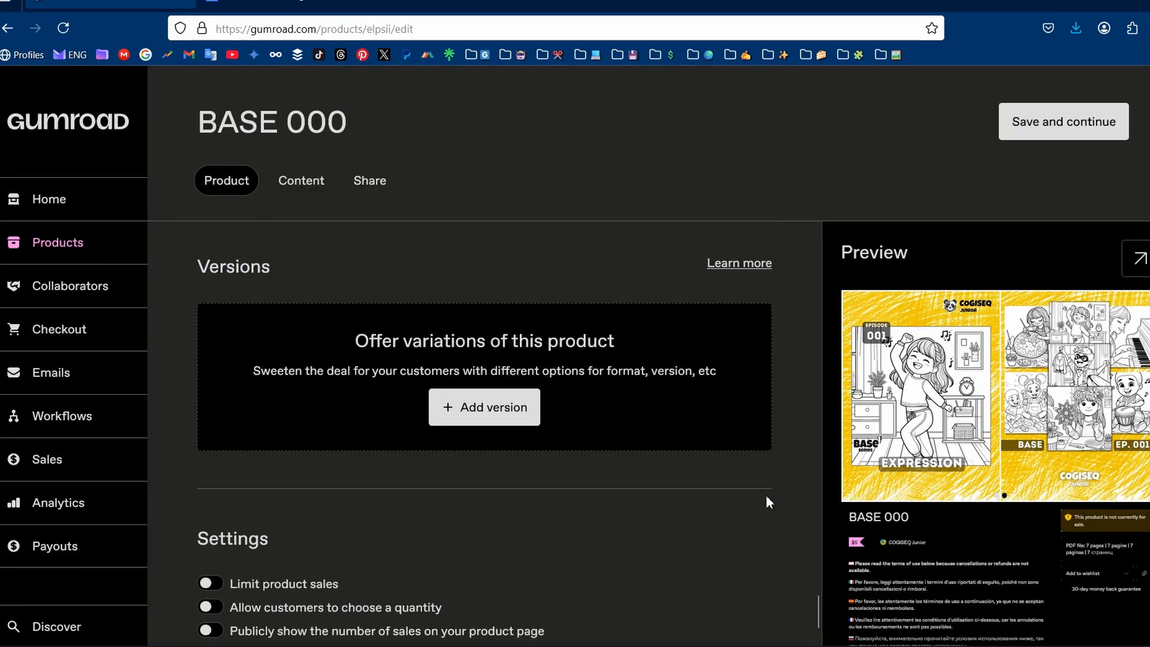
pyautogui.scroll(2, 769, 551)
pyautogui.scroll(-2, 749, 548)
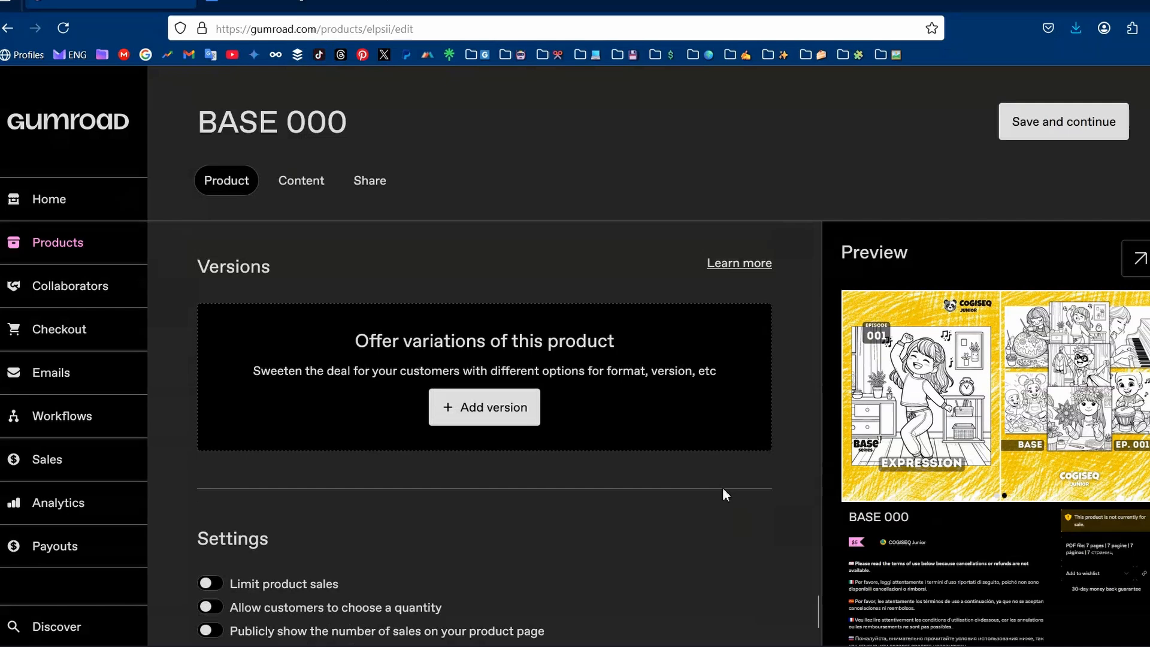
pyautogui.click(493, 418)
pyautogui.scroll(-5, 599, 444)
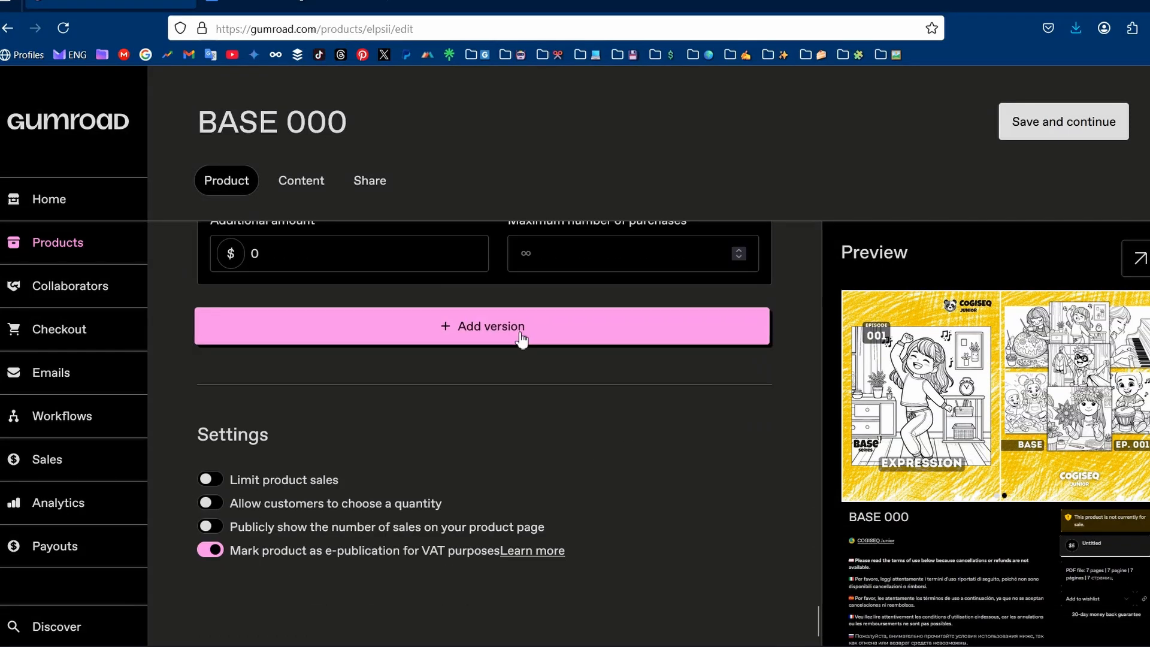
pyautogui.click(522, 340)
pyautogui.scroll(-5, 580, 428)
pyautogui.click(507, 341)
pyautogui.scroll(-3, 569, 440)
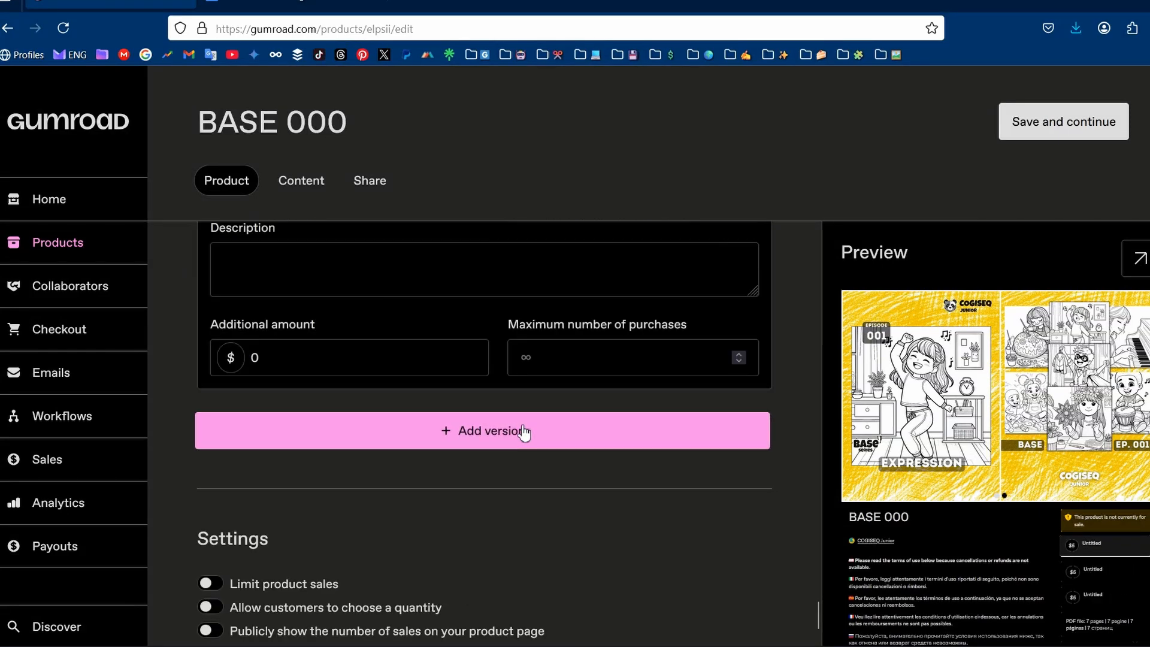
pyautogui.scroll(-2, 578, 518)
pyautogui.click(475, 339)
pyautogui.scroll(-5, 501, 450)
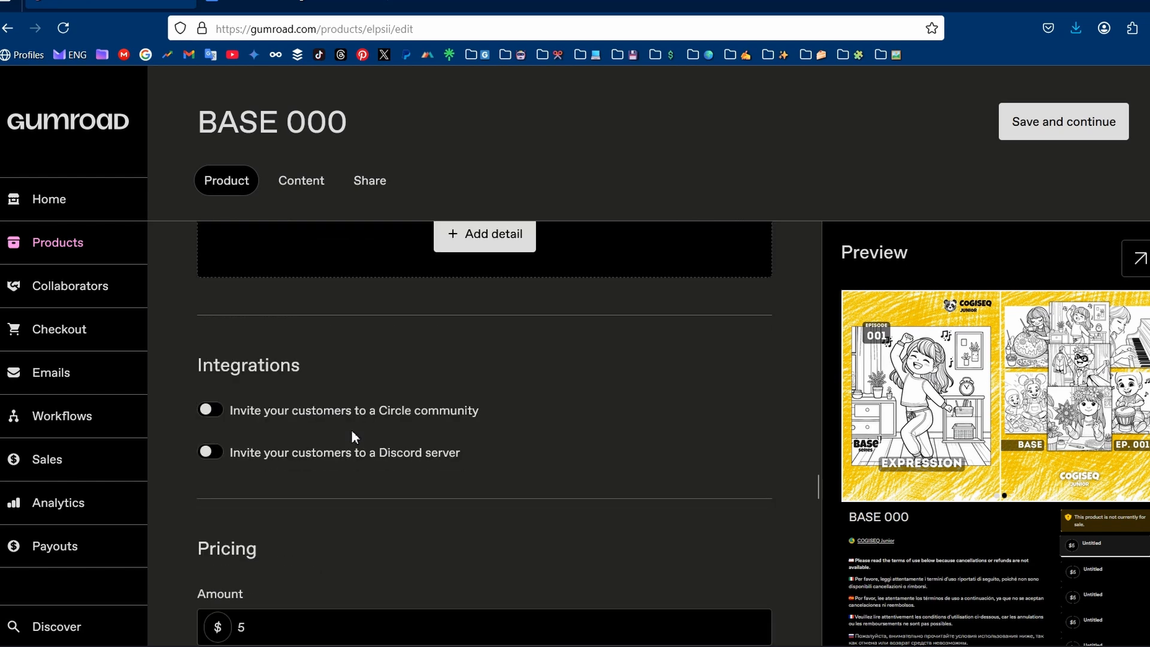
# Rename the first version of the product as ENG
pyautogui.scroll(8, 352, 429)
pyautogui.scroll(-5, 353, 431)
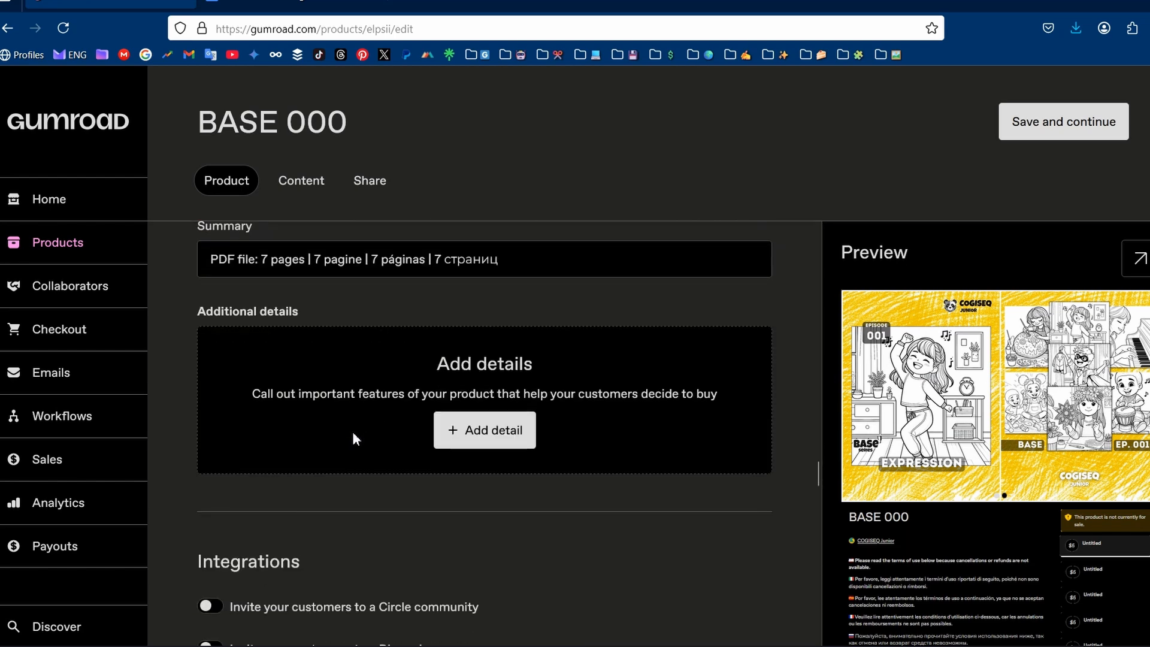
pyautogui.scroll(-10, 353, 431)
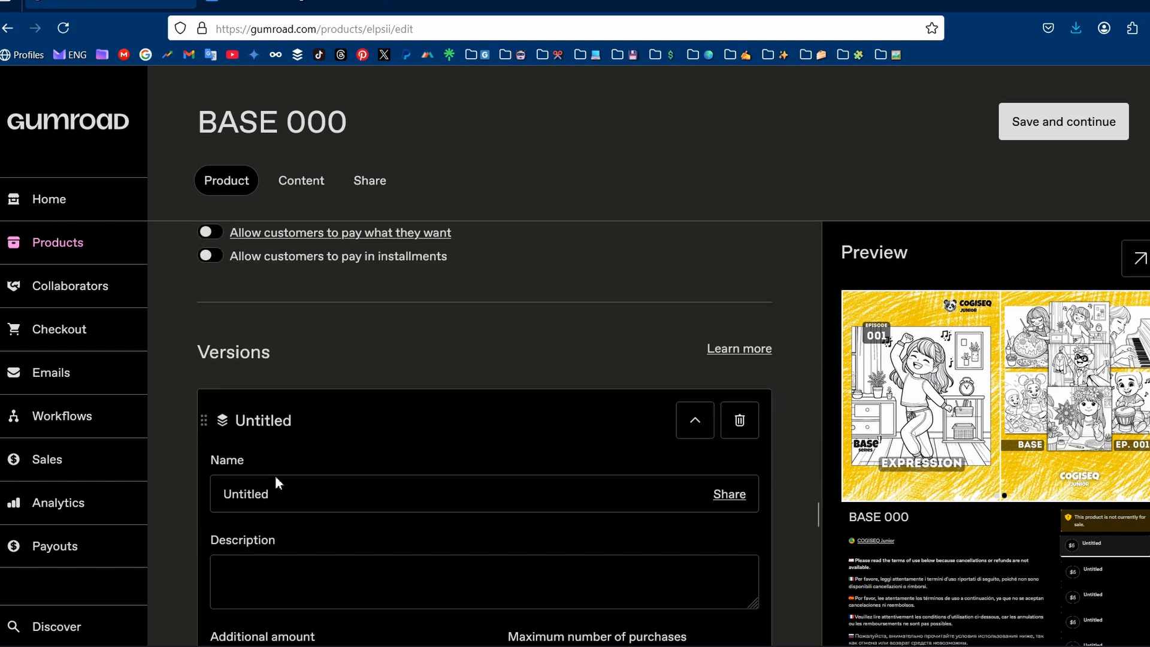
pyautogui.moveTo(282, 495); pyautogui.dragTo(193, 494)
pyautogui.write('ENG')
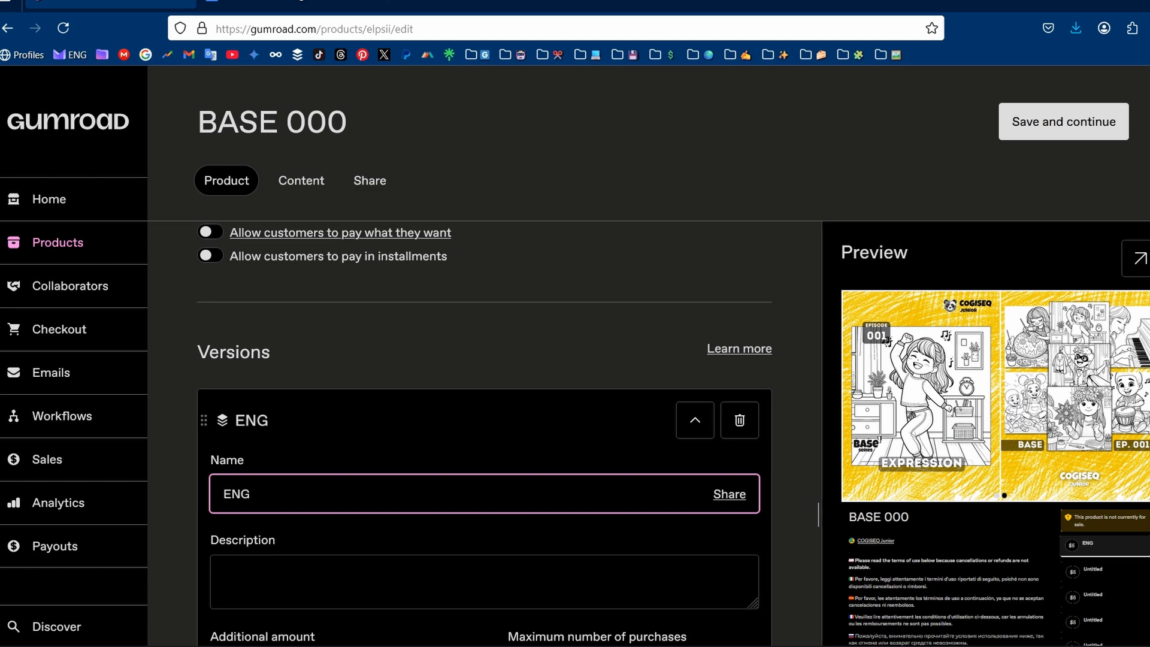
# Switch to the Text Transfer document in Google Docs and copy the "🇺🇸 English" heading
pyautogui.scroll(-7, 202, 493)
pyautogui.scroll(7, 228, 483)
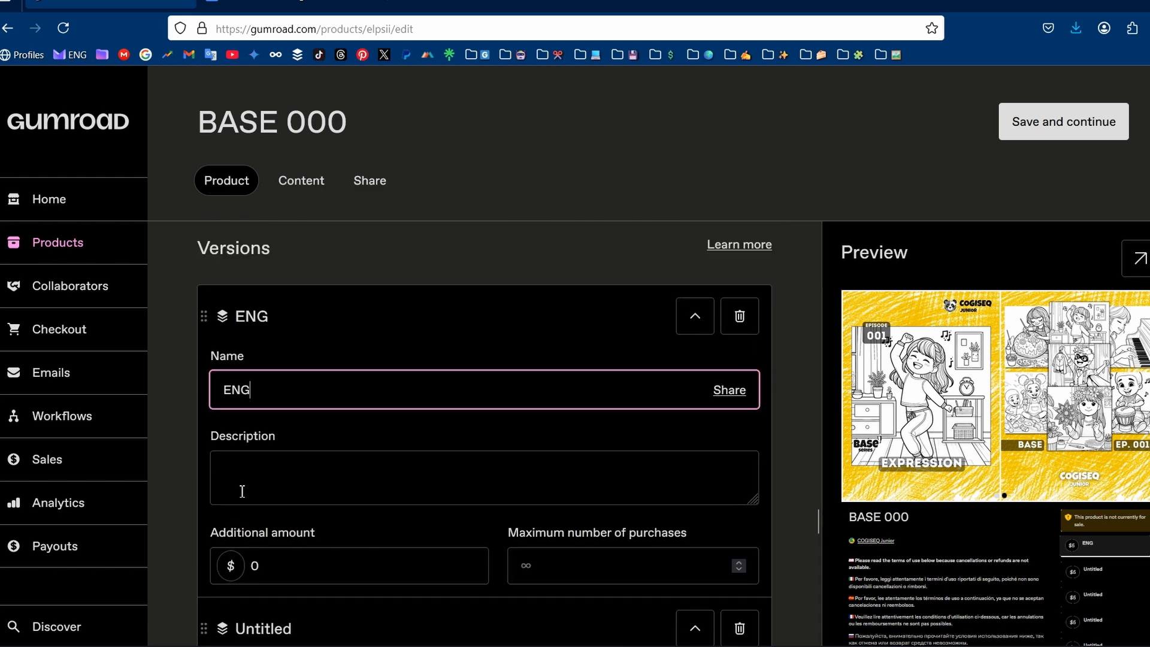
pyautogui.click(285, 5)
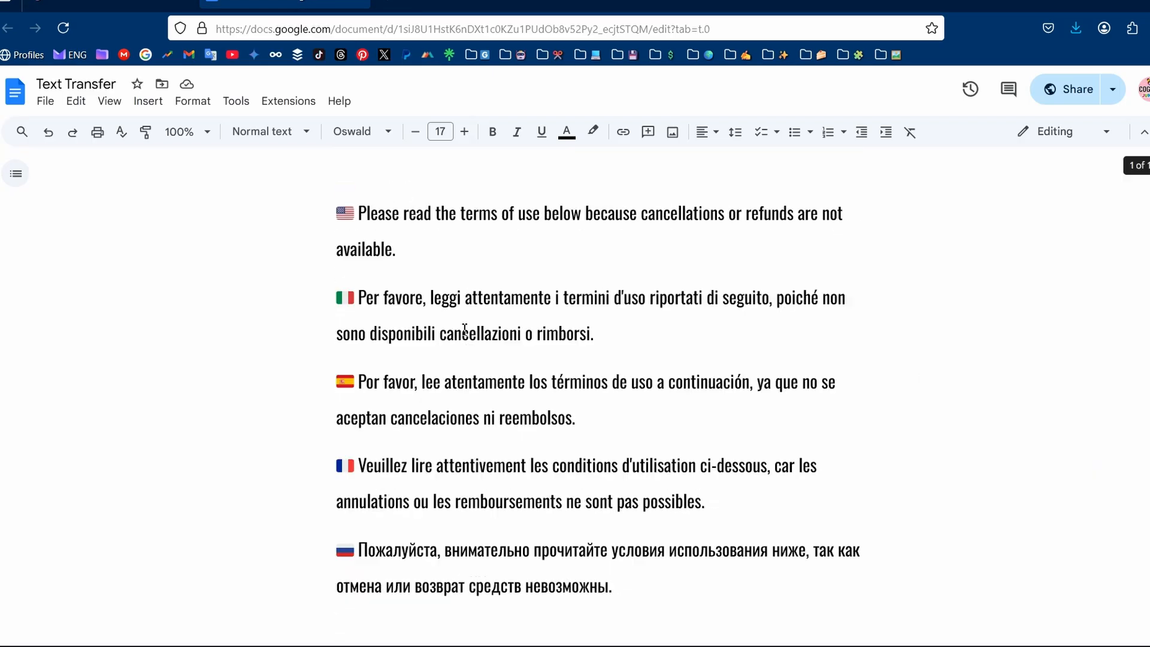
pyautogui.scroll(-7, 435, 299)
pyautogui.moveTo(438, 296); pyautogui.dragTo(310, 304)
pyautogui.hotkey('ctrl', 'c')
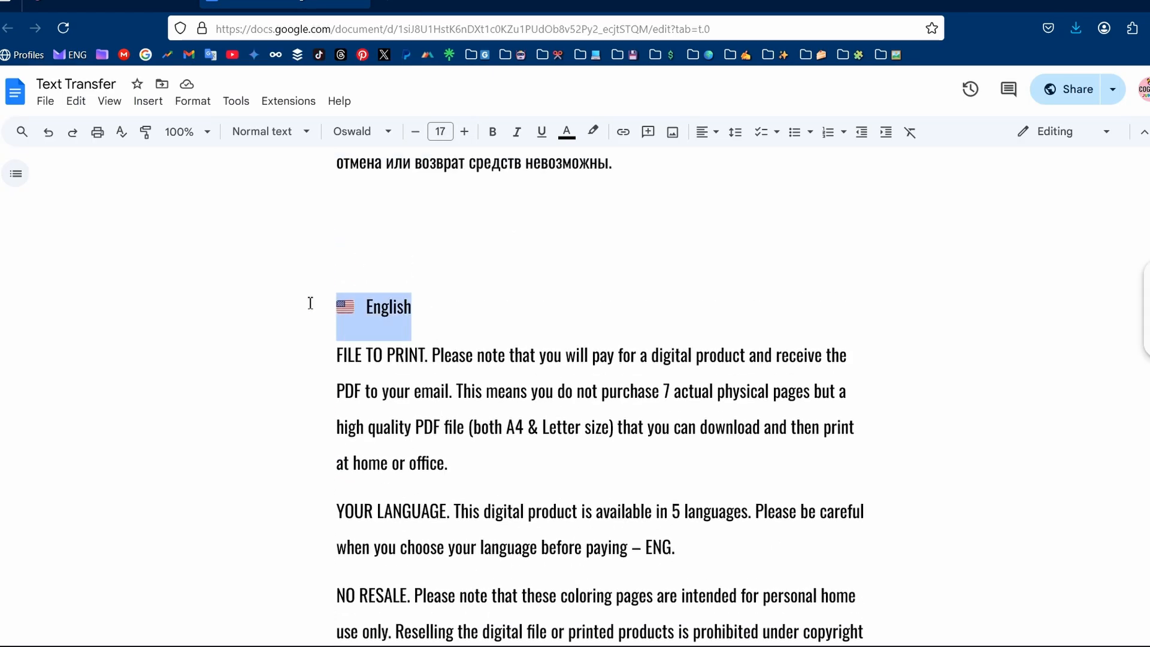
# Return to the Gumroad product and extend the first version's name to "ENG 🇺🇸 English" with the copied heading
pyautogui.click(102, 4)
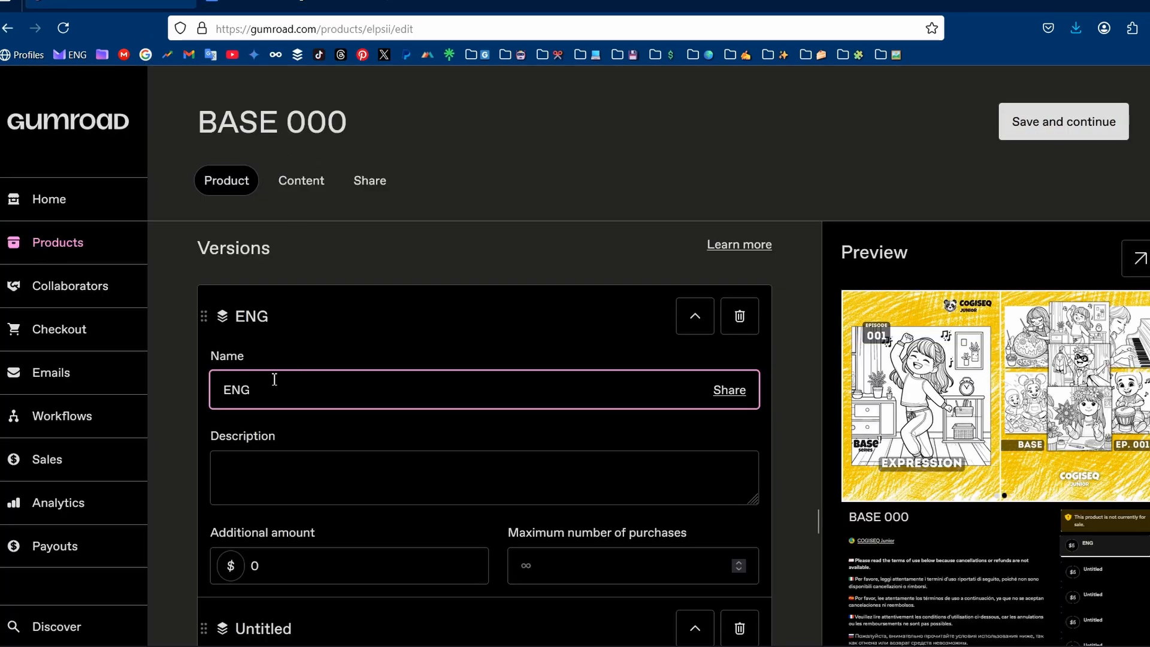
pyautogui.moveTo(250, 390); pyautogui.dragTo(170, 376)
pyautogui.click(270, 391)
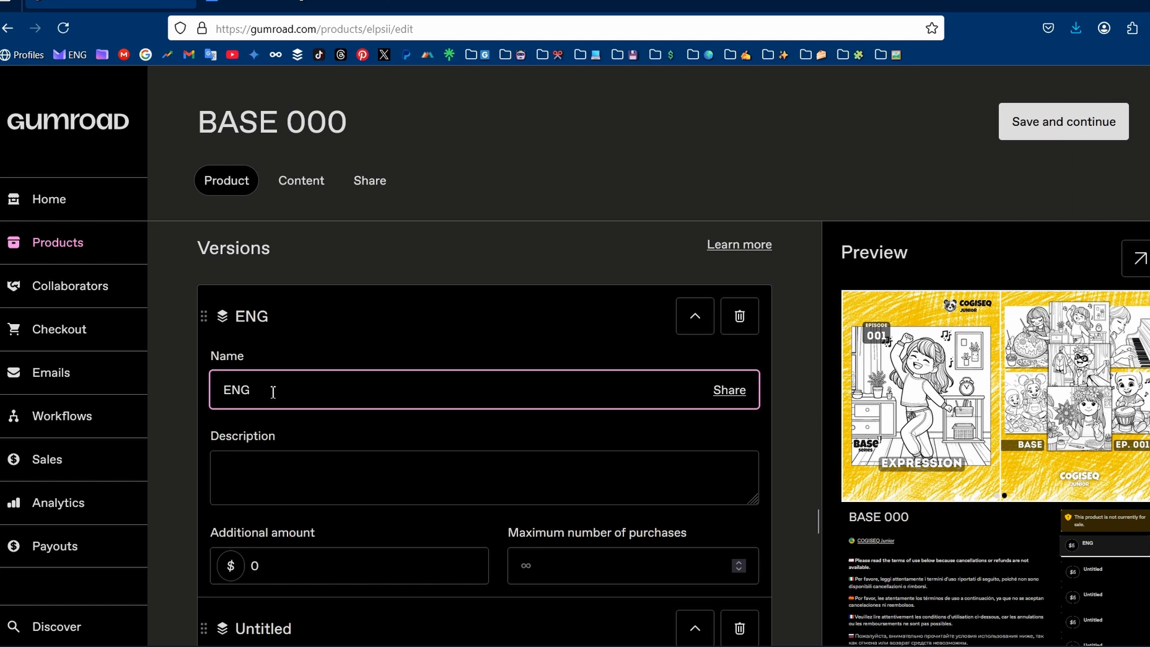
pyautogui.hotkey('ctrl', 'v')
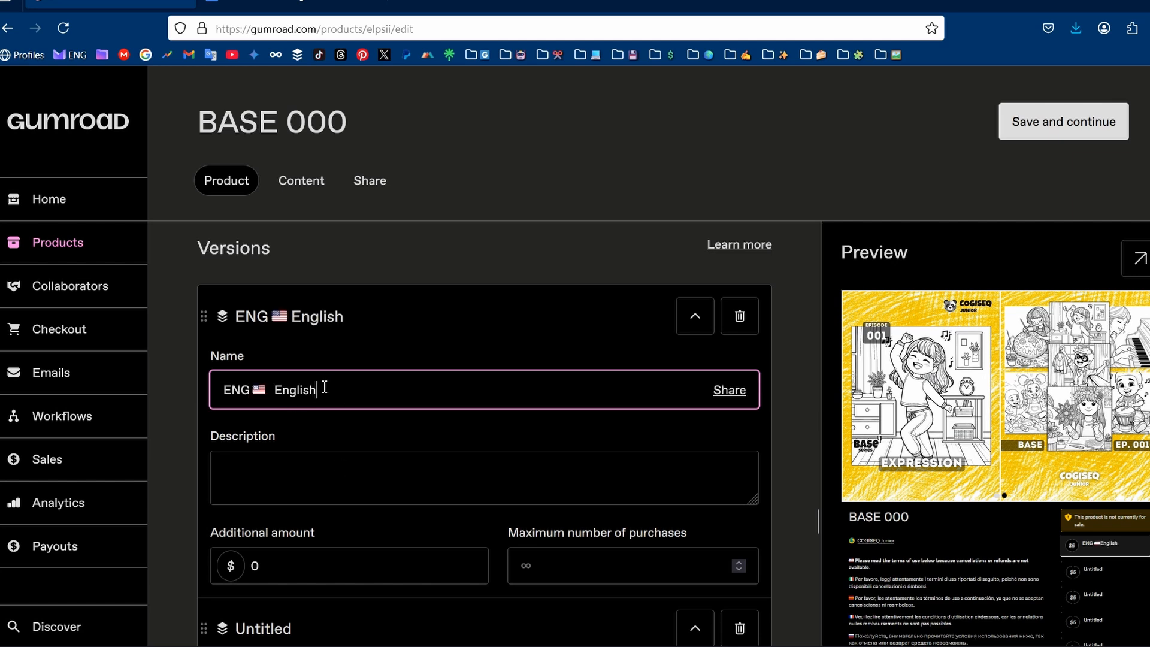
pyautogui.press('BackSpace')
# Rename an untitled version as "ITA 🇮🇹 Italiano", using the Italian heading from the clipboard history
pyautogui.scroll(-5, 368, 443)
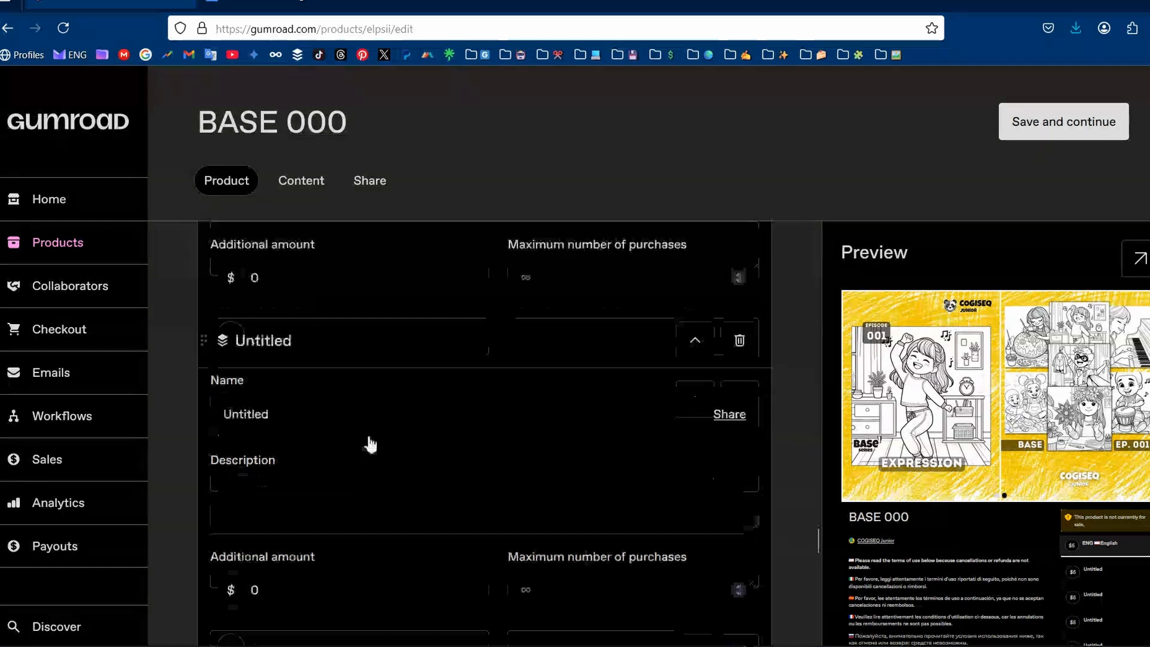
pyautogui.scroll(8, 355, 455)
pyautogui.scroll(-3, 345, 452)
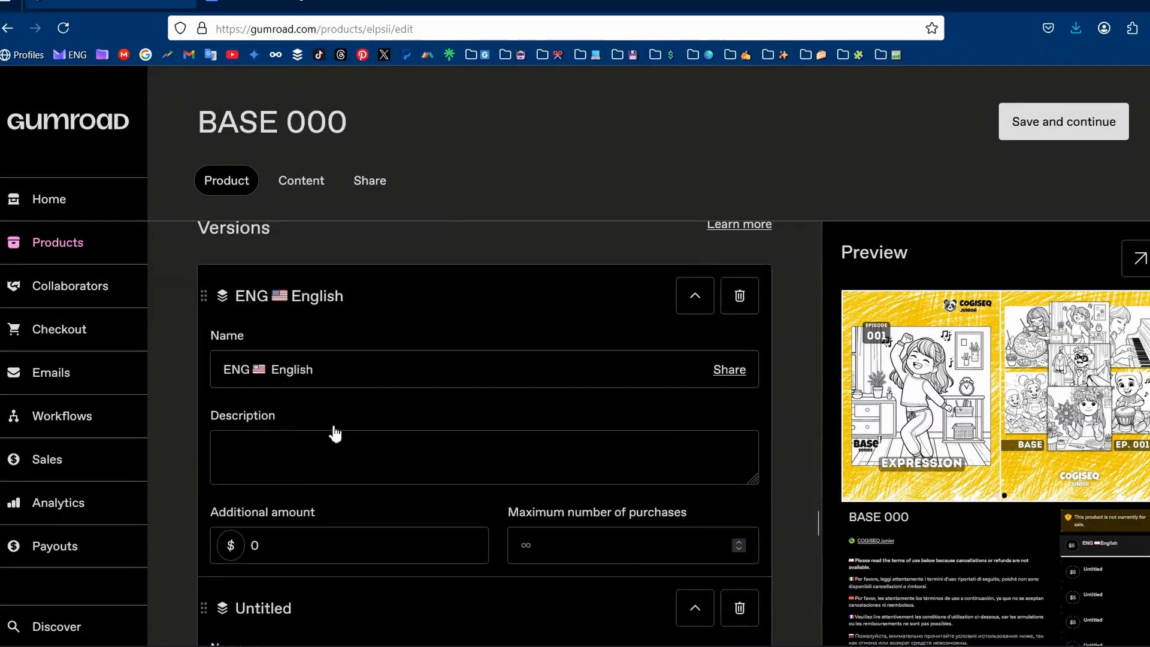
pyautogui.scroll(-5, 339, 437)
pyautogui.scroll(2, 341, 447)
pyautogui.moveTo(302, 399); pyautogui.dragTo(257, 398)
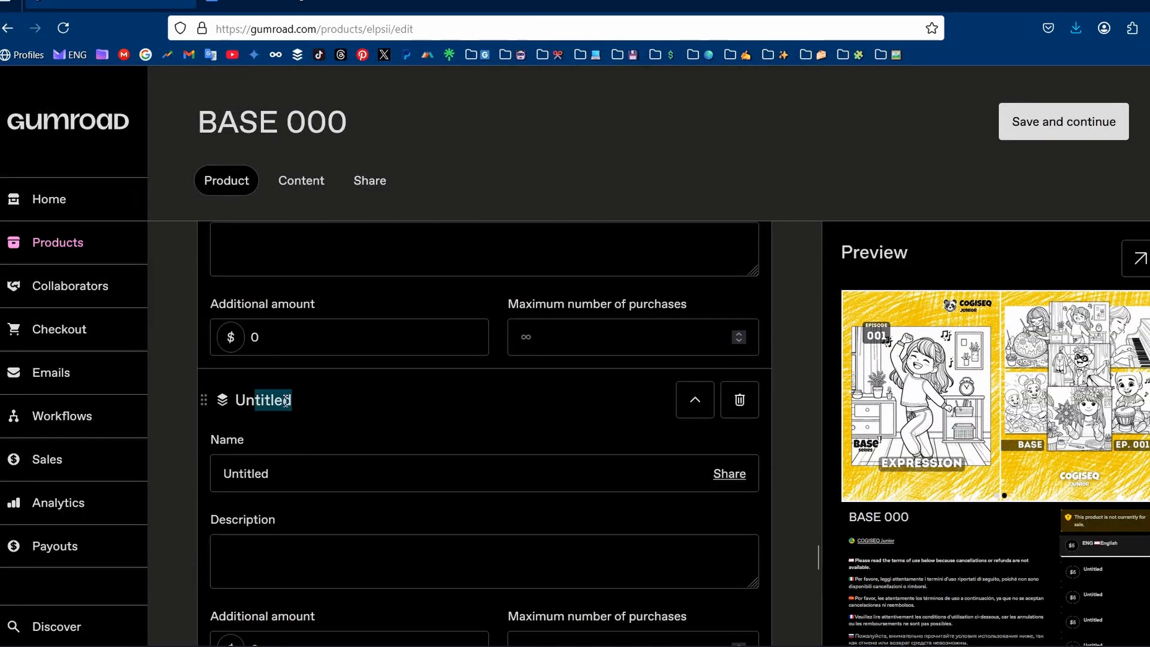
pyautogui.click(302, 404)
pyautogui.moveTo(281, 472); pyautogui.dragTo(202, 473)
pyautogui.press('super+v')
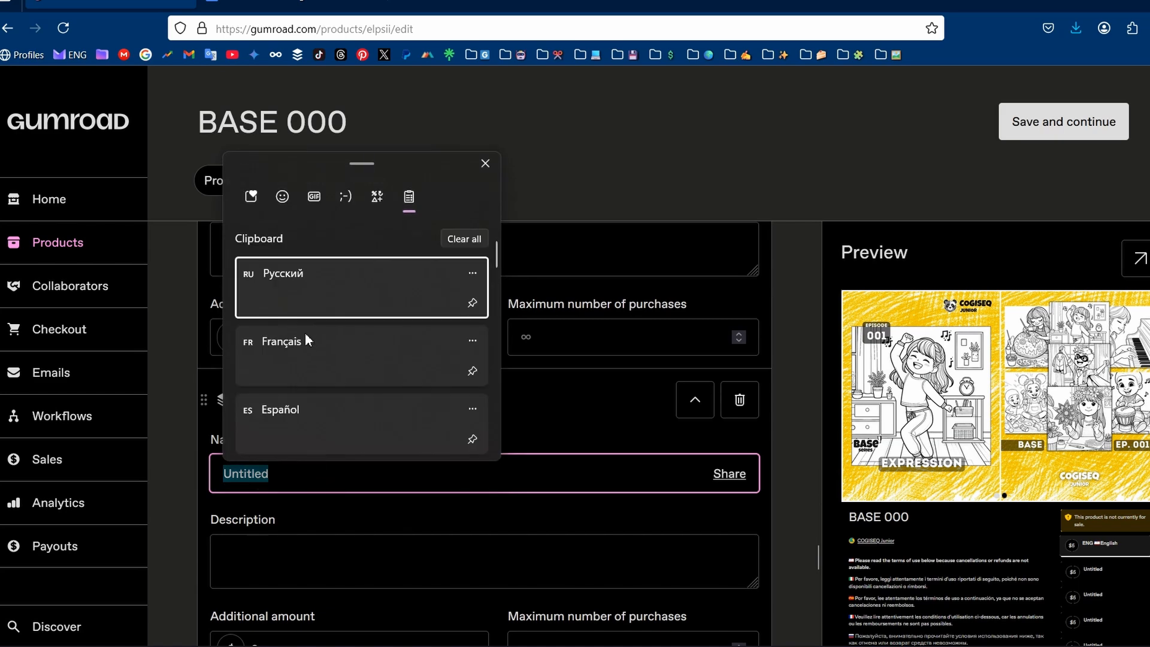
pyautogui.scroll(-2, 308, 431)
pyautogui.click(281, 442)
pyautogui.scroll(-2, 397, 469)
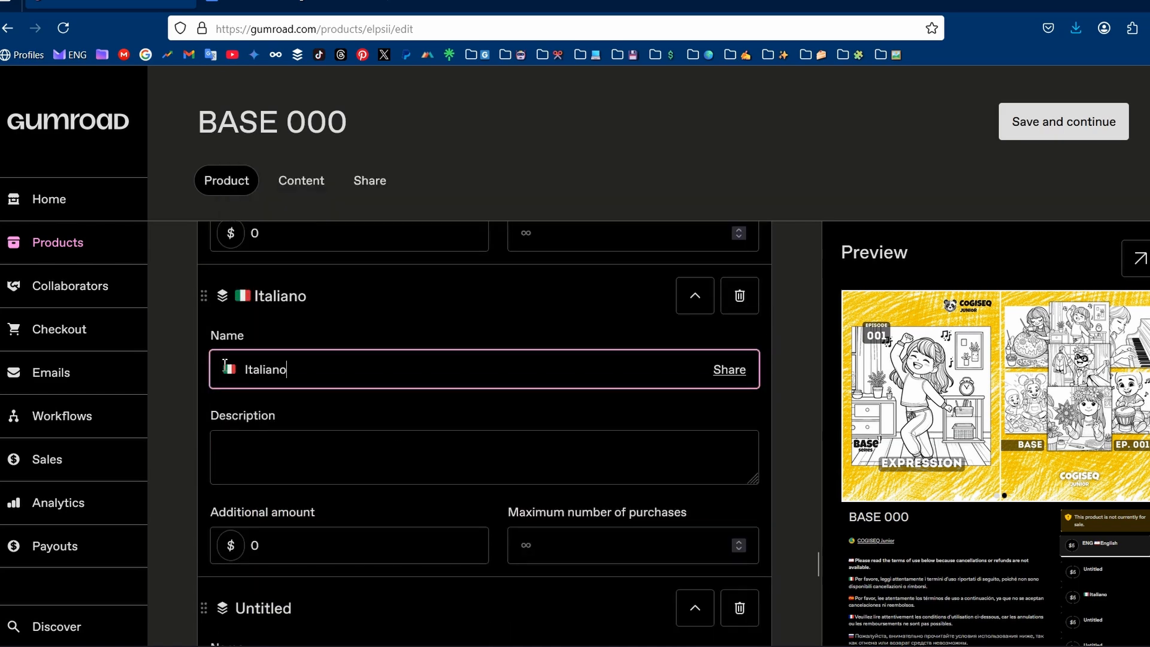
pyautogui.click(224, 369)
pyautogui.write('ITA')
# Rename the untitled version below the Italian one as "ESP 🇪🇸 Español", using the Spanish heading from the clipboard history
pyautogui.scroll(-4, 333, 437)
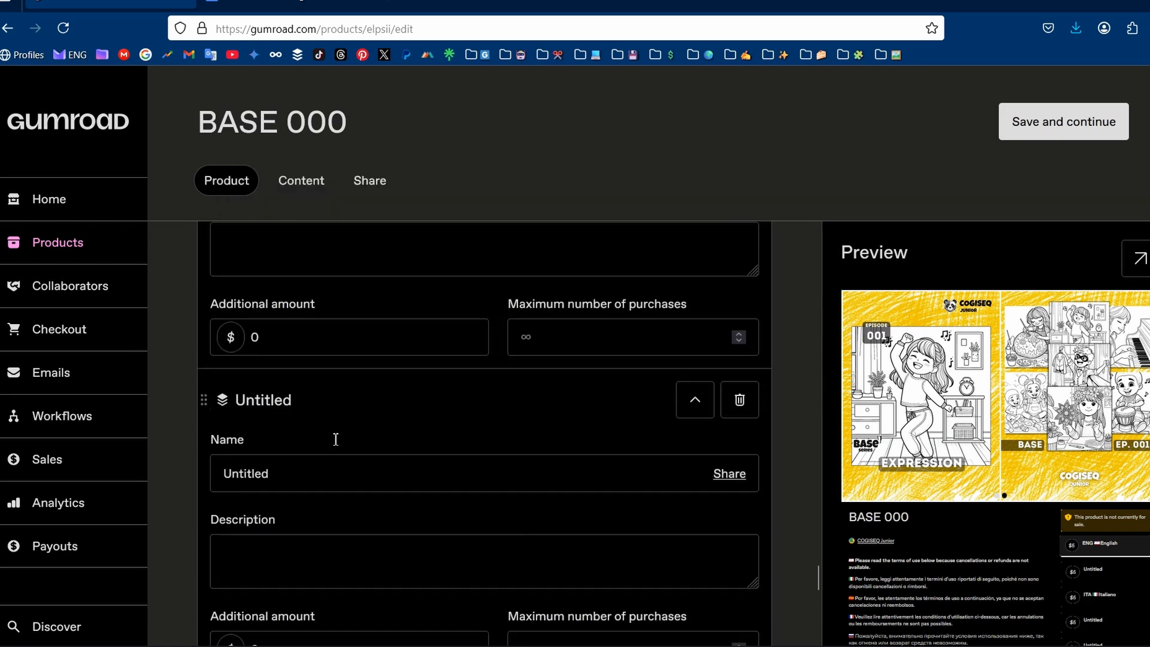
pyautogui.moveTo(276, 475); pyautogui.dragTo(207, 475)
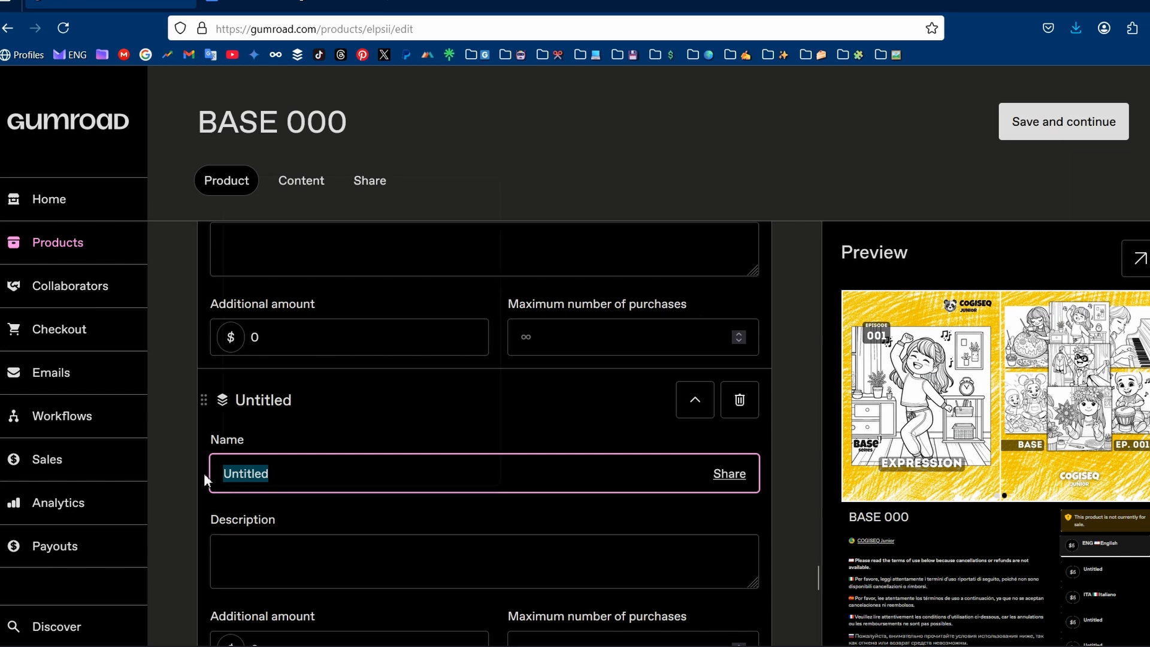
pyautogui.press('super+v')
pyautogui.click(300, 418)
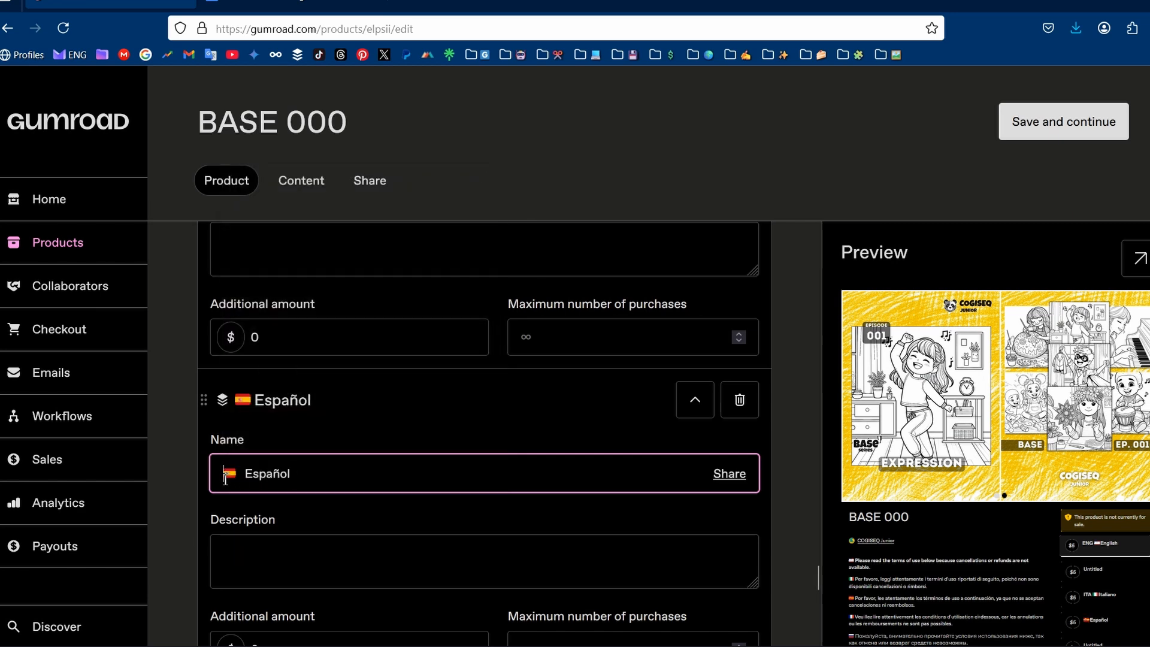
pyautogui.write('ESP')
# Rename the untitled version below the French one as "RUS 🇷🇺 Русский", using the Russian heading from the clipboard history
pyautogui.scroll(8, 454, 547)
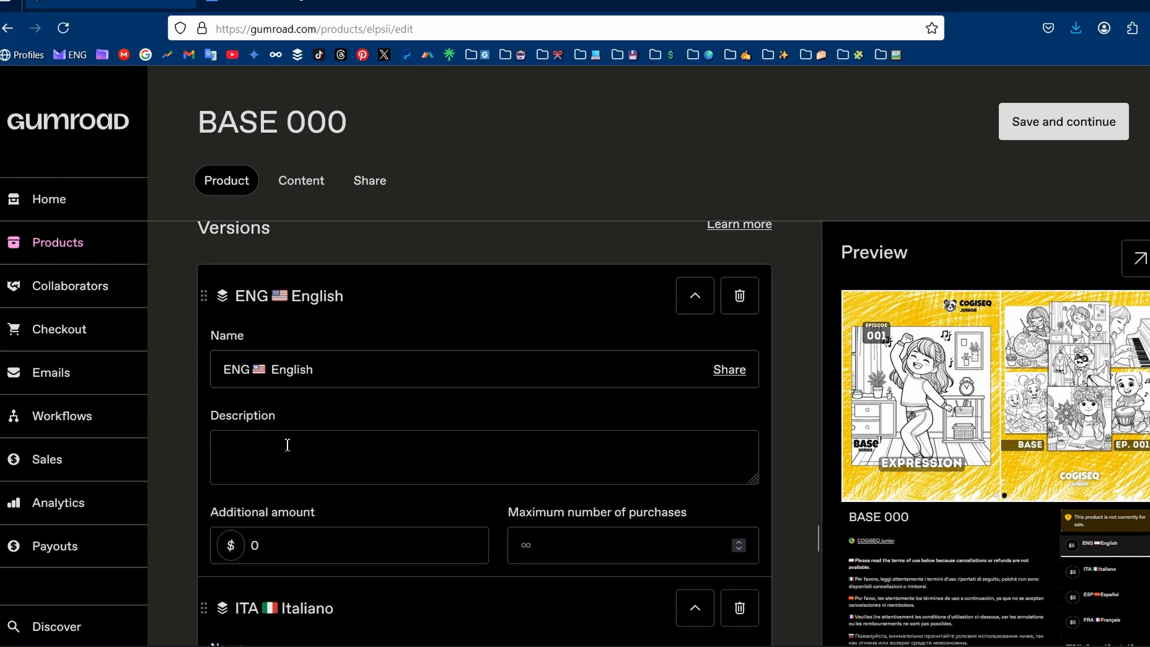
pyautogui.scroll(8, 285, 443)
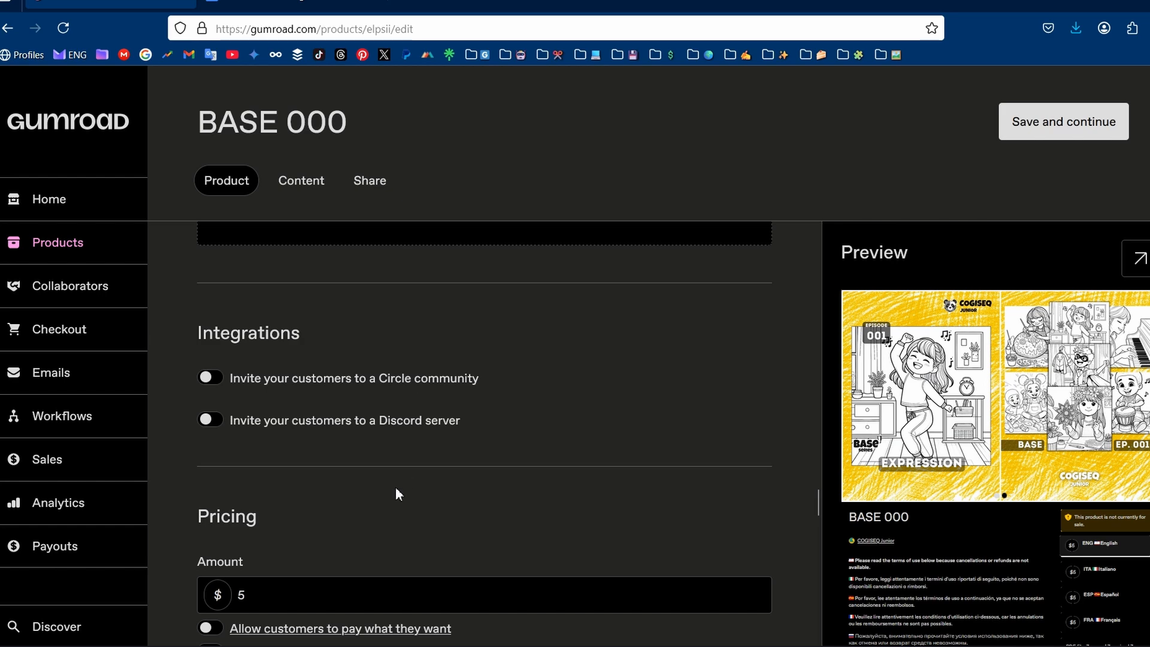
pyautogui.scroll(-8, 396, 488)
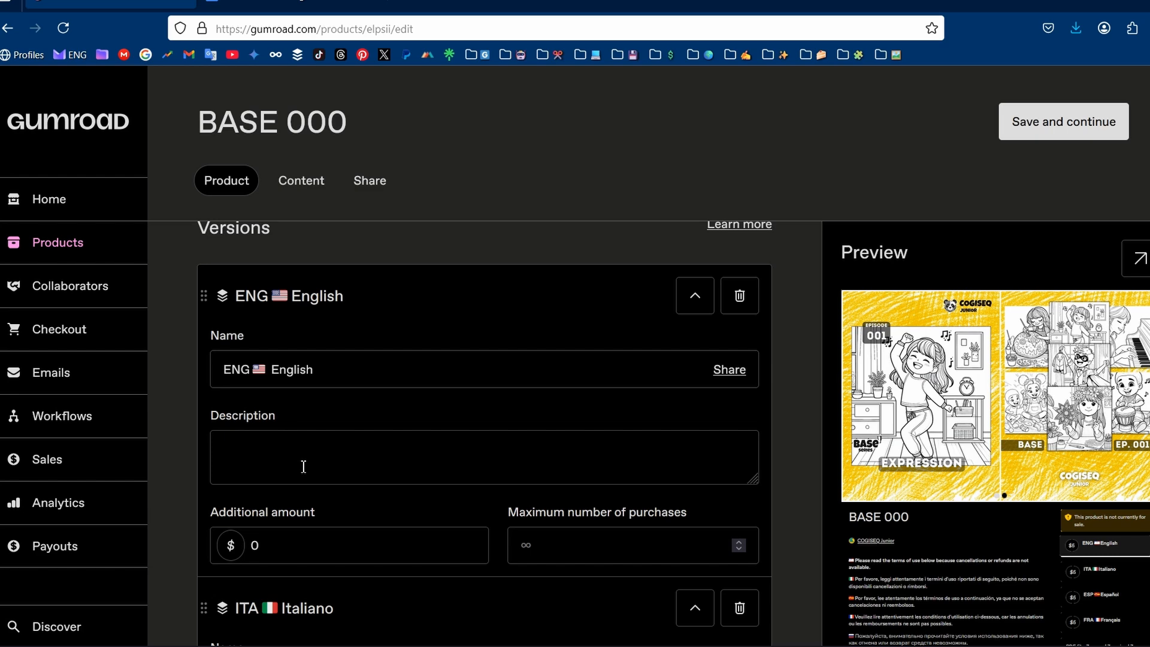
pyautogui.scroll(-10, 298, 465)
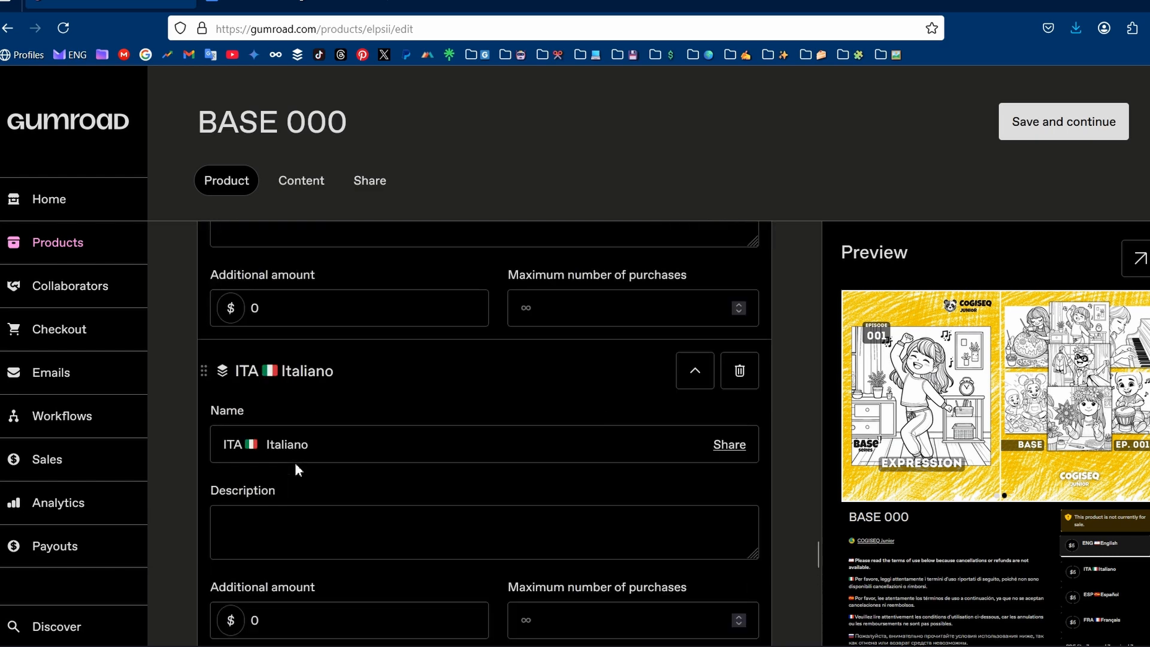
pyautogui.scroll(-7, 298, 465)
pyautogui.click(324, 506)
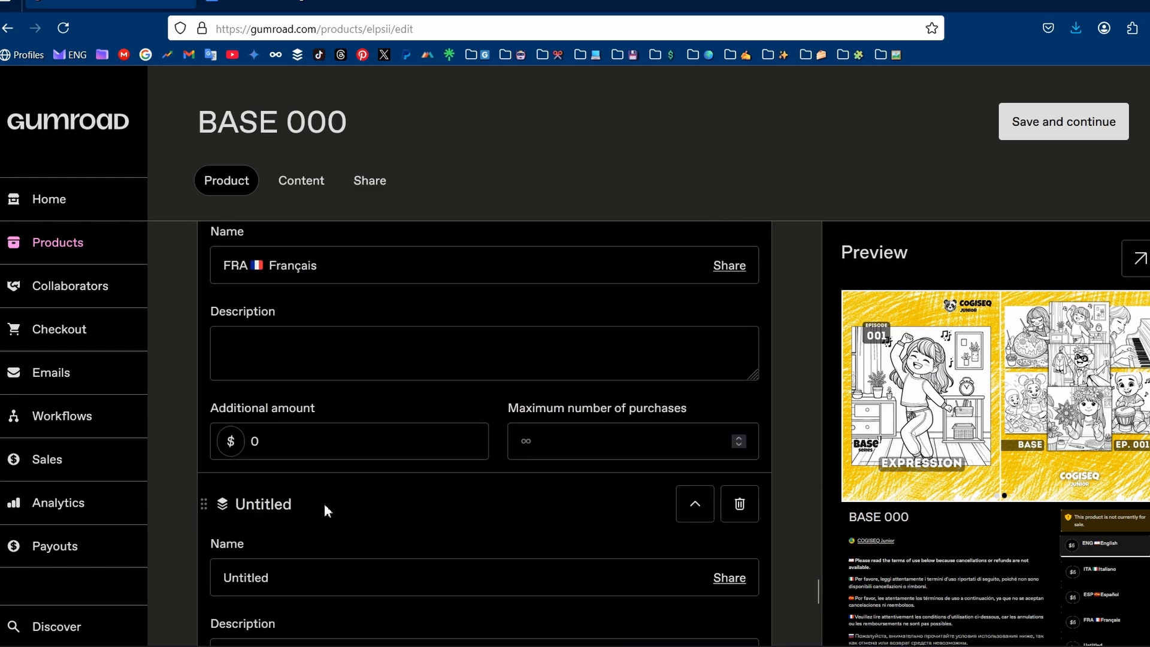
pyautogui.moveTo(293, 576); pyautogui.dragTo(201, 576)
pyautogui.press('super+v')
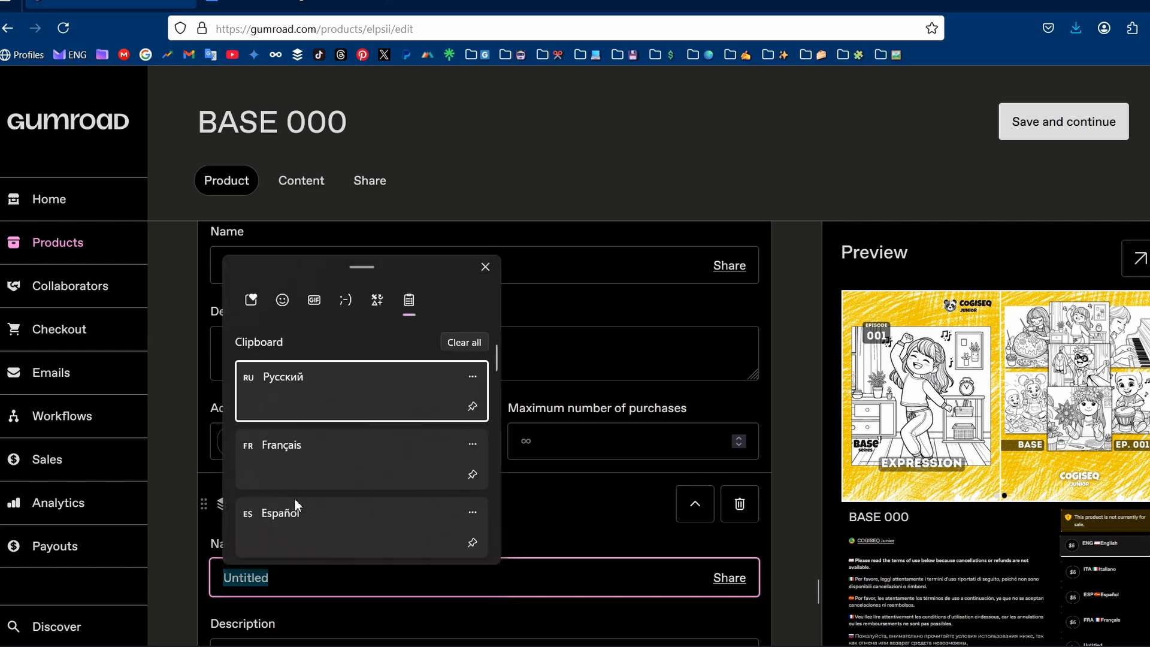
pyautogui.click(318, 388)
pyautogui.press('BackSpace')
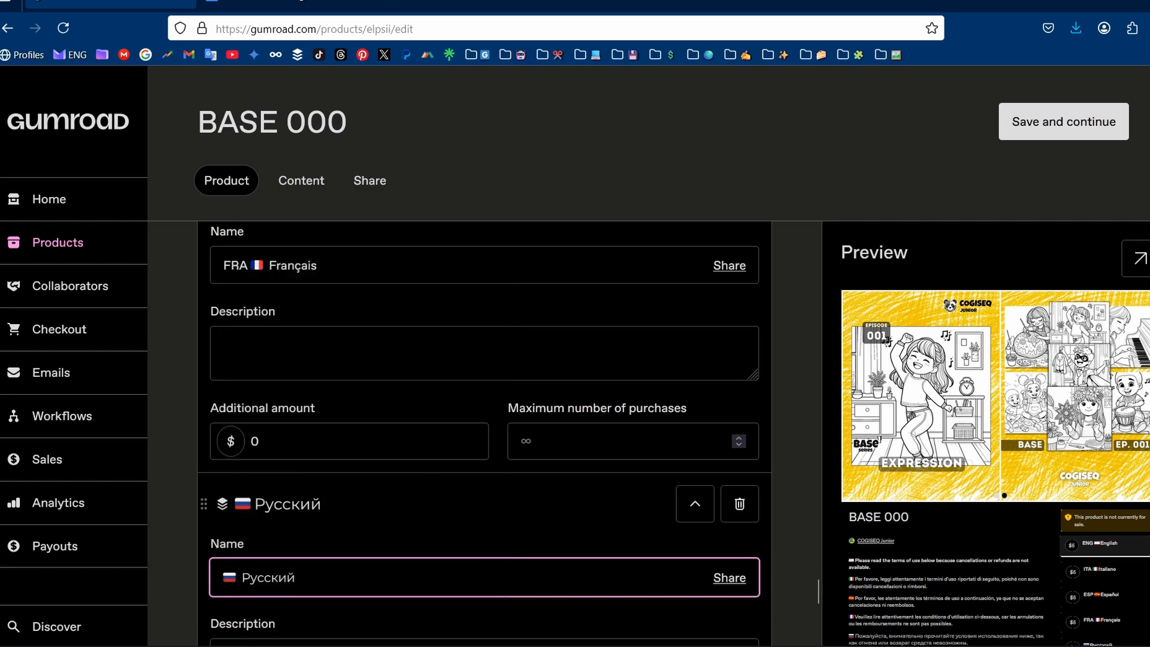
pyautogui.write('RUS')
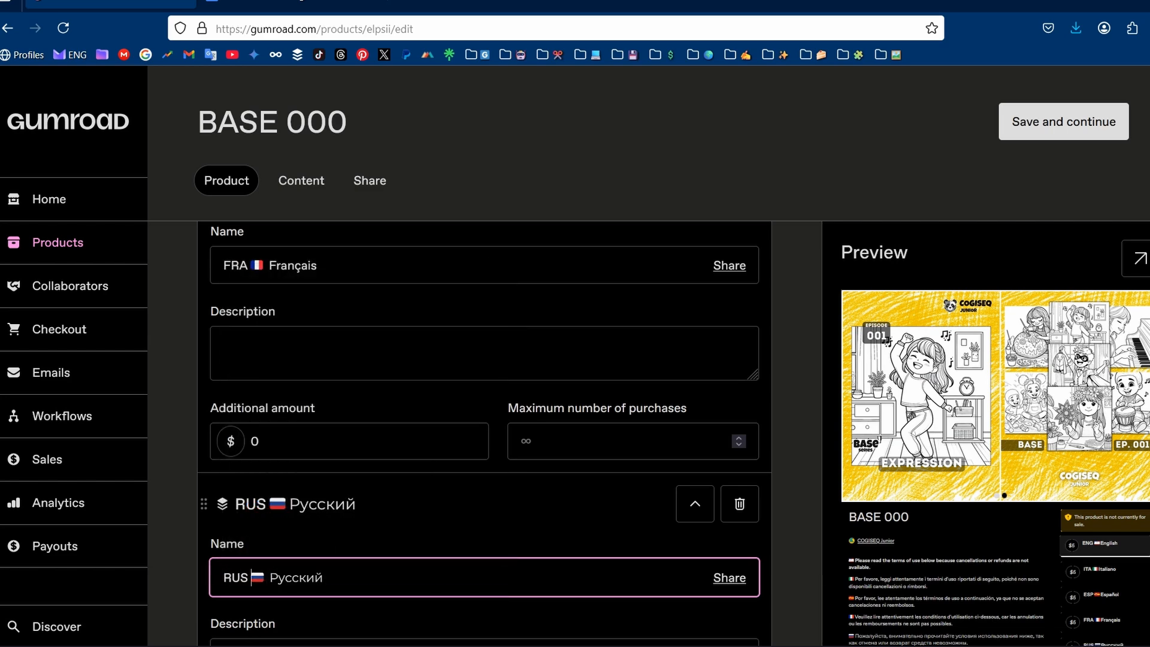
# Set the English version's description to "7 pages" from the clipboard history
pyautogui.scroll(15, 336, 537)
pyautogui.click(272, 458)
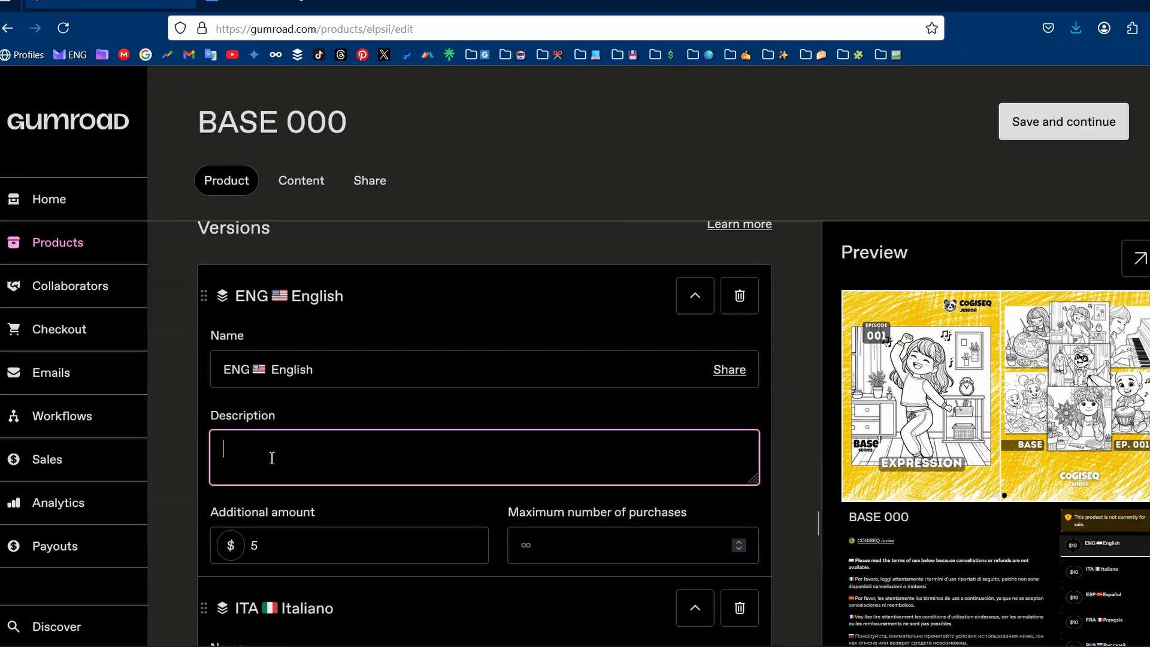
pyautogui.press('super+v')
pyautogui.scroll(-5, 340, 335)
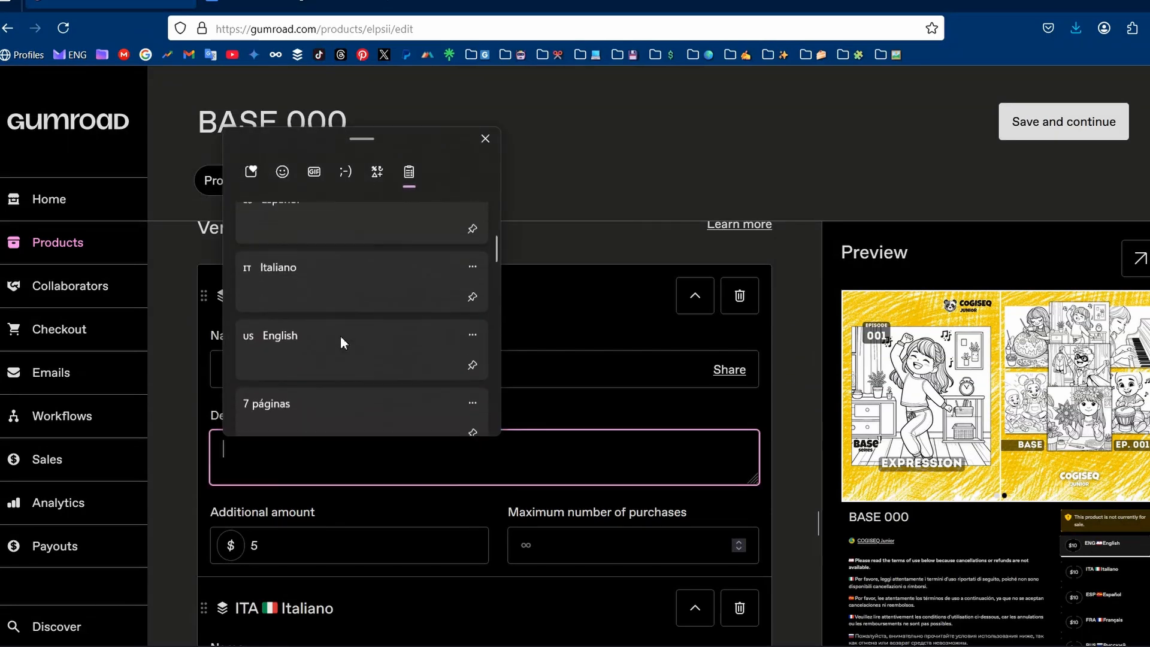
pyautogui.scroll(-2, 340, 339)
pyautogui.click(303, 367)
# Set the Italian version's description to "7 pagine" from the clipboard history
pyautogui.scroll(-6, 383, 429)
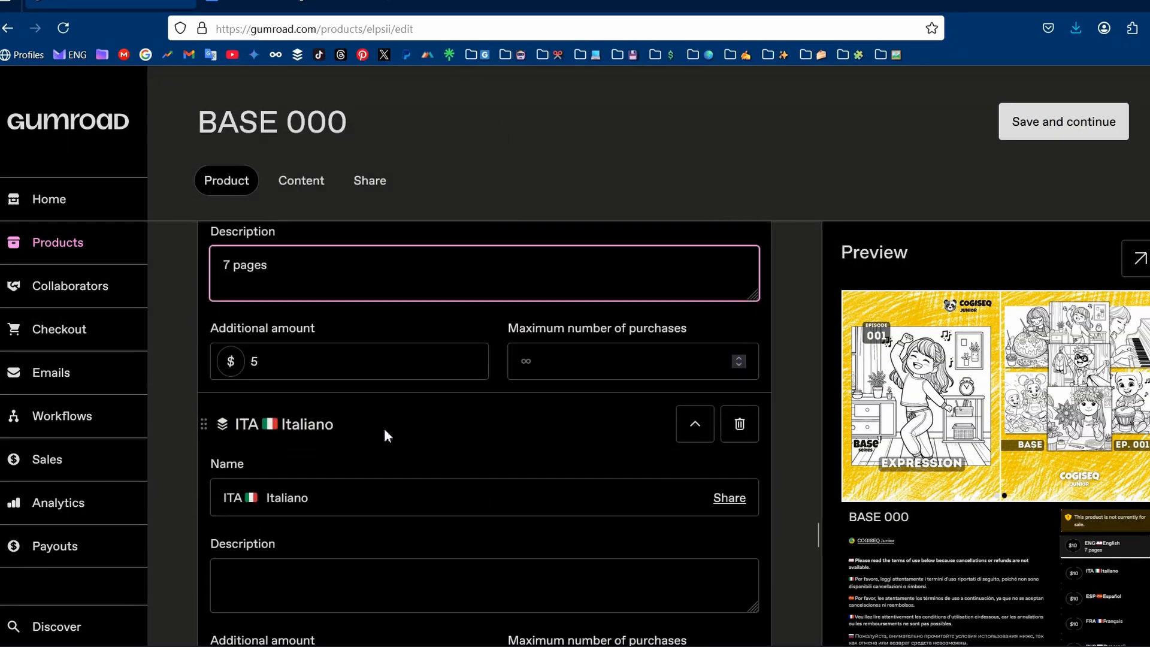
pyautogui.click(255, 360)
pyautogui.press('super+v')
pyautogui.scroll(-6, 319, 285)
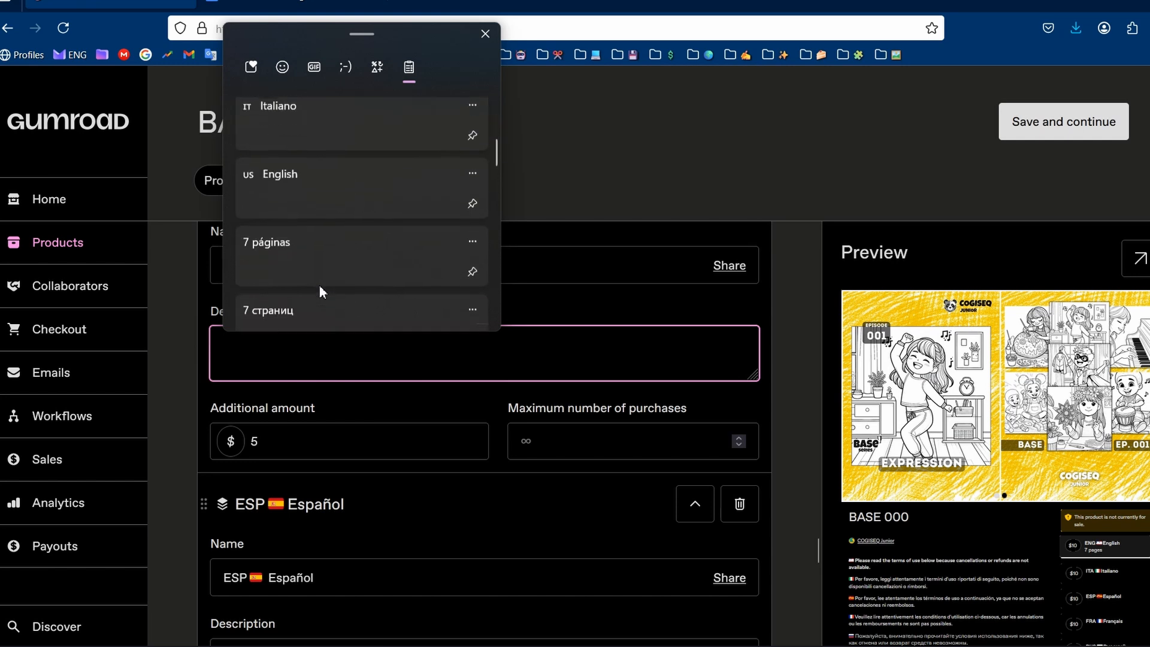
pyautogui.scroll(-3, 319, 285)
pyautogui.click(280, 250)
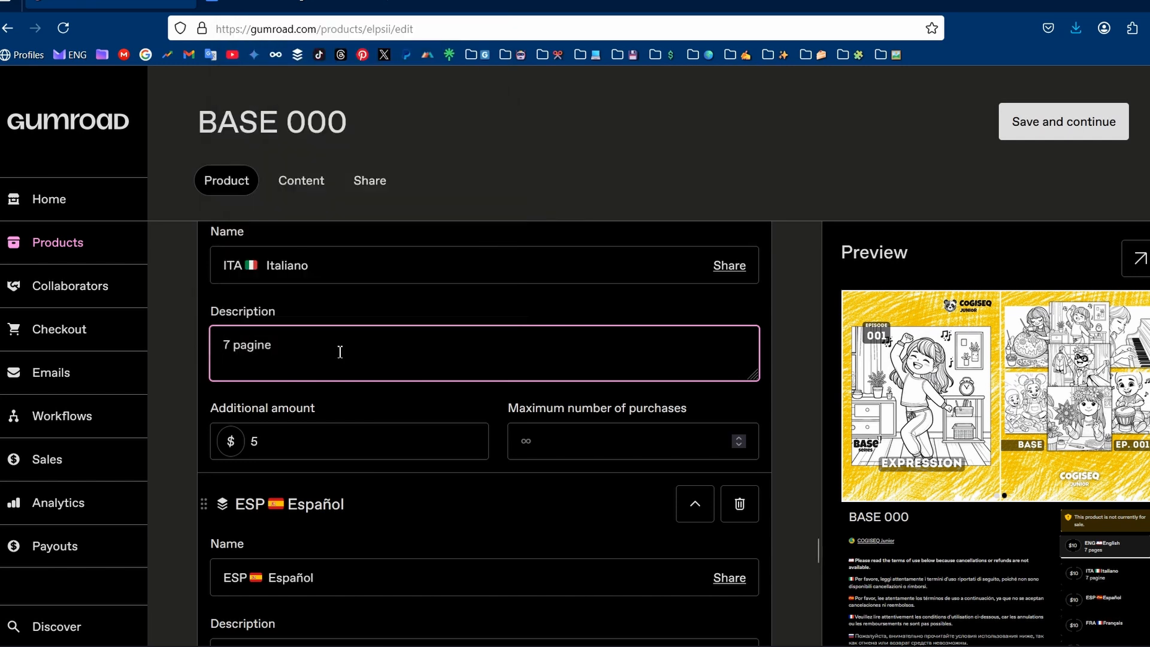
# Set the Spanish version's description to "7 páginas" from the clipboard history
pyautogui.scroll(2, 348, 400)
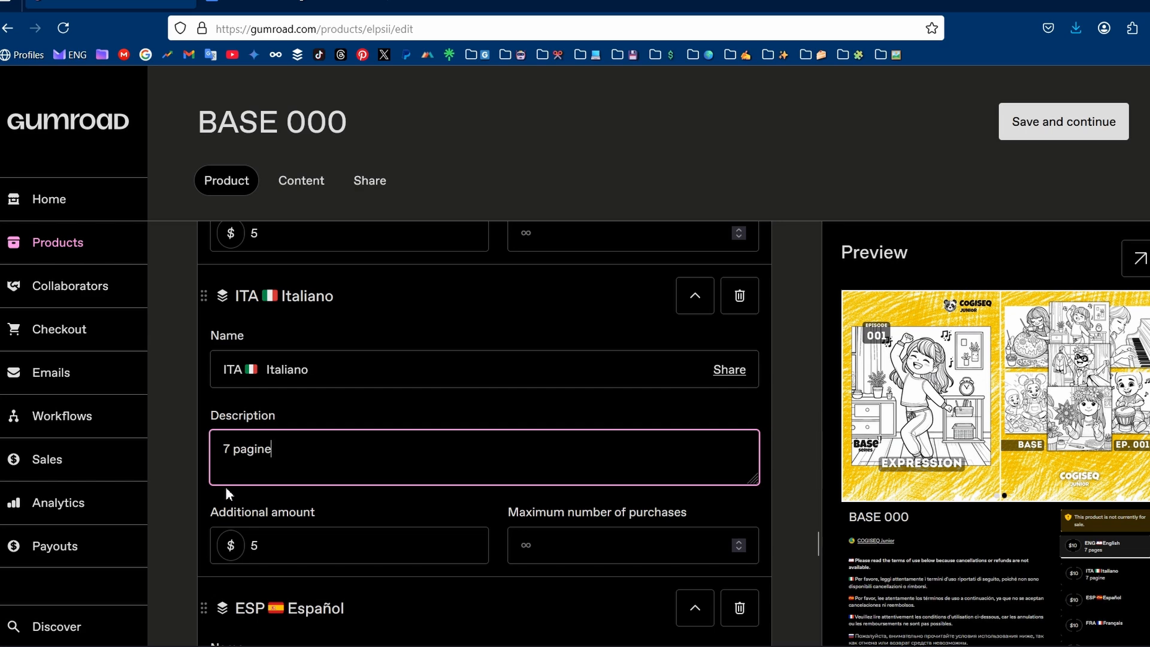
pyautogui.scroll(-7, 240, 420)
pyautogui.click(260, 361)
pyautogui.press('super+v')
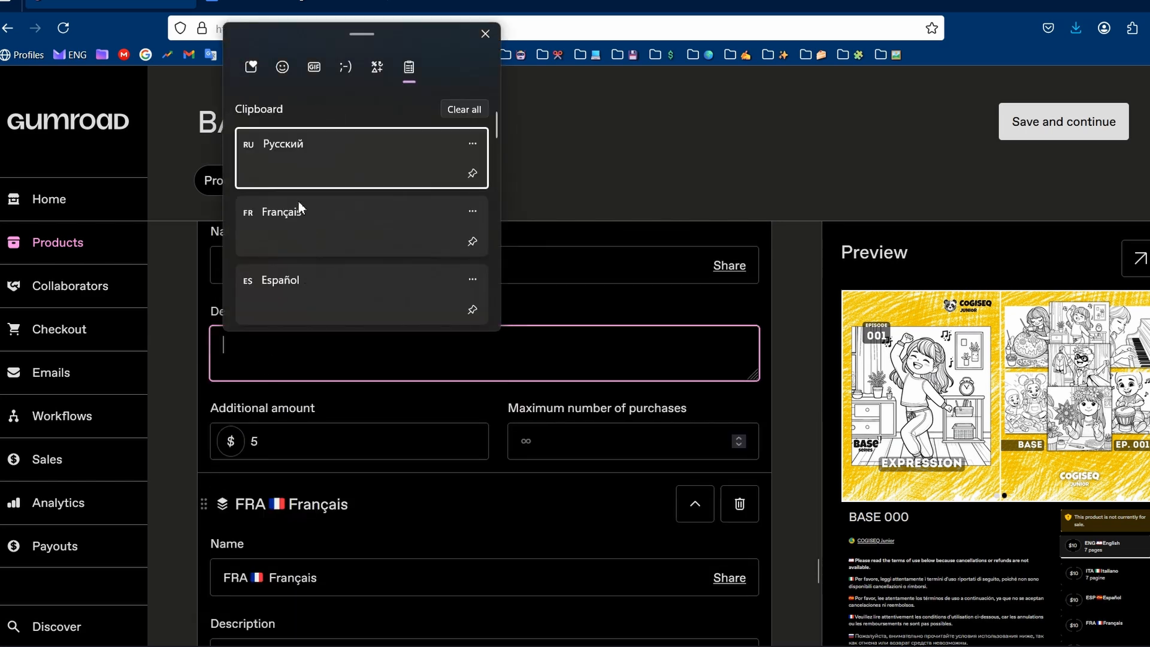
pyautogui.scroll(-5, 307, 242)
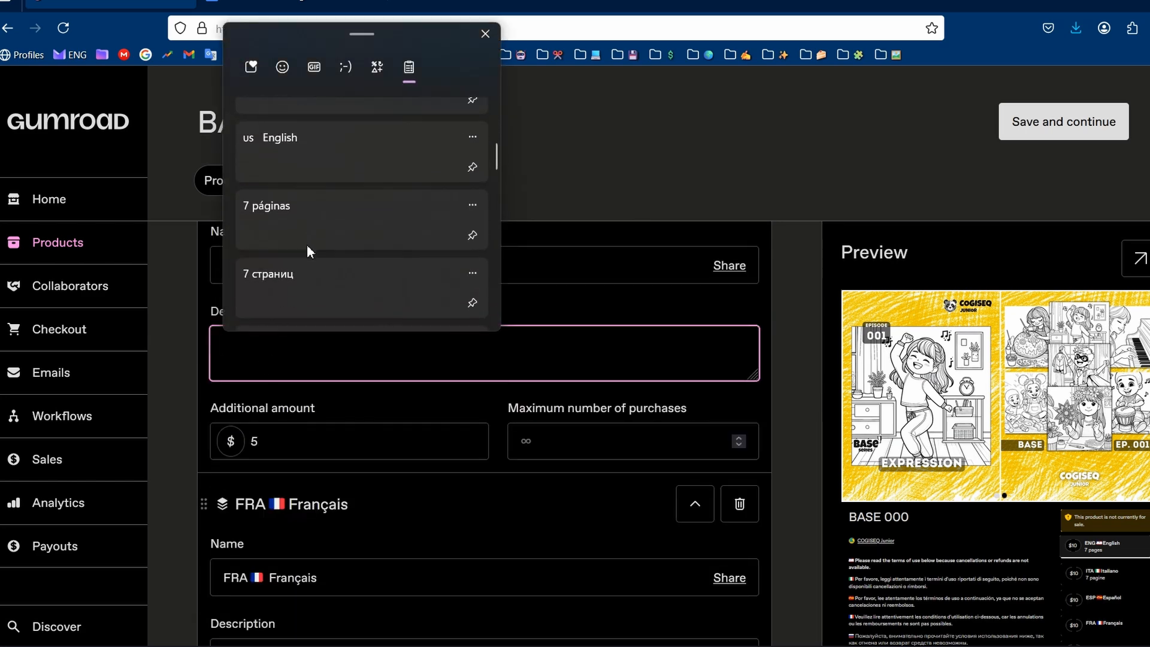
pyautogui.click(307, 246)
# Set the French version's description to "7 pages" from the clipboard history
pyautogui.scroll(2, 334, 385)
pyautogui.scroll(-5, 334, 389)
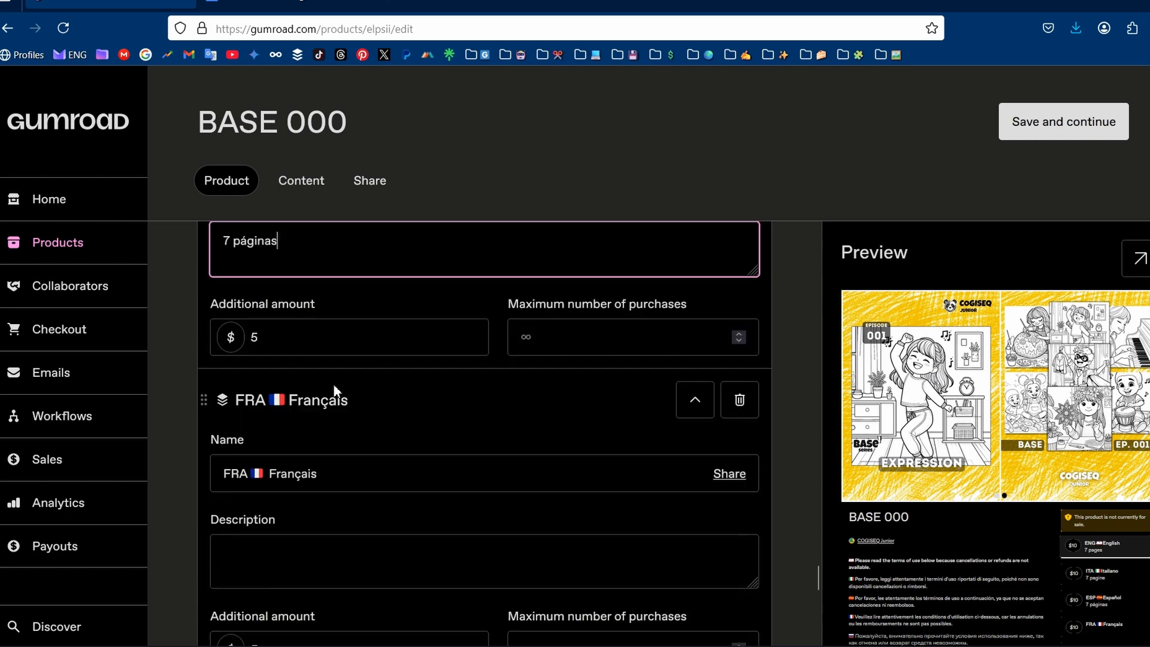
pyautogui.click(314, 454)
pyautogui.press('super+v')
pyautogui.scroll(-4, 324, 353)
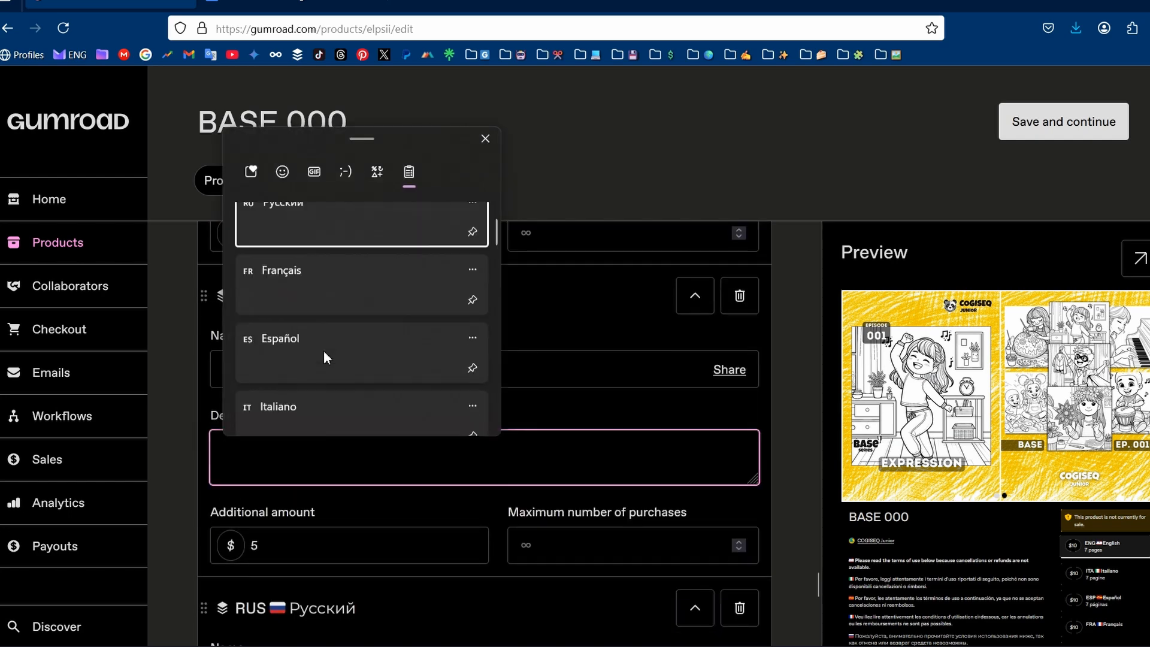
pyautogui.scroll(-3, 324, 358)
pyautogui.click(318, 357)
# Set the Russian version's description to "7 страниц" from the clipboard history
pyautogui.scroll(-3, 360, 423)
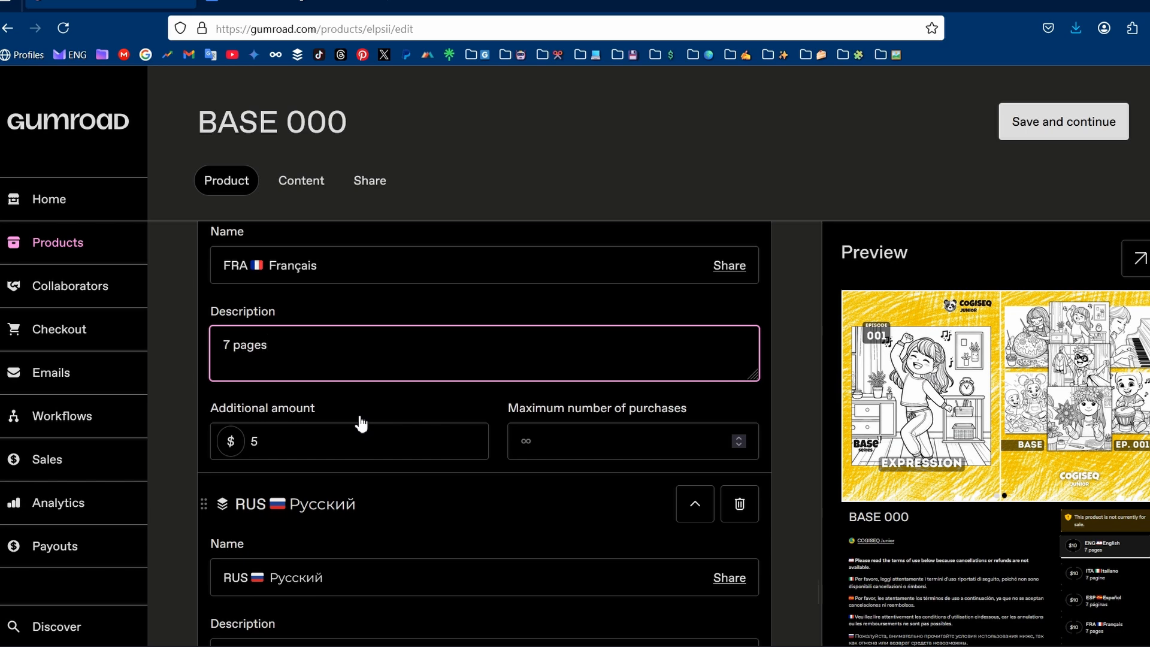
pyautogui.scroll(-5, 361, 423)
pyautogui.click(282, 359)
pyautogui.press('super+v')
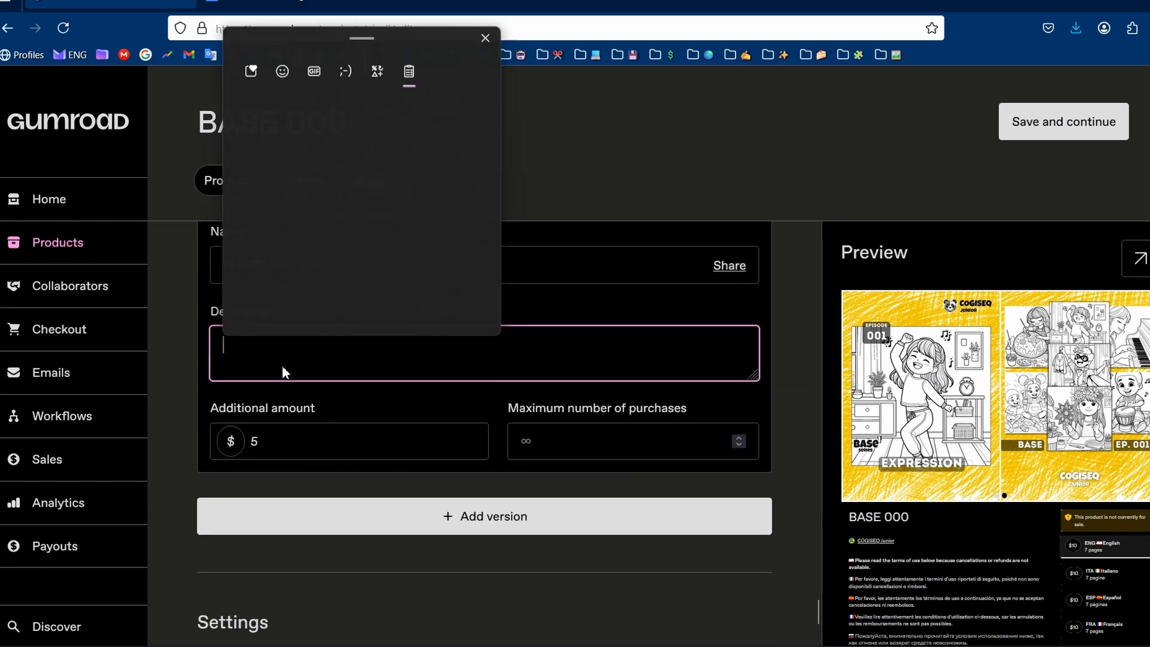
pyautogui.scroll(-3, 304, 251)
pyautogui.scroll(-2, 307, 258)
pyautogui.click(306, 257)
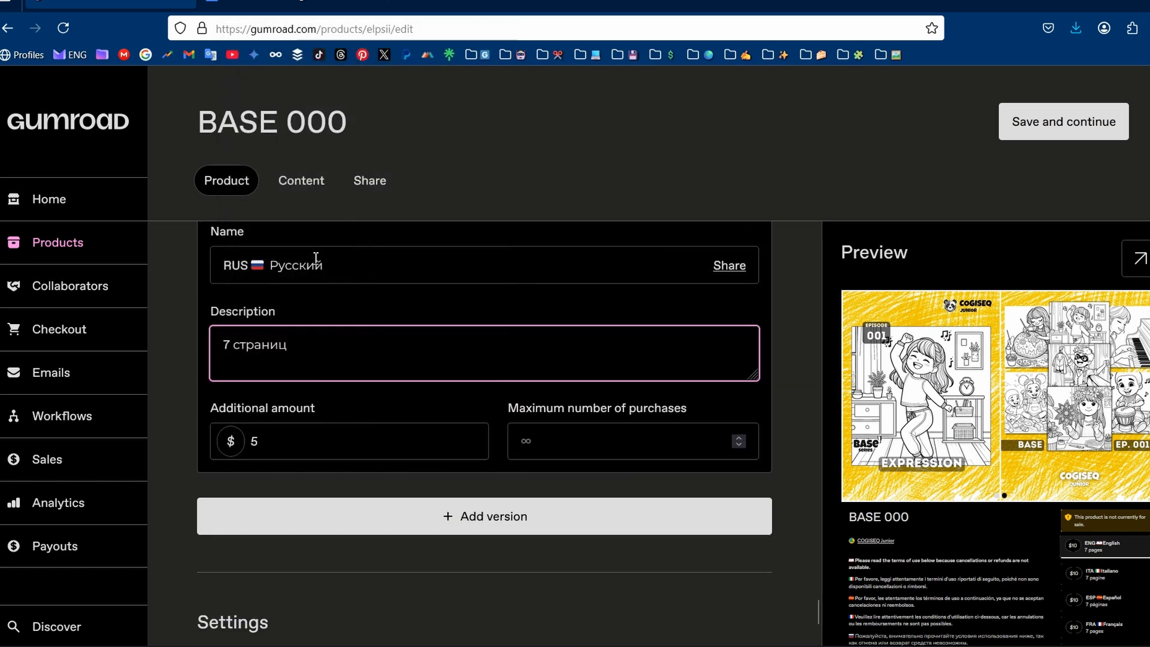
# Review the names, descriptions and additional amounts of the language versions
pyautogui.scroll(-2, 252, 383)
pyautogui.scroll(4, 204, 510)
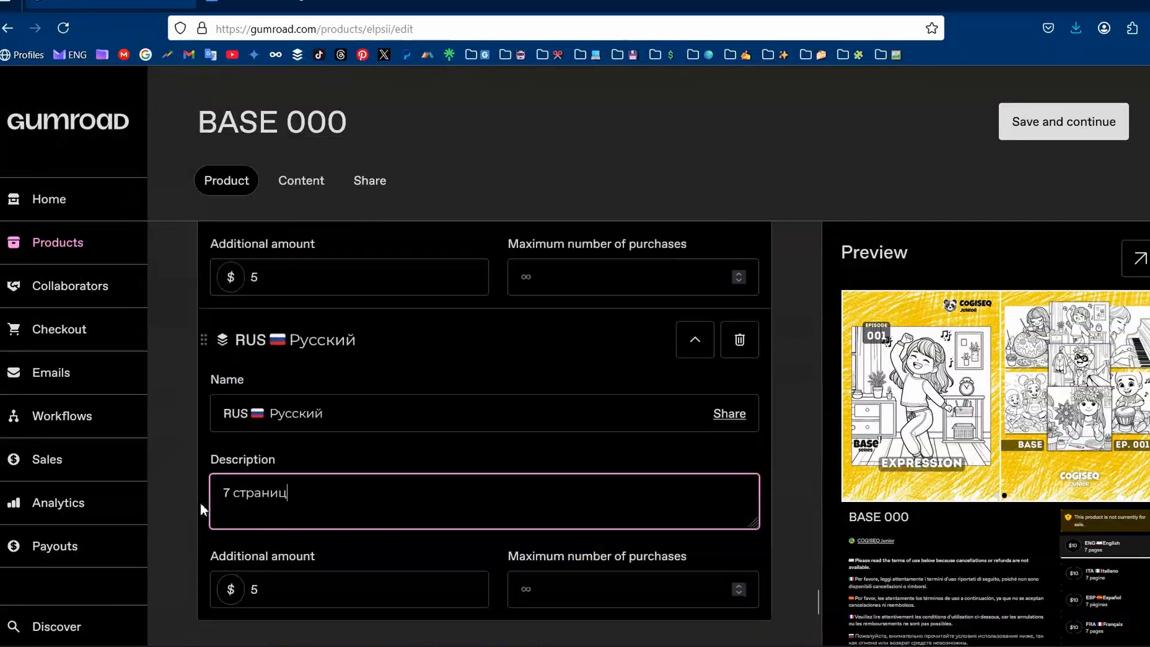
pyautogui.scroll(1, 264, 575)
pyautogui.scroll(-1, 251, 569)
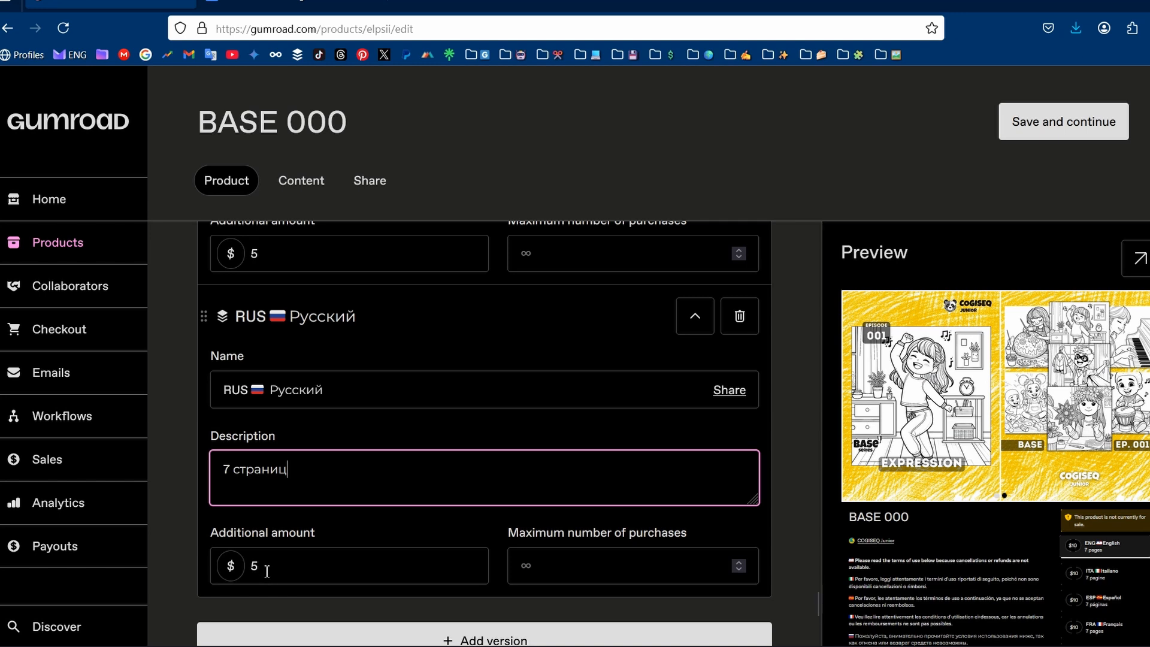
pyautogui.scroll(4, 267, 571)
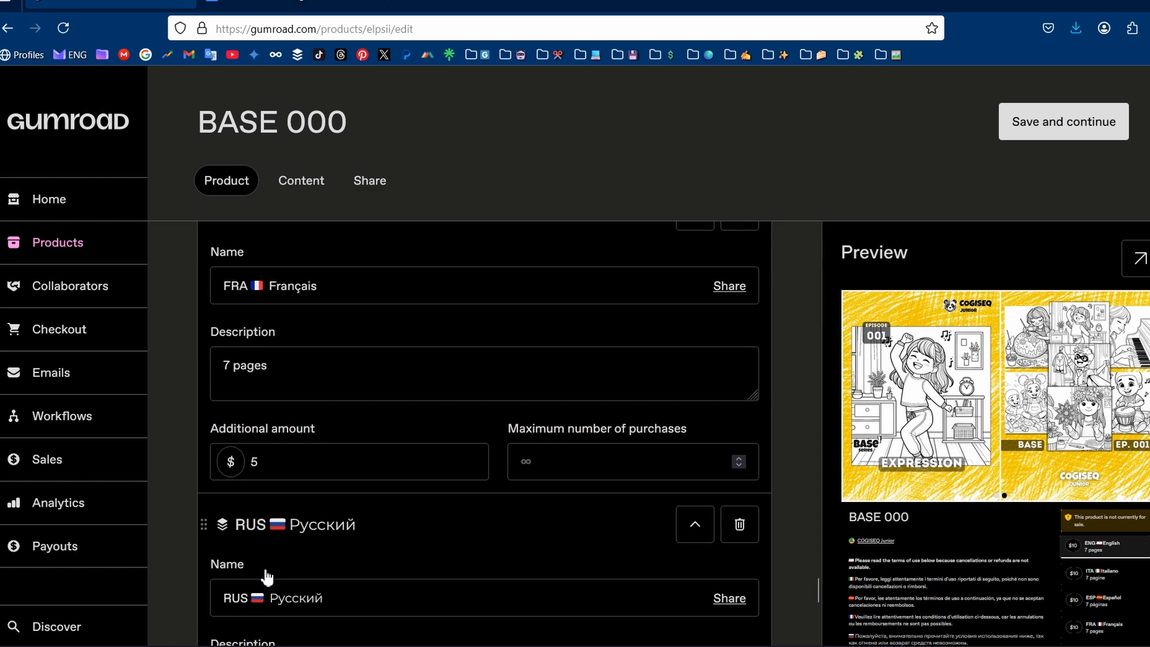
pyautogui.scroll(-5, 264, 575)
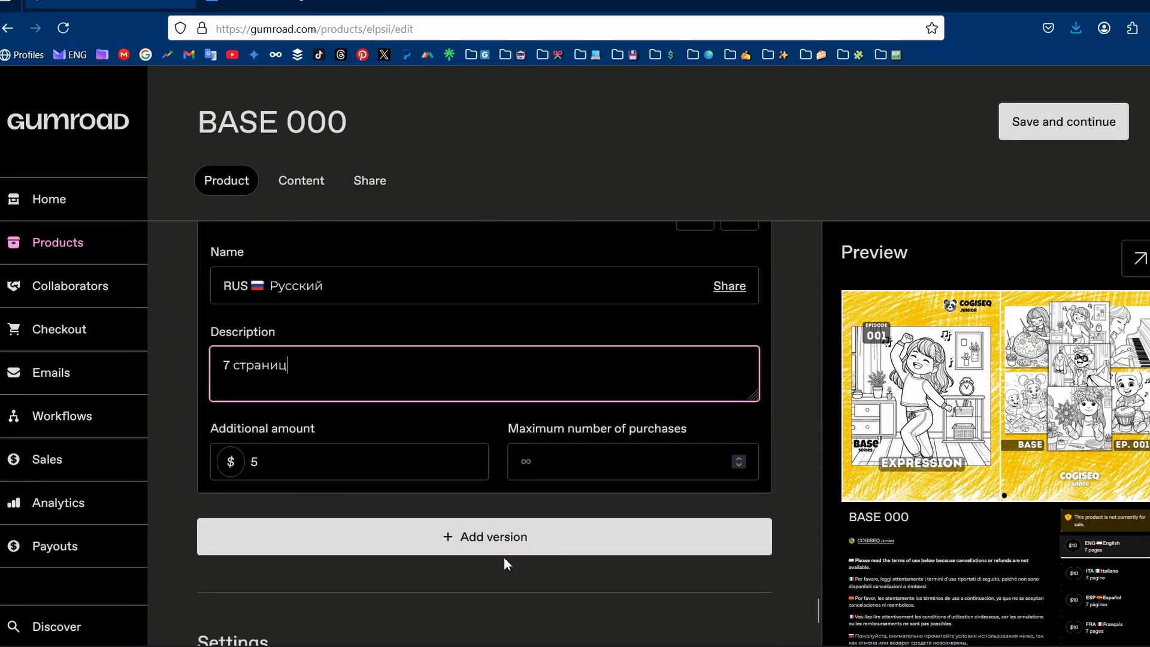
pyautogui.scroll(3, 801, 499)
pyautogui.scroll(-3, 800, 496)
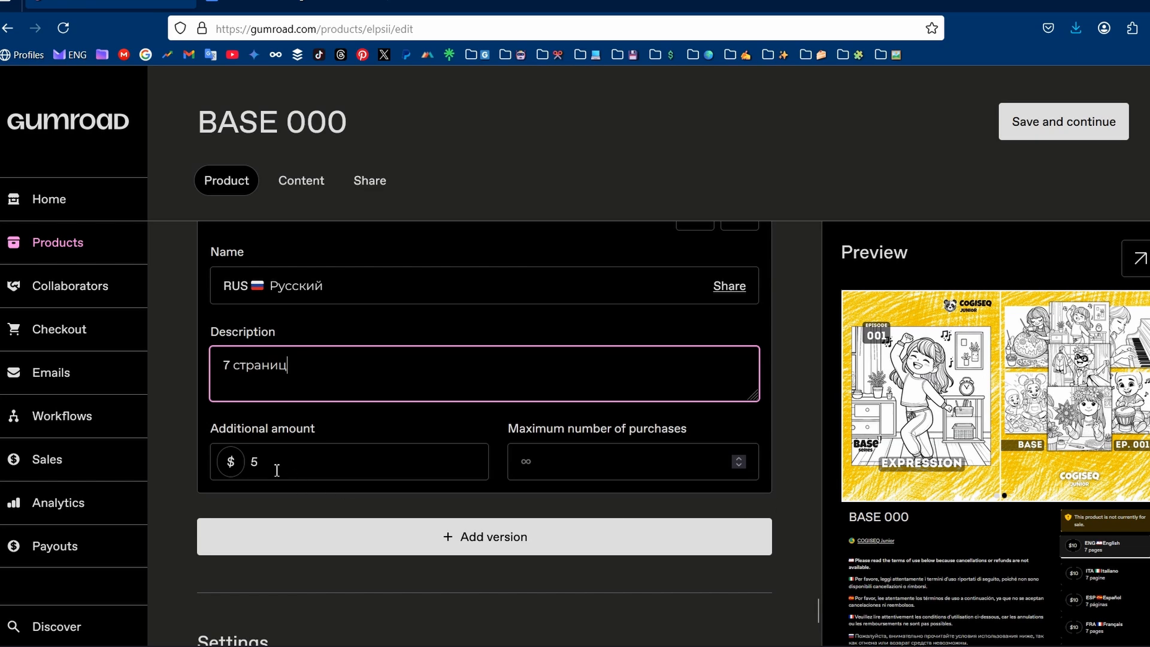
pyautogui.scroll(20, 796, 501)
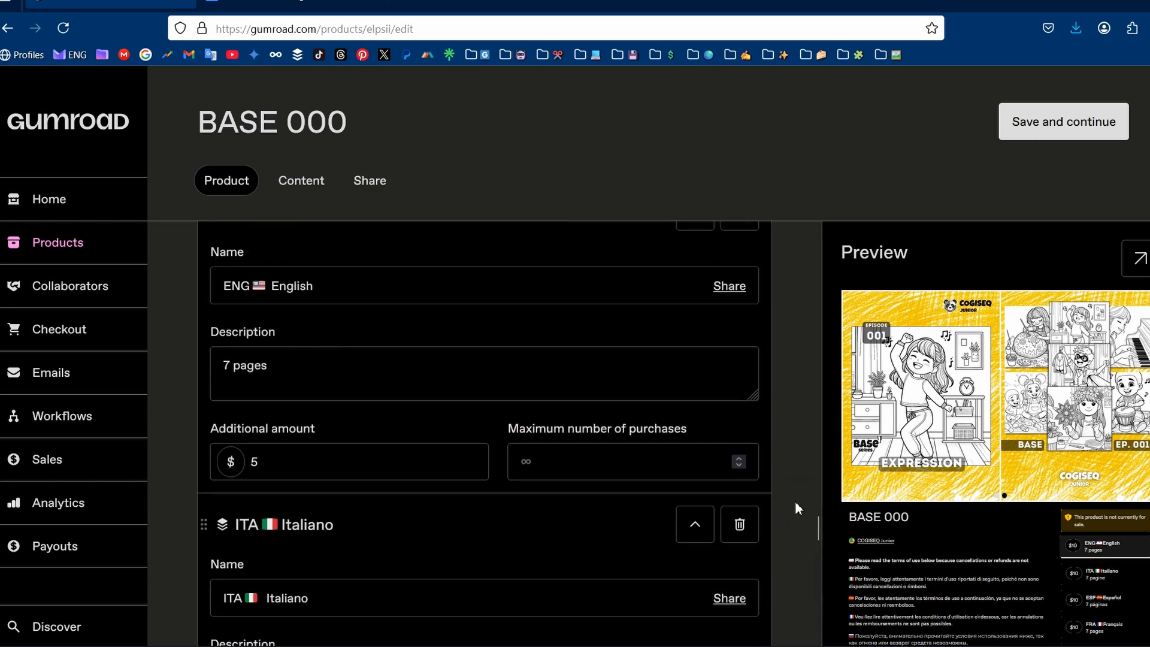
# Save the product details, continue to the content editor and check the list of versions available for editing
pyautogui.click(1051, 121)
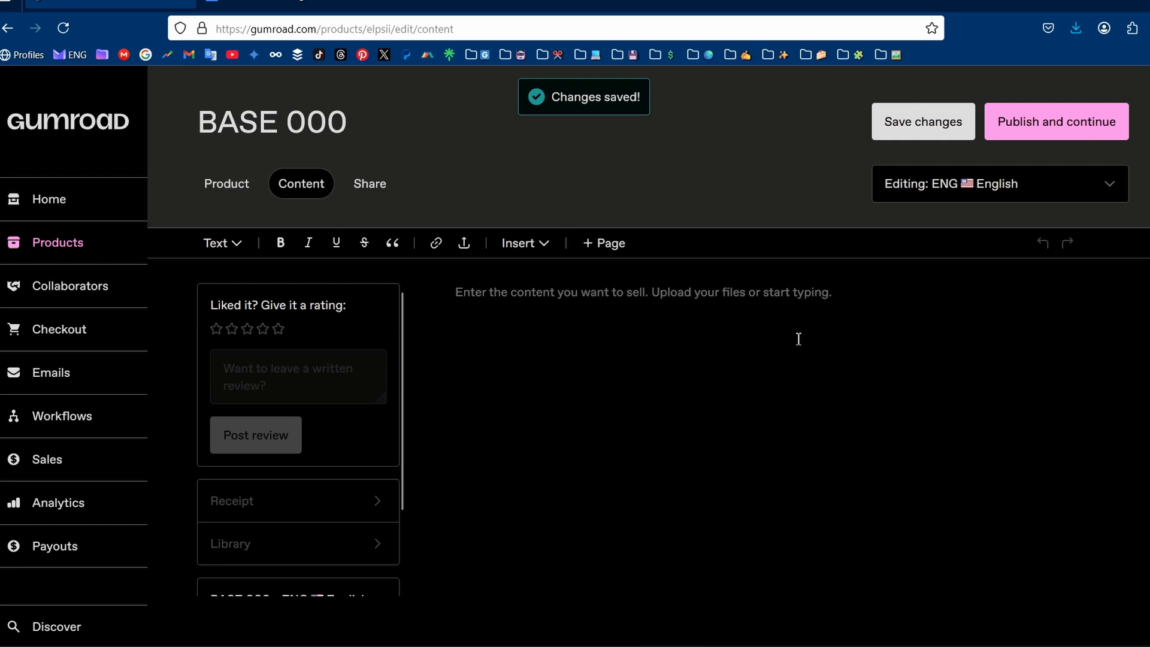
pyautogui.click(1042, 191)
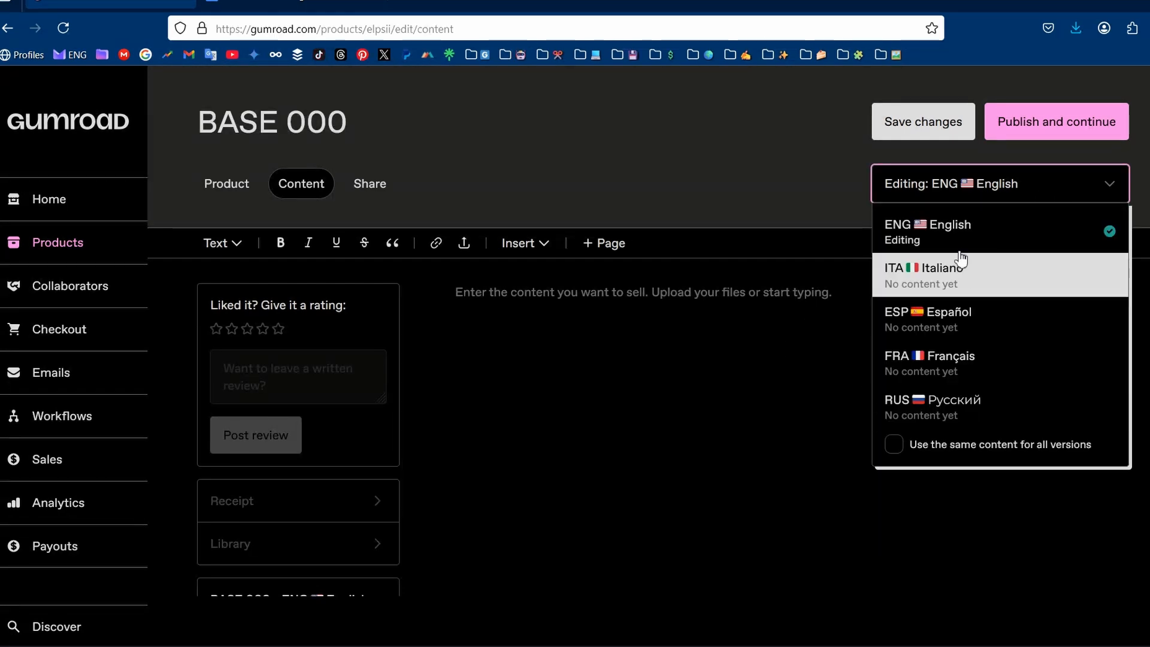
pyautogui.click(658, 307)
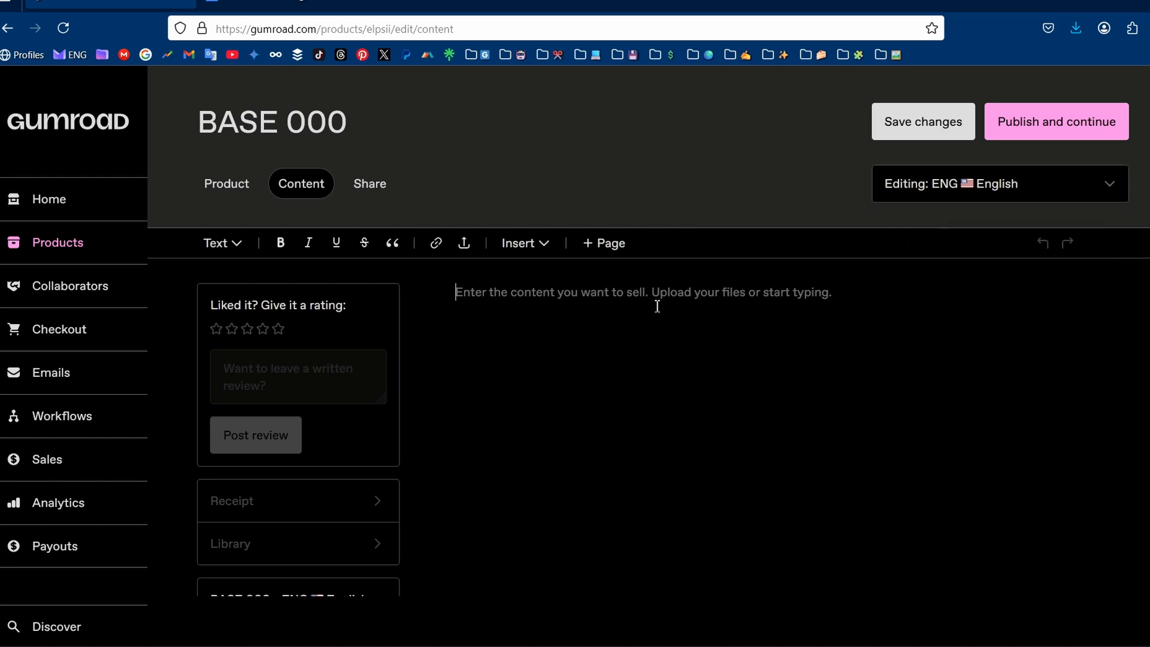
# Copy the English final thank-you text from the Text Transfer document into the English version's content and separate its paragraphs with blank lines
pyautogui.click(311, 9)
pyautogui.scroll(-15, 557, 444)
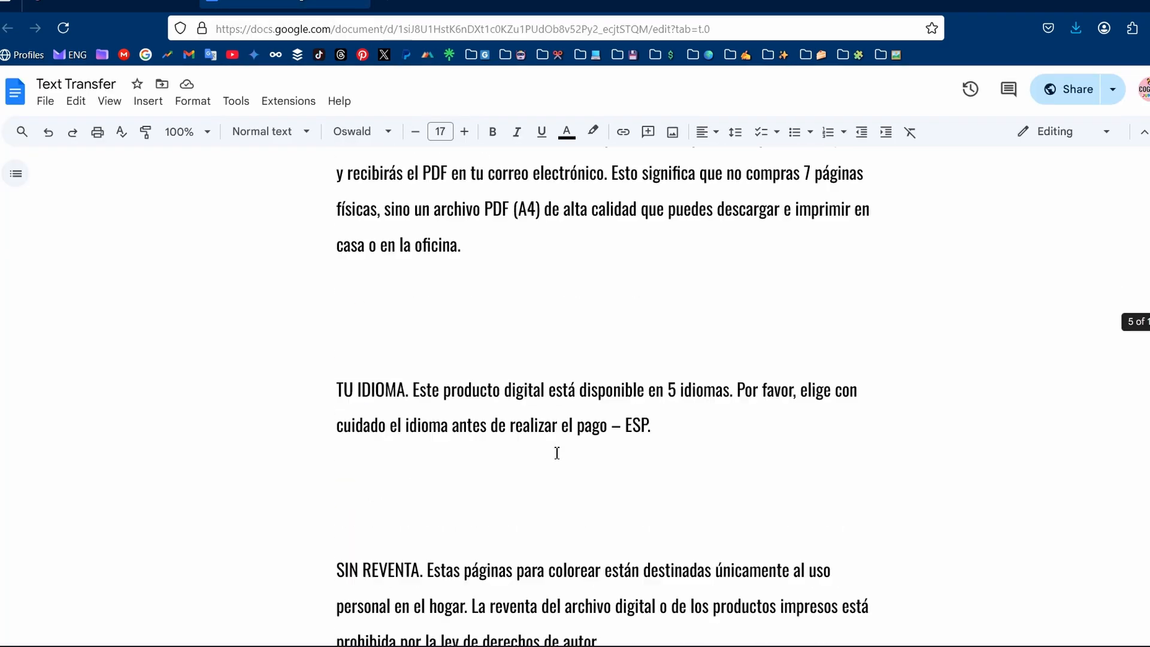
pyautogui.scroll(-20, 558, 453)
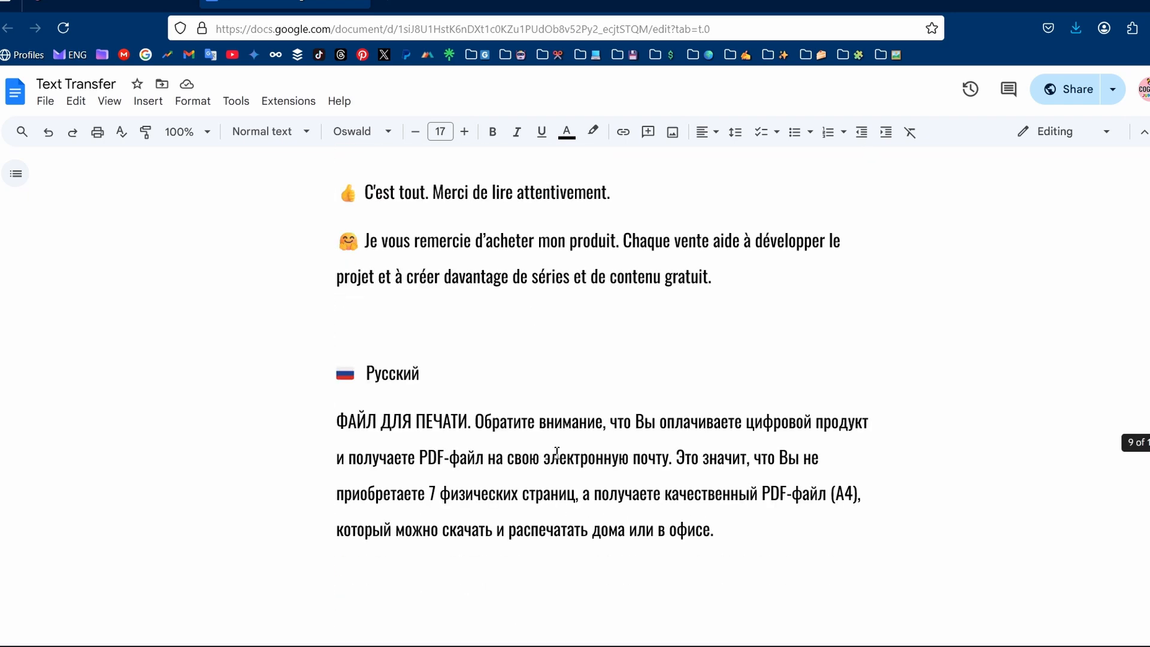
pyautogui.scroll(-20, 557, 453)
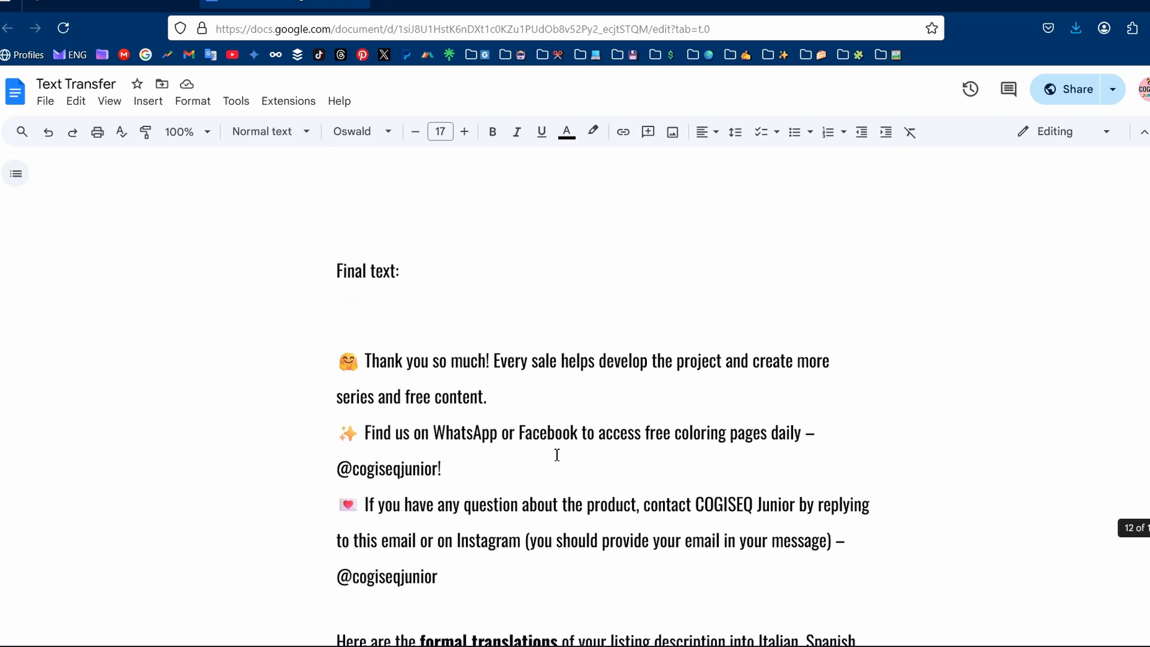
pyautogui.scroll(-1, 557, 455)
pyautogui.moveTo(450, 511); pyautogui.dragTo(318, 293)
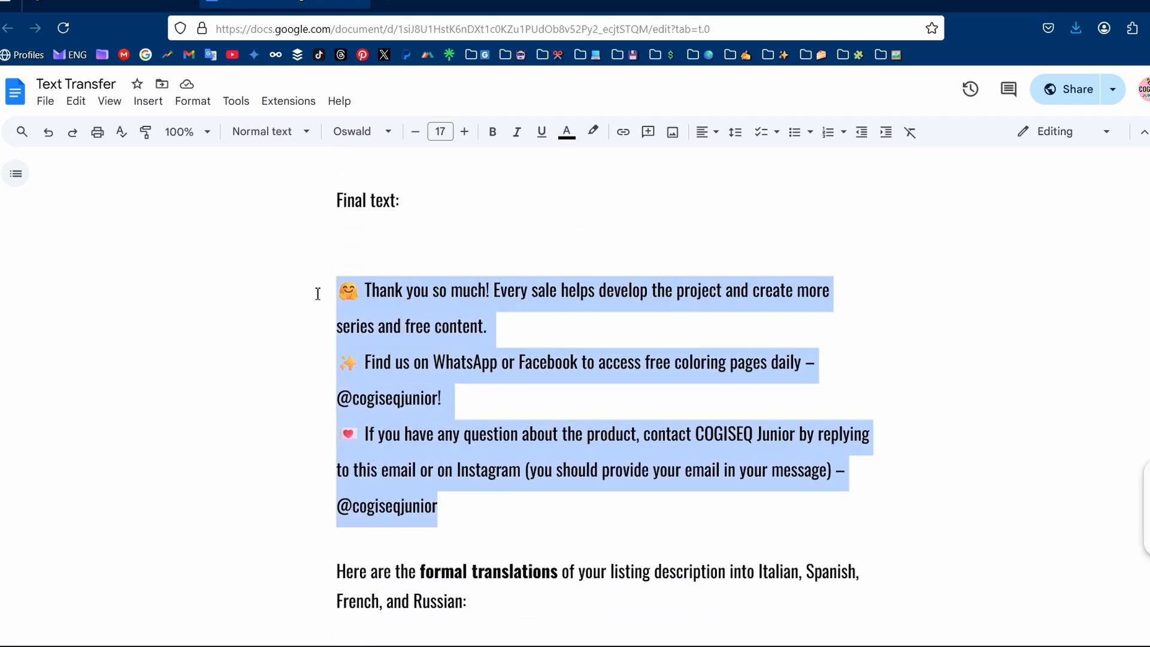
pyautogui.hotkey('ctrl', 'c')
pyautogui.hotkey('ctrl', 'shift', 'Tab')
pyautogui.hotkey('ctrl', 'v')
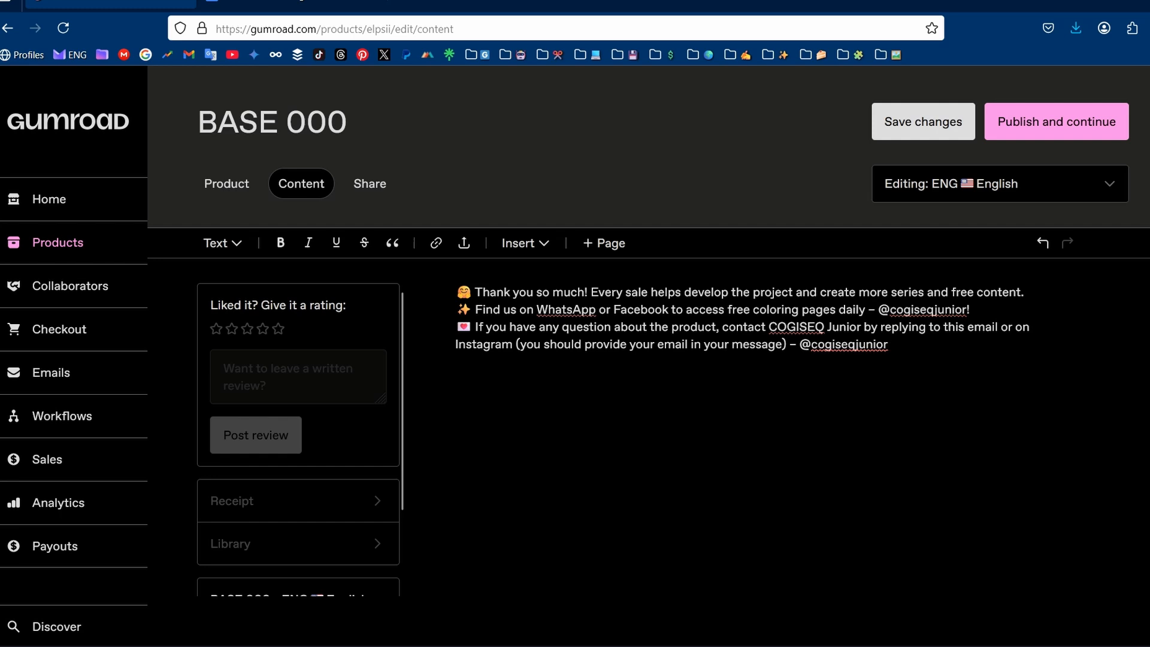
pyautogui.click(1040, 295)
pyautogui.press('Return')
# Switch to the Italian version and add the Italian thank-you text with blank lines between its paragraphs
pyautogui.click(1105, 191)
pyautogui.click(947, 267)
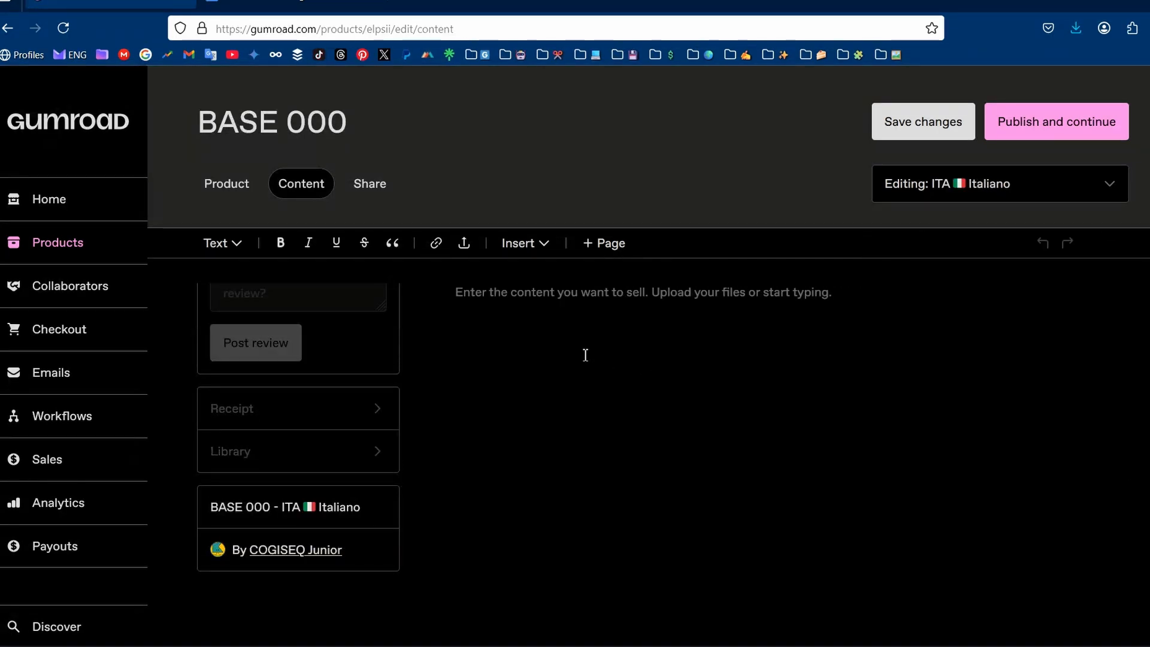
pyautogui.click(587, 328)
pyautogui.press('BackSpace')
pyautogui.press('Return')
pyautogui.click(1059, 293)
pyautogui.press('Return')
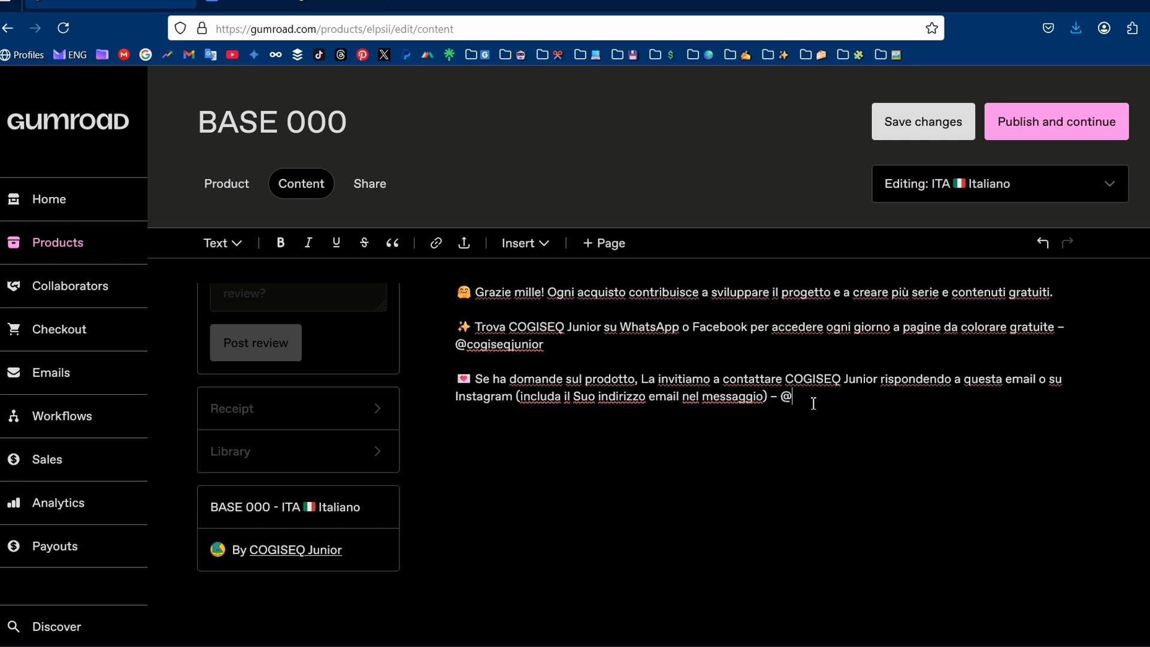
pyautogui.press('BackSpace')
pyautogui.press('BackSpace')
pyautogui.press('BackSpace')
pyautogui.press('BackSpace')
pyautogui.hotkey('ctrl', 'z')
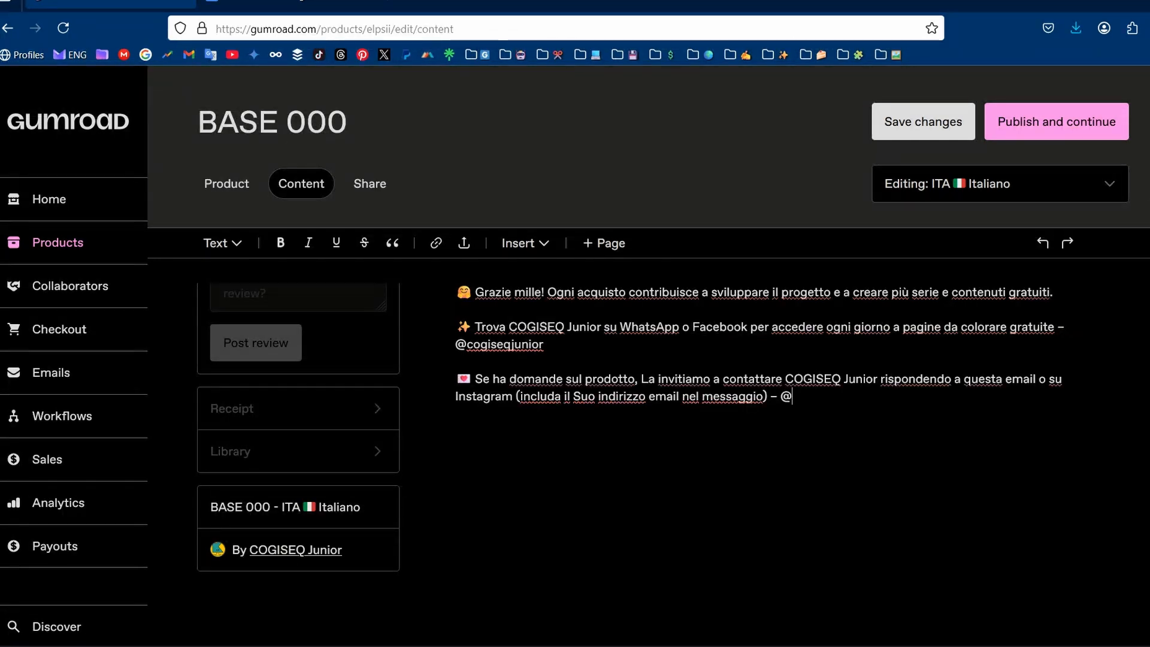
pyautogui.write('co')
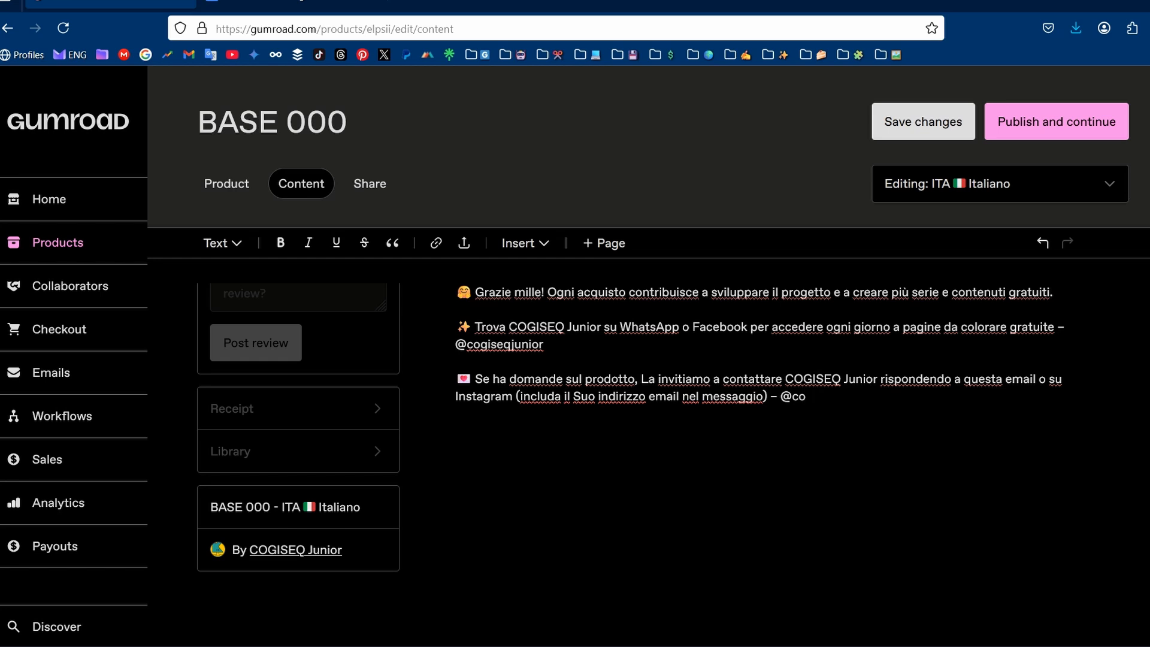
pyautogui.write('giseqjunior')
pyautogui.moveTo(883, 403); pyautogui.dragTo(795, 405)
pyautogui.click(895, 405)
pyautogui.click(923, 123)
# Check the content of the Spanish and French versions and the edit status of all versions
pyautogui.click(981, 187)
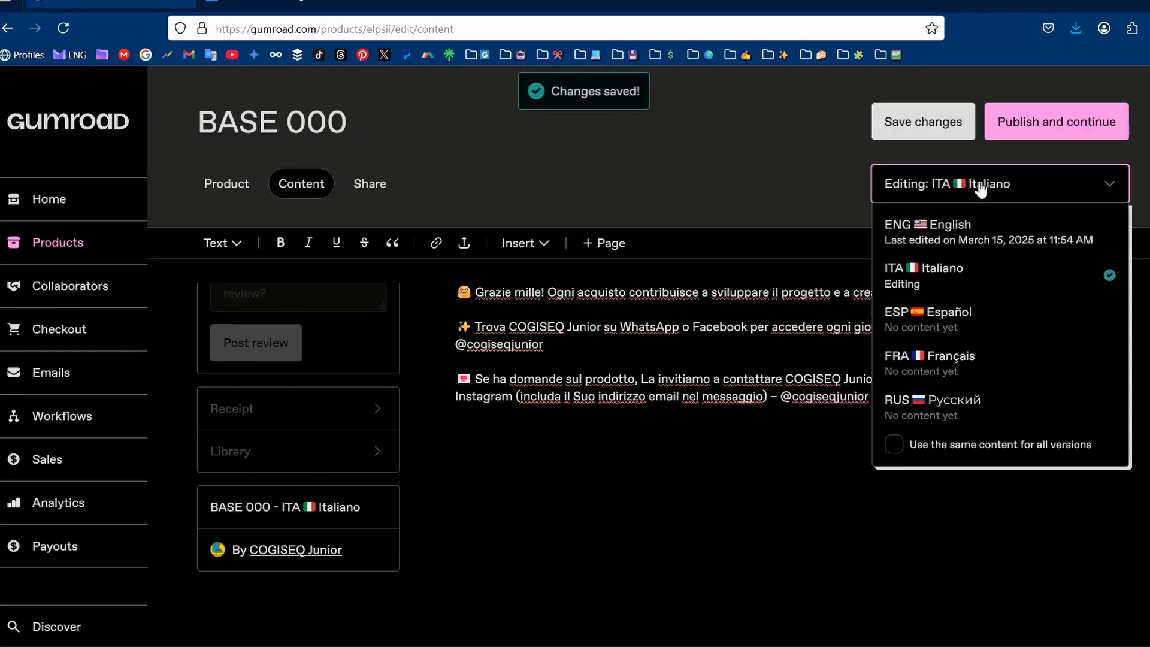
pyautogui.click(953, 318)
pyautogui.click(1018, 183)
pyautogui.click(952, 359)
pyautogui.click(1033, 197)
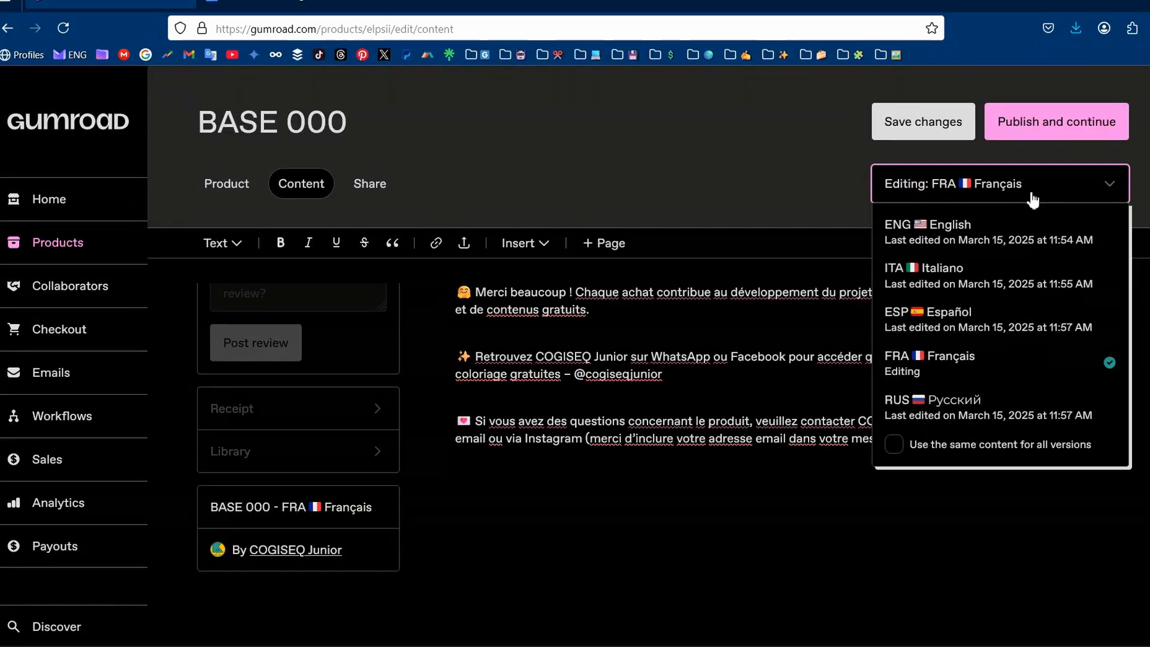
pyautogui.click(680, 464)
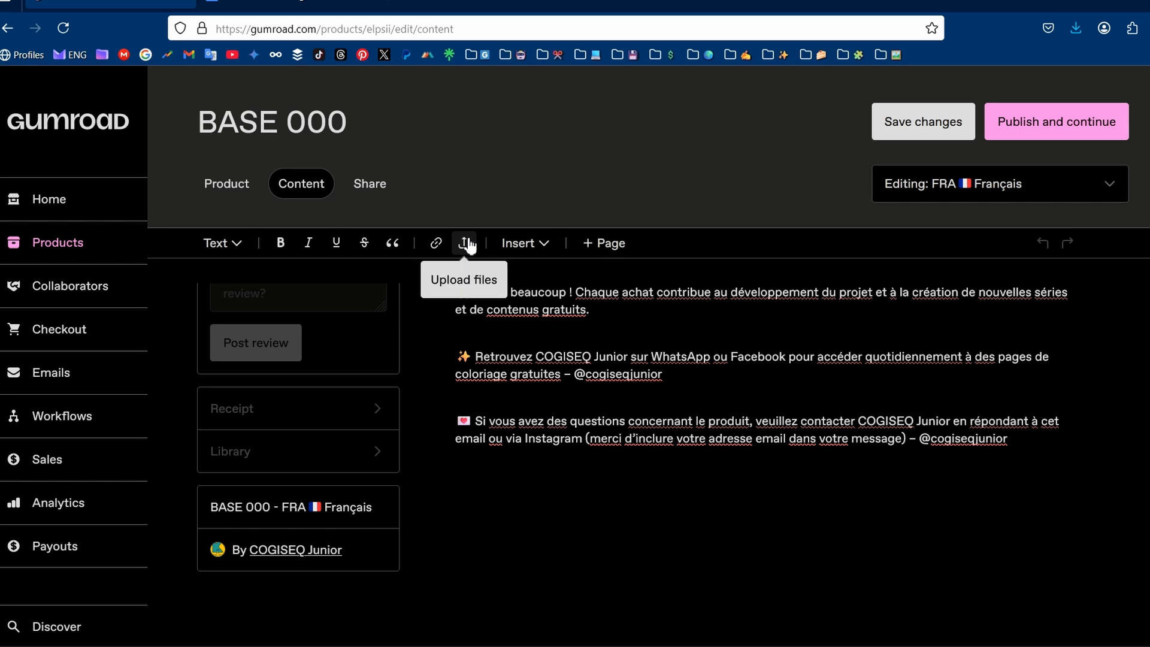
# Switch to editing the English version's content and place the cursor below its text
pyautogui.click(994, 190)
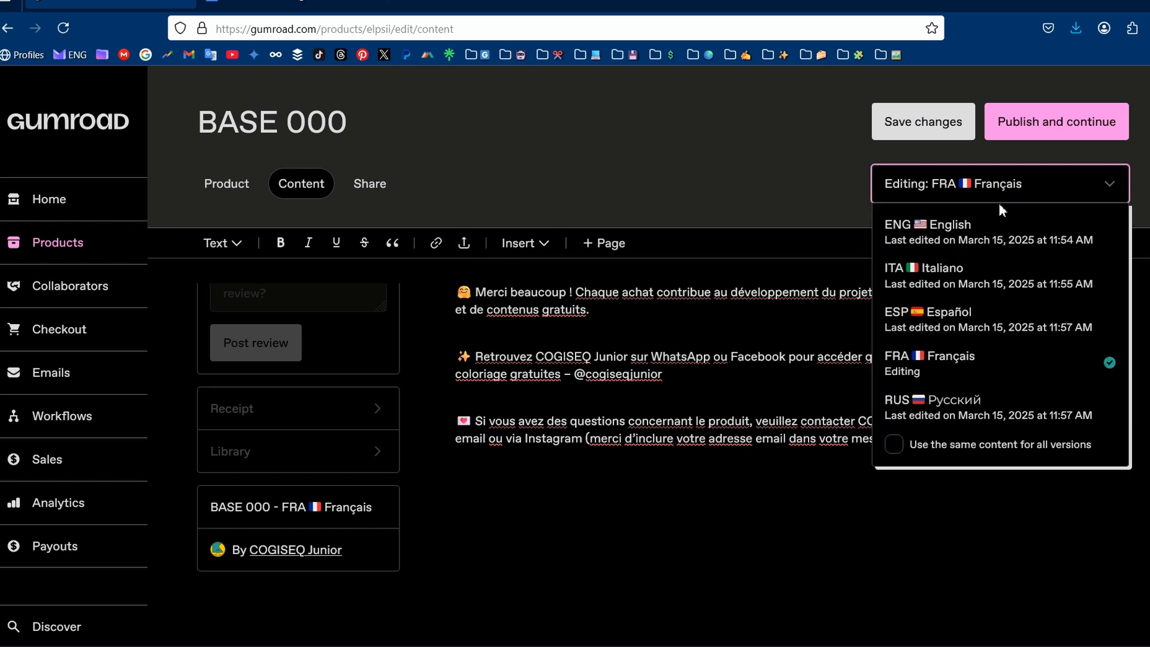
pyautogui.click(935, 225)
pyautogui.click(909, 382)
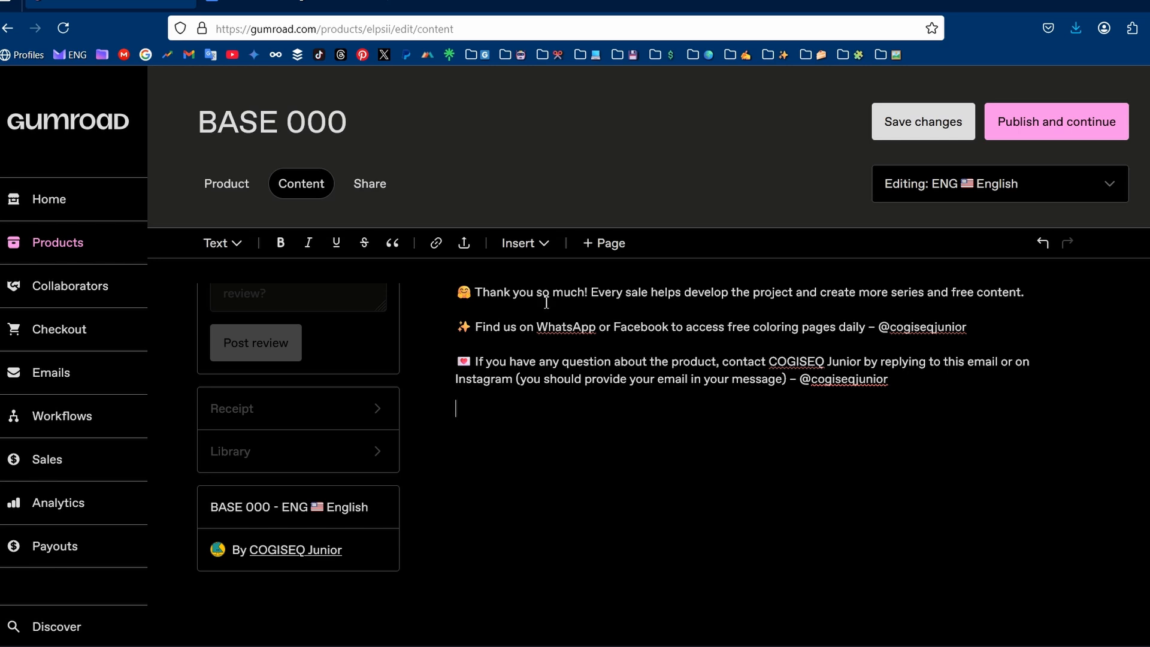
# Upload "BASE 000 (English, A4).pdf" from the computer below the English thank-you text
pyautogui.click(464, 244)
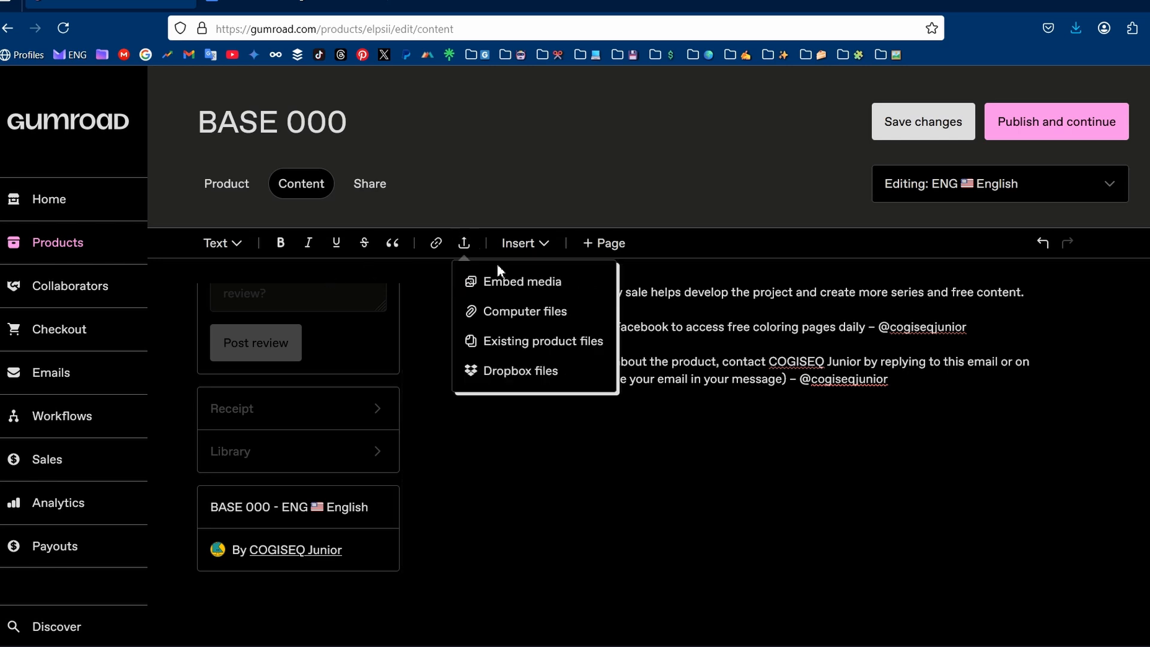
pyautogui.click(522, 325)
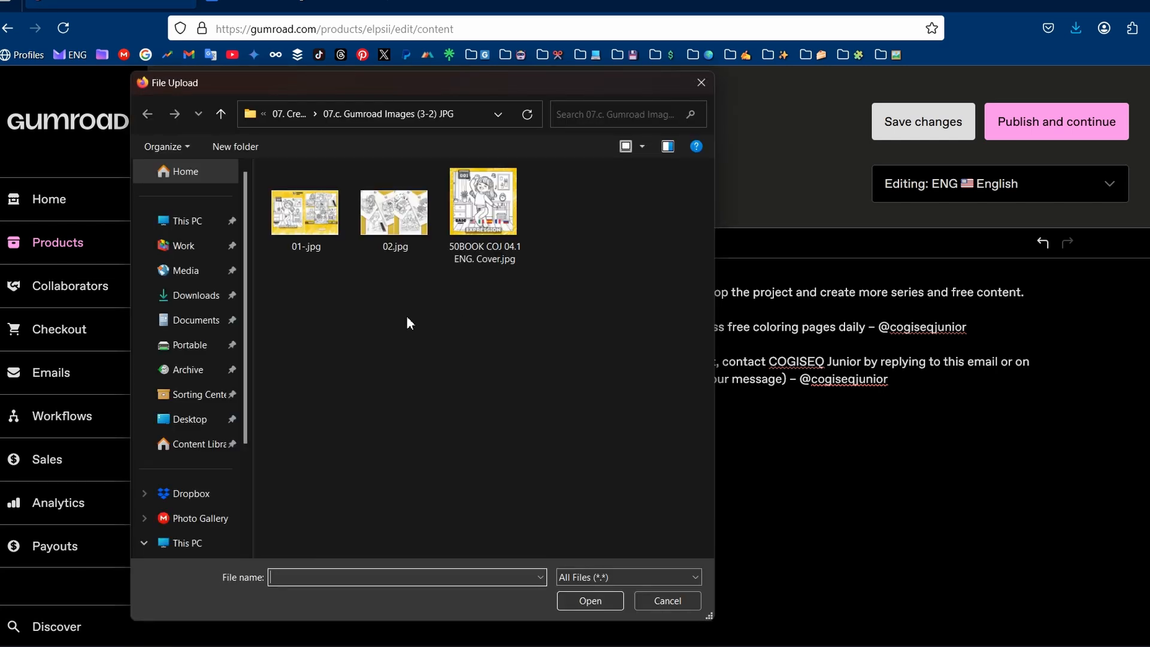
pyautogui.click(361, 178)
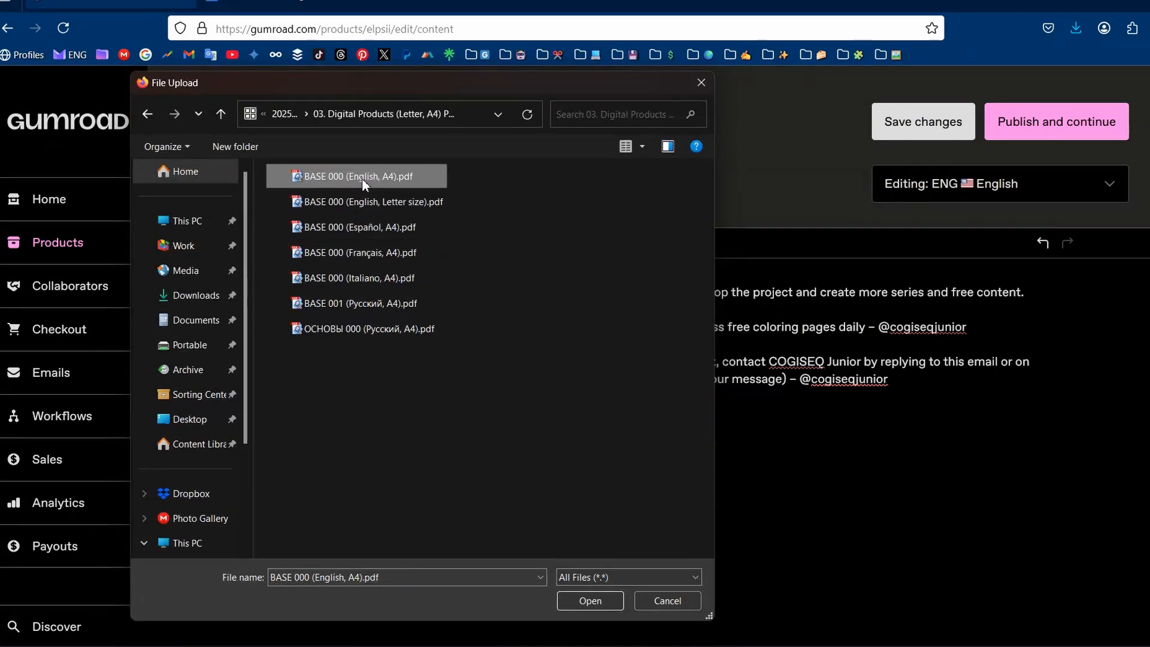
pyautogui.click(590, 601)
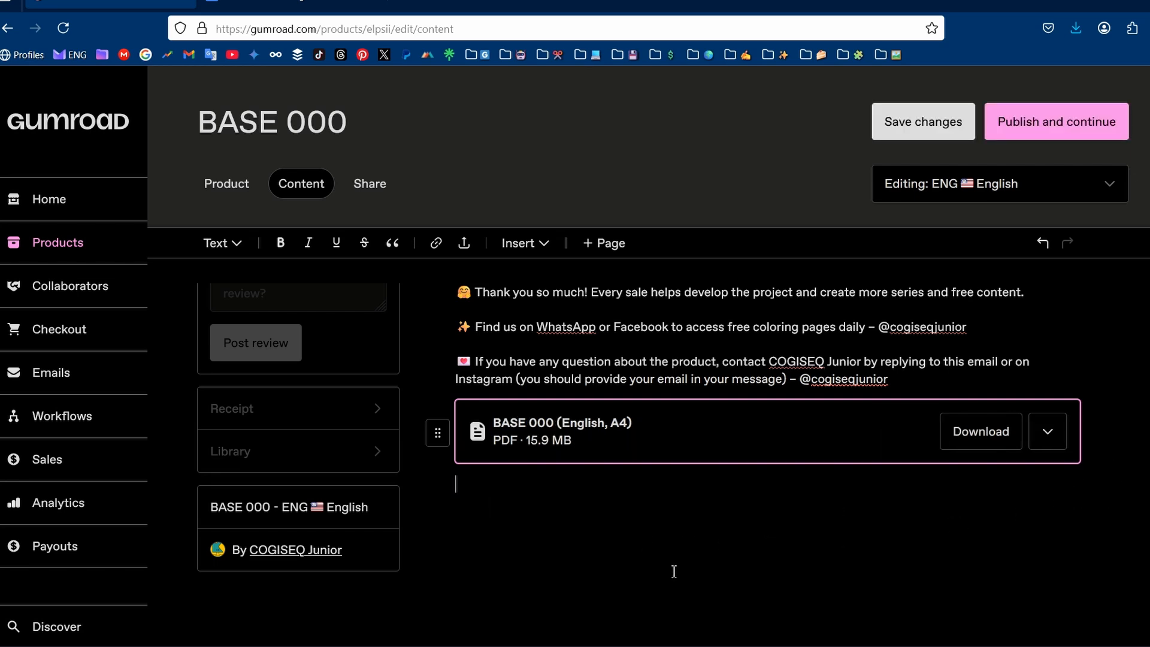
# Upload "BASE 000 (English, Letter size).pdf" from the computer to the English version's content
pyautogui.click(465, 245)
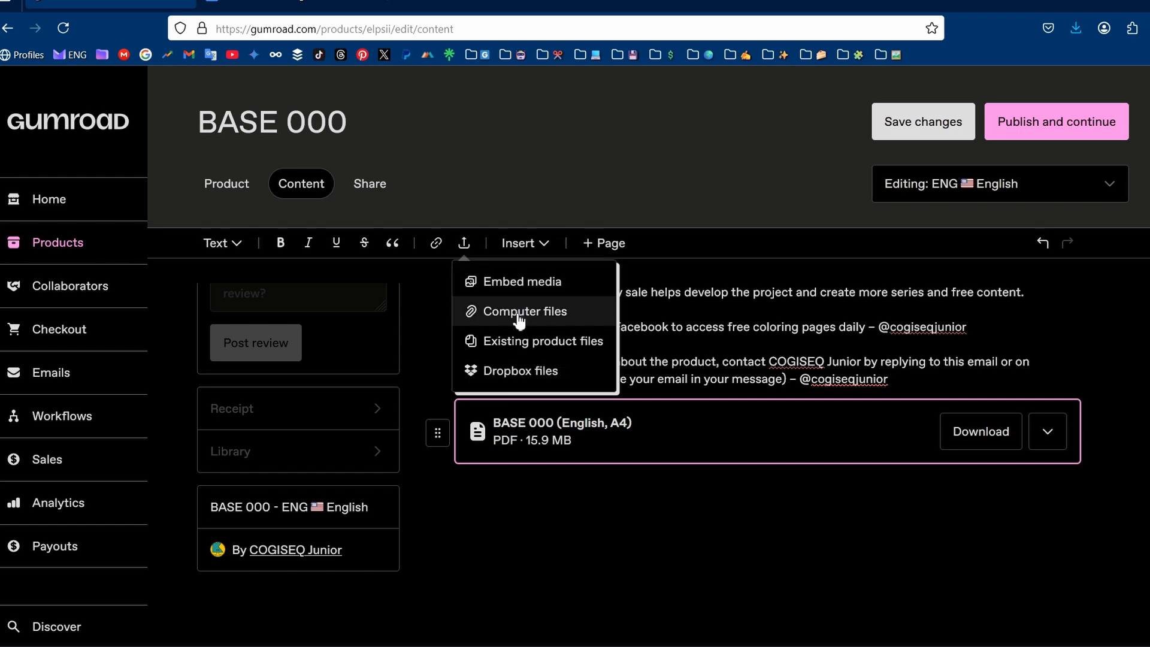
pyautogui.click(506, 313)
pyautogui.doubleClick(385, 197)
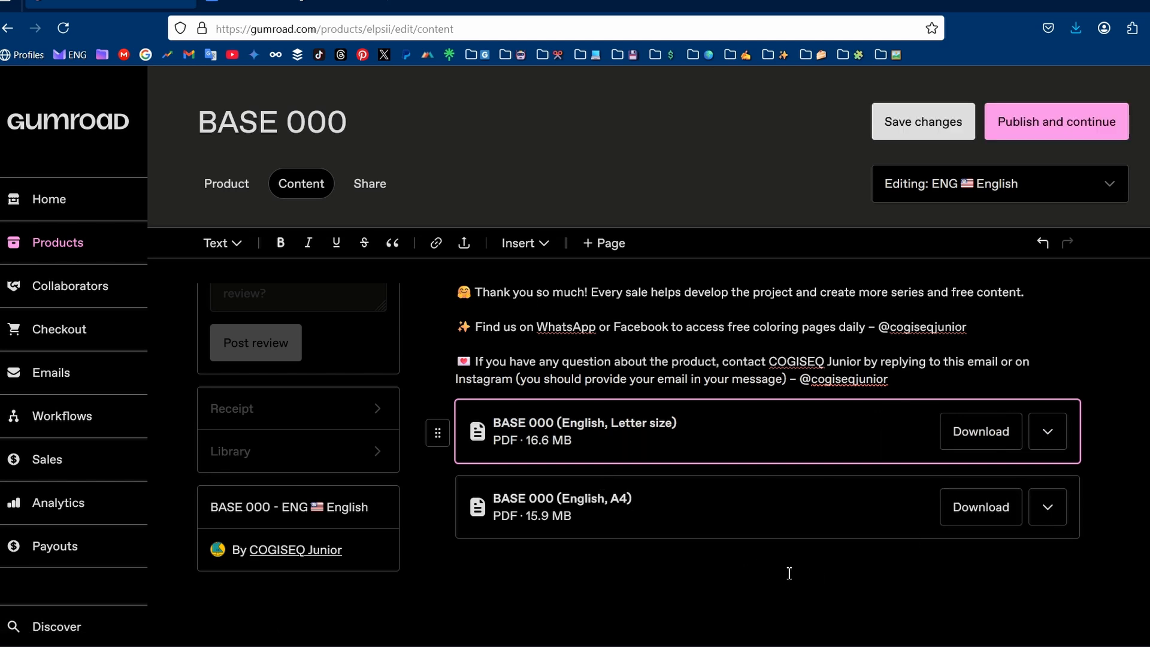
# Examine the Letter size PDF's name, description and buyer-information stamping options, and collapse its details
pyautogui.scroll(-2, 1056, 444)
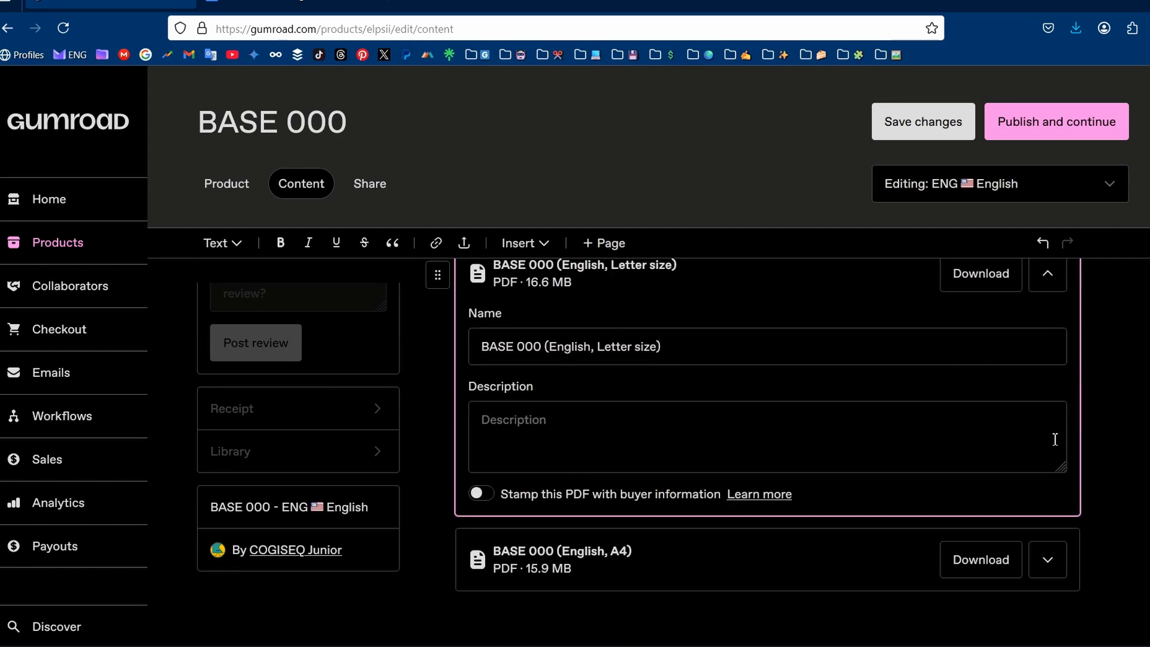
pyautogui.scroll(2, 1056, 440)
pyautogui.scroll(-2, 588, 543)
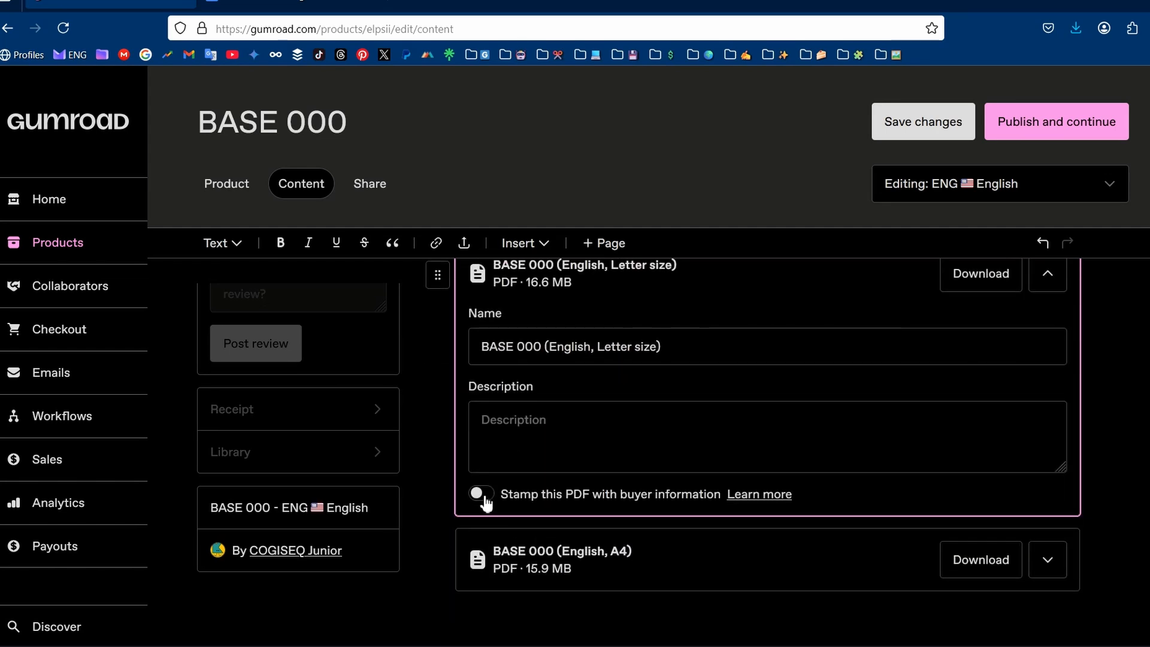
pyautogui.scroll(2, 486, 503)
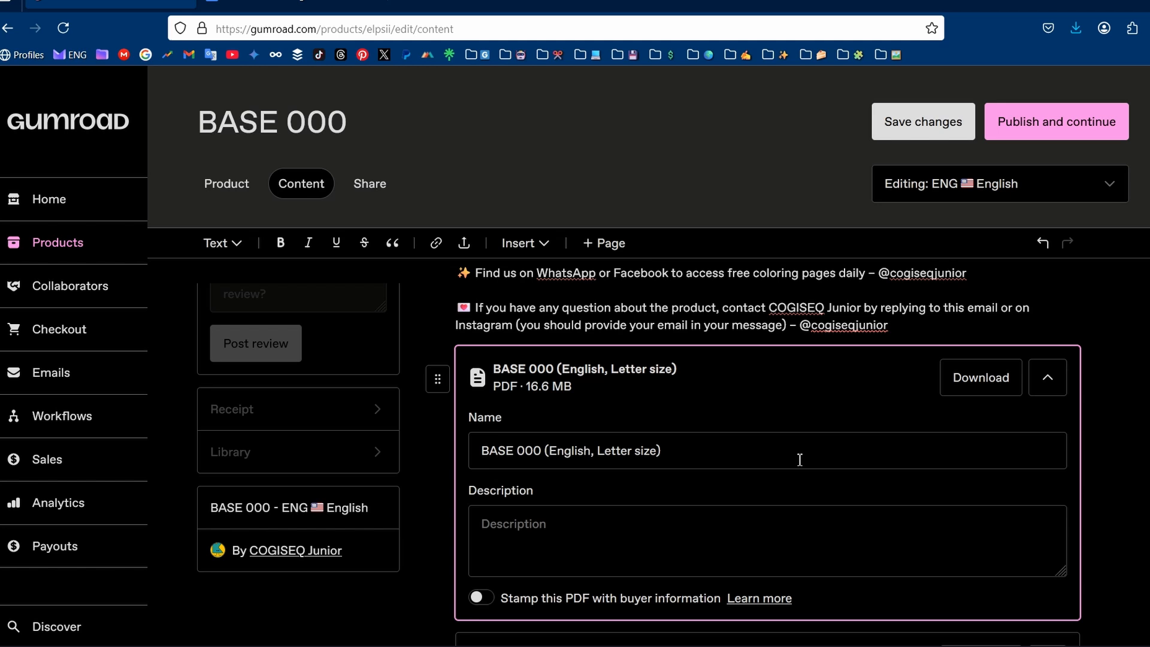
pyautogui.click(1044, 375)
pyautogui.click(787, 562)
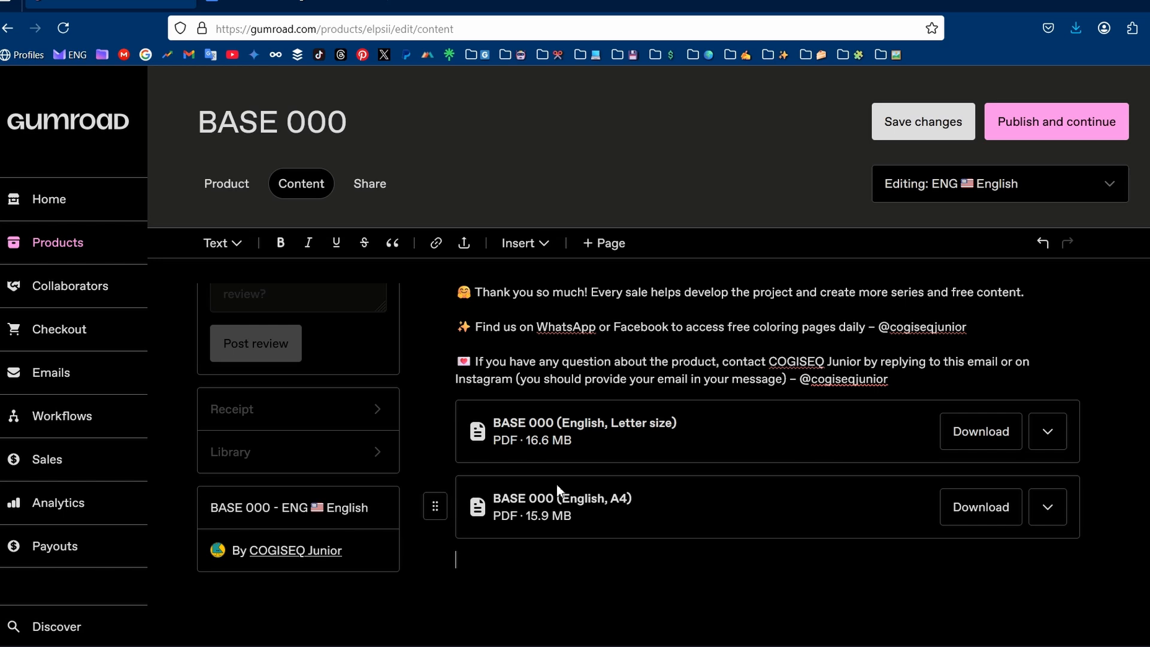
# Delete the "BASE 000 (English, A4)" file from the English version's content
pyautogui.click(437, 510)
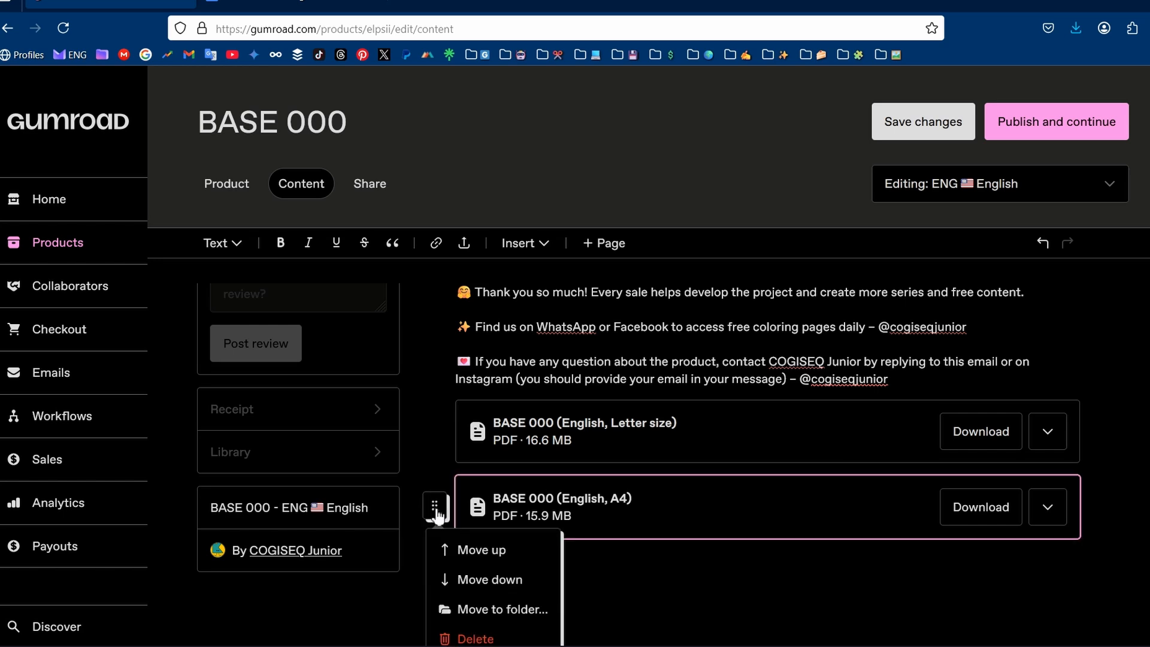
pyautogui.click(480, 639)
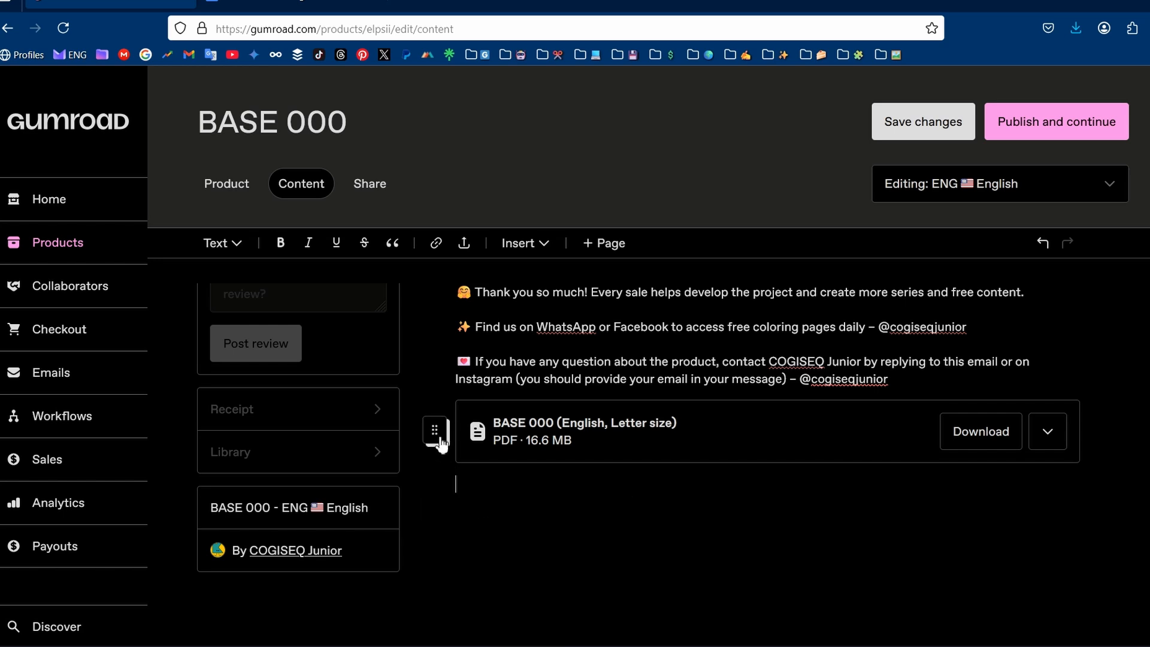
# Delete the "BASE 000 (English, Letter size)" file from the English version's content and save the changes
pyautogui.click(439, 437)
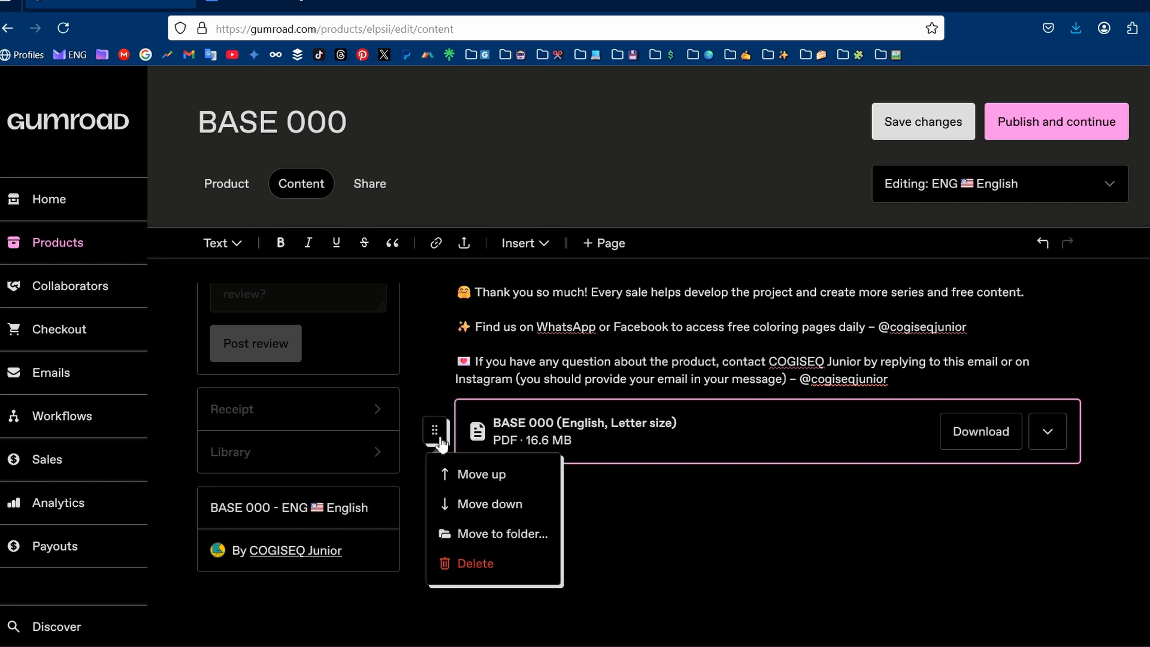
pyautogui.click(489, 563)
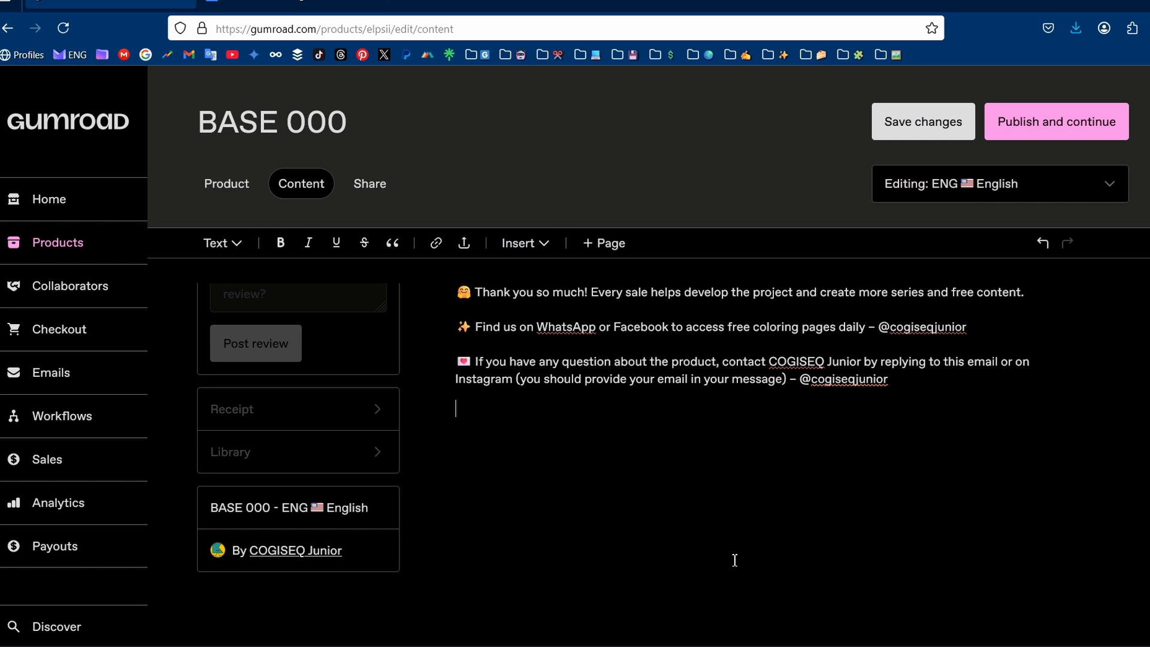
pyautogui.click(924, 122)
pyautogui.moveTo(869, 401); pyautogui.dragTo(451, 277)
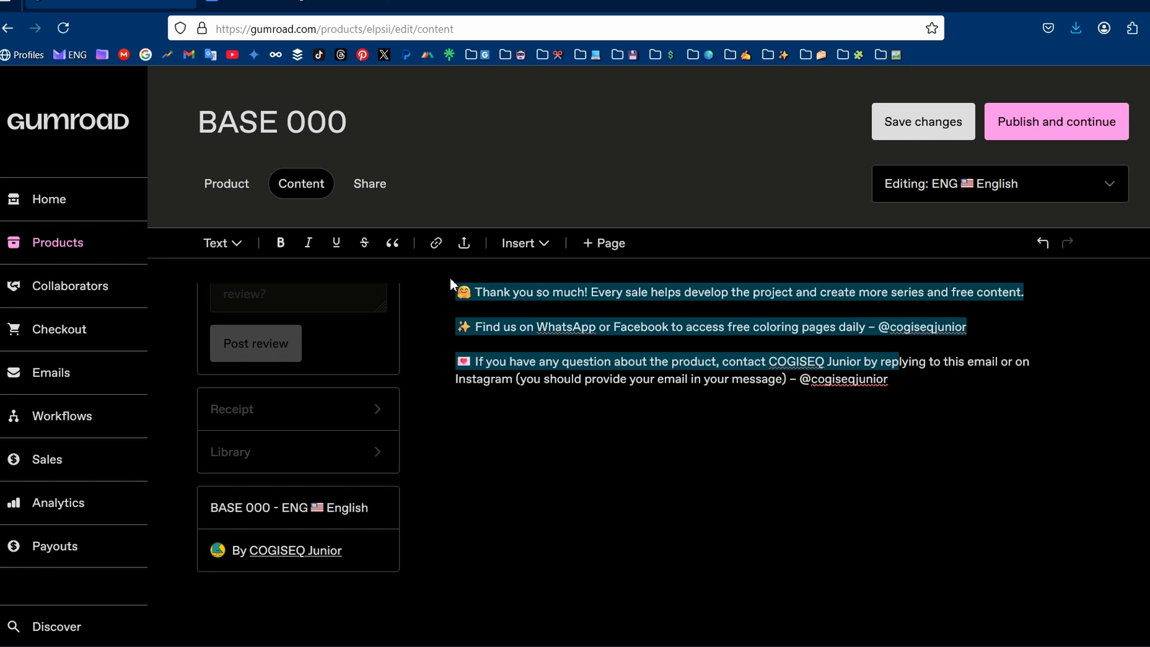
pyautogui.click(807, 363)
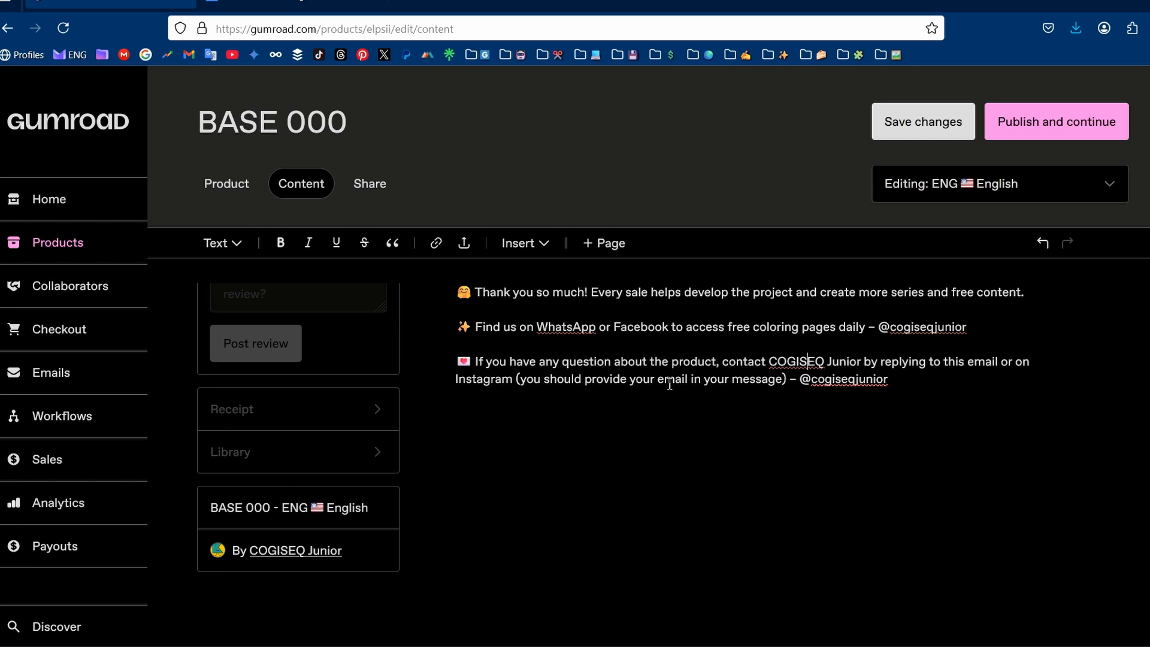
# Save the BASE 000 product's content changes and publish the product, continuing to its sharing settings
pyautogui.click(926, 122)
pyautogui.click(366, 192)
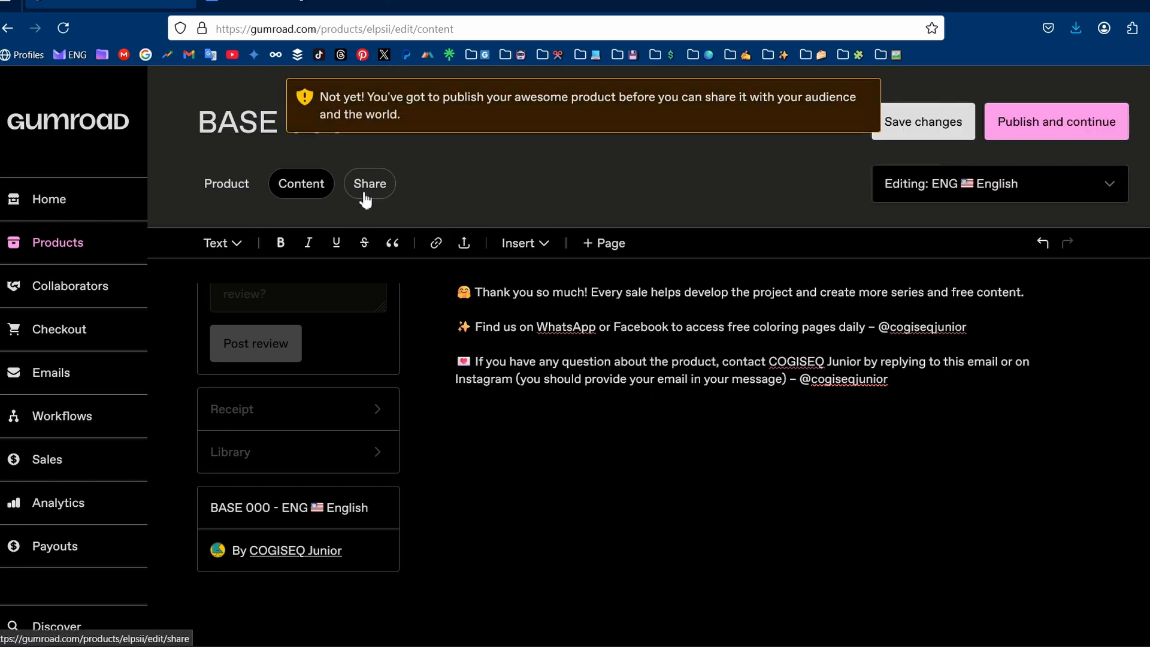
pyautogui.click(921, 133)
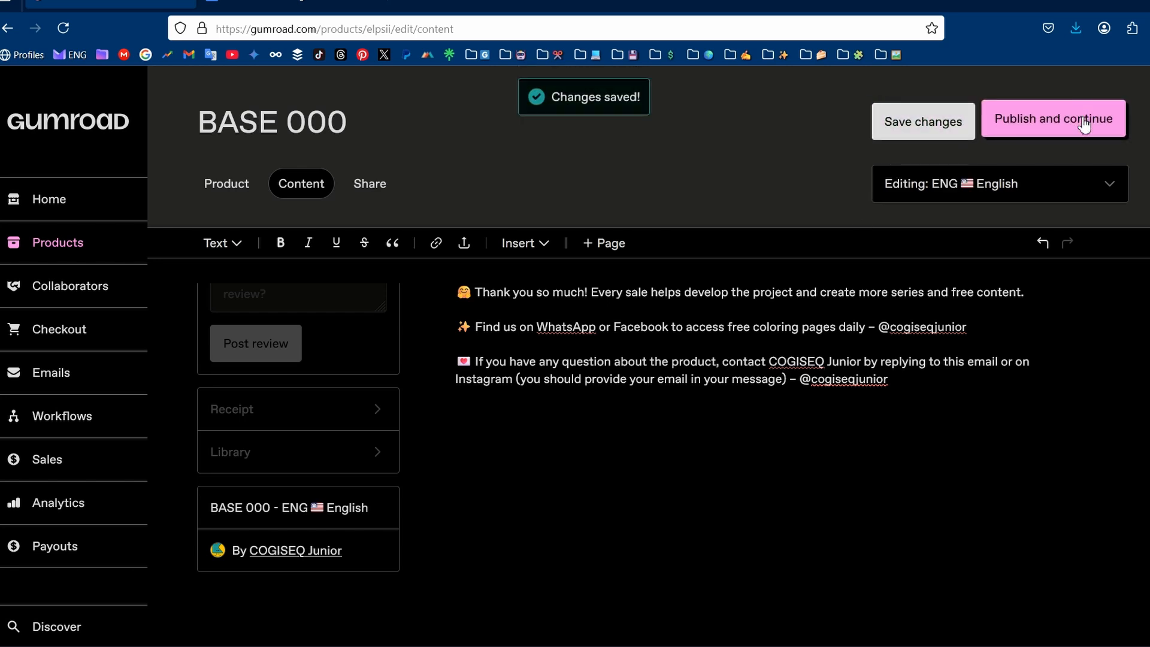
pyautogui.click(1085, 124)
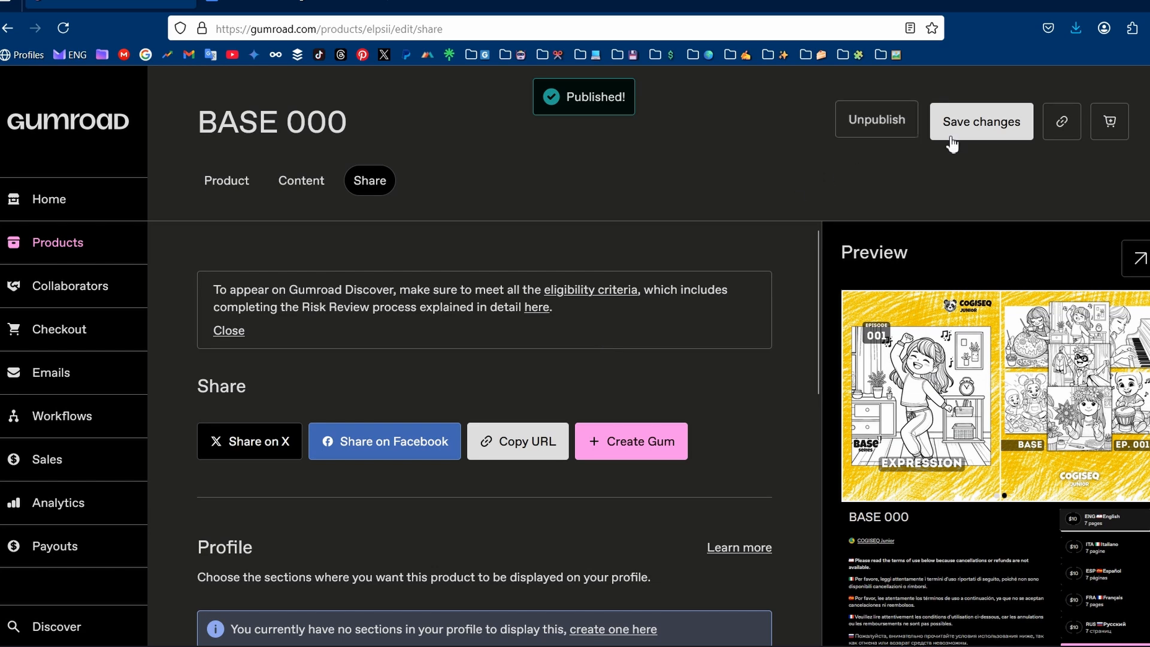
# Examine the sharing settings, including the profile sections, Gumroad Discover category choices, tags, star rating and adult content options
pyautogui.scroll(-2, 596, 299)
pyautogui.scroll(1, 569, 300)
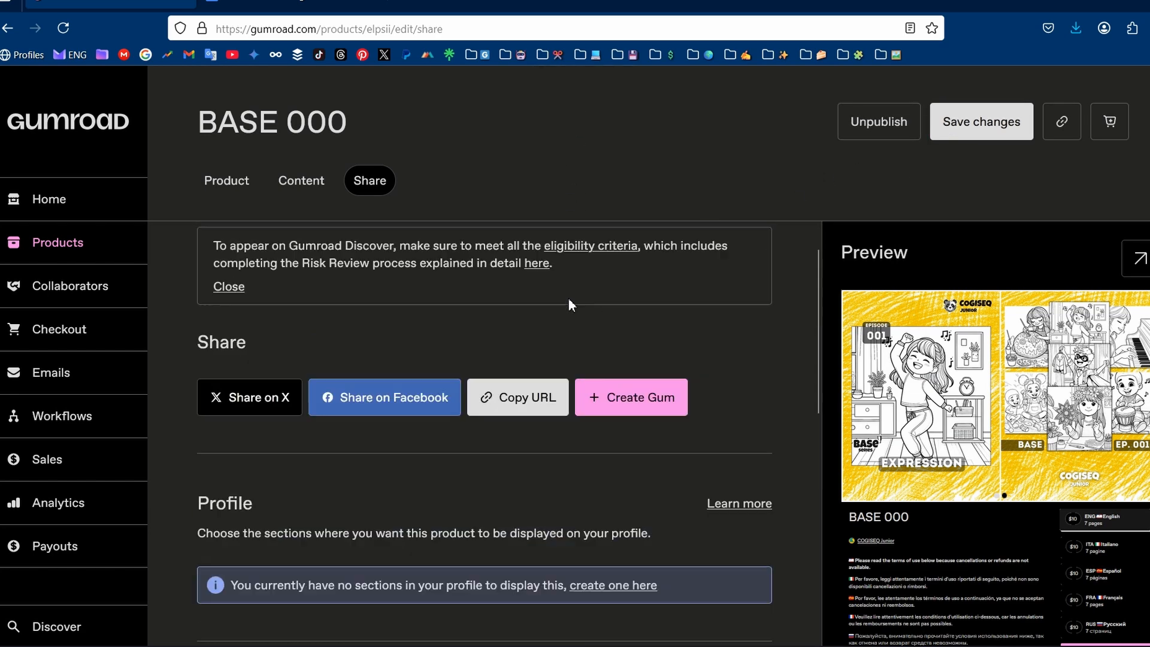
pyautogui.scroll(-5, 496, 341)
pyautogui.scroll(-2, 496, 342)
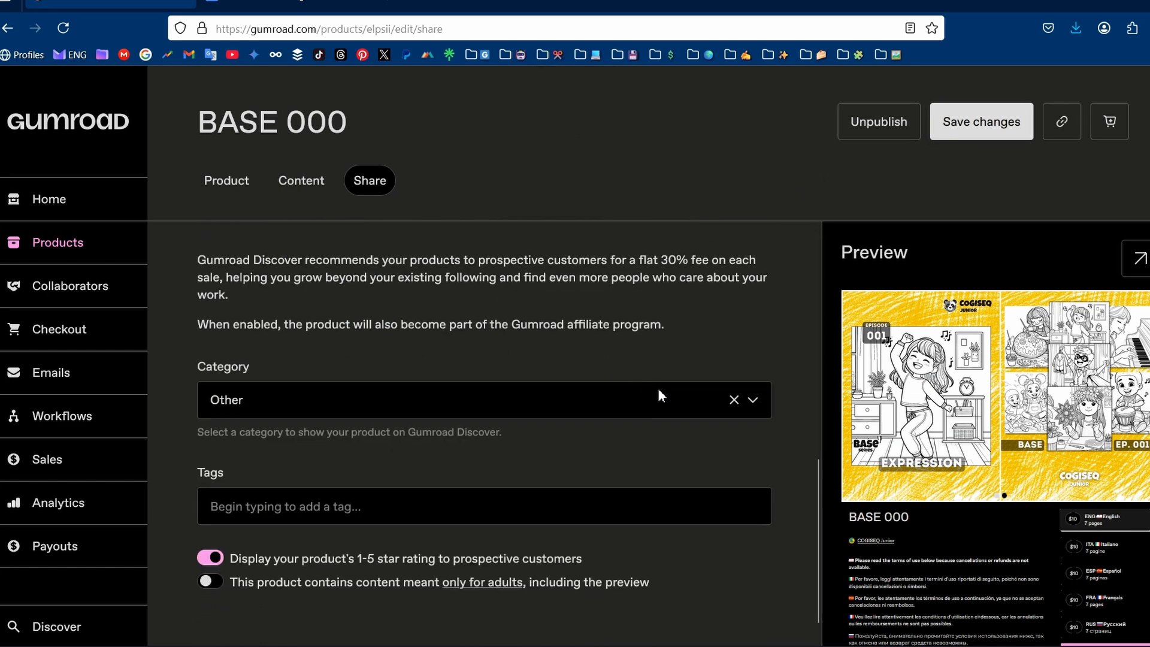
pyautogui.scroll(2, 487, 405)
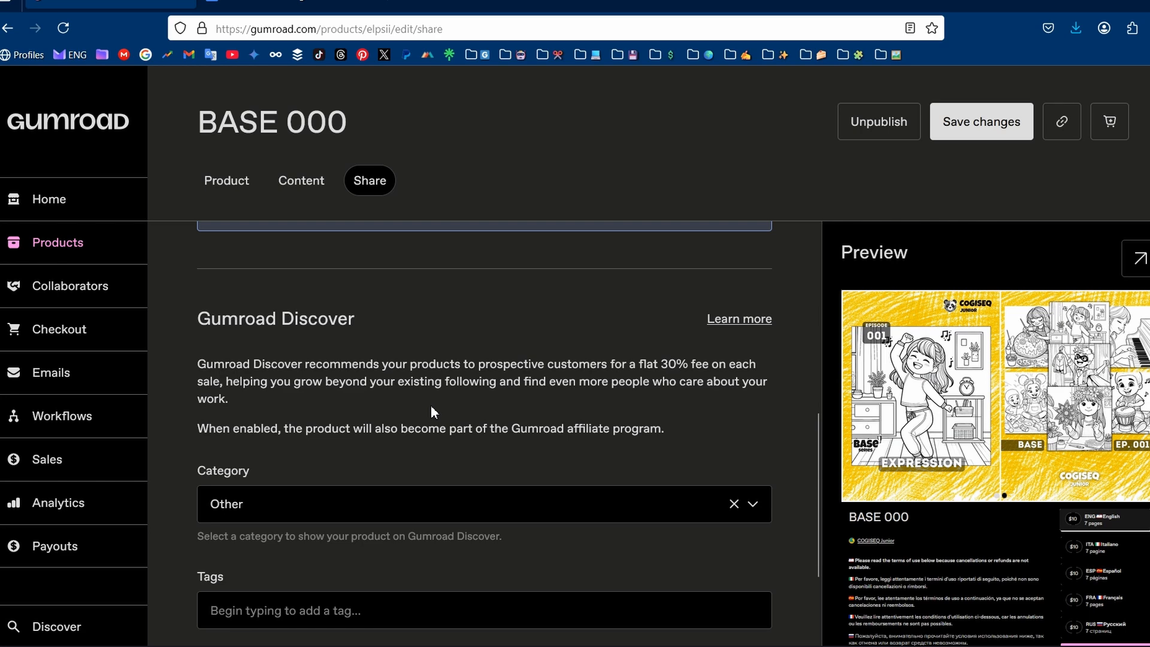
pyautogui.scroll(-2, 430, 405)
pyautogui.click(412, 404)
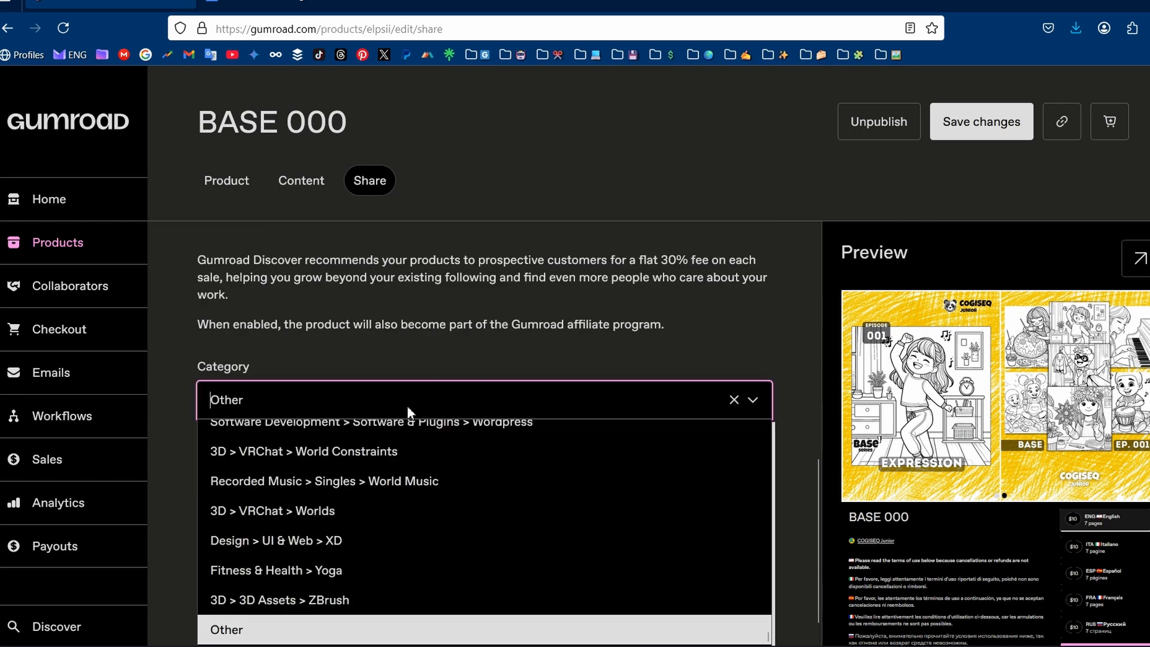
pyautogui.scroll(2, 401, 531)
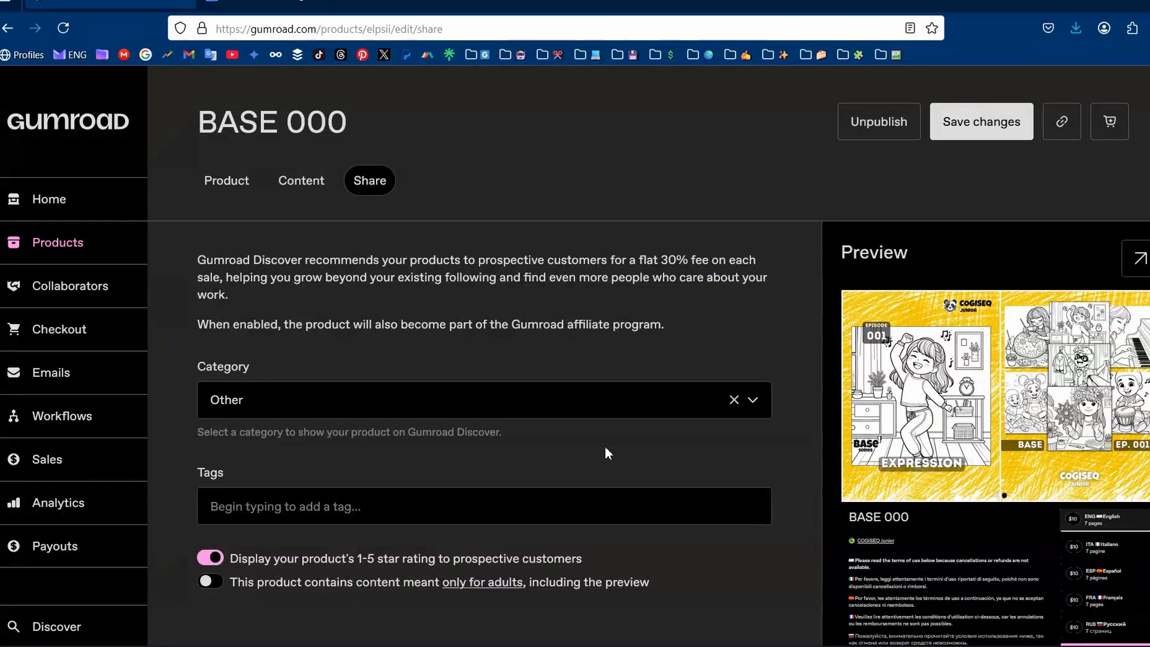
pyautogui.scroll(-1, 607, 450)
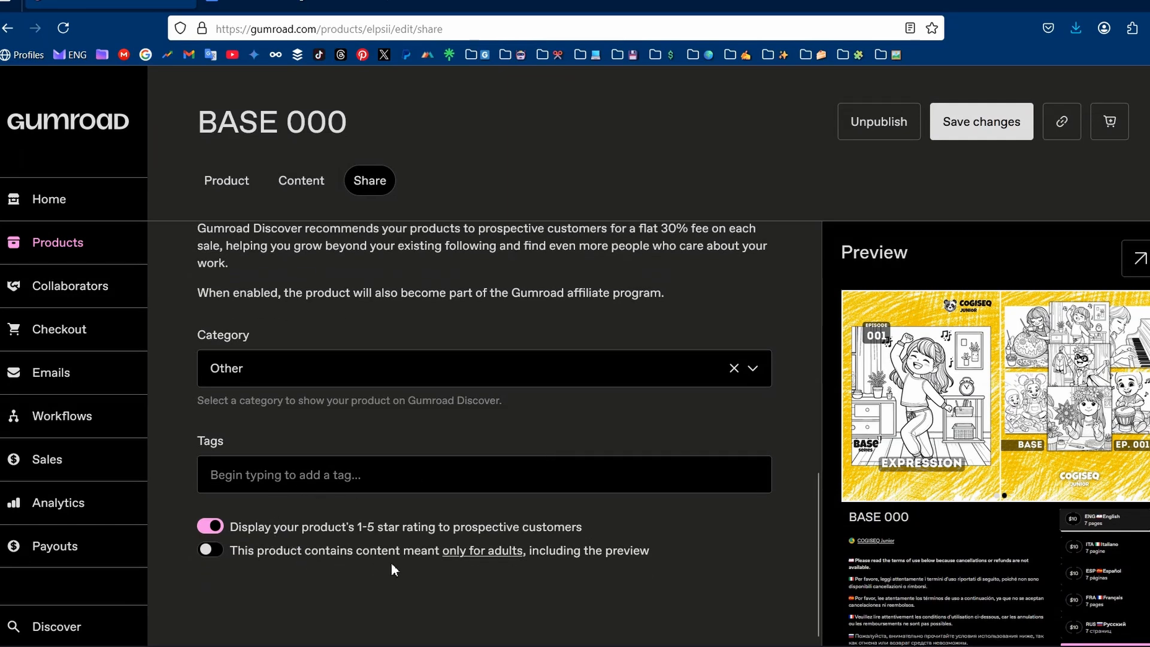
pyautogui.scroll(-6, 419, 547)
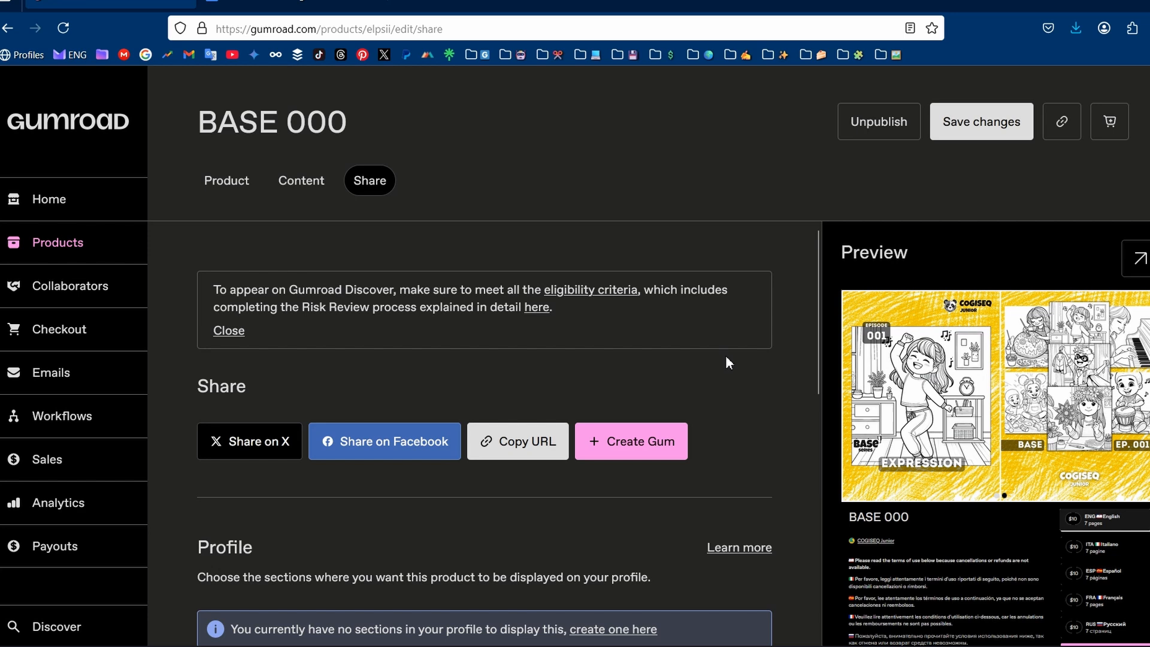
# Save the product's sharing settings and open the bookmarked COGISEQ Junior Shop page
pyautogui.click(987, 127)
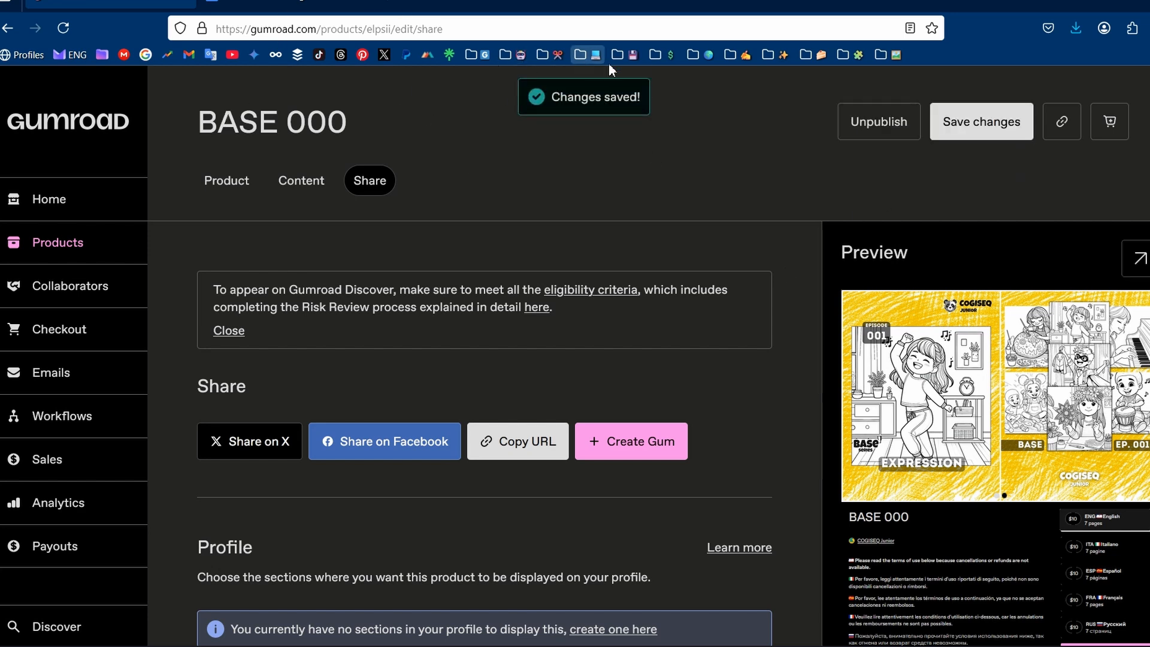
pyautogui.click(659, 55)
pyautogui.moveTo(707, 83)
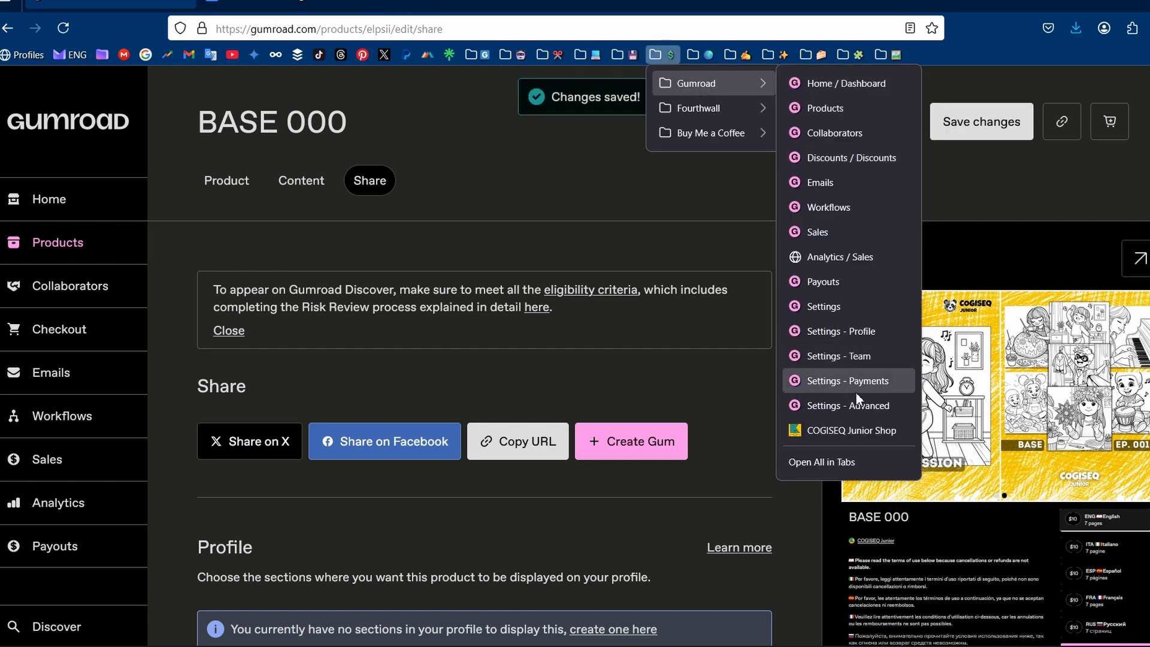
pyautogui.click(858, 431)
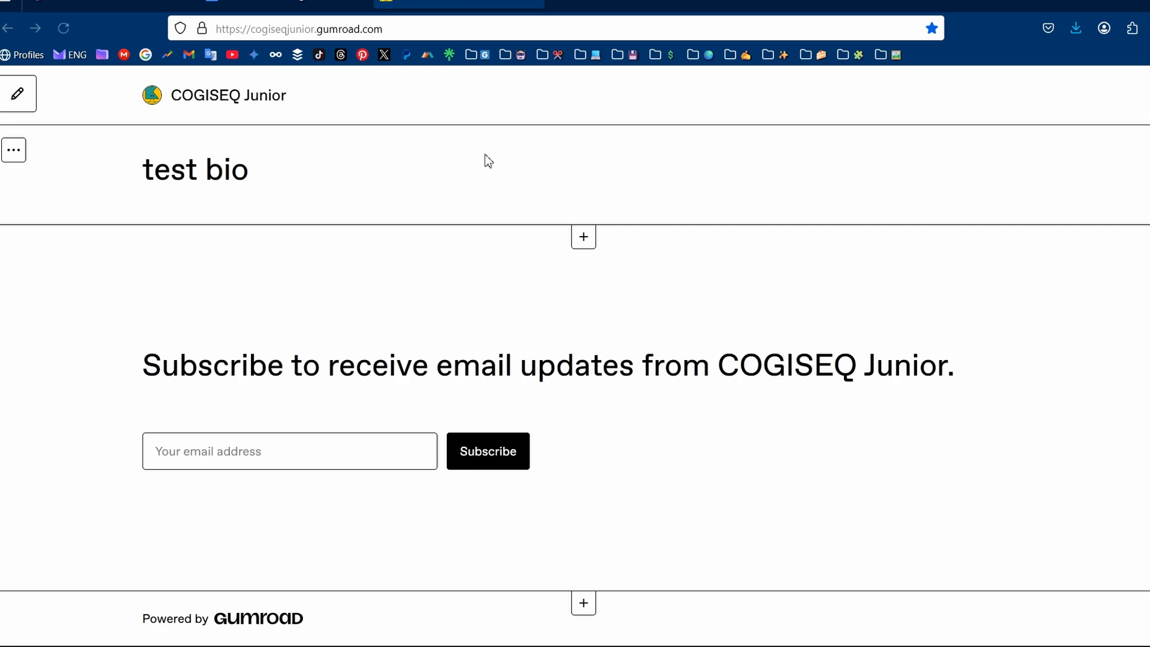
# Return to the product list, check the actions available for BASE 000, and open its public product page
pyautogui.click(111, 4)
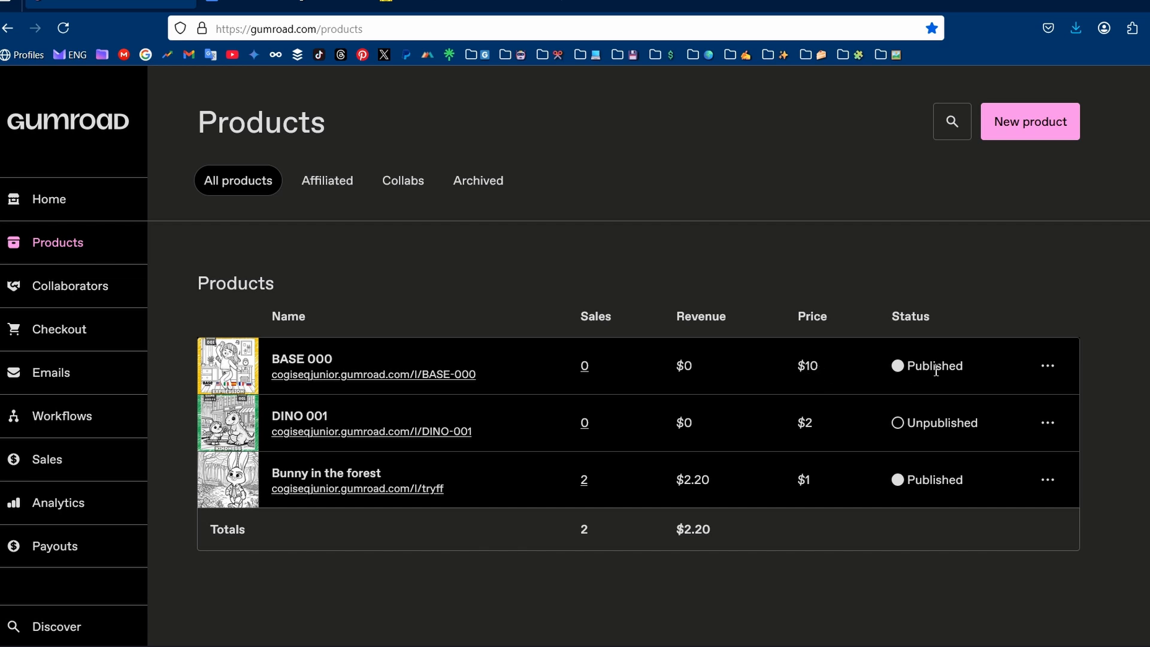
pyautogui.click(1048, 366)
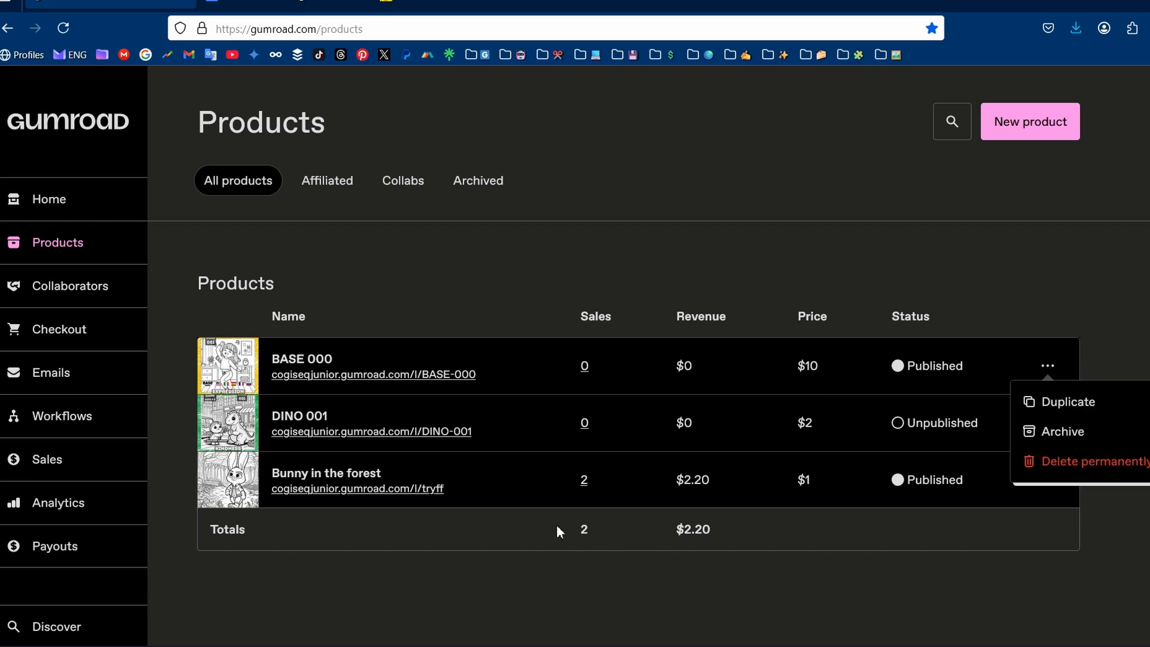
pyautogui.click(404, 376)
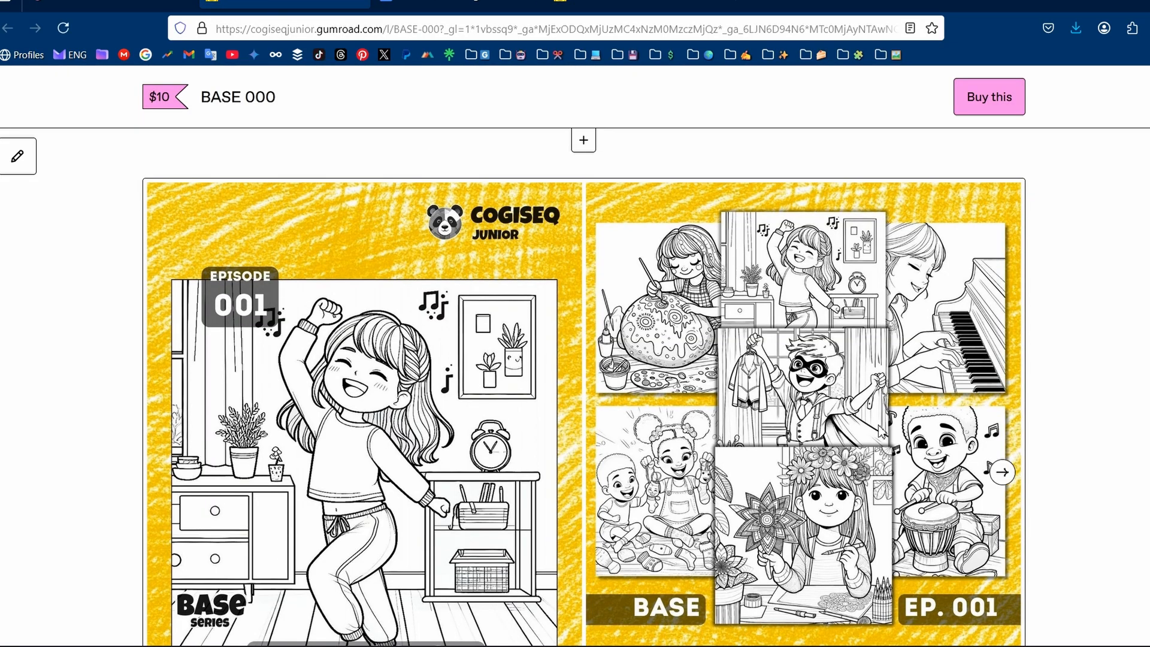
# Examine the public BASE 000 page's covers, language versions, prices, file details and purchase terms
pyautogui.scroll(-8, 884, 431)
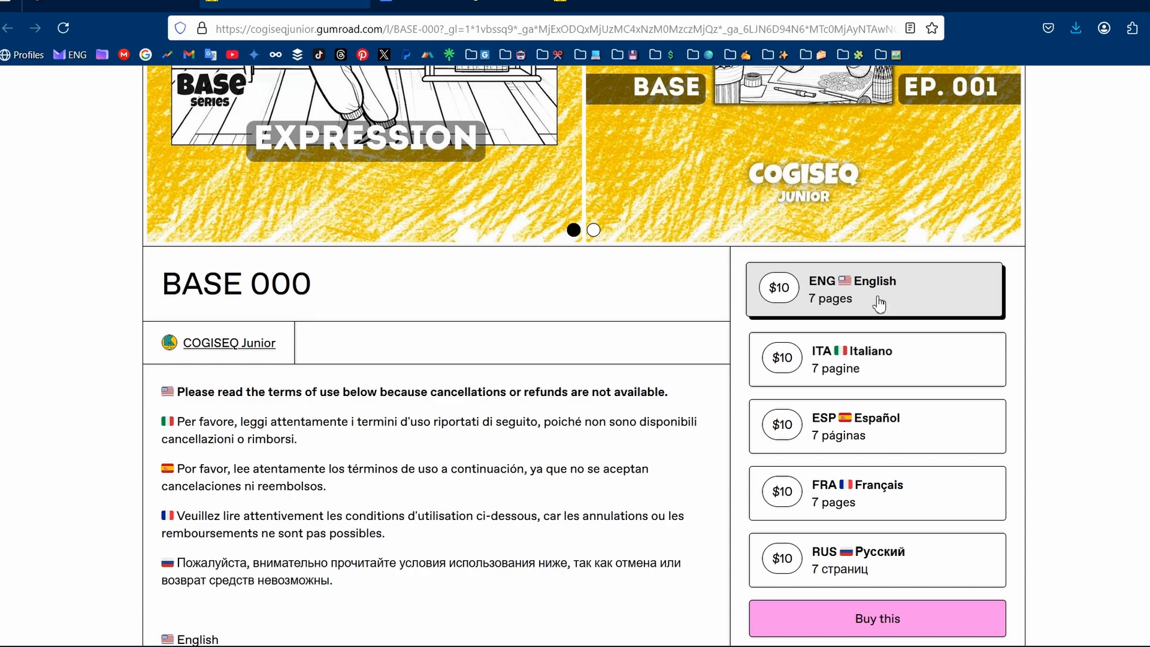
pyautogui.scroll(-4, 878, 305)
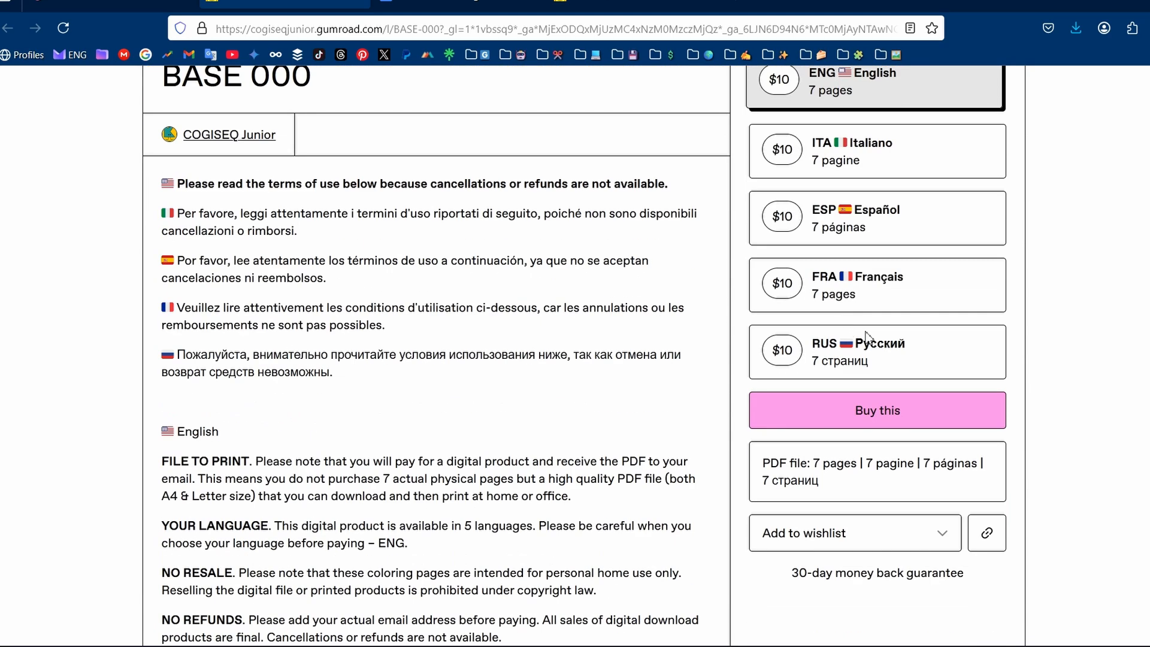
pyautogui.scroll(2, 869, 339)
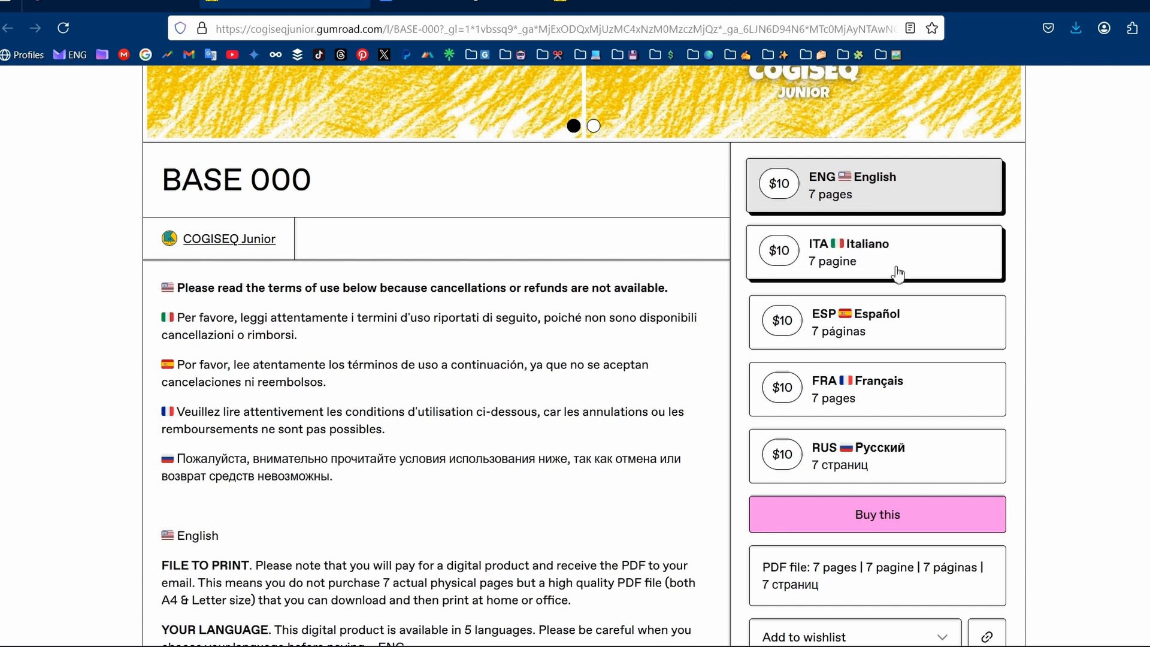
pyautogui.scroll(-2, 897, 282)
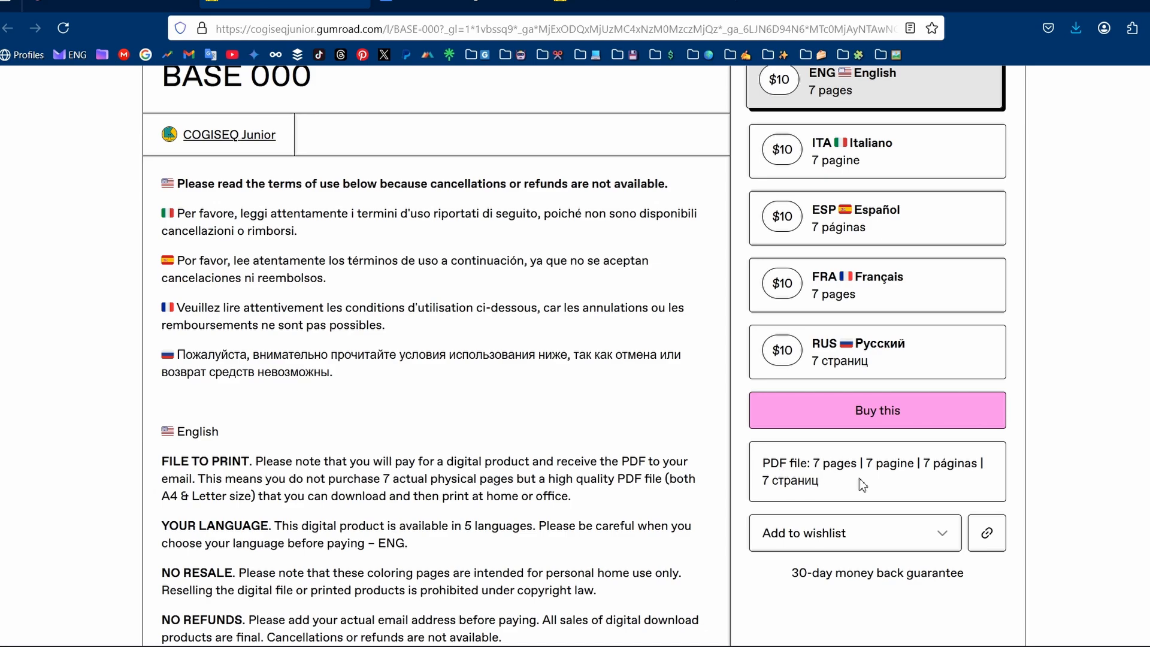
pyautogui.scroll(2, 860, 480)
pyautogui.scroll(6, 905, 395)
pyautogui.scroll(5, 910, 413)
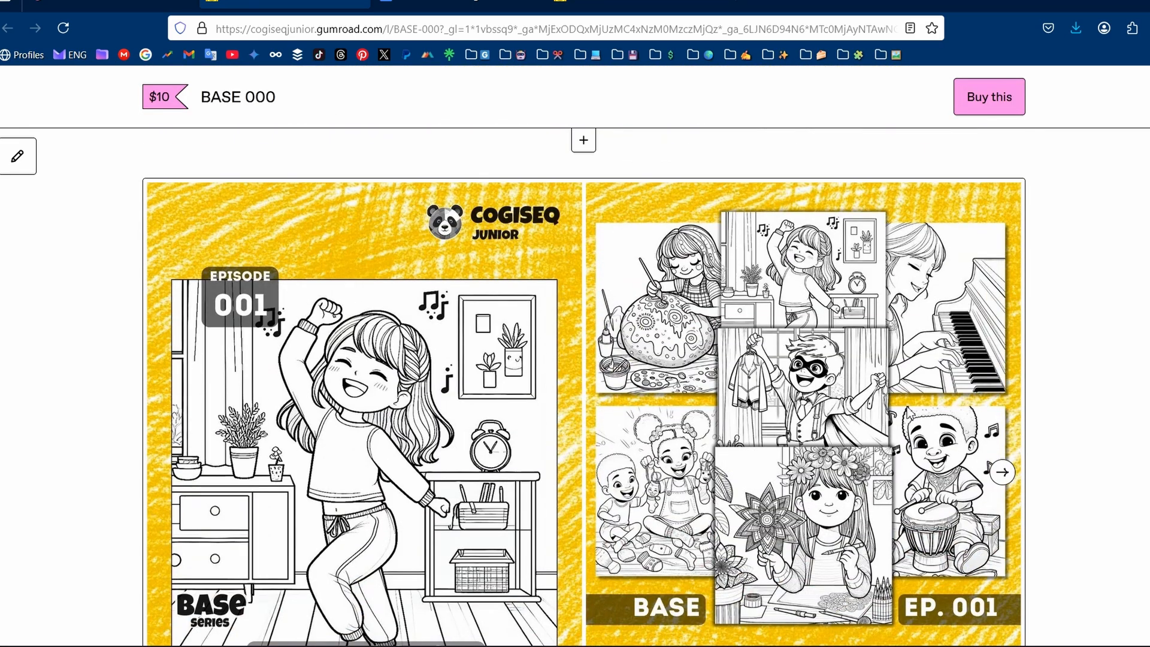
pyautogui.scroll(-10, 909, 413)
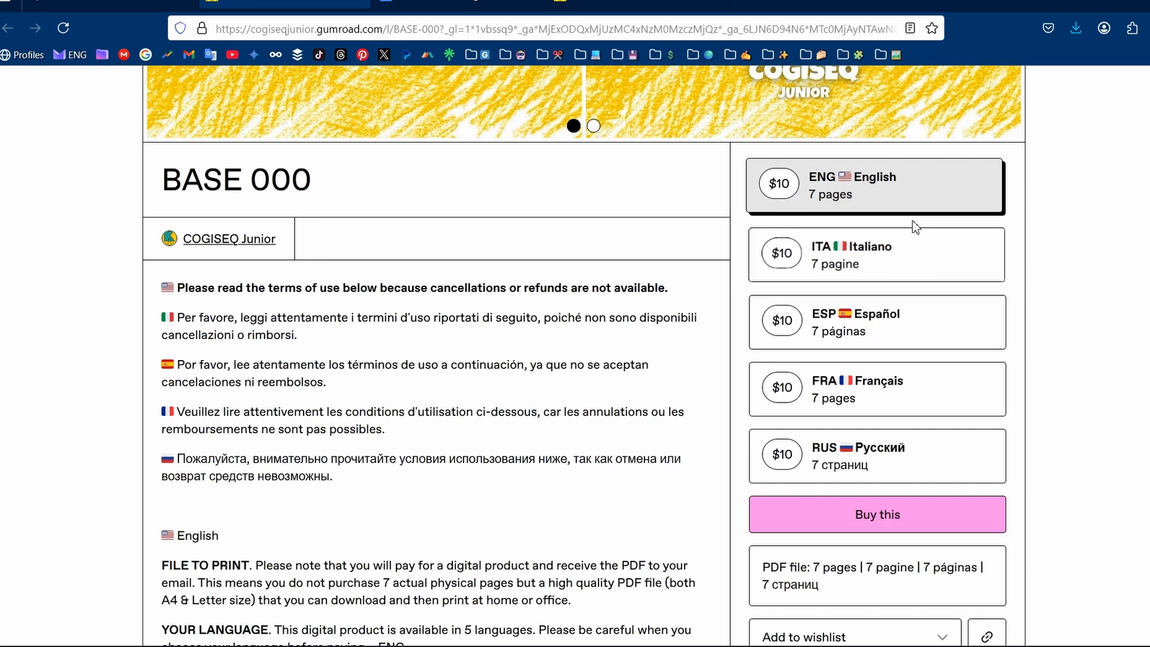
# Select the Español version on the public page and switch the selection back to the English version
pyautogui.click(877, 335)
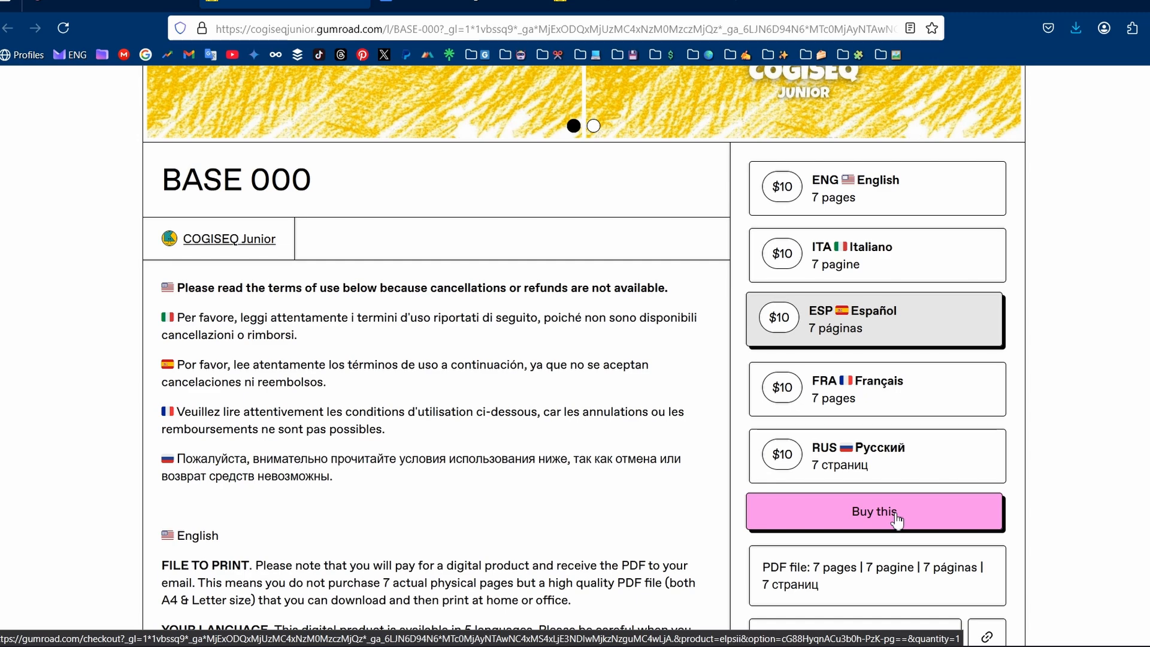
pyautogui.scroll(-2, 1019, 521)
pyautogui.scroll(3, 1020, 525)
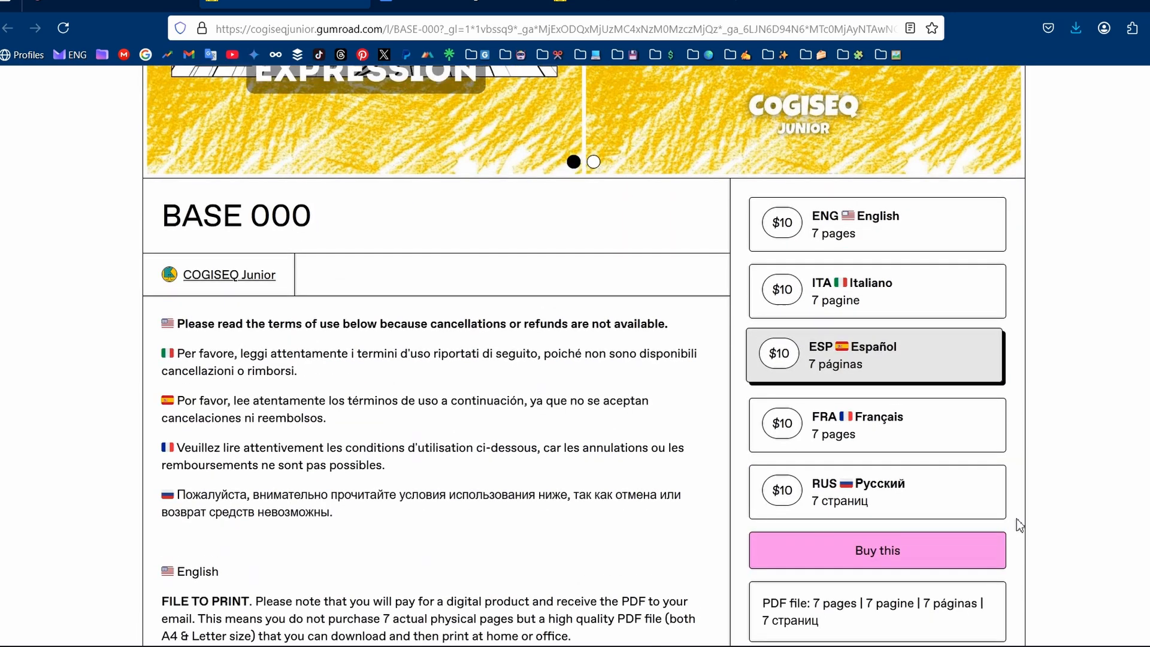
pyautogui.click(903, 233)
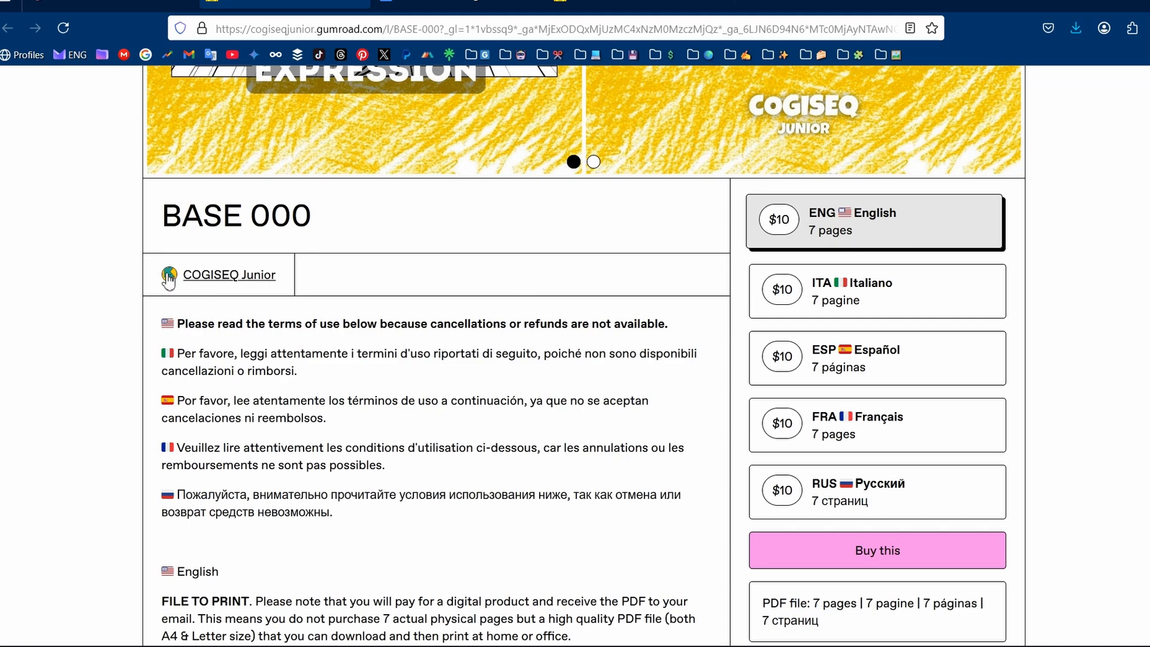
# Review the seller name, the multilingual terms-of-use notice and the cover images on the public BASE 000 page
pyautogui.scroll(2, 126, 389)
pyautogui.scroll(-2, 156, 498)
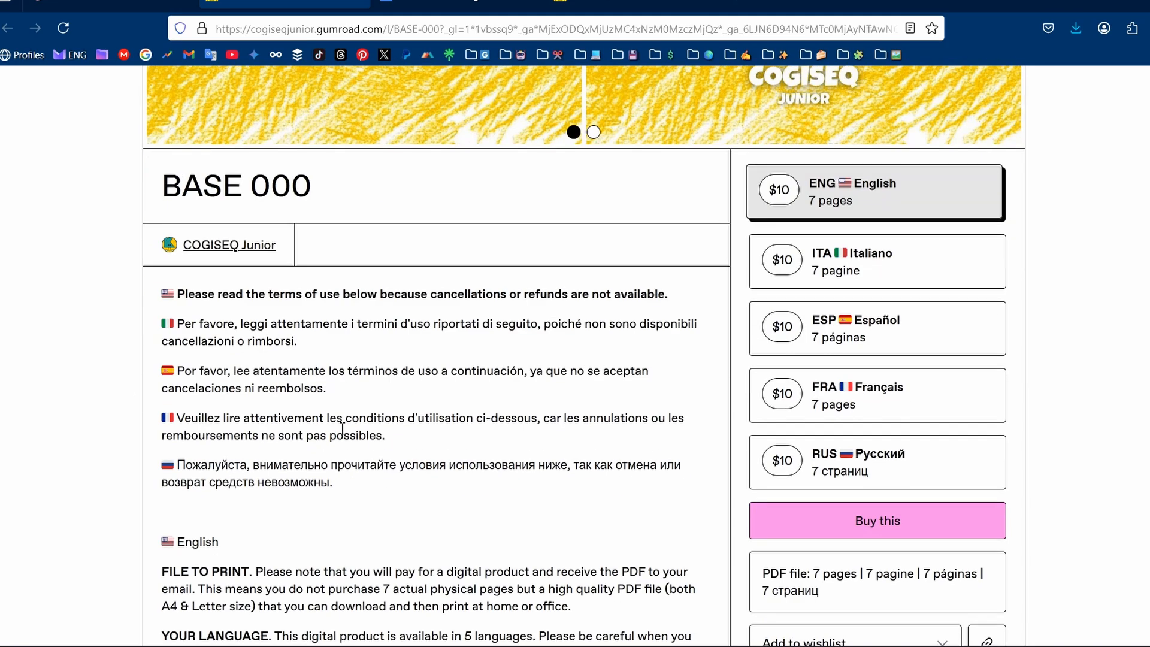
pyautogui.scroll(-1, 186, 306)
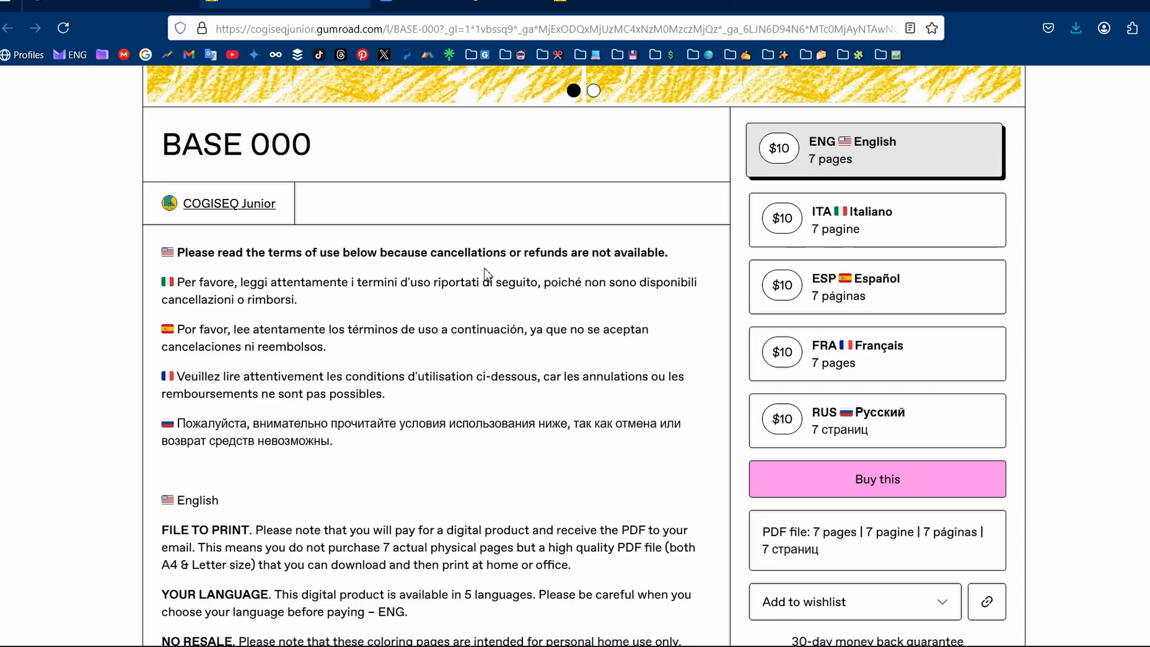
pyautogui.scroll(5, 488, 274)
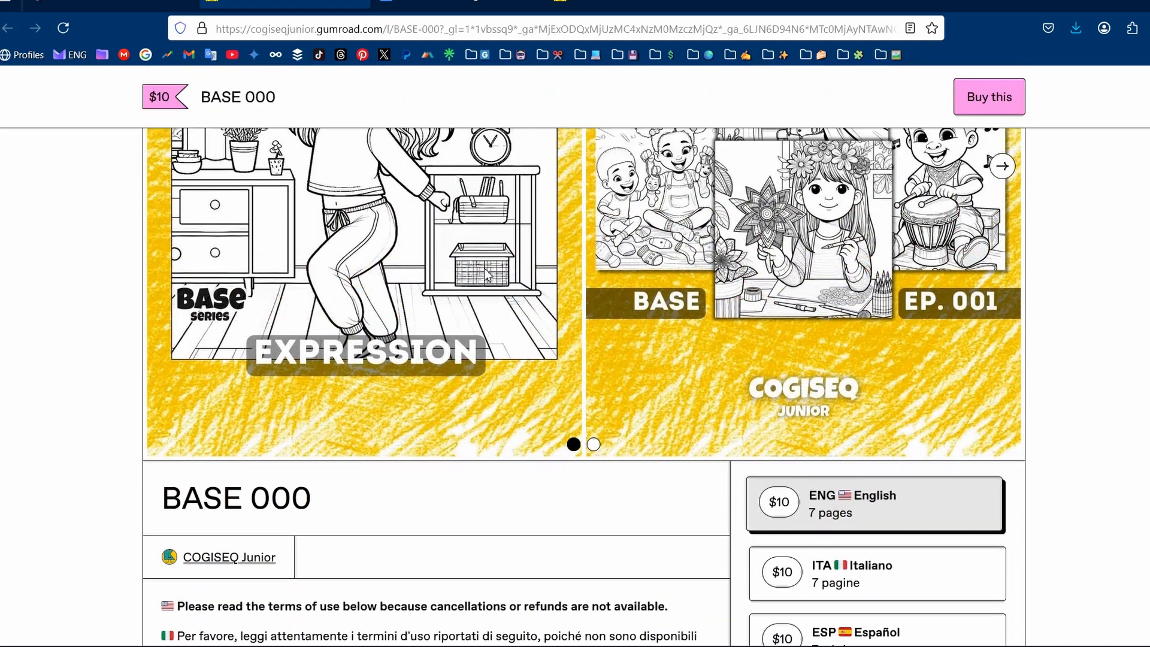
pyautogui.scroll(3, 487, 274)
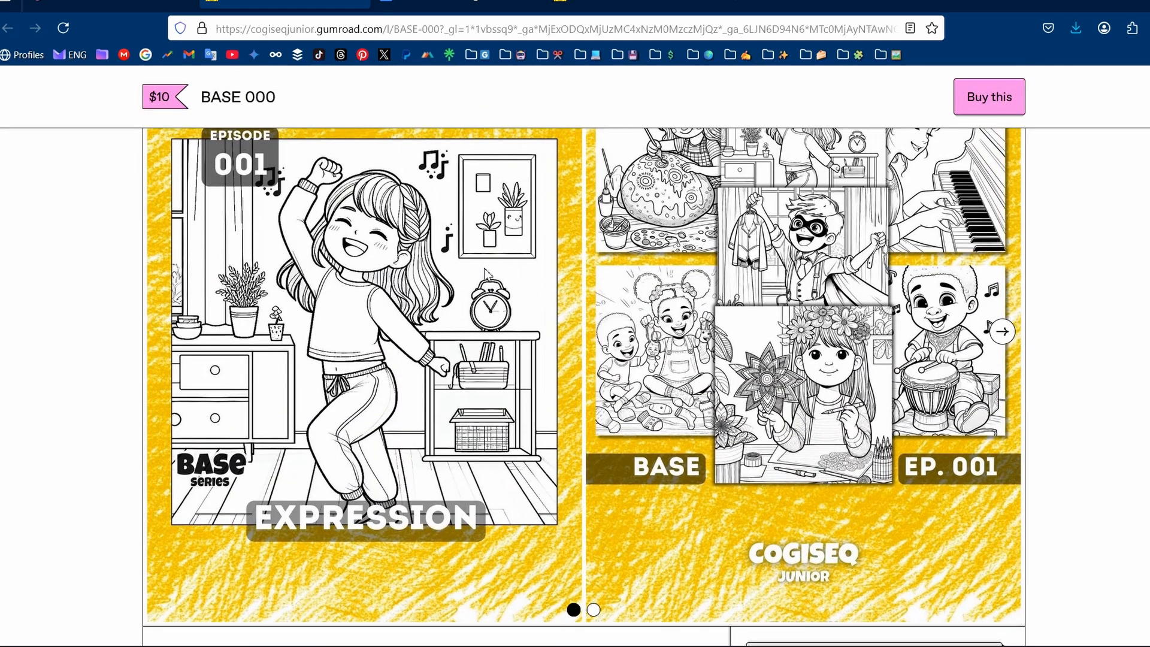
pyautogui.scroll(3, 485, 270)
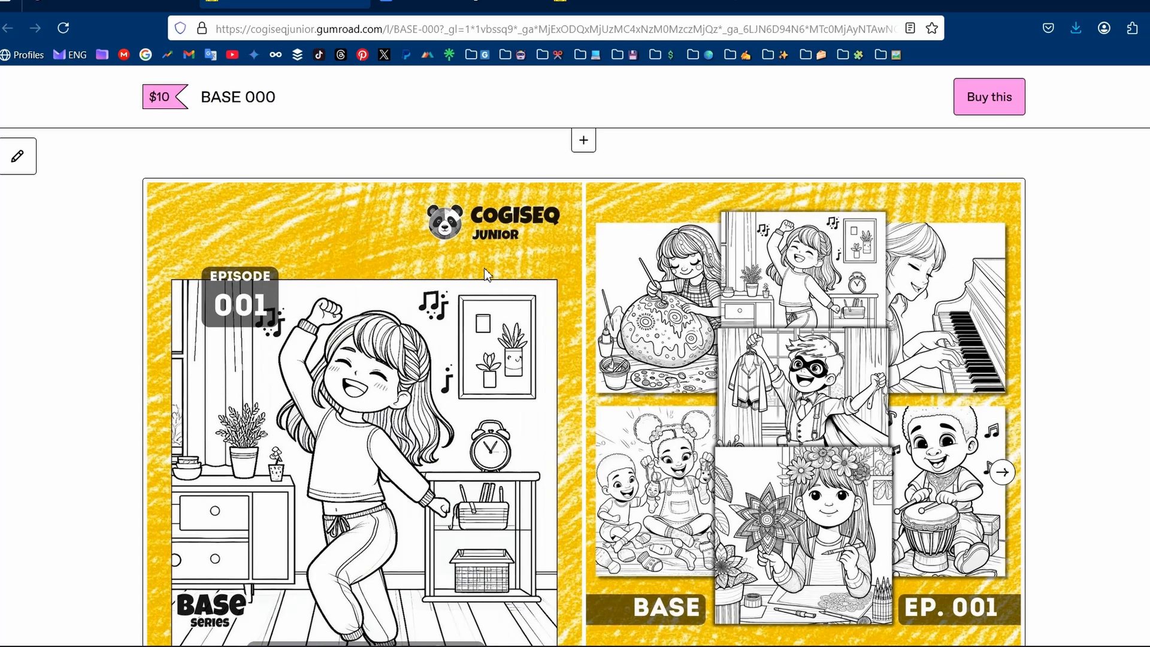
pyautogui.scroll(-8, 485, 274)
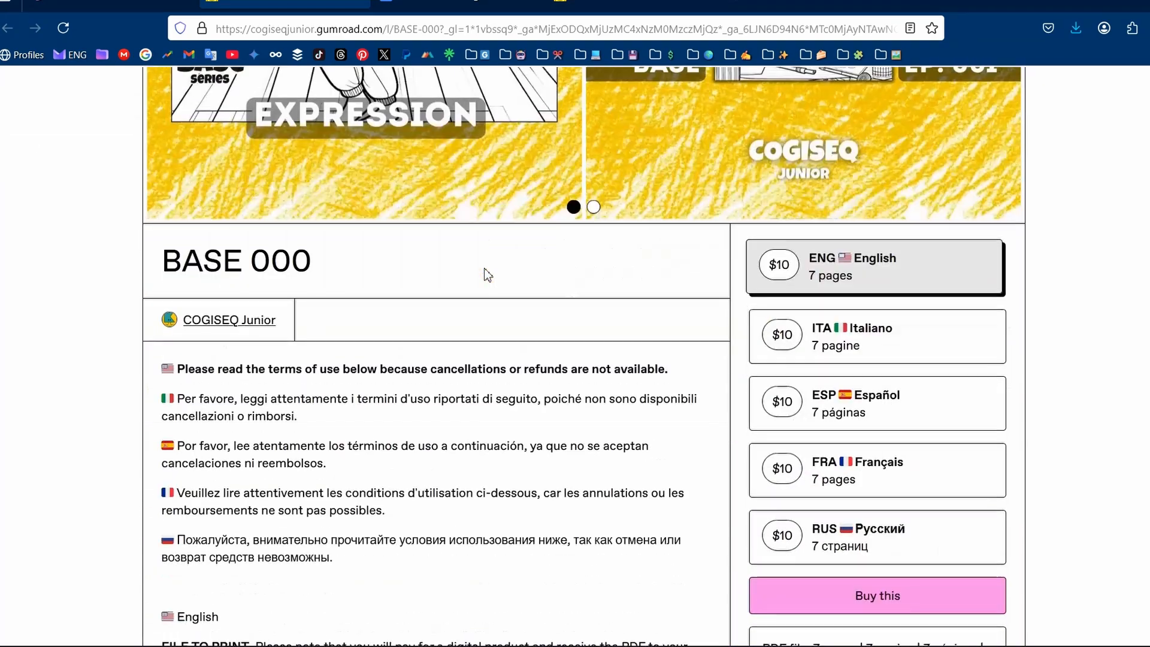
# Review the terms of use in all five languages and the file summary on the public BASE 000 page
pyautogui.scroll(-3, 487, 273)
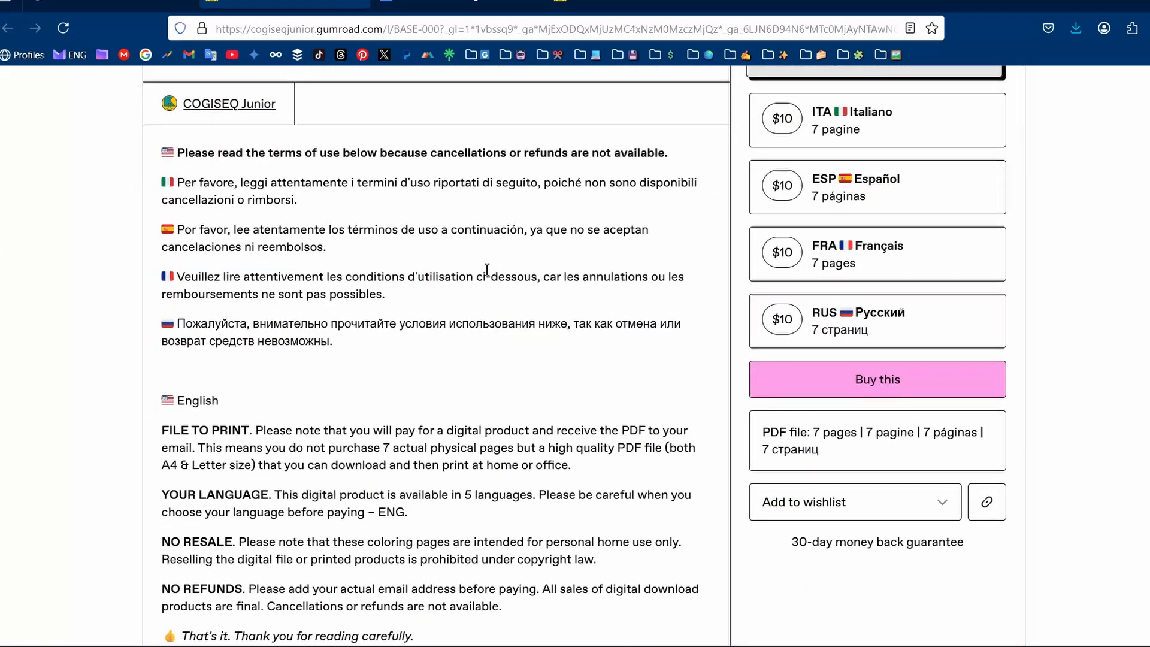
pyautogui.scroll(-1, 487, 270)
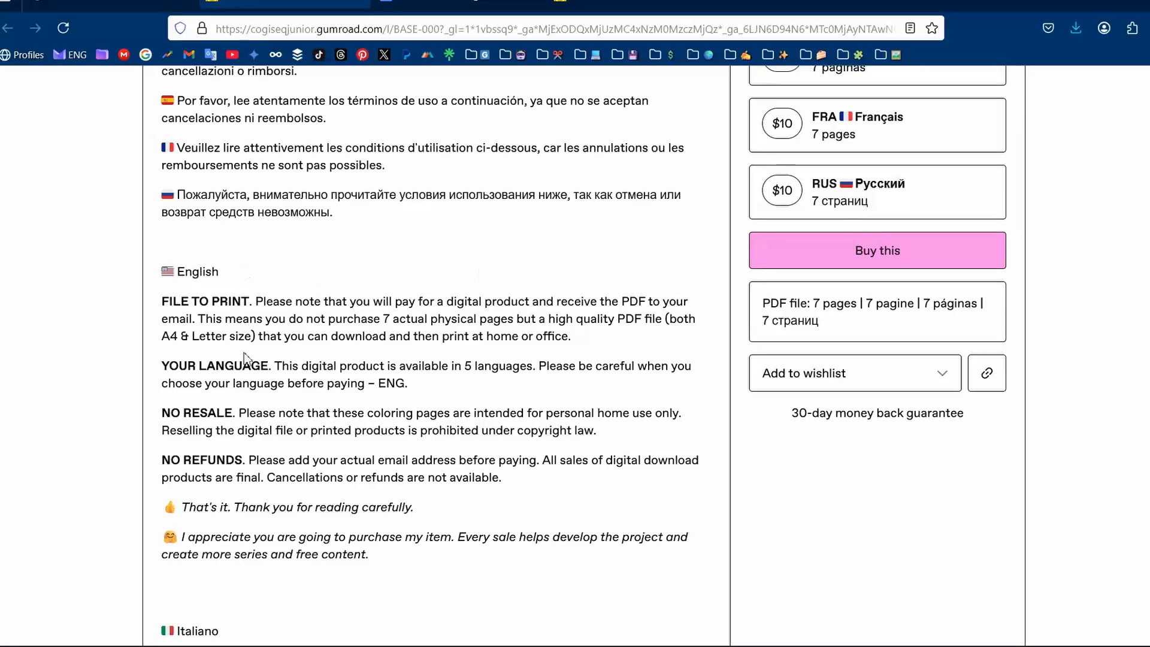
pyautogui.scroll(-3, 244, 358)
pyautogui.scroll(-6, 243, 358)
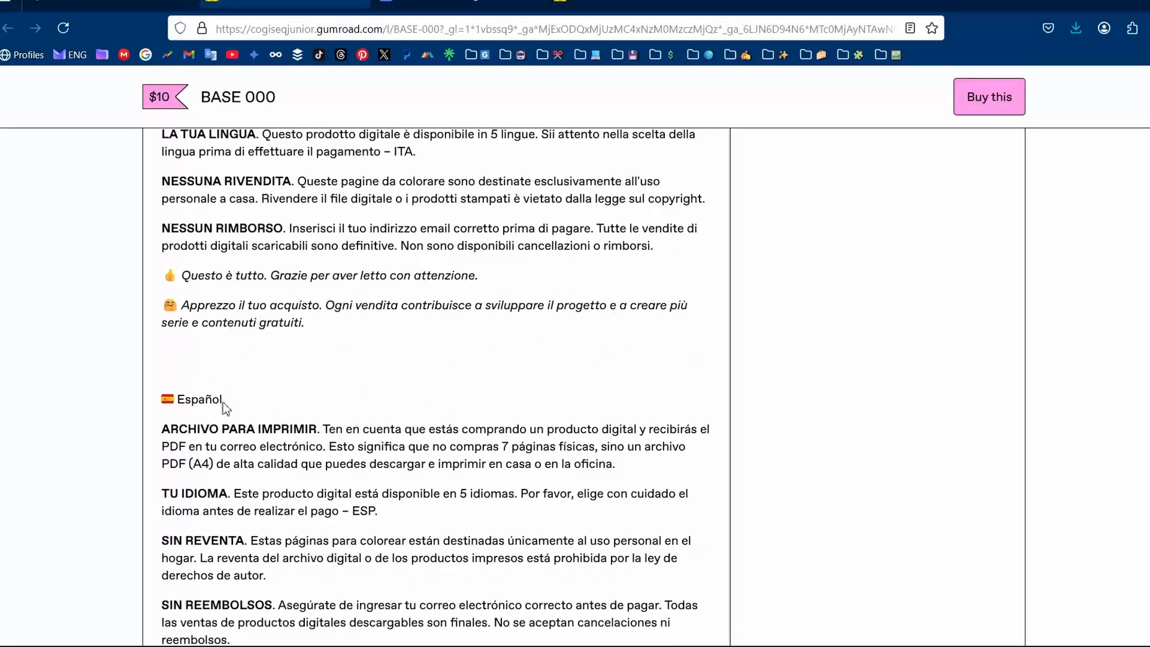
pyautogui.scroll(-7, 211, 382)
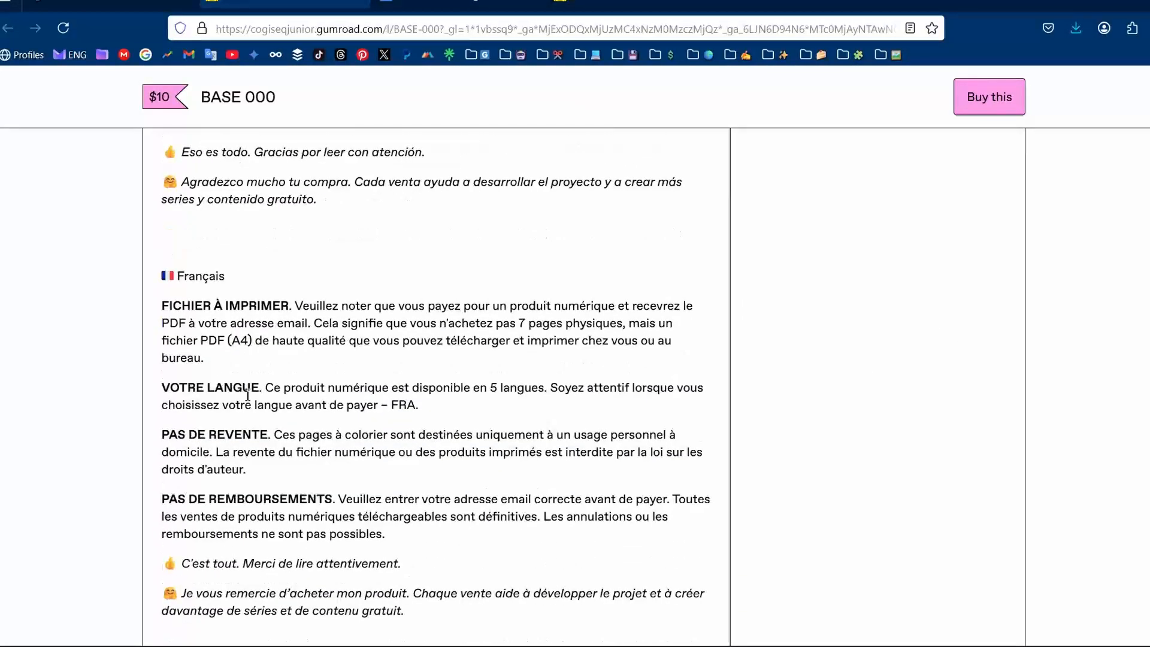
pyautogui.scroll(-8, 247, 395)
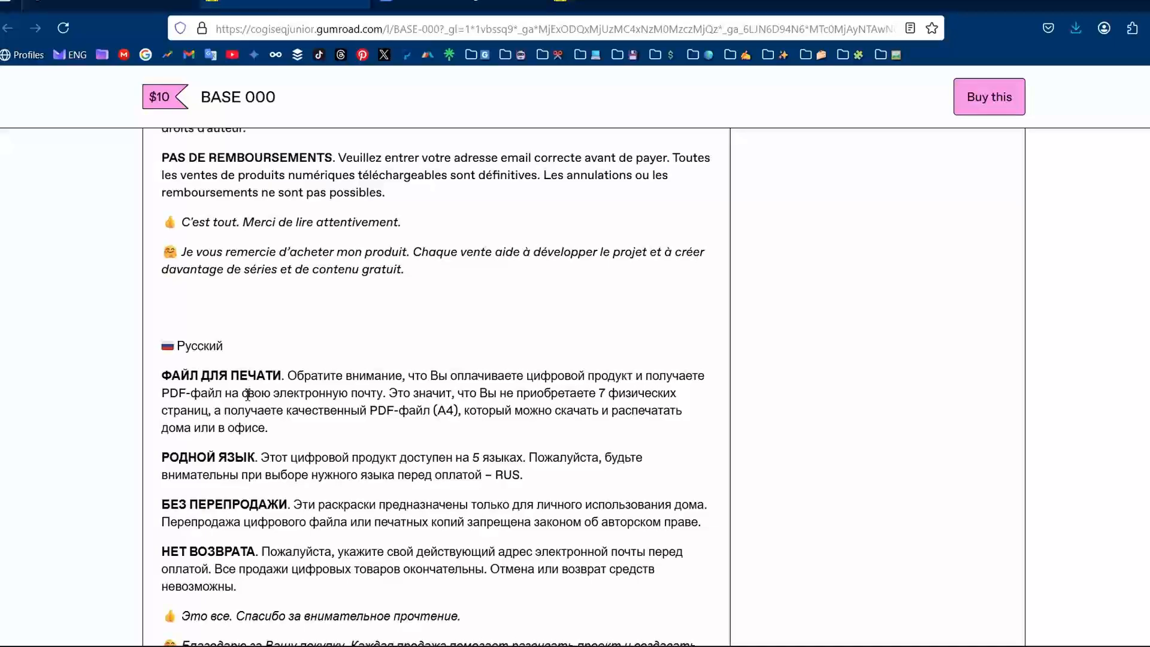
pyautogui.scroll(20, 247, 395)
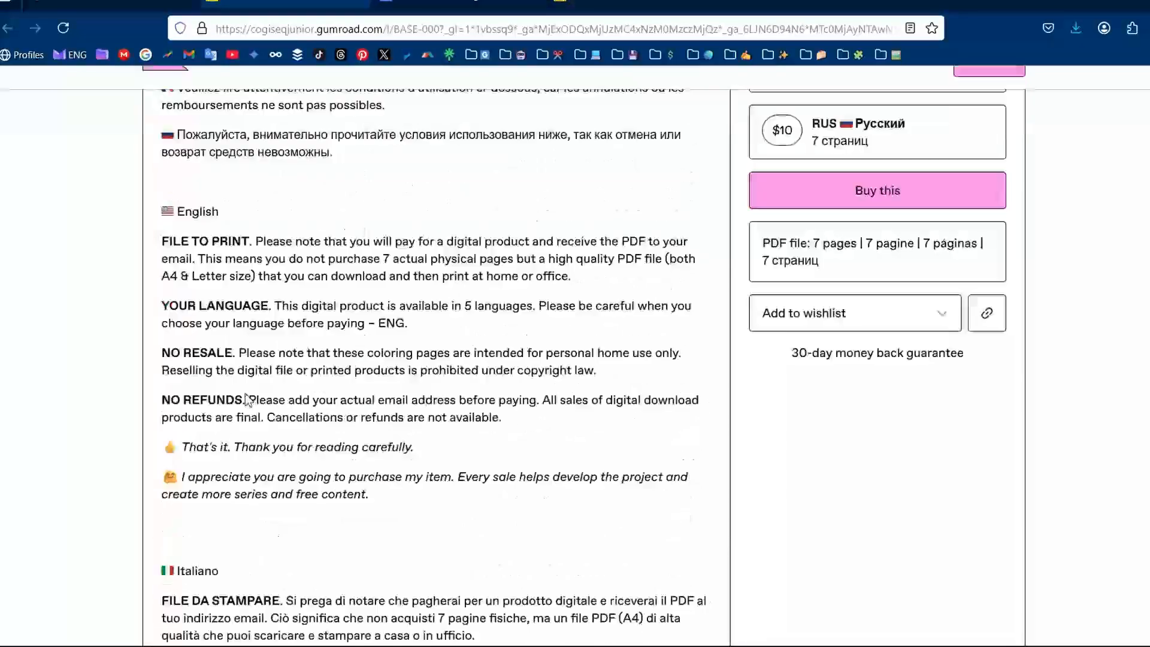
pyautogui.scroll(-2, 656, 489)
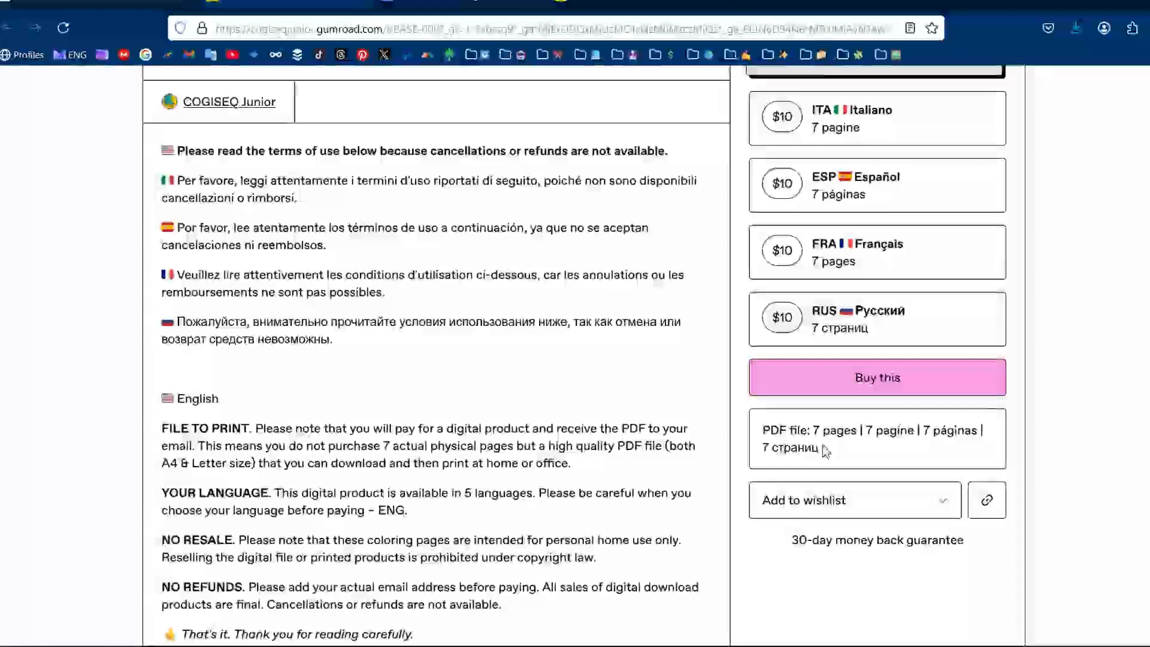
pyautogui.scroll(2, 827, 453)
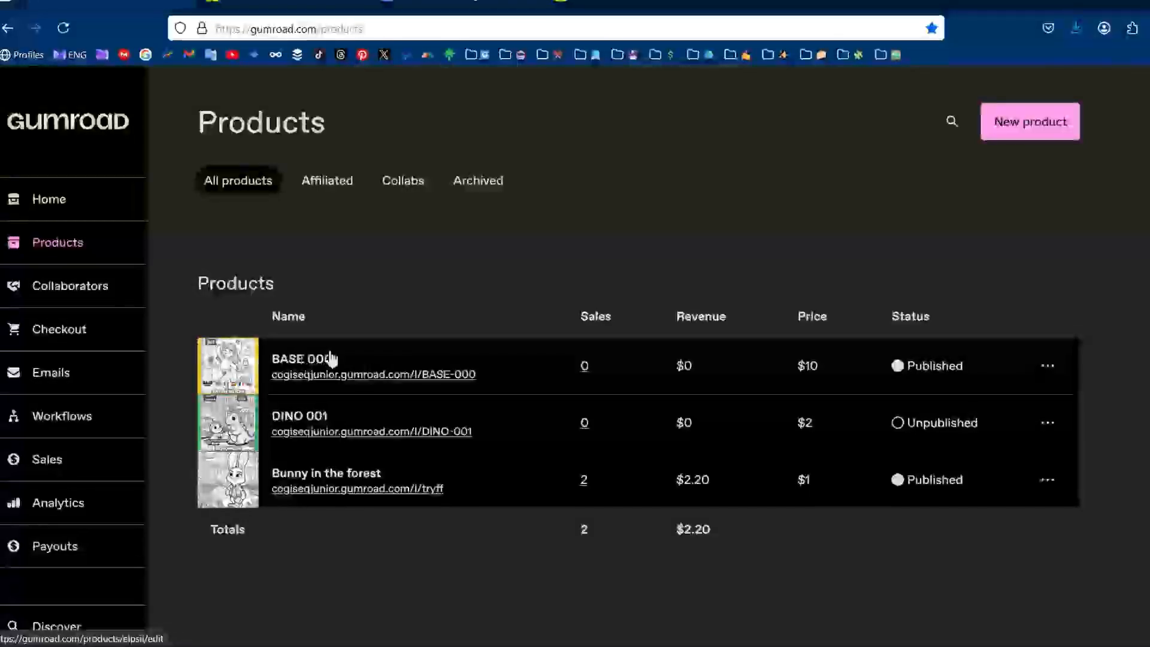
# Open BASE 000 for editing from the product list and clear its summary text in the product info
pyautogui.click(327, 360)
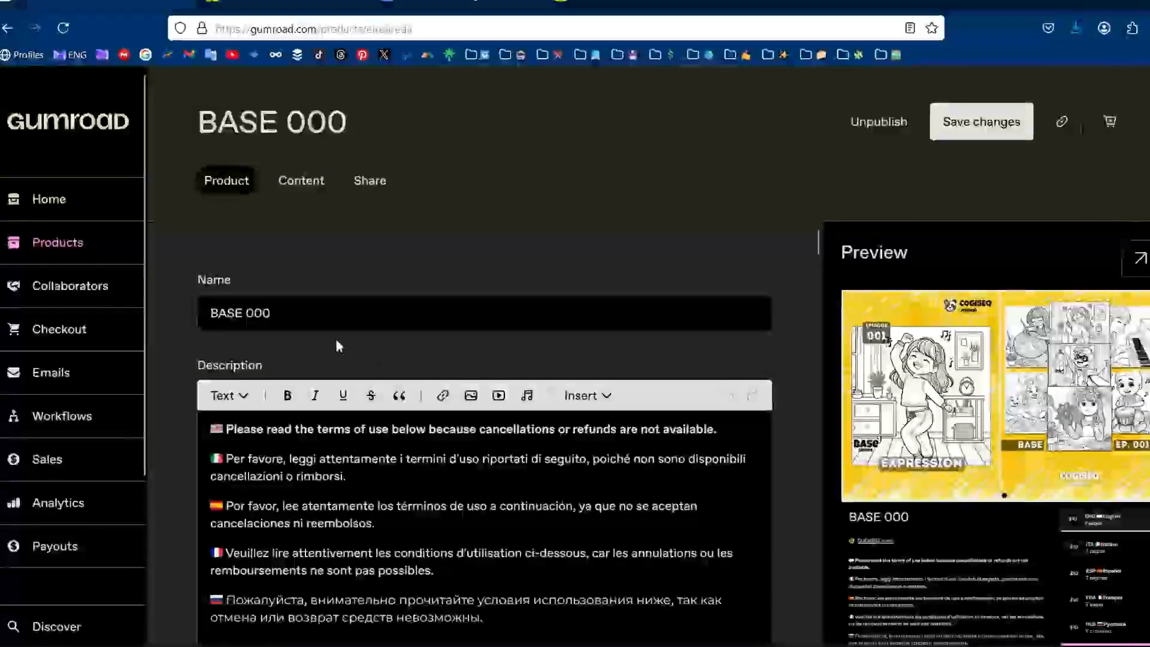
pyautogui.scroll(-3, 188, 411)
pyautogui.scroll(2, 185, 400)
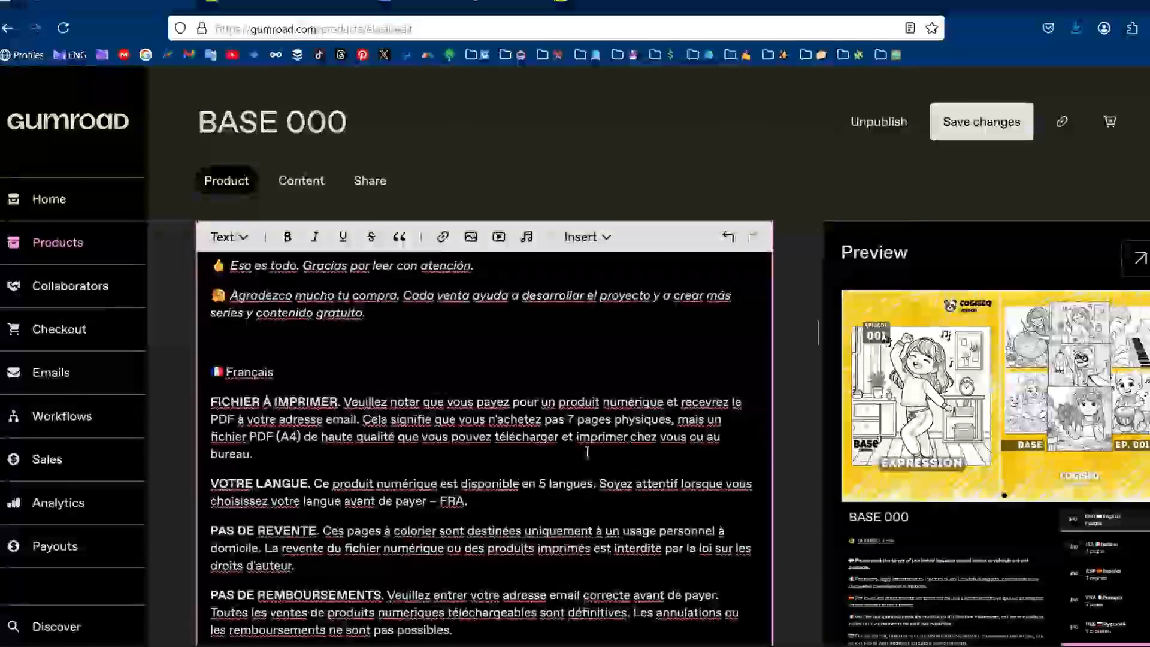
pyautogui.scroll(1, 587, 453)
pyautogui.scroll(15, 426, 491)
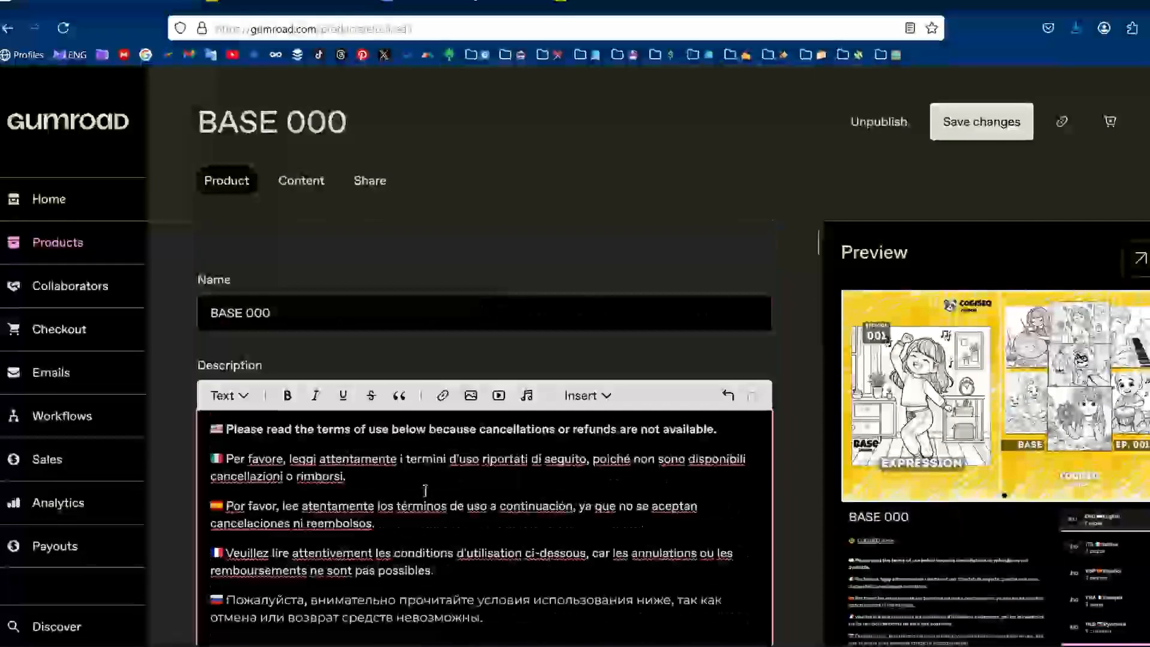
pyautogui.scroll(-7, 811, 445)
pyautogui.scroll(-10, 810, 444)
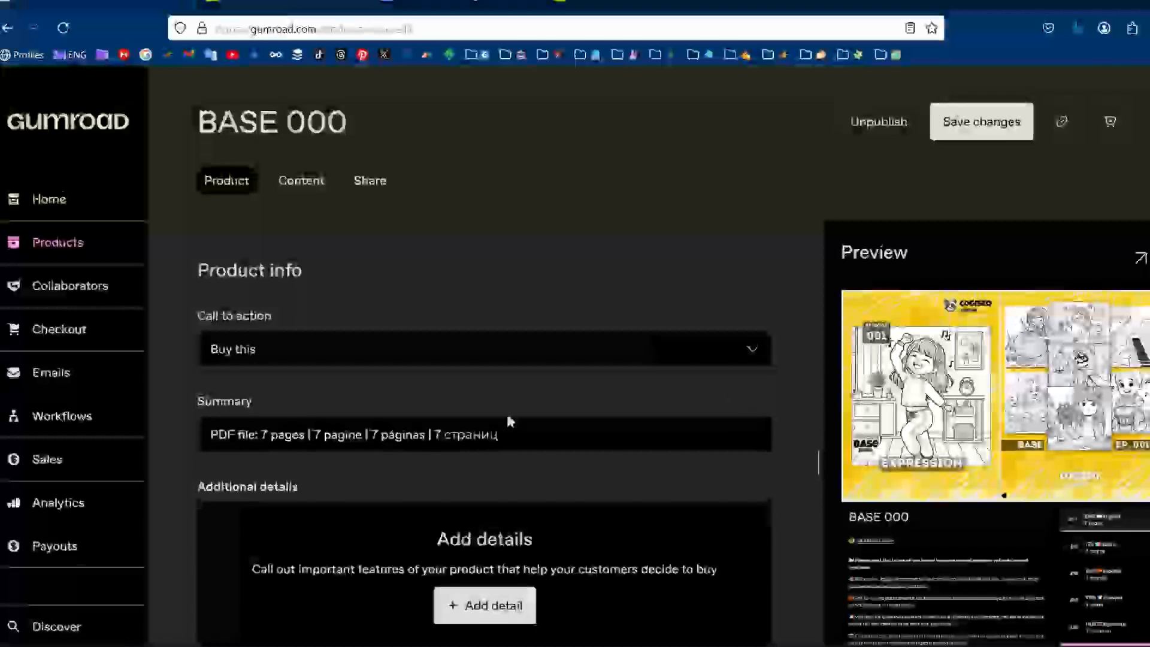
pyautogui.moveTo(533, 434); pyautogui.dragTo(103, 454)
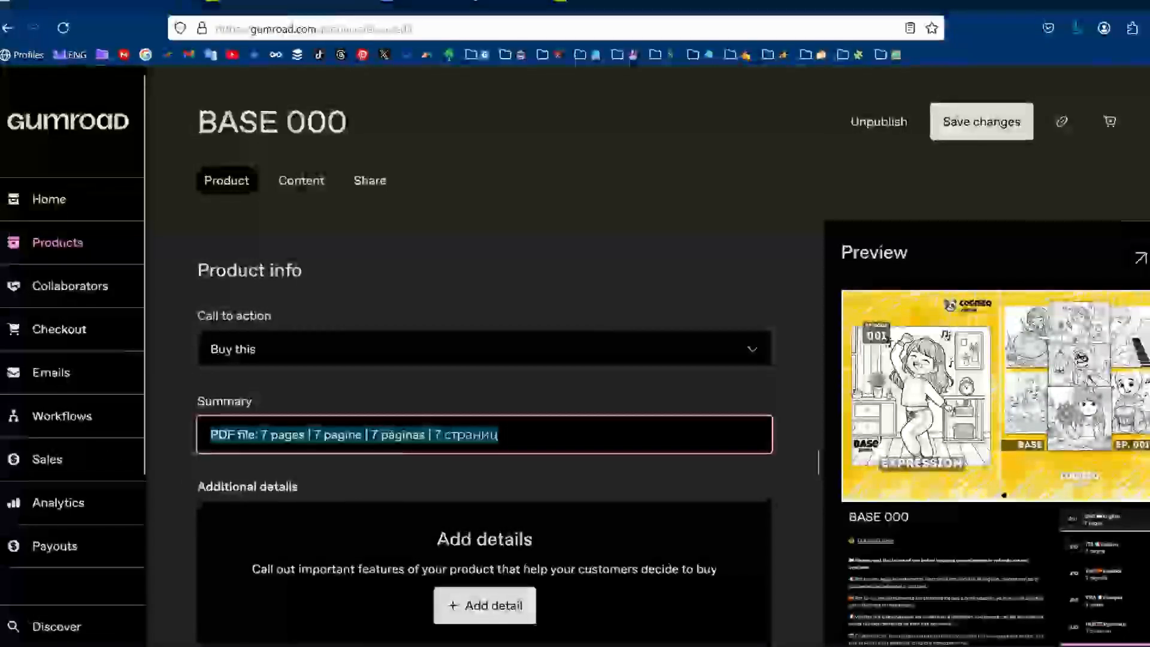
pyautogui.press('BackSpace')
# Change the English version's description to "PDF file: 7 pages"
pyautogui.scroll(-1, 233, 512)
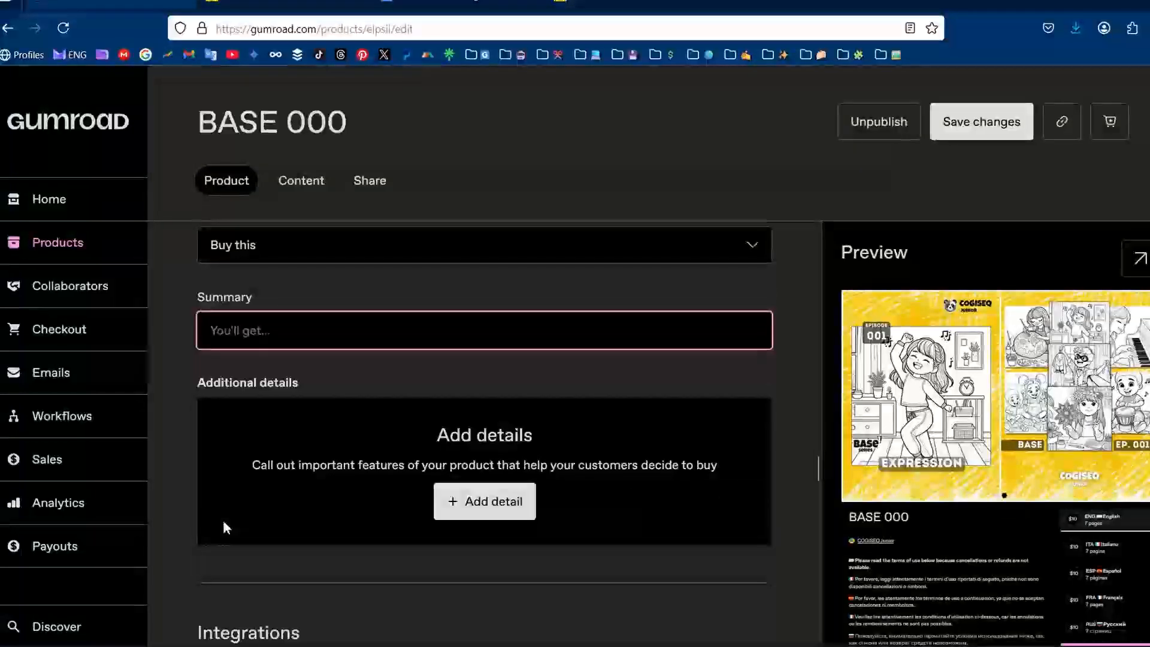
pyautogui.scroll(-7, 263, 480)
pyautogui.scroll(-6, 642, 390)
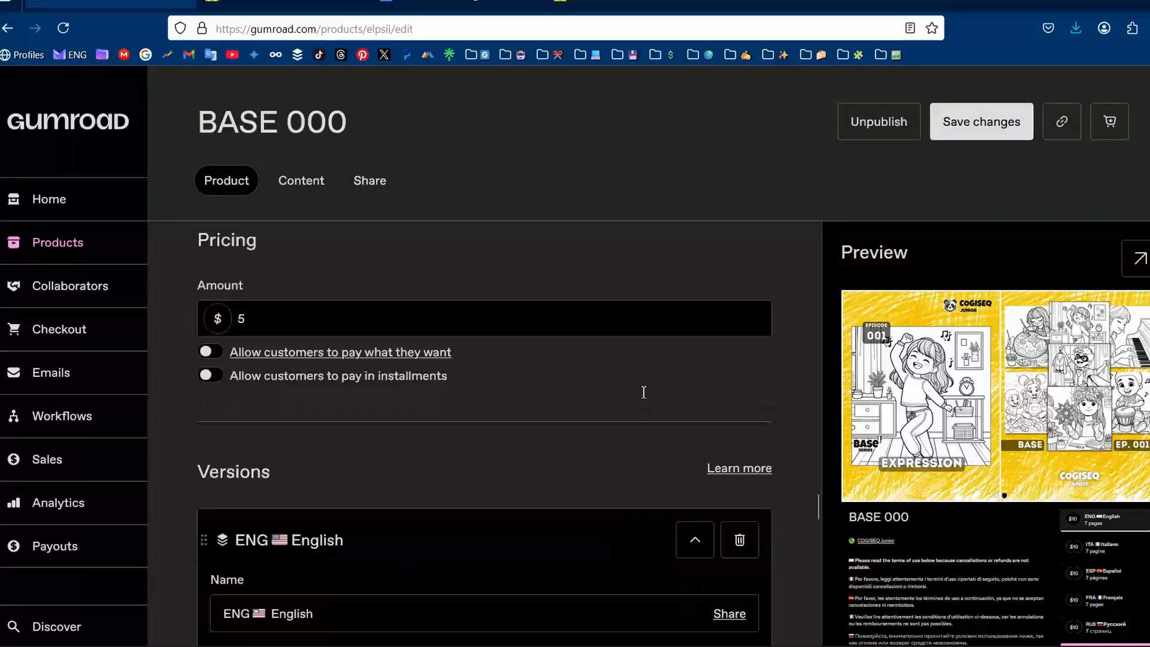
pyautogui.click(223, 331)
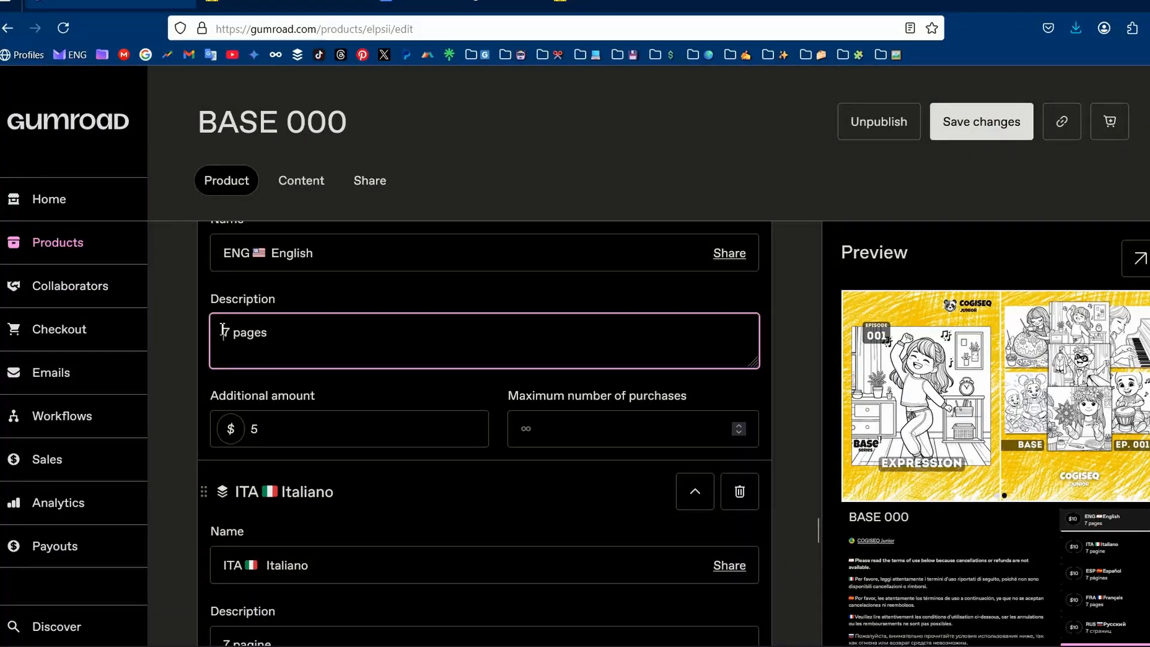
pyautogui.write('PDF')
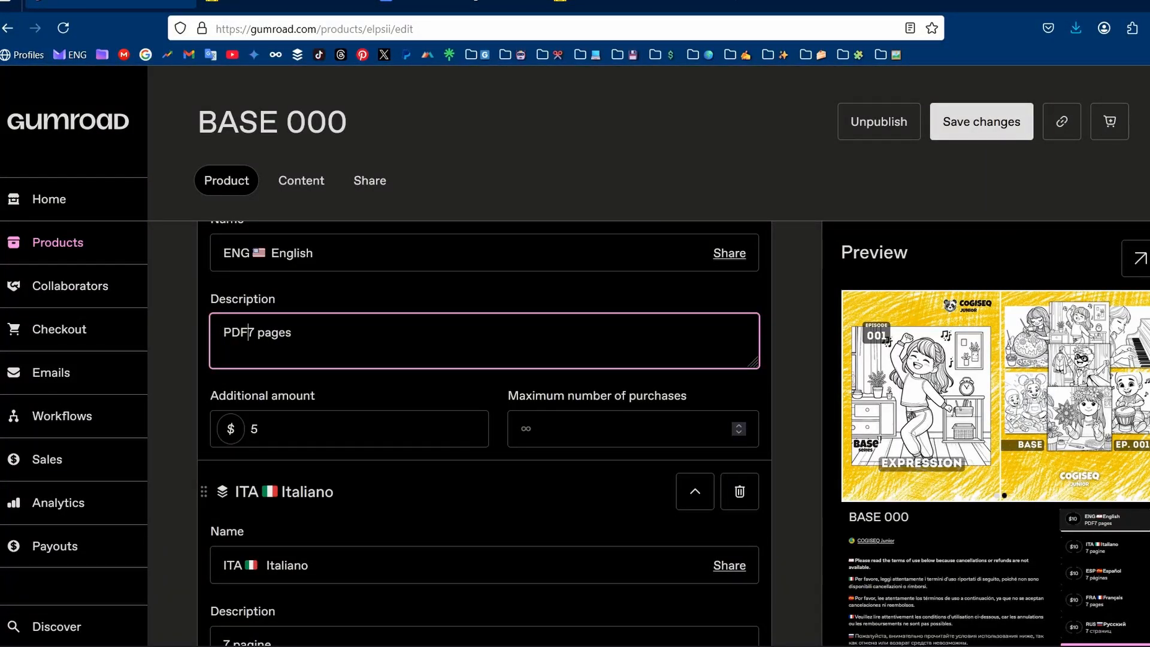
pyautogui.write(' file:')
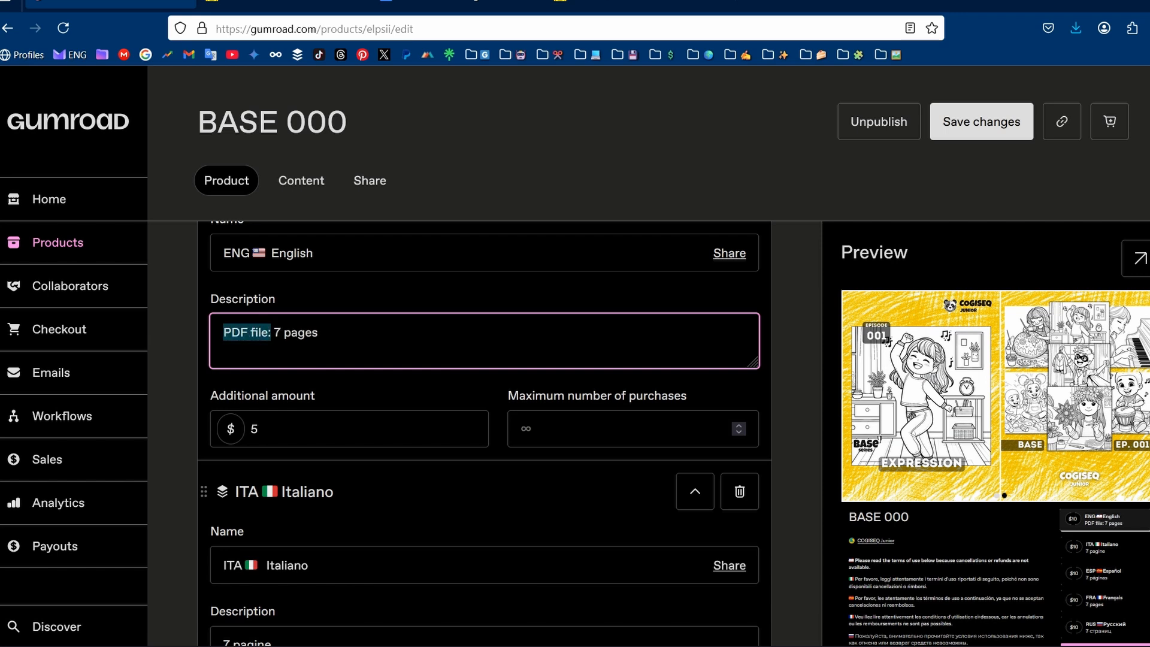
# Set the Italian version's description to "PDF: 7 pagine" and add the "PDF:" prefix to the Spanish, French and Russian descriptions
pyautogui.scroll(-3, 252, 367)
pyautogui.click(226, 437)
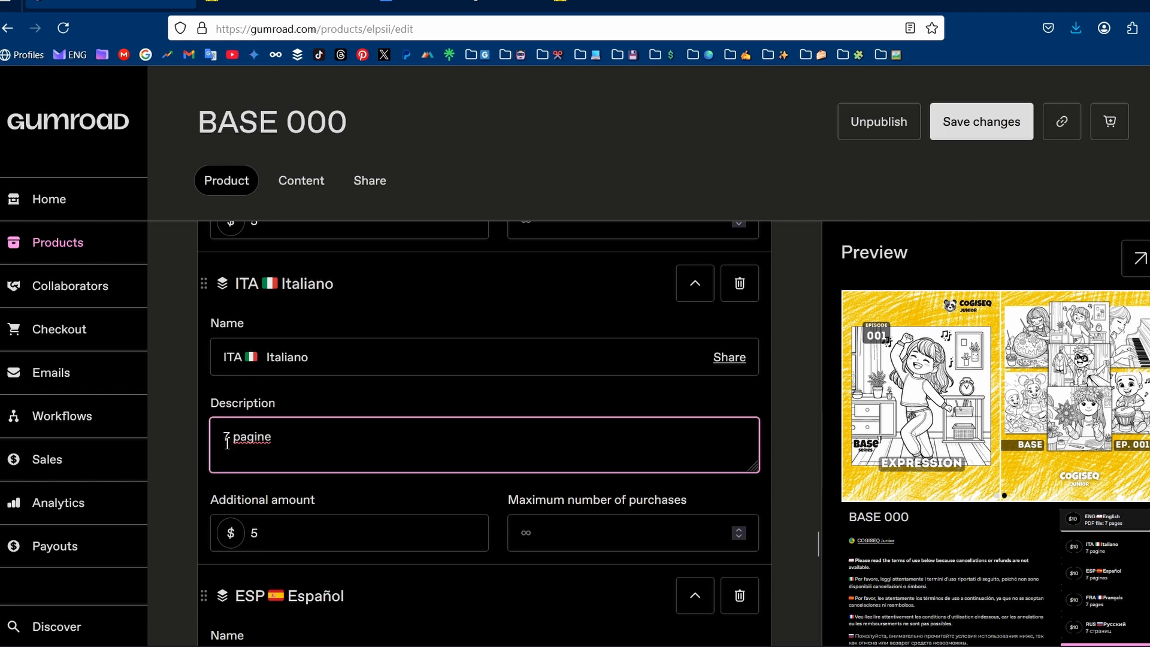
pyautogui.write('PDF file:')
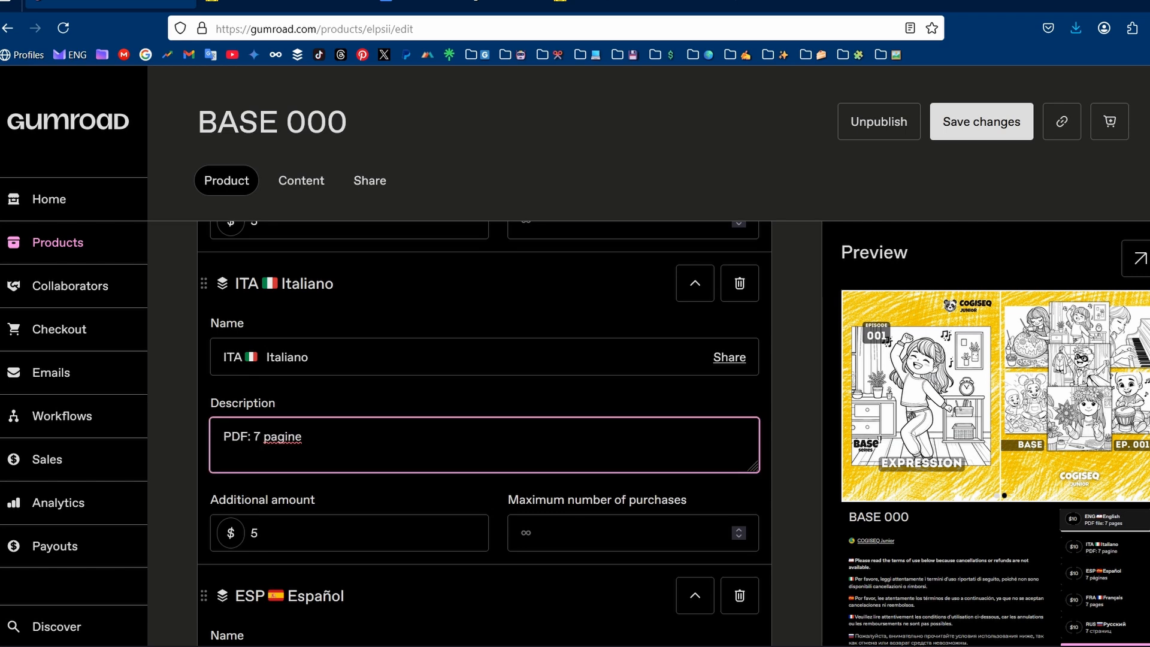
pyautogui.scroll(-15, 188, 570)
# Clear the additional amount of the Russian, French, Spanish, Italian and English versions
pyautogui.click(234, 533)
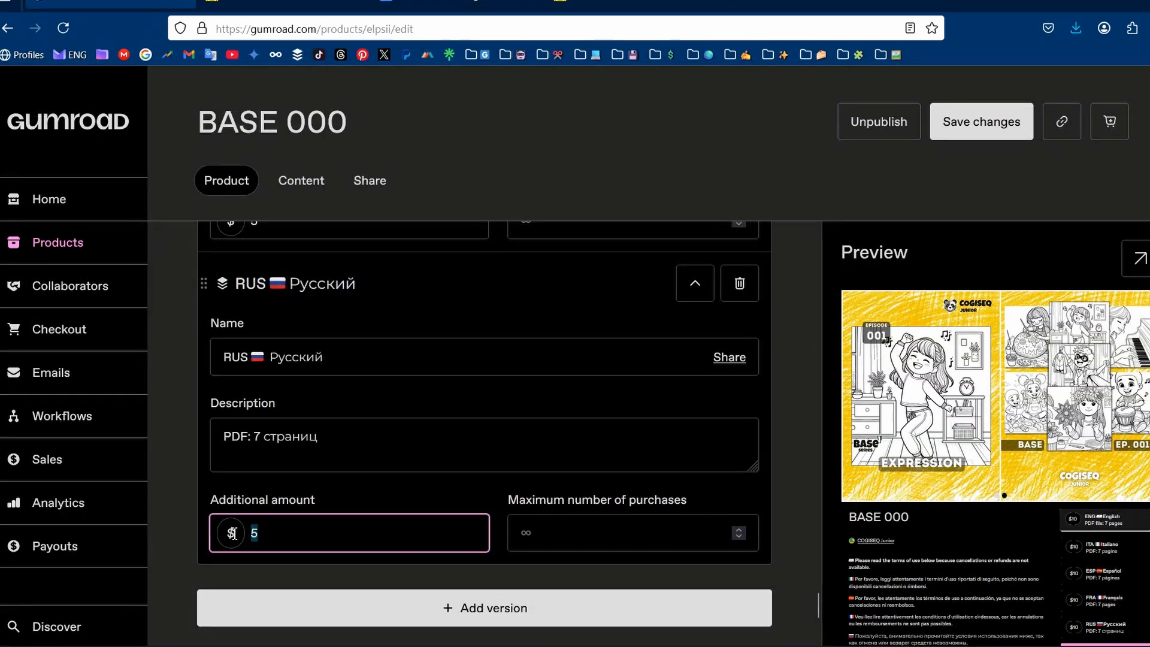
pyautogui.press('BackSpace')
pyautogui.scroll(2, 275, 329)
pyautogui.click(275, 327)
pyautogui.press('BackSpace')
pyautogui.scroll(5, 272, 386)
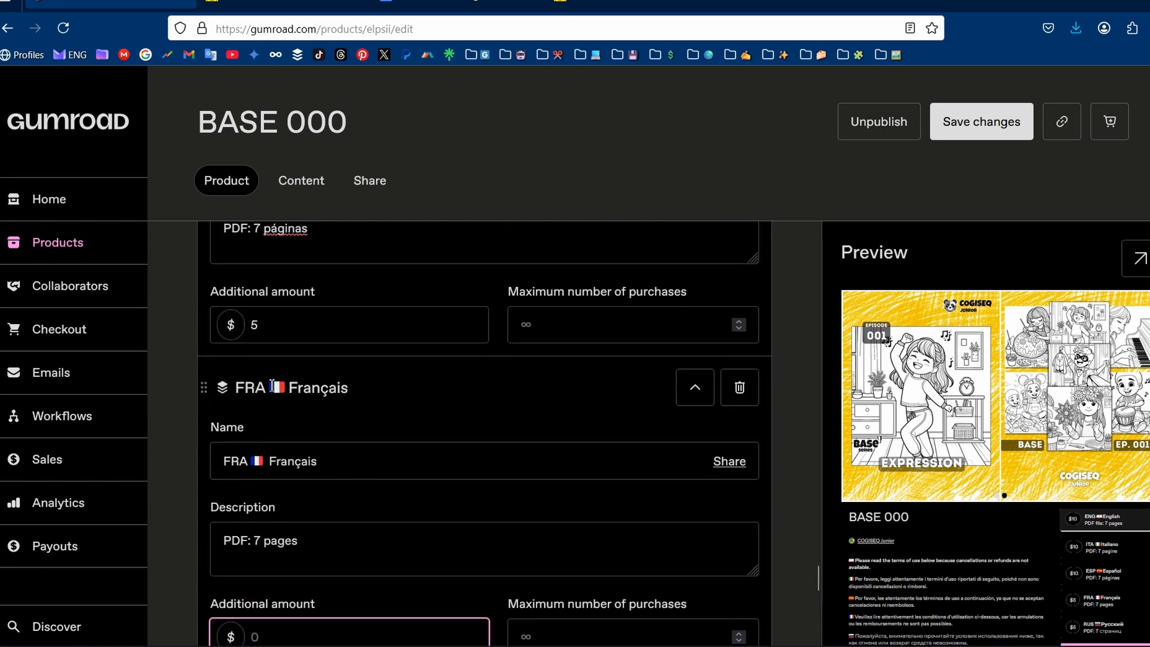
pyautogui.click(275, 327)
pyautogui.press('BackSpace')
pyautogui.scroll(5, 282, 366)
pyautogui.click(245, 339)
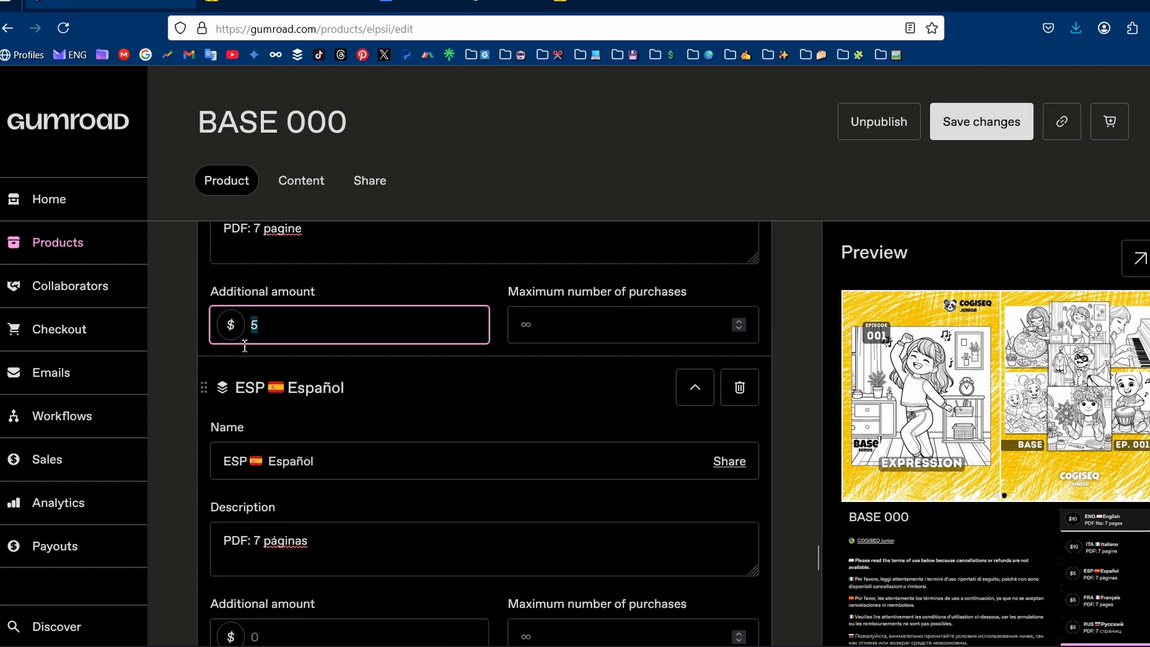
pyautogui.press('BackSpace')
pyautogui.scroll(3, 287, 407)
pyautogui.doubleClick(261, 330)
pyautogui.press('BackSpace')
pyautogui.scroll(3, 258, 420)
pyautogui.scroll(-2, 204, 464)
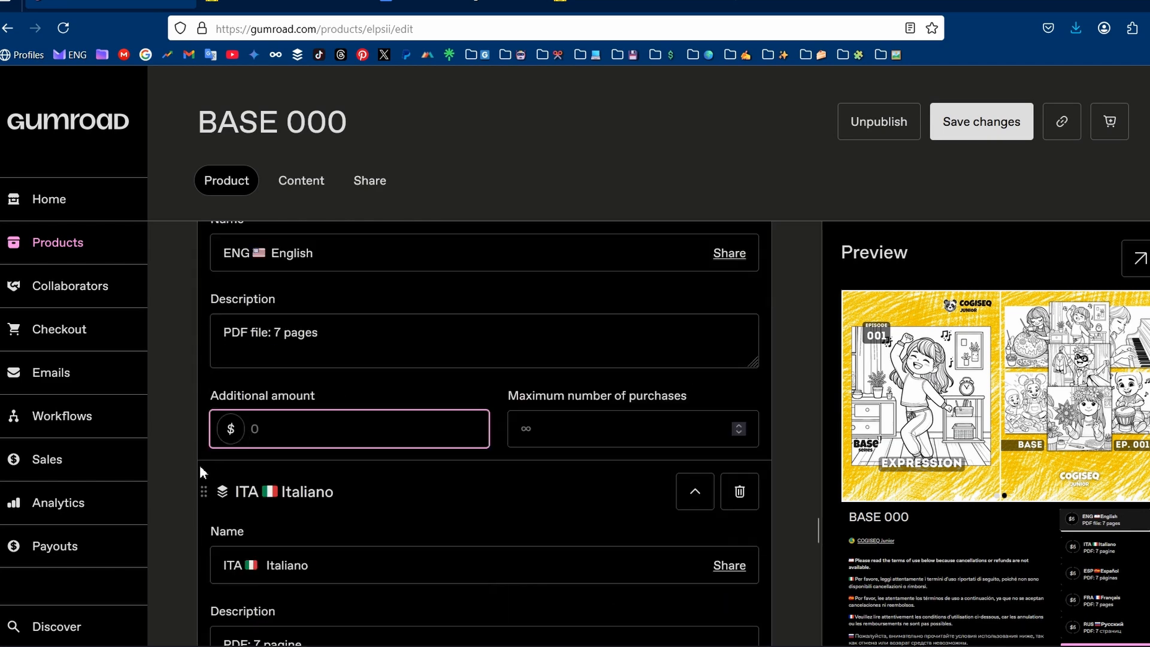
# Check the amounts and descriptions of all five language versions and save the product changes
pyautogui.scroll(-15, 181, 481)
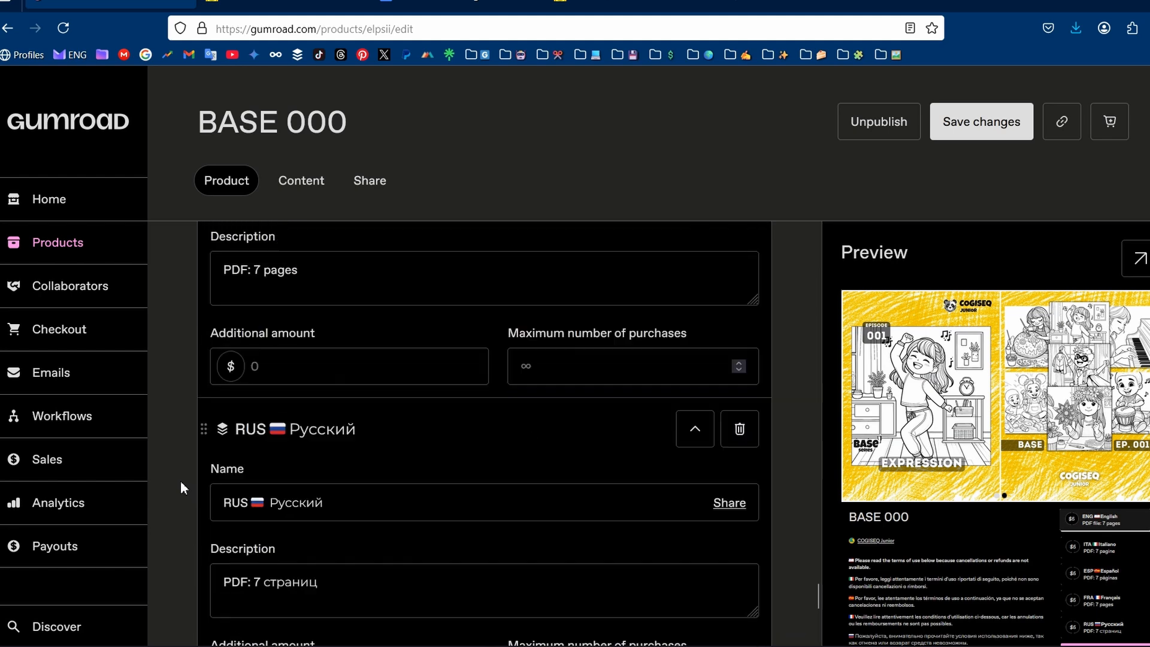
pyautogui.scroll(-5, 181, 481)
pyautogui.scroll(15, 181, 480)
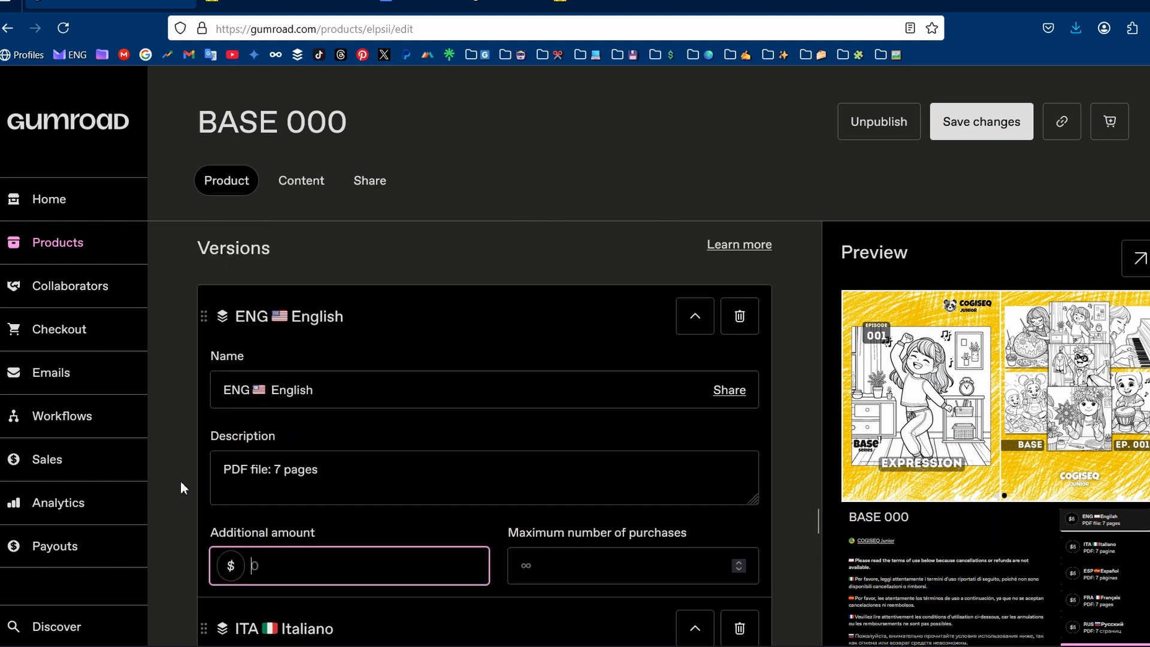
pyautogui.click(989, 124)
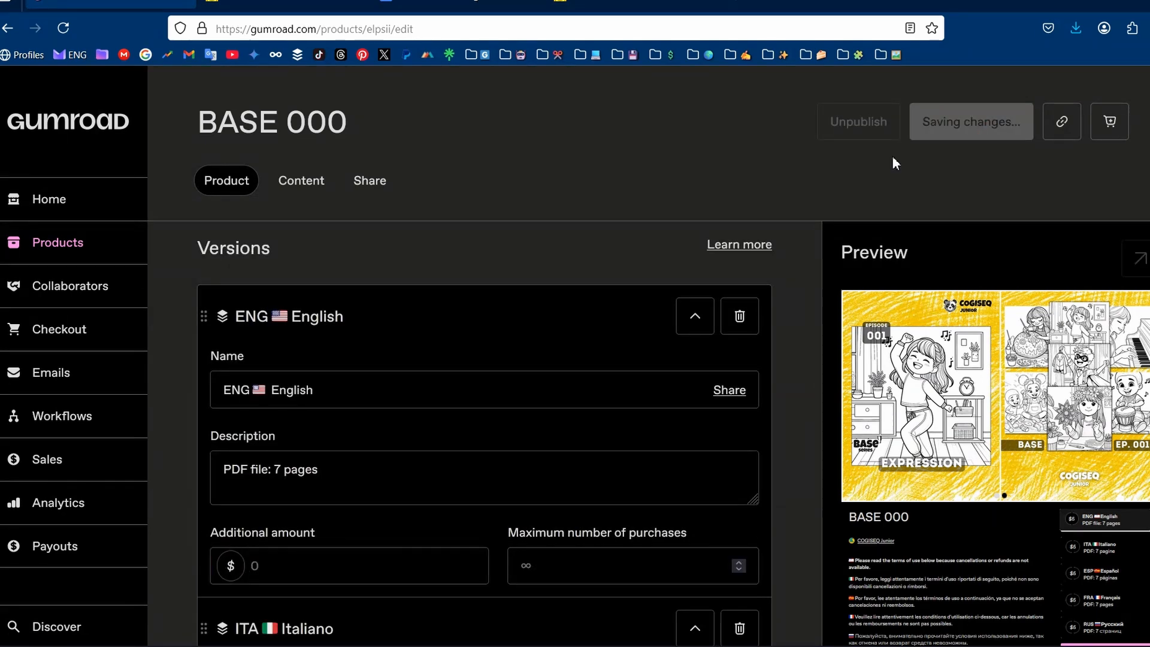
# Reload the public BASE 000 page and check the prices and descriptions of its language versions
pyautogui.click(299, 2)
pyautogui.click(63, 29)
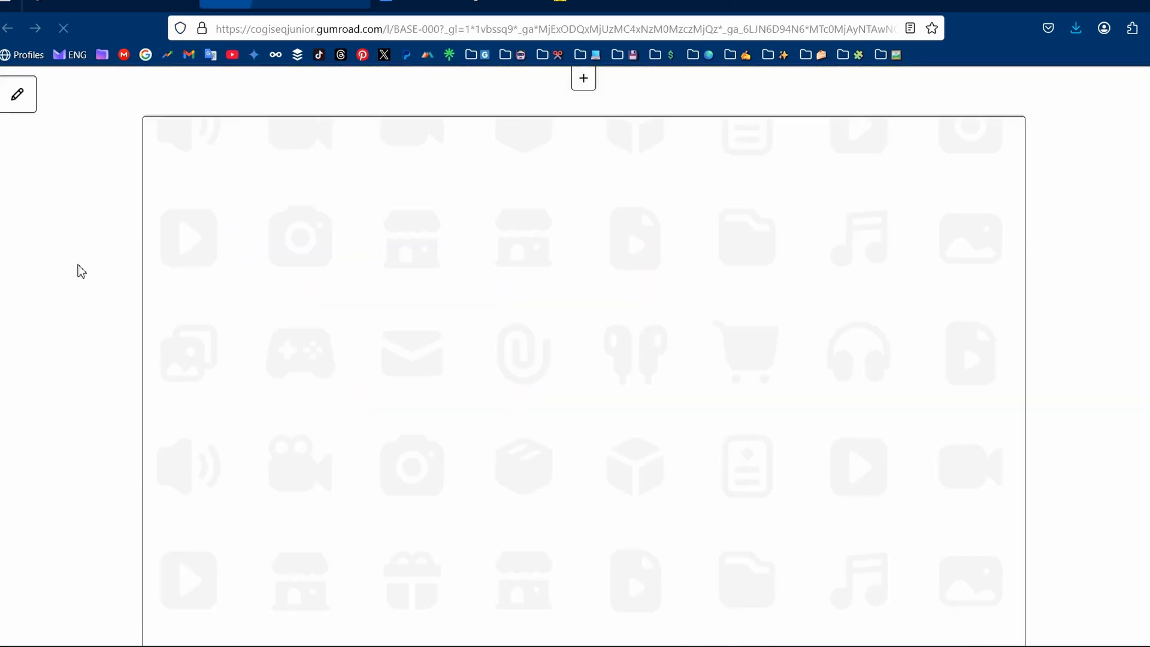
pyautogui.scroll(-10, 157, 414)
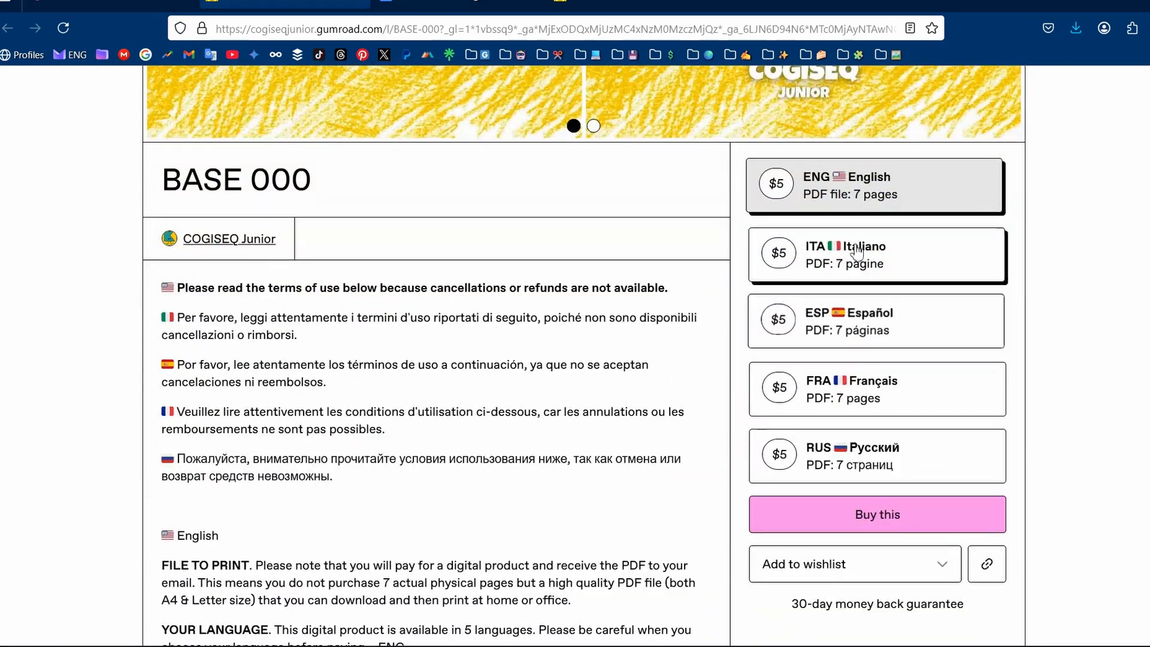
pyautogui.scroll(-13, 442, 501)
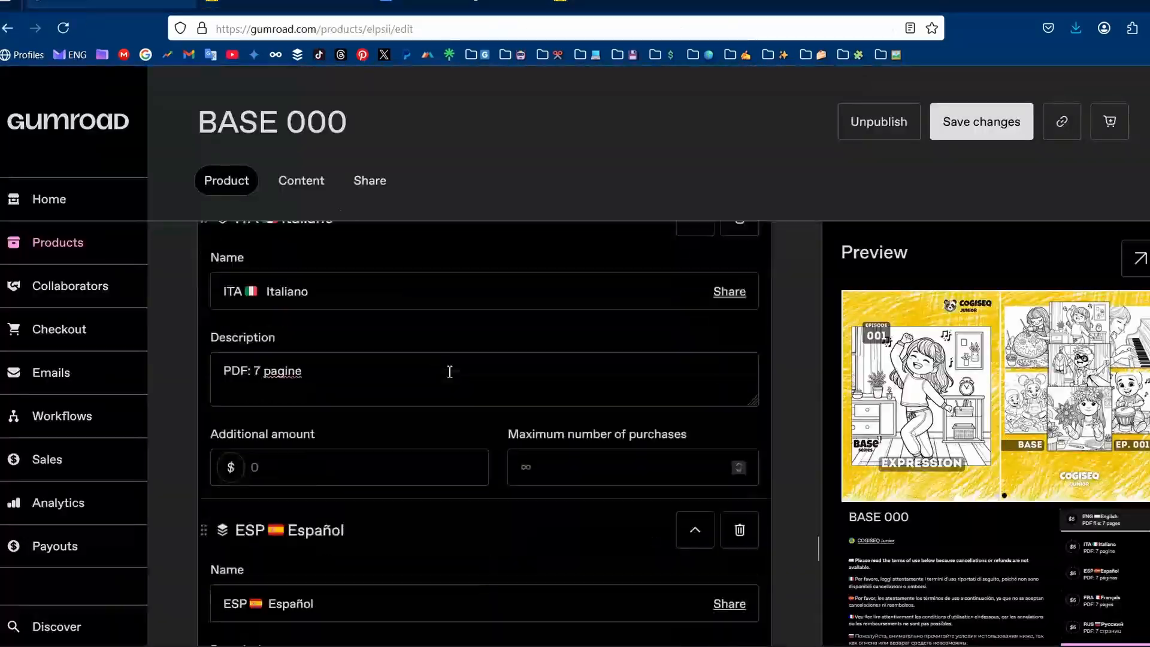
# Rework the blank line above the Español section of the product description and save the changes
pyautogui.scroll(15, 450, 372)
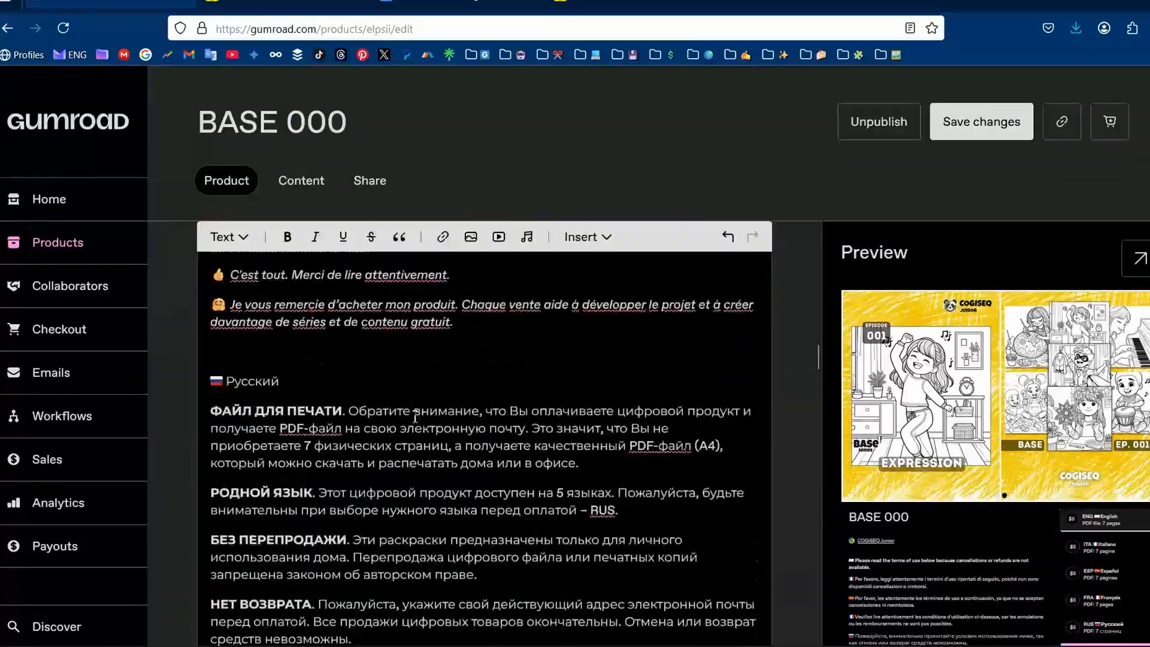
pyautogui.scroll(7, 264, 416)
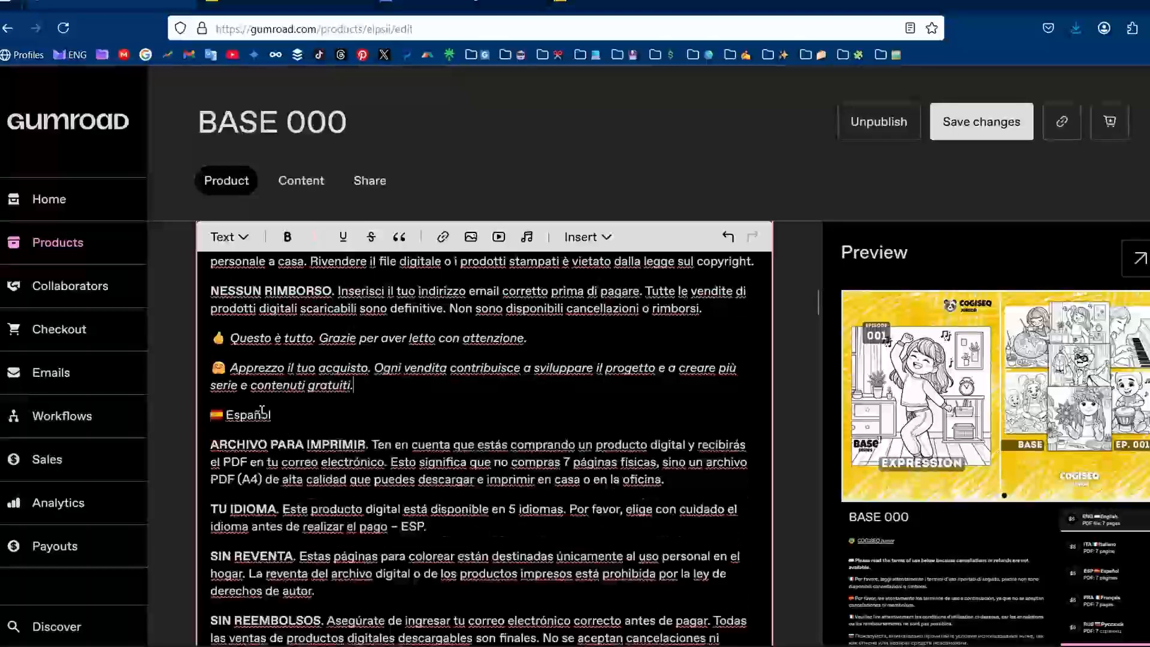
pyautogui.click(973, 129)
# Reload the public BASE 000 page and check the spacing between the Italian and Español sections
pyautogui.click(287, 3)
pyautogui.click(63, 29)
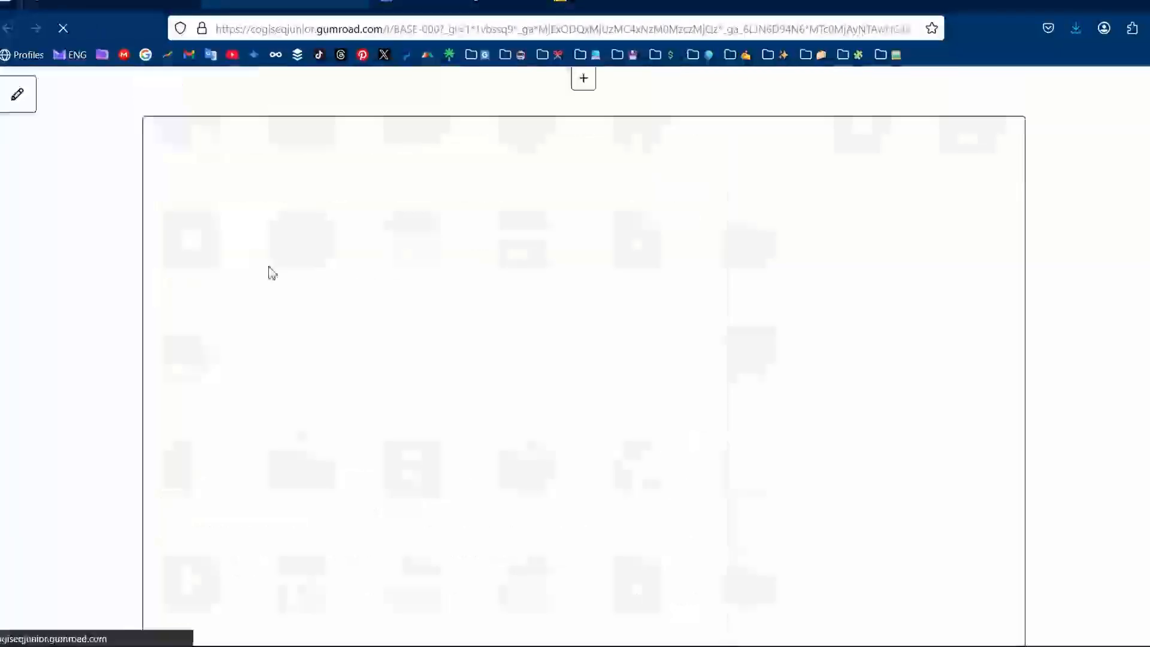
pyautogui.scroll(-15, 345, 336)
pyautogui.scroll(-6, 336, 334)
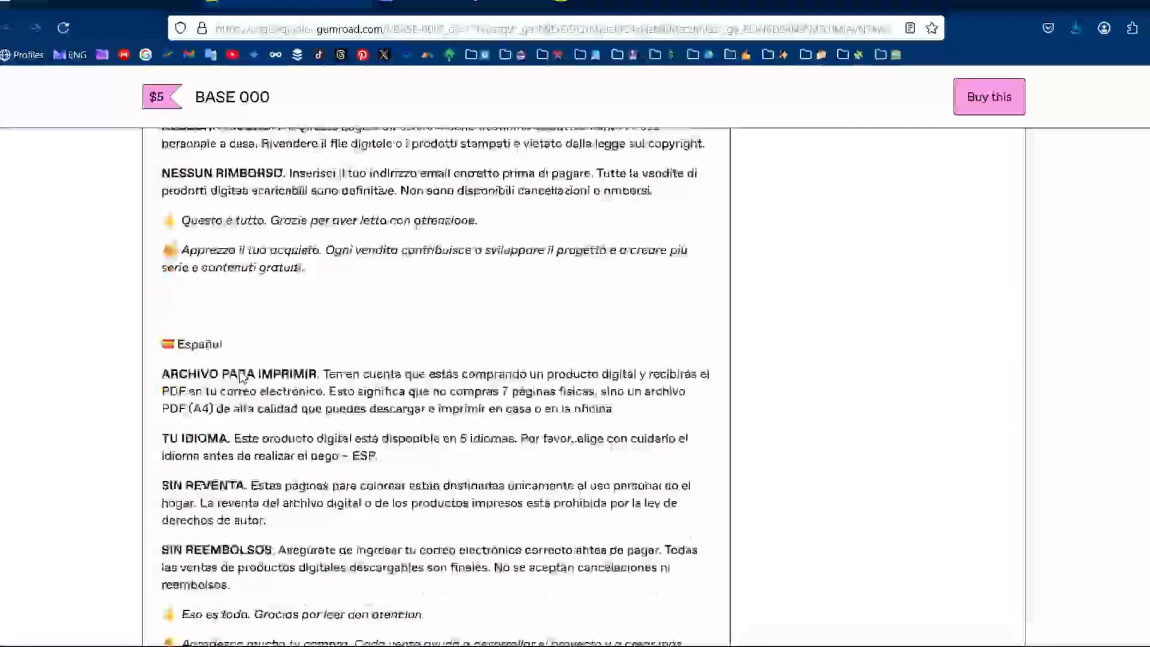
# Remove and reinsert the blank line above the Español section of the product description and save the changes
pyautogui.click(108, 3)
pyautogui.click(215, 449)
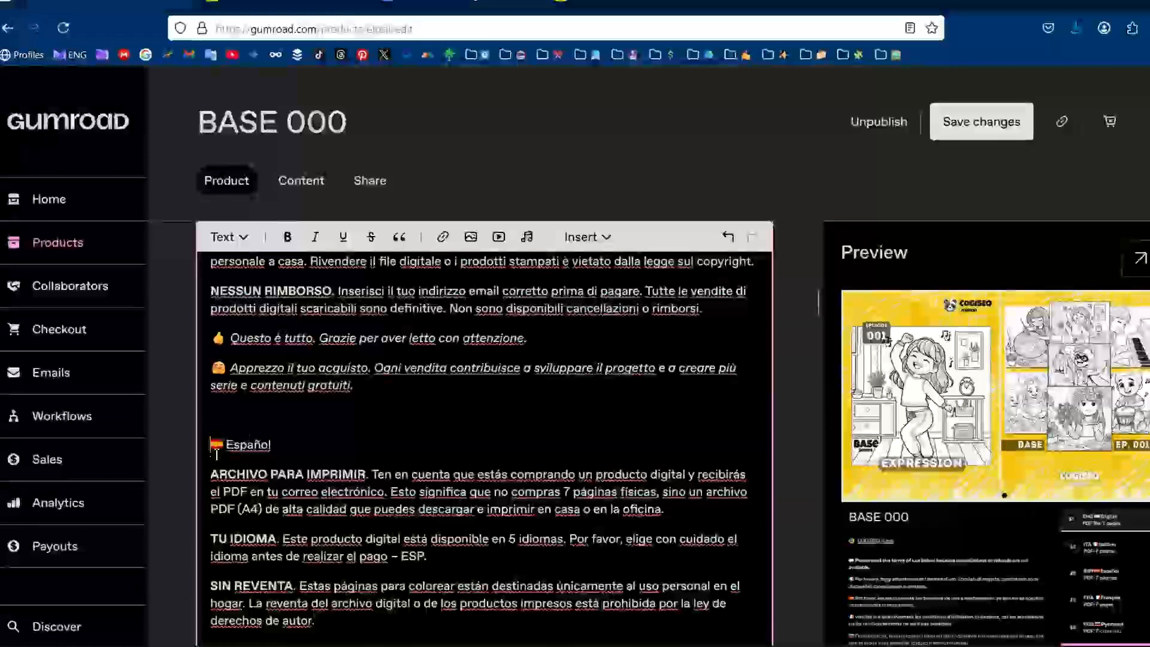
pyautogui.press('BackSpace')
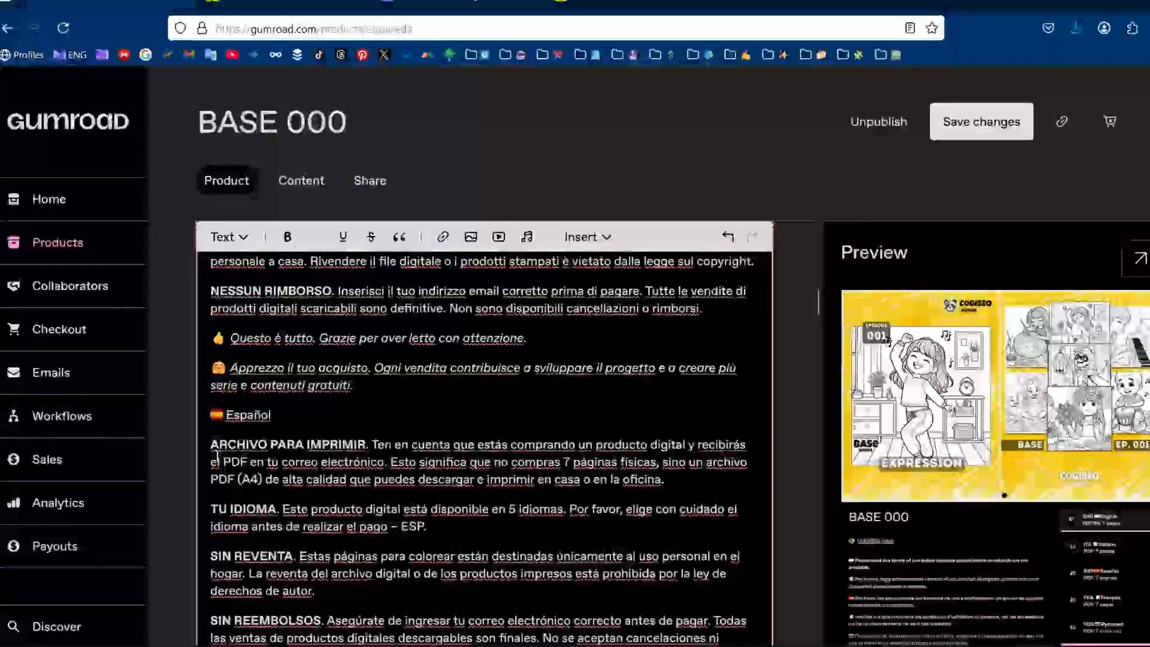
pyautogui.press('Return')
pyautogui.click(982, 128)
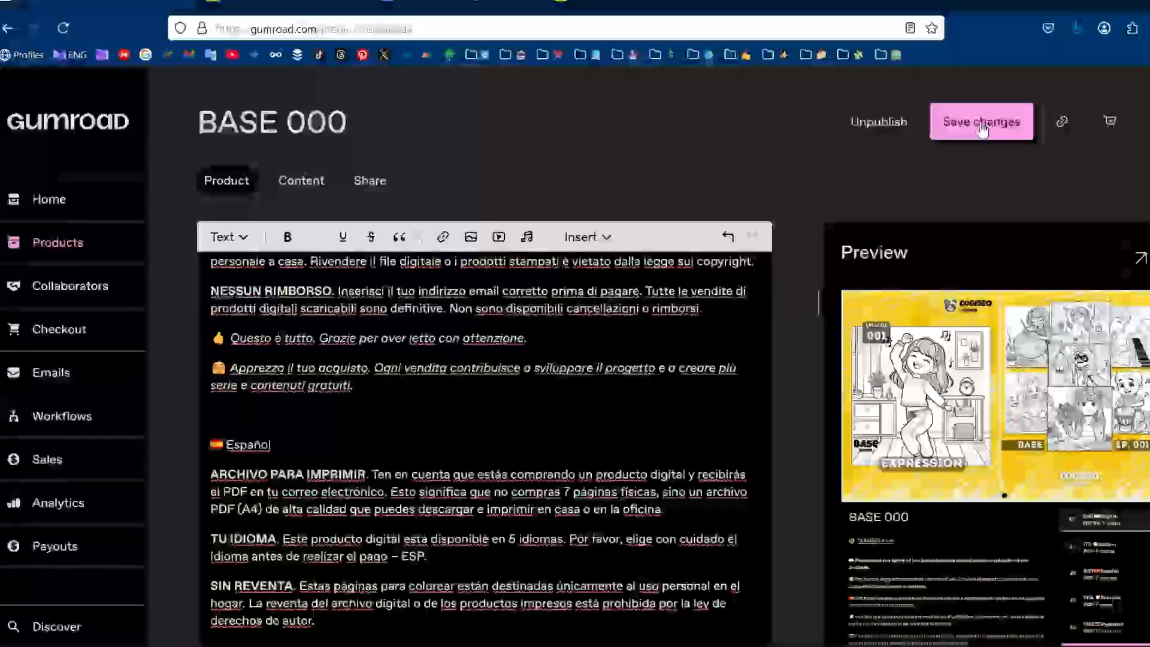
# Reload the public BASE 000 page and check the spacing between all the language sections of the description
pyautogui.click(269, 7)
pyautogui.click(64, 31)
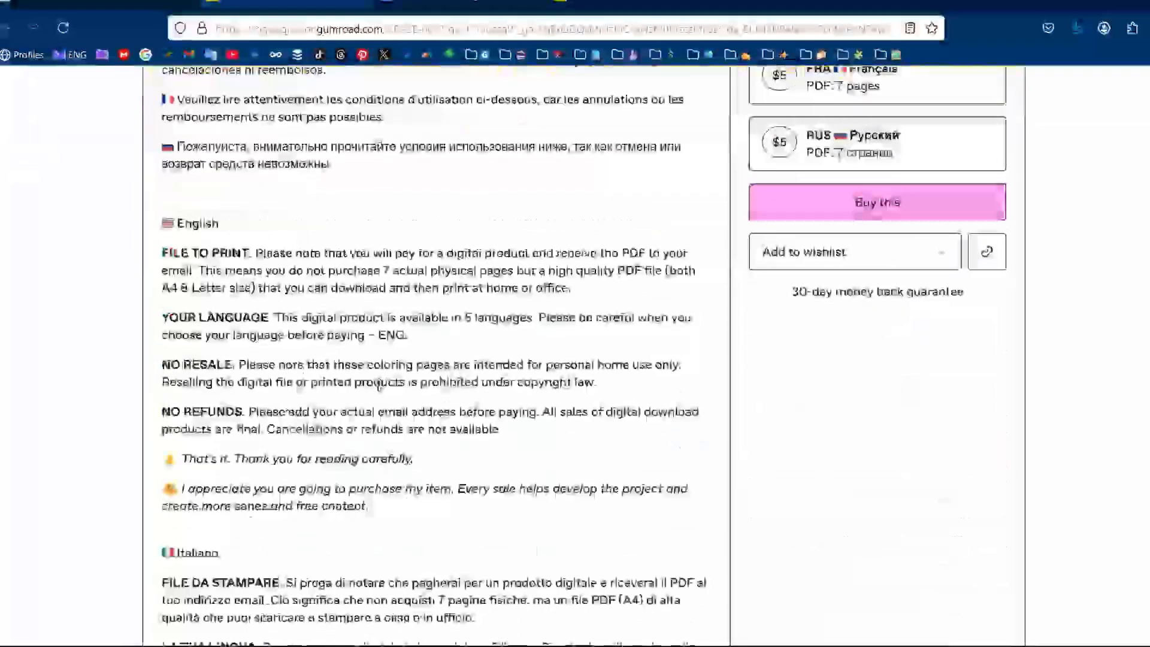
pyautogui.scroll(-12, 377, 396)
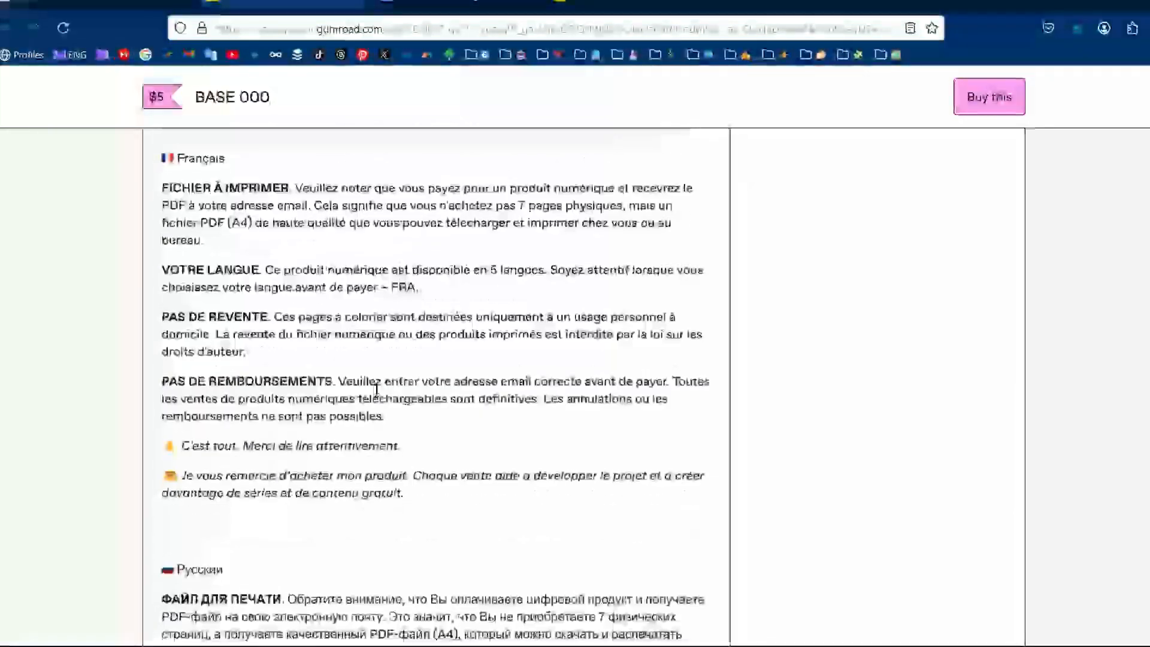
pyautogui.scroll(15, 376, 392)
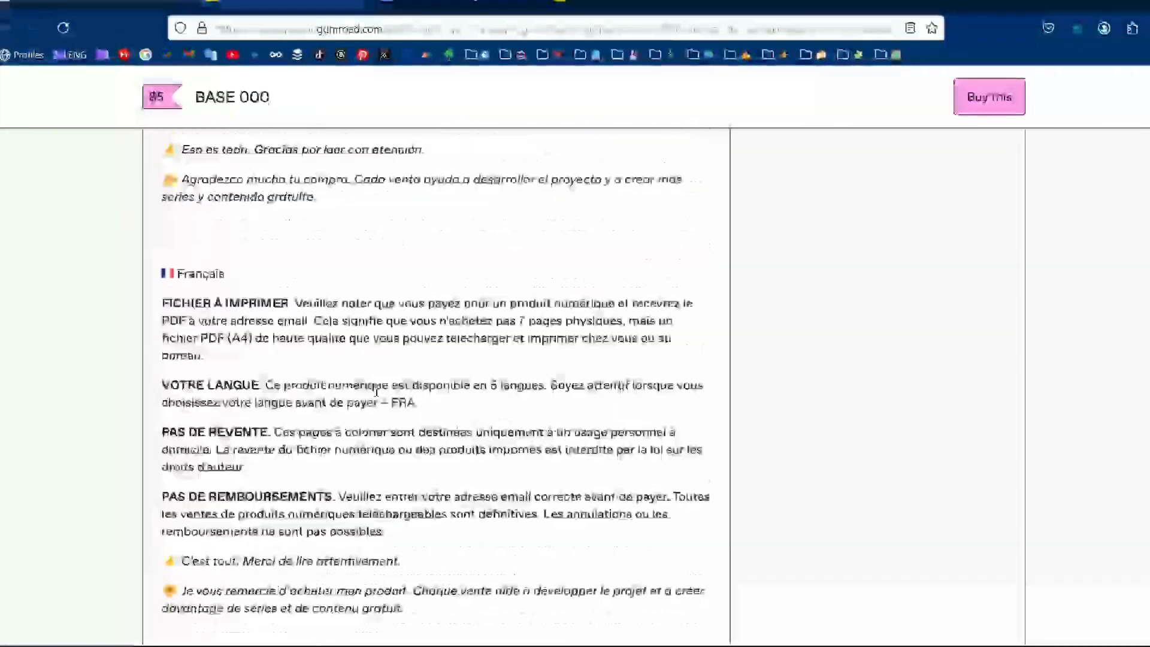
pyautogui.scroll(-15, 376, 395)
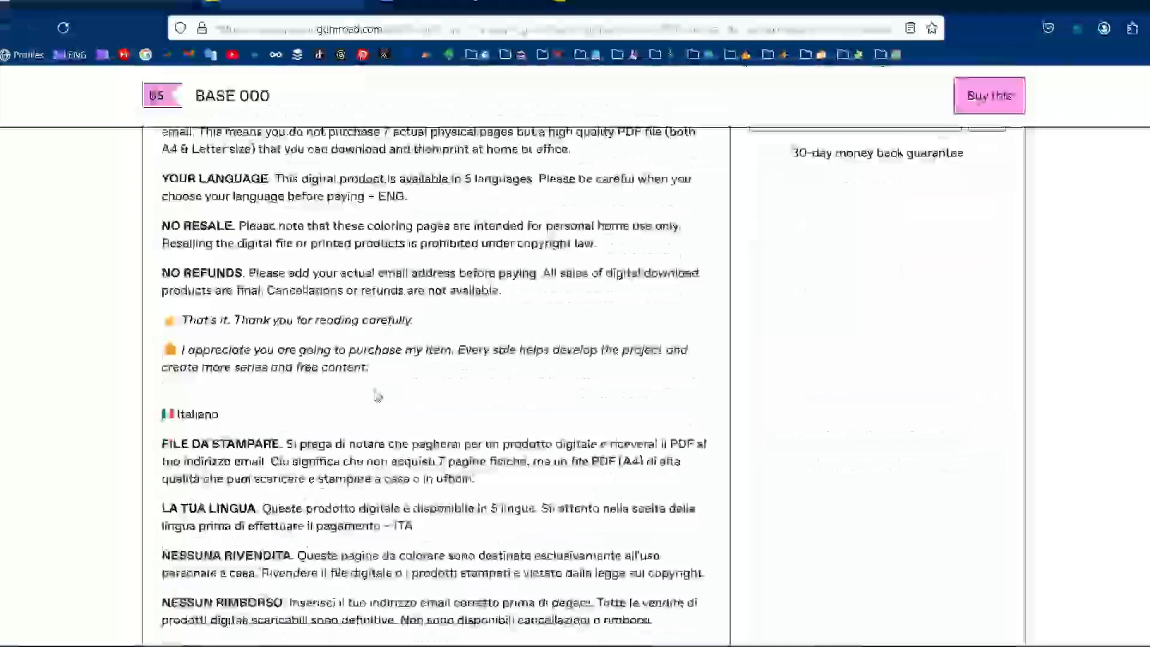
pyautogui.scroll(10, 375, 398)
pyautogui.scroll(4, 377, 398)
pyautogui.scroll(-2, 539, 455)
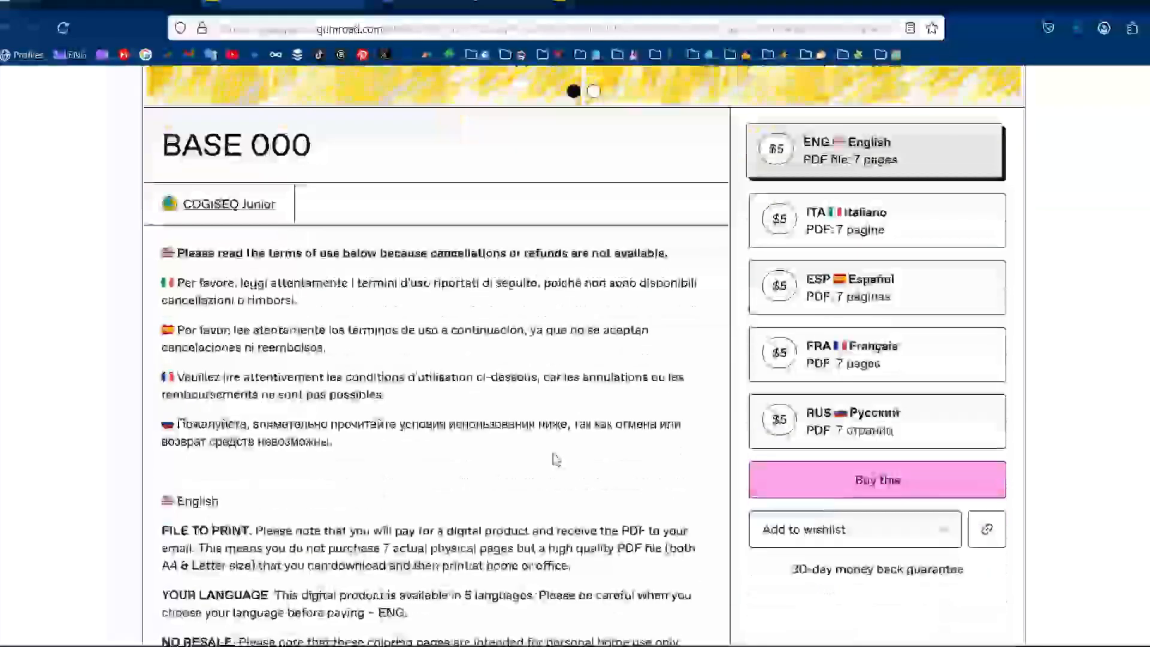
# Review the cover images, intro notices and the prices of the five language versions on the public BASE 000 page
pyautogui.scroll(3, 641, 431)
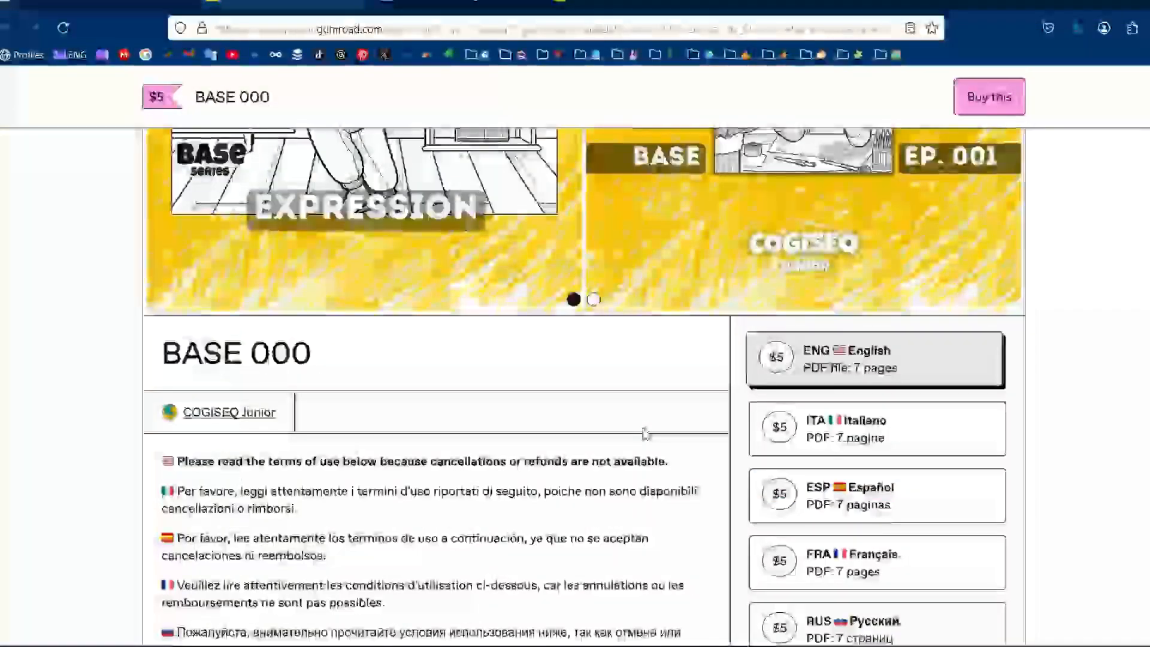
pyautogui.scroll(5, 645, 428)
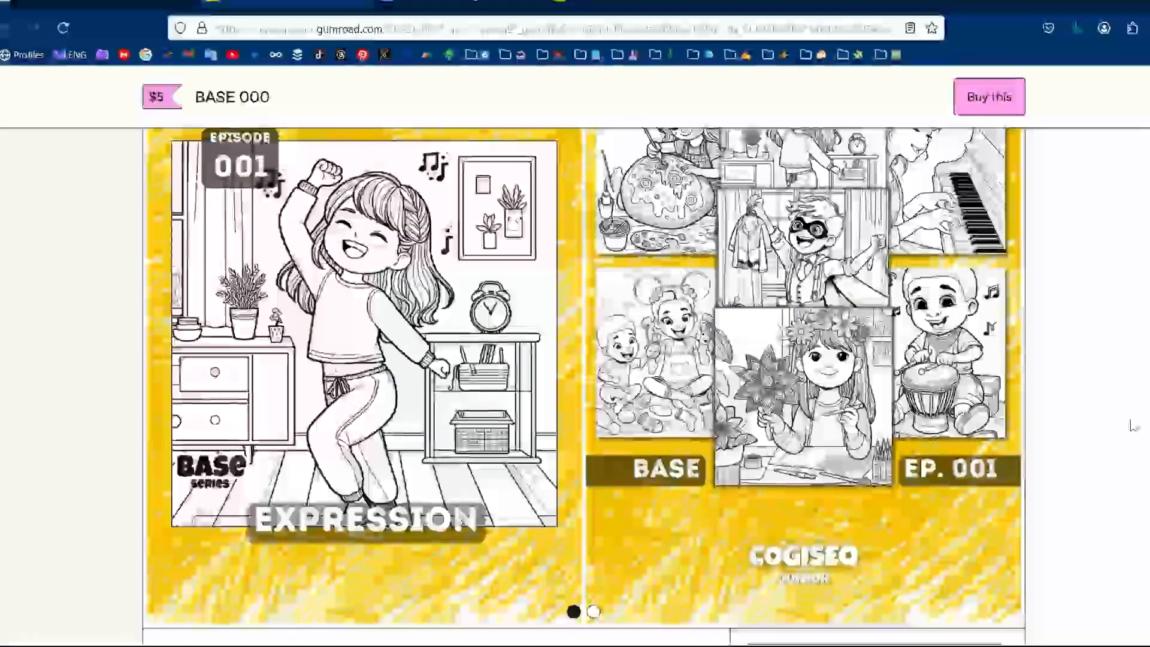
pyautogui.scroll(-2, 1120, 437)
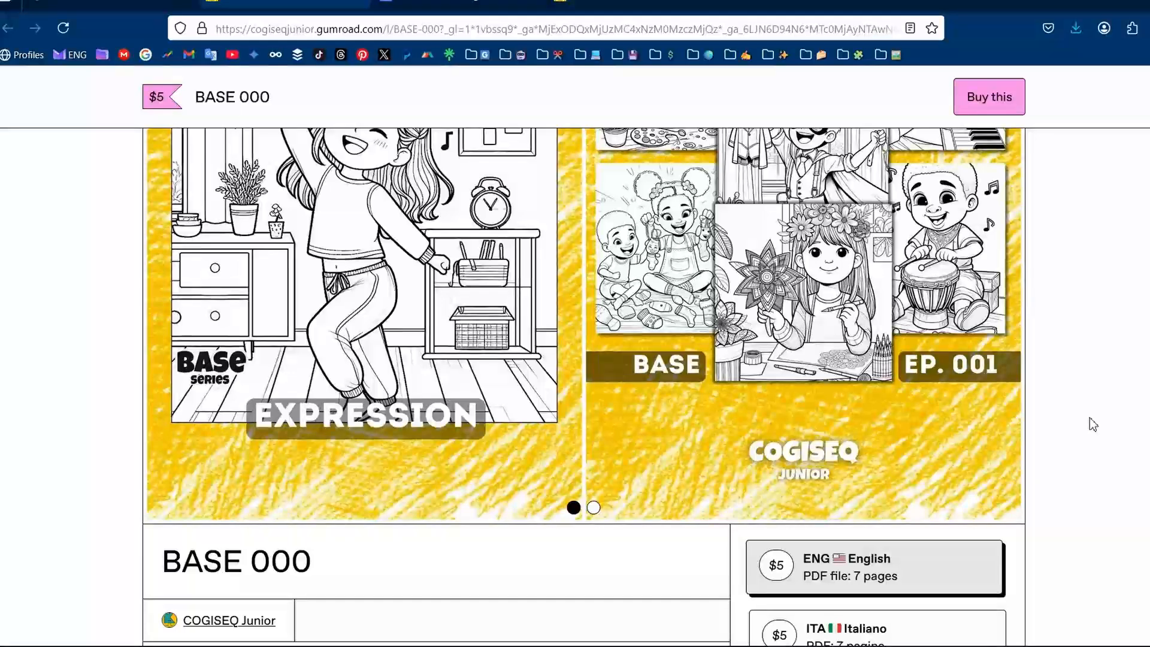
pyautogui.scroll(-5, 1102, 437)
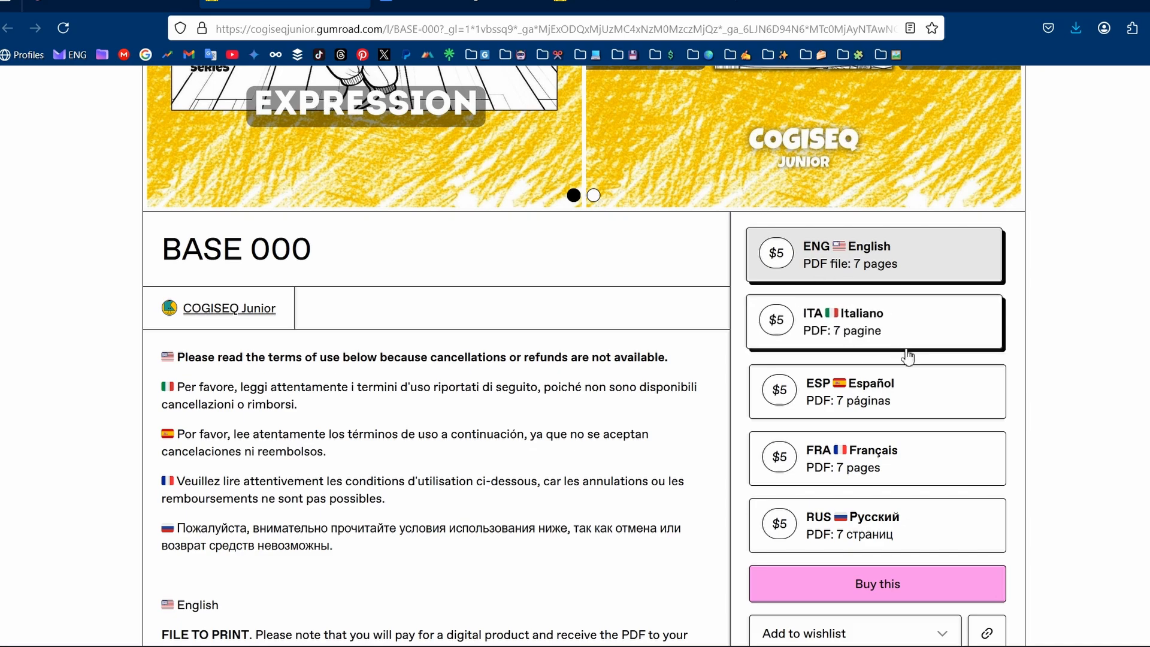
pyautogui.scroll(1, 823, 354)
pyautogui.scroll(1, 824, 354)
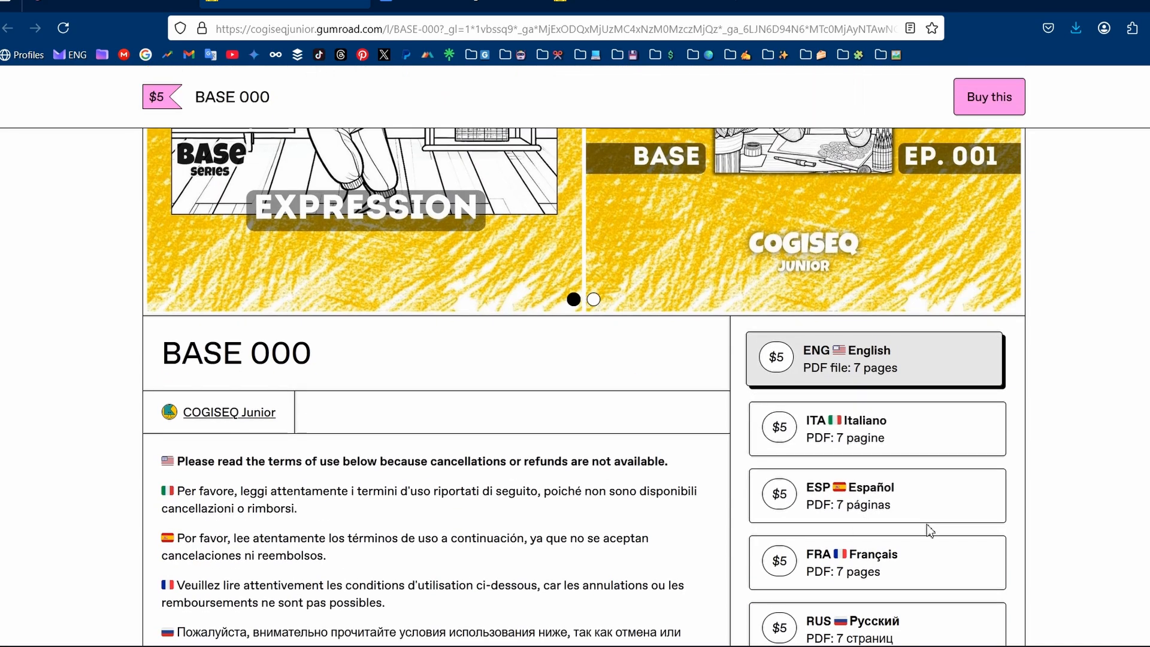
pyautogui.scroll(-2, 885, 404)
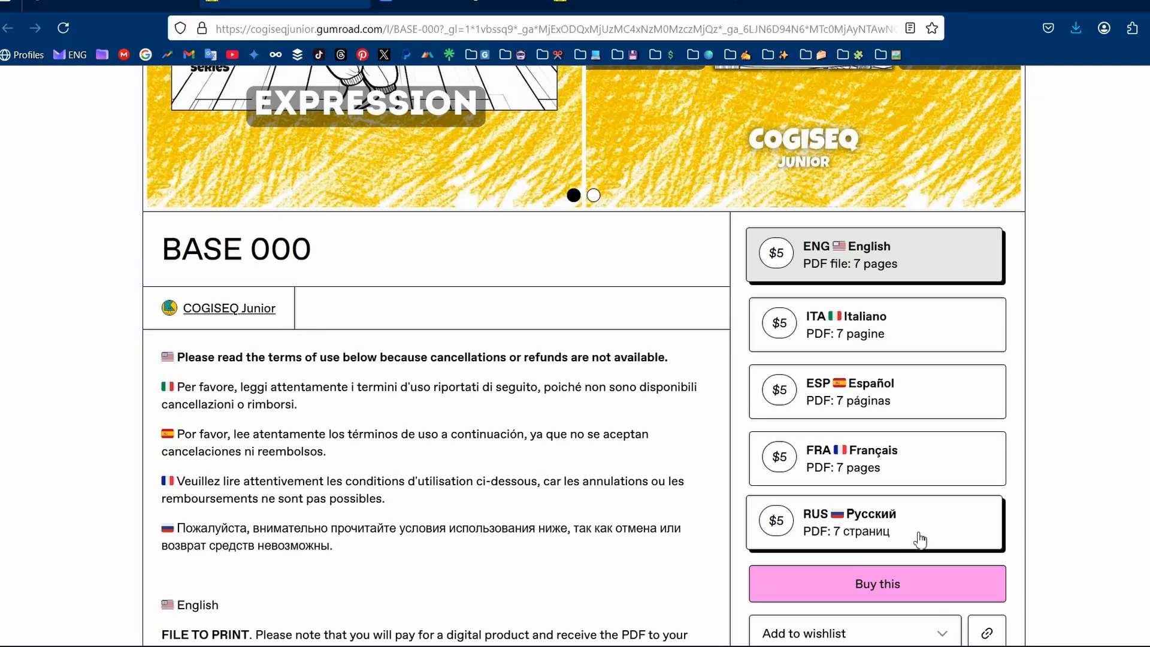
pyautogui.scroll(-2, 1099, 391)
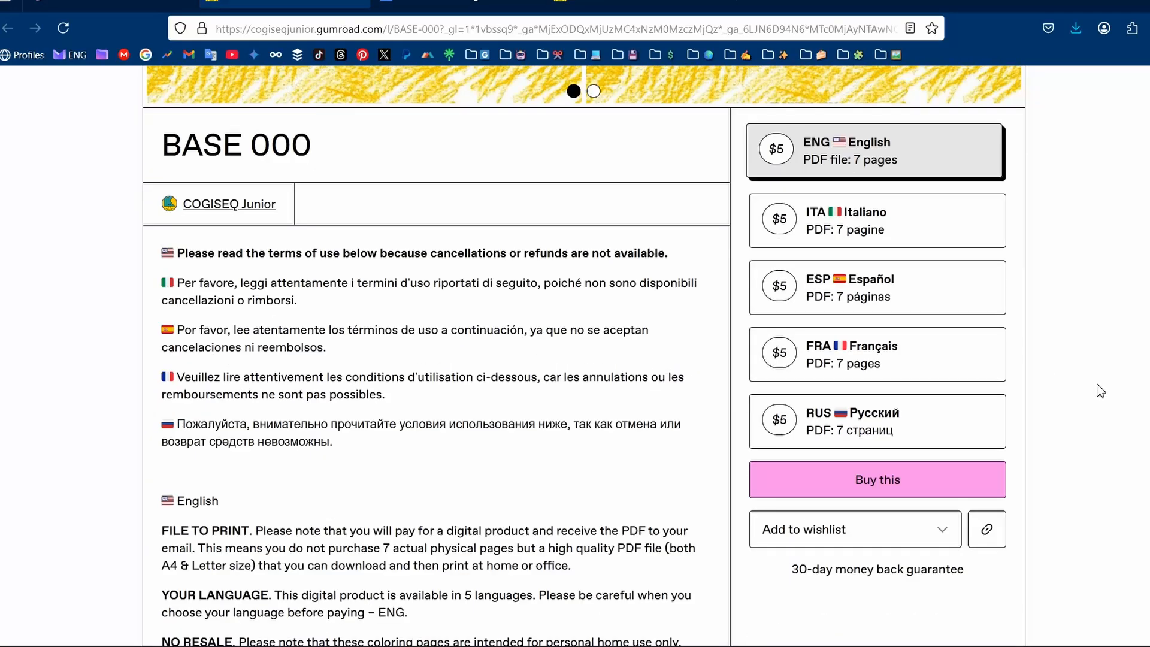
pyautogui.scroll(4, 1100, 391)
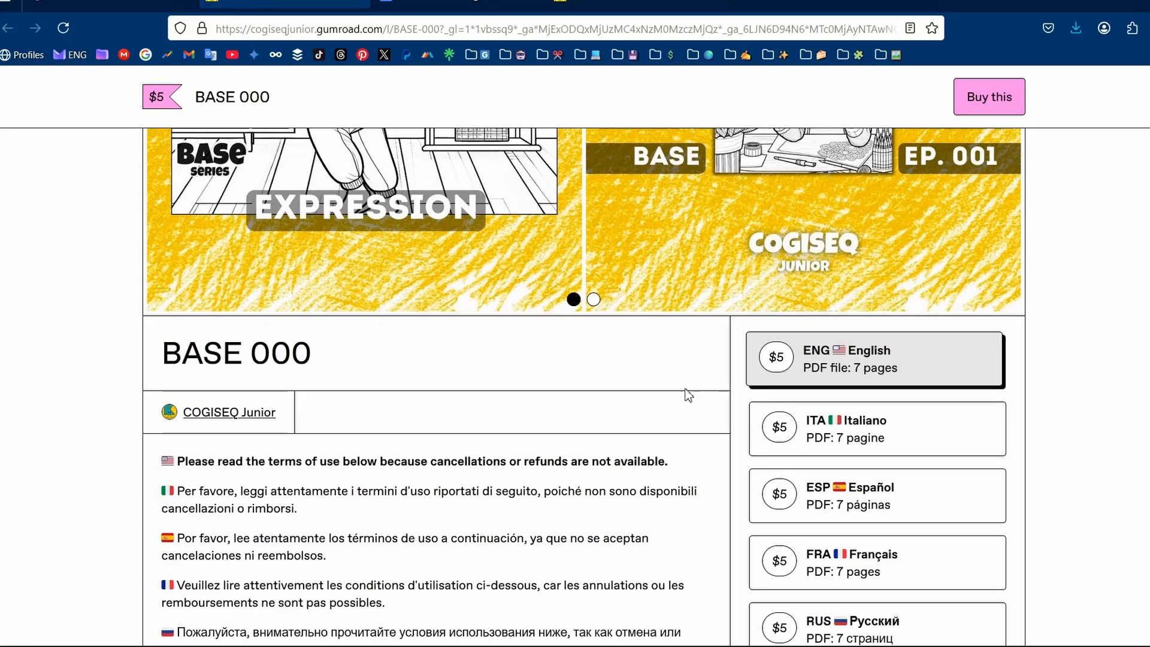
pyautogui.scroll(5, 303, 420)
pyautogui.scroll(2, 303, 361)
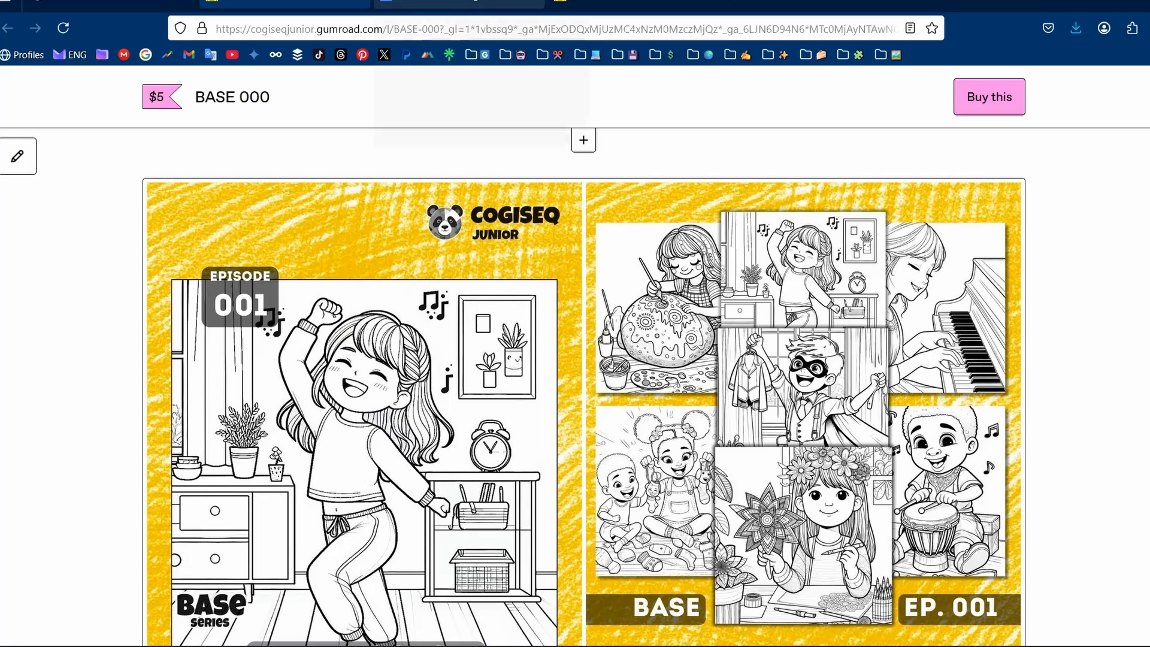
# Switch to the COGISEQ Junior shop home page and copy its web address
pyautogui.click(605, 5)
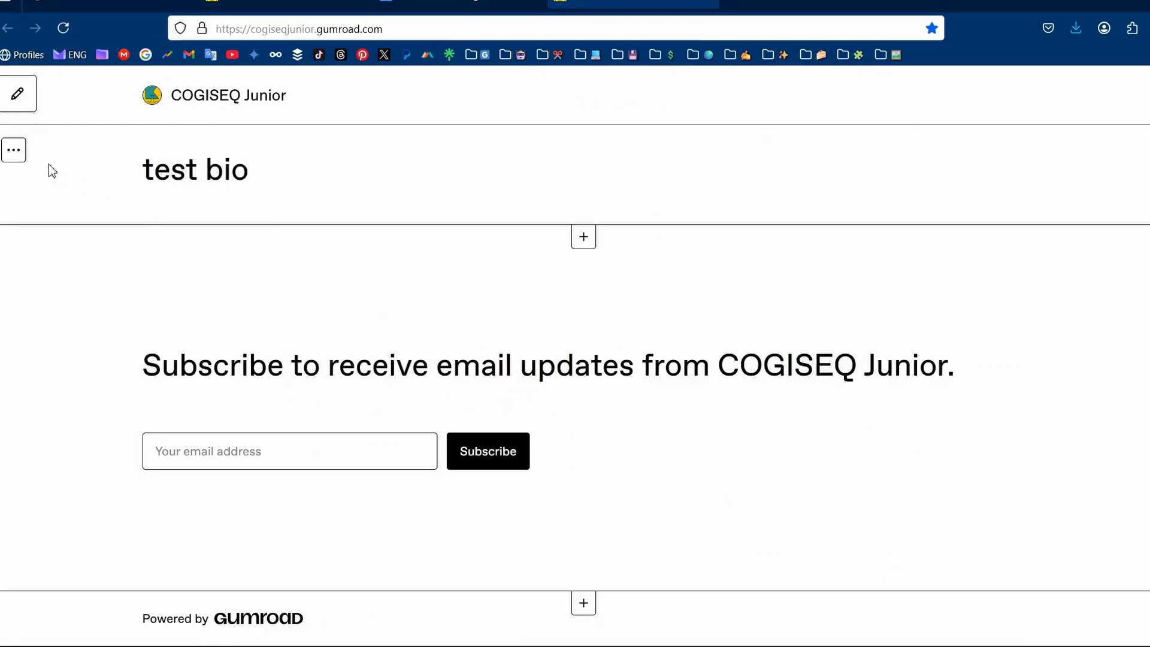
pyautogui.click(20, 154)
pyautogui.click(23, 158)
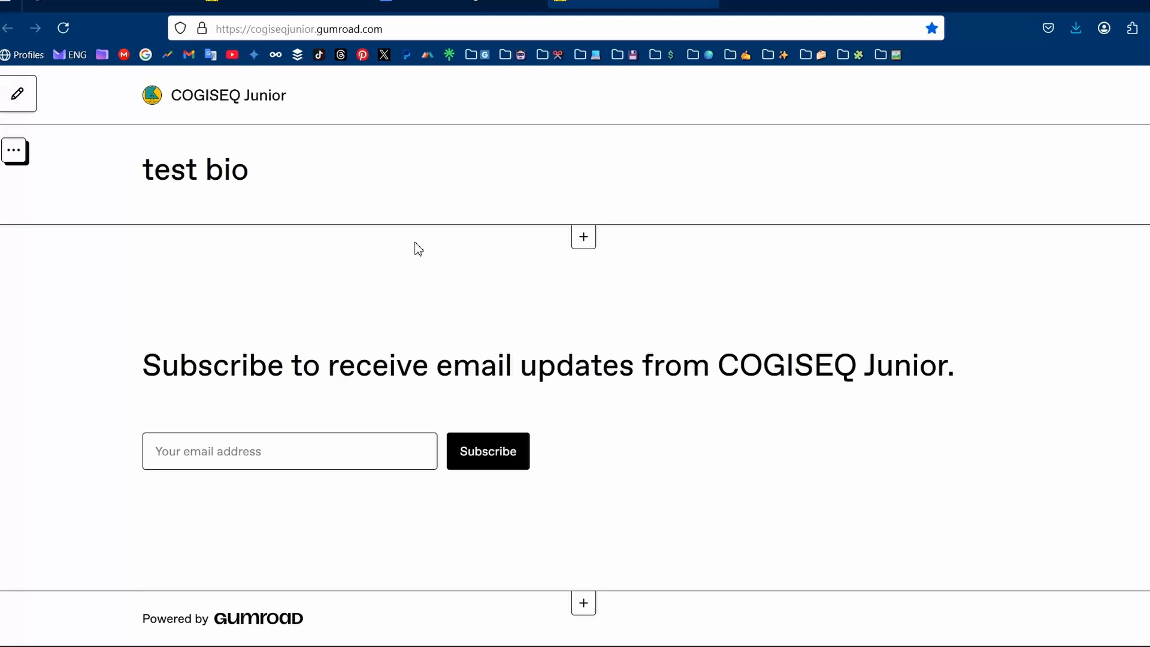
pyautogui.click(386, 29)
pyautogui.hotkey('ctrl', 'c')
pyautogui.press('Escape')
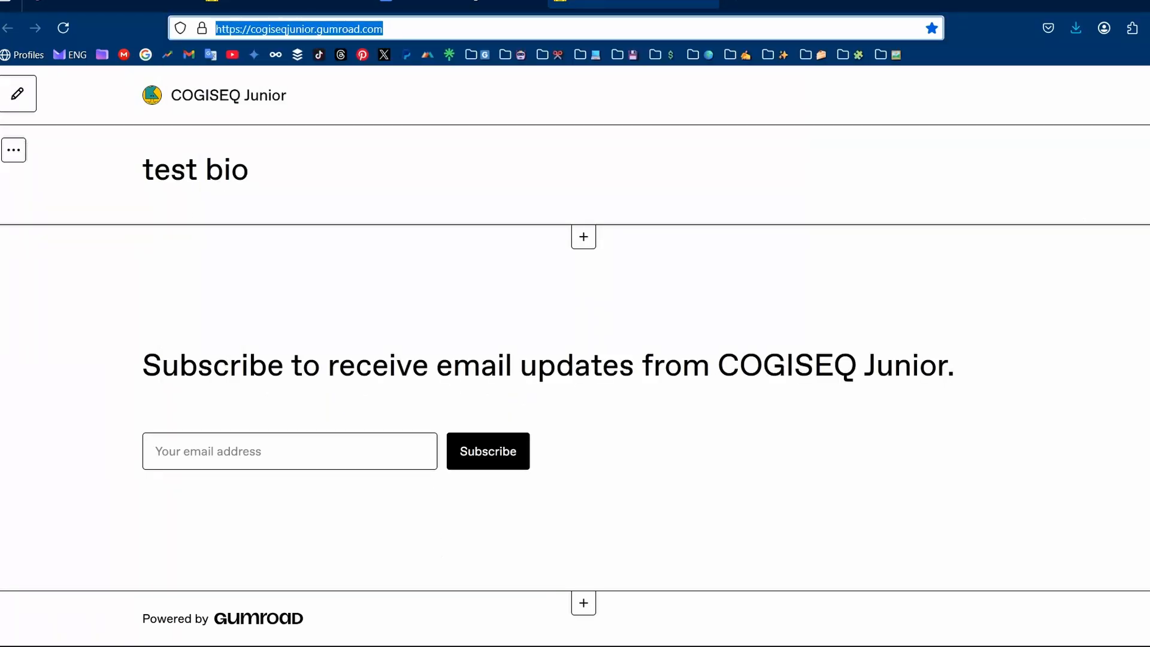
# Load the copied shop address in a private browser window to view the shop as a visitor, and return to the regular window
pyautogui.click(1149, 28)
pyautogui.click(1017, 137)
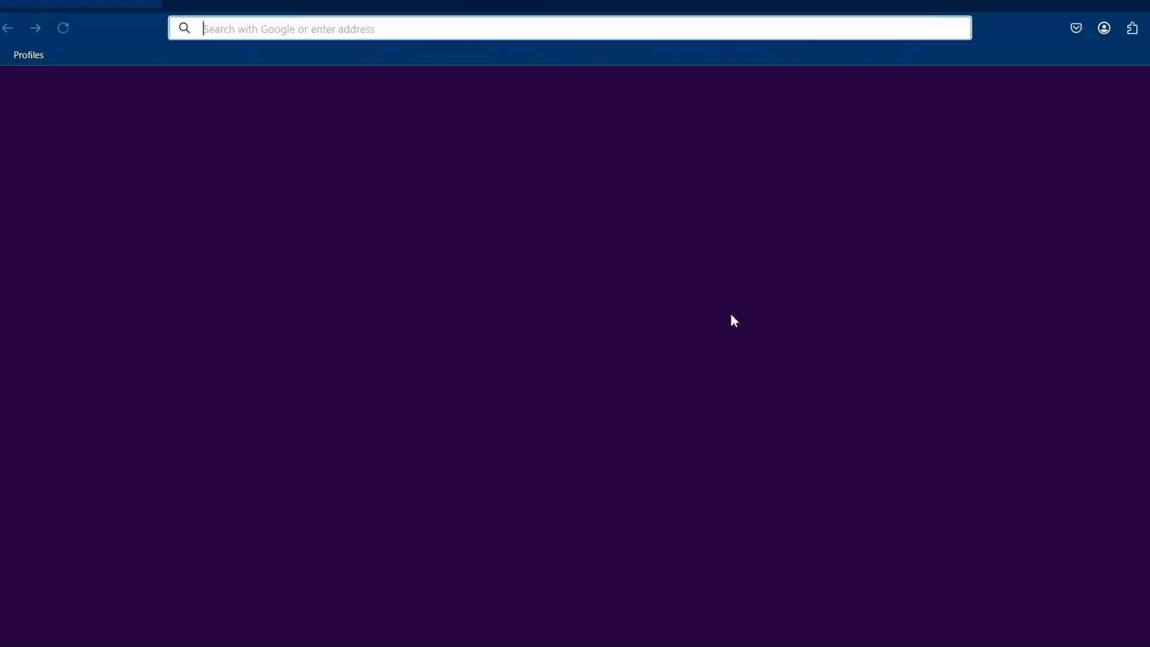
pyautogui.hotkey('ctrl', 'v')
pyautogui.press('Return')
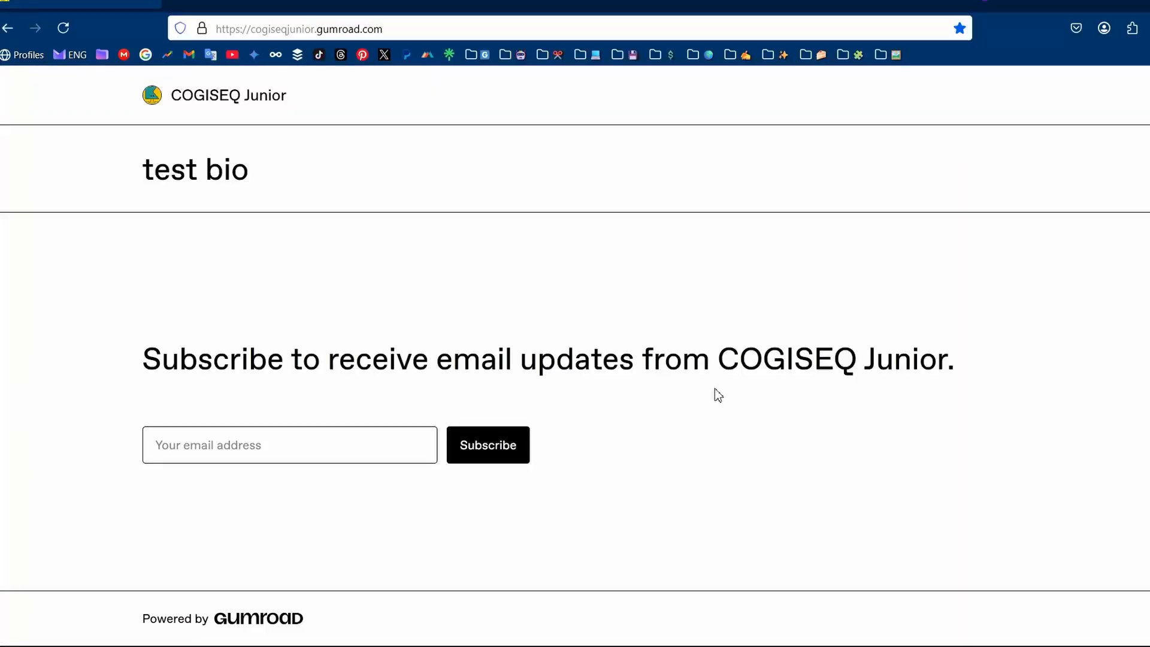
pyautogui.hotkey('alt', 'Tab')
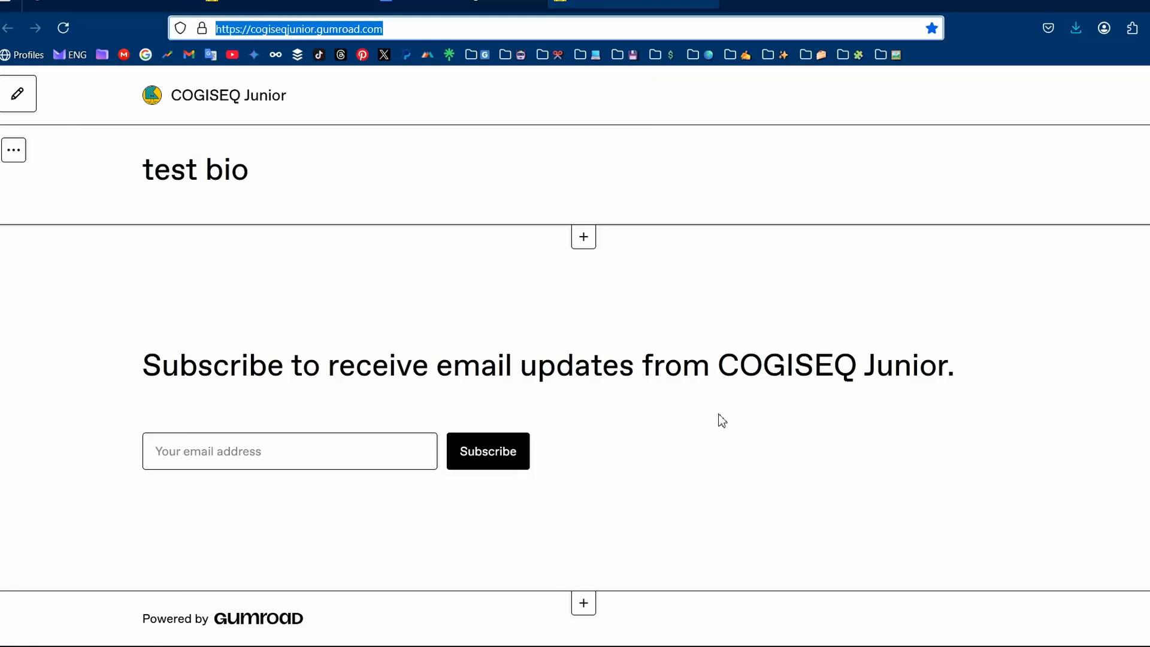
# Go back to the public BASE 000 page and look over its description and language versions
pyautogui.click(757, 462)
pyautogui.click(285, 4)
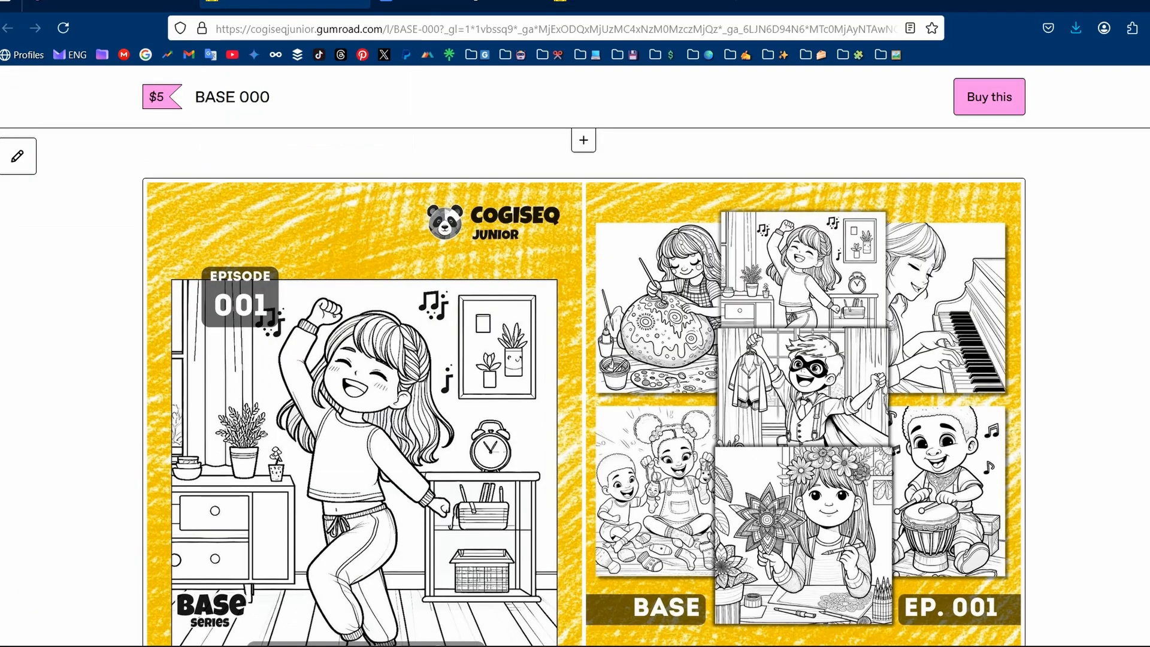
pyautogui.scroll(-10, 399, 346)
pyautogui.scroll(-5, 400, 346)
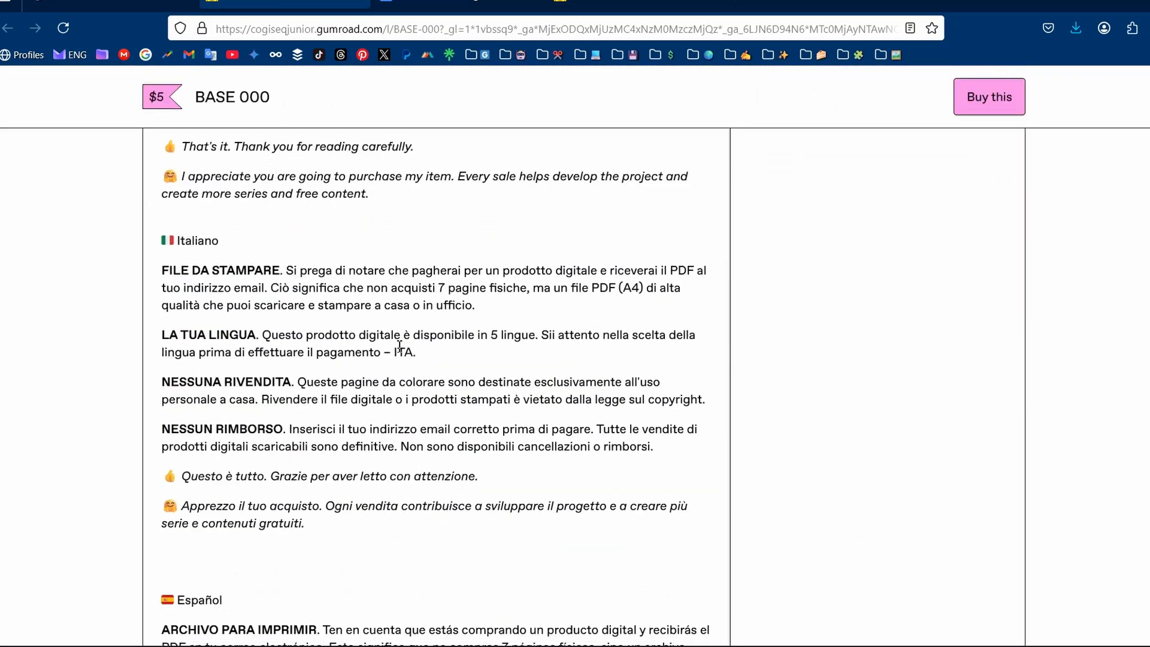
pyautogui.scroll(20, 399, 347)
pyautogui.scroll(-12, 535, 384)
pyautogui.scroll(3, 535, 383)
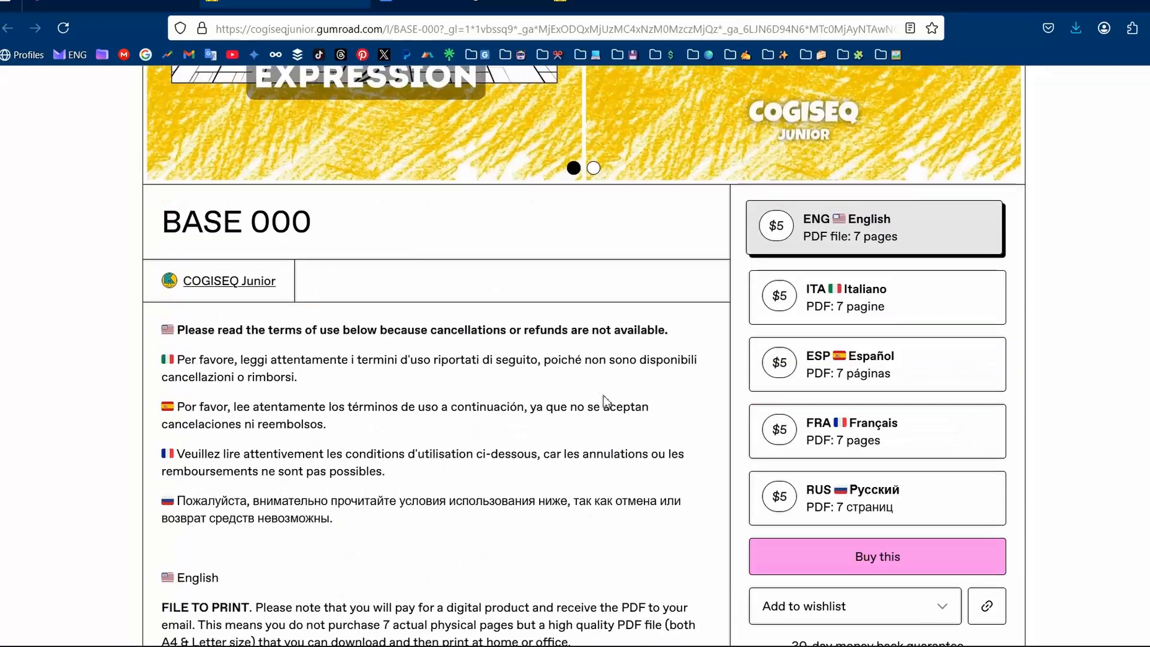
pyautogui.click(1143, 28)
pyautogui.click(1059, 138)
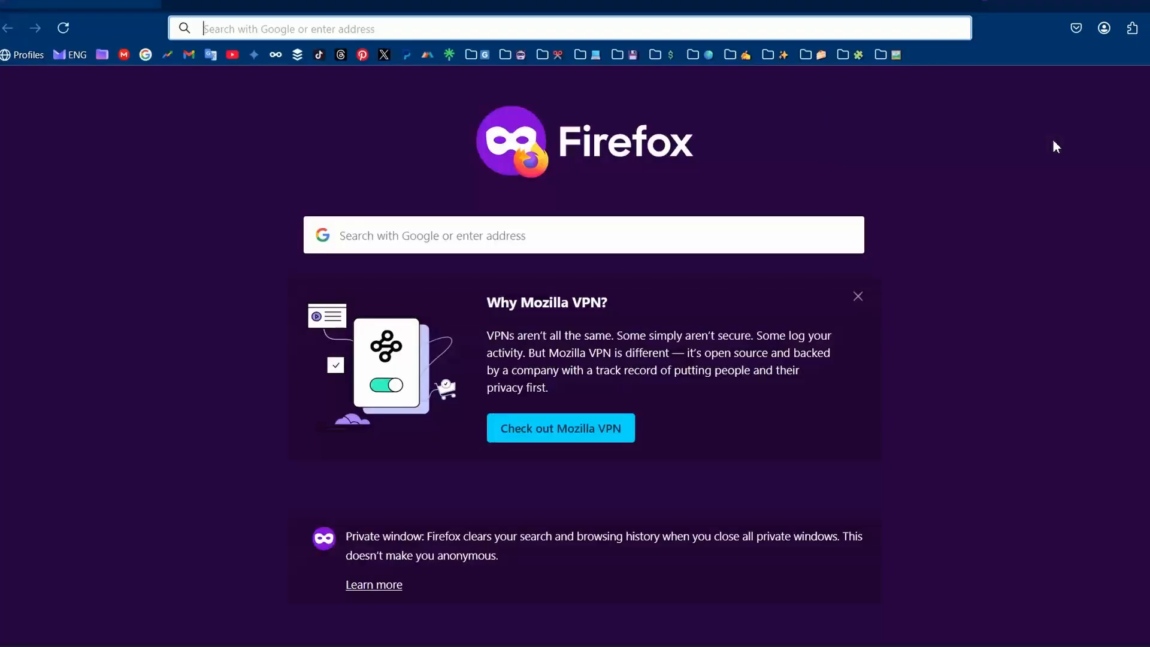
pyautogui.write('https://cogiseqjunior.gumroad.com')
pyautogui.press('Return')
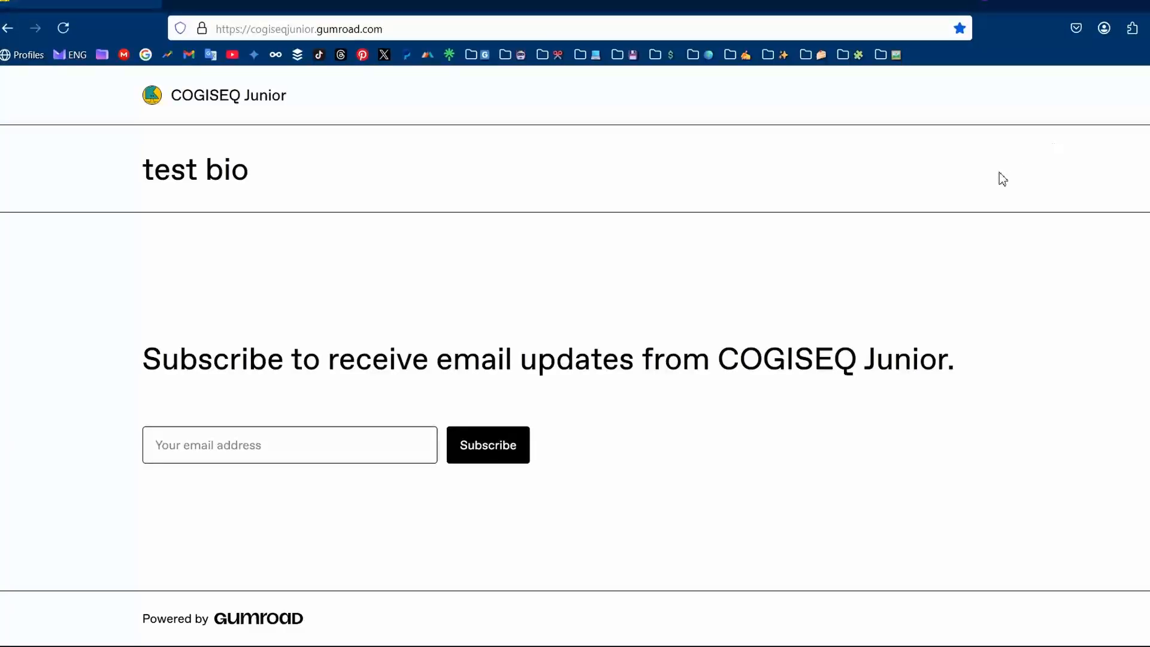
# Extend the shop's web address with /l/base-000 to load the BASE 000 product page as a visitor
pyautogui.click(406, 30)
pyautogui.click(405, 30)
pyautogui.write('/')
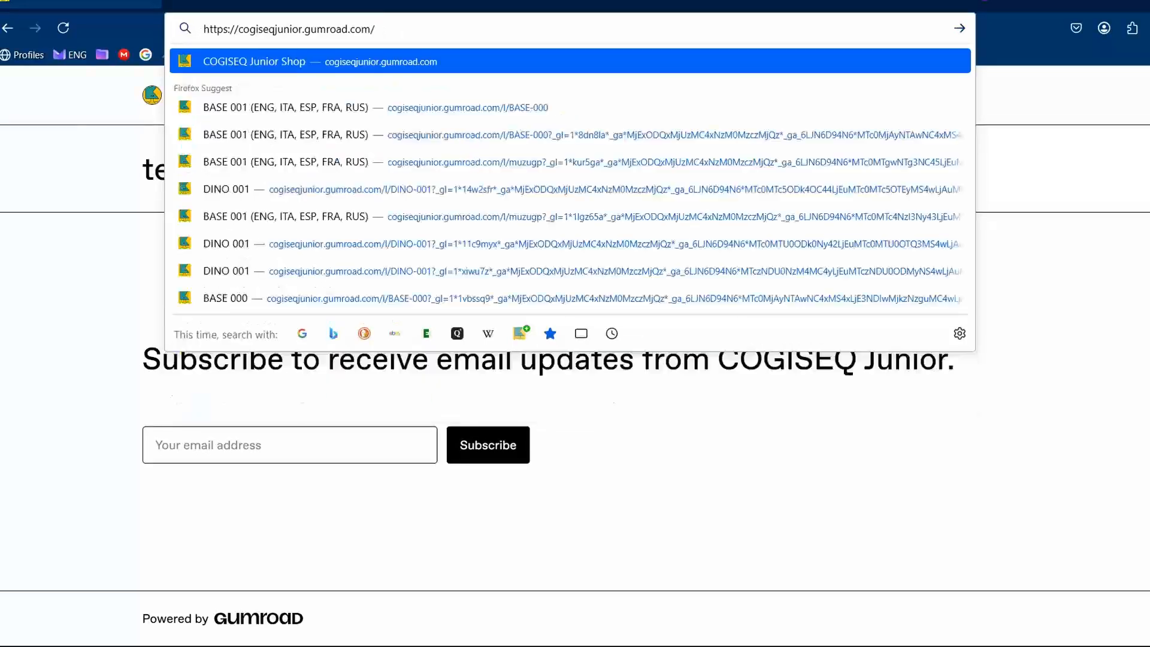
pyautogui.write('l/base')
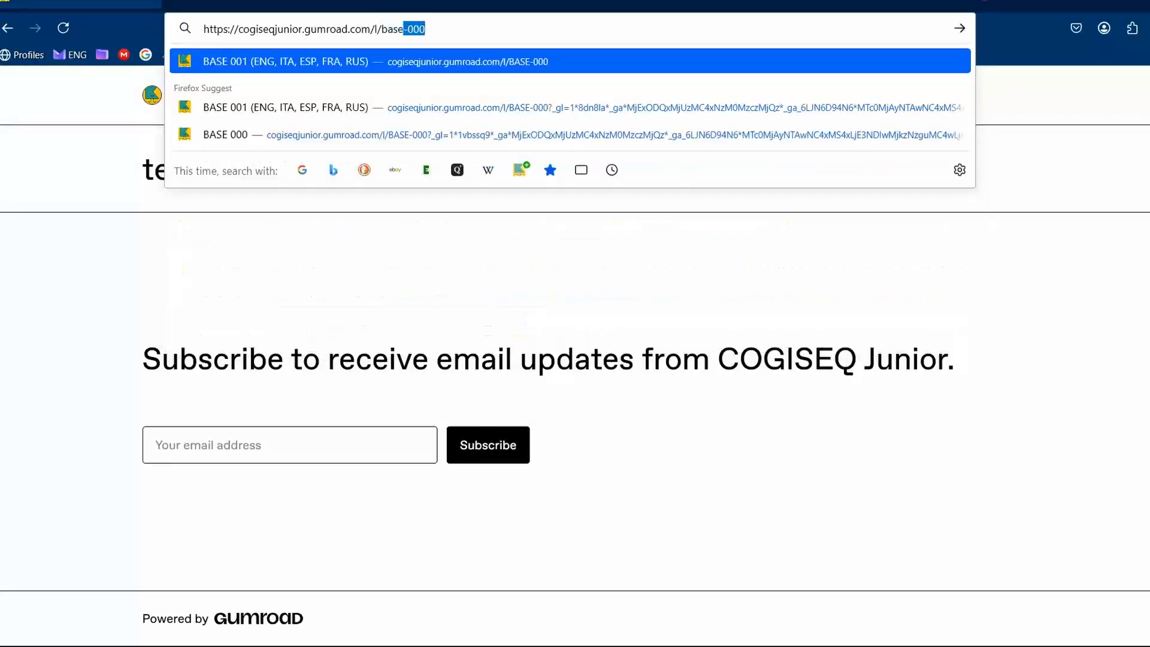
pyautogui.write('-000')
pyautogui.press('Return')
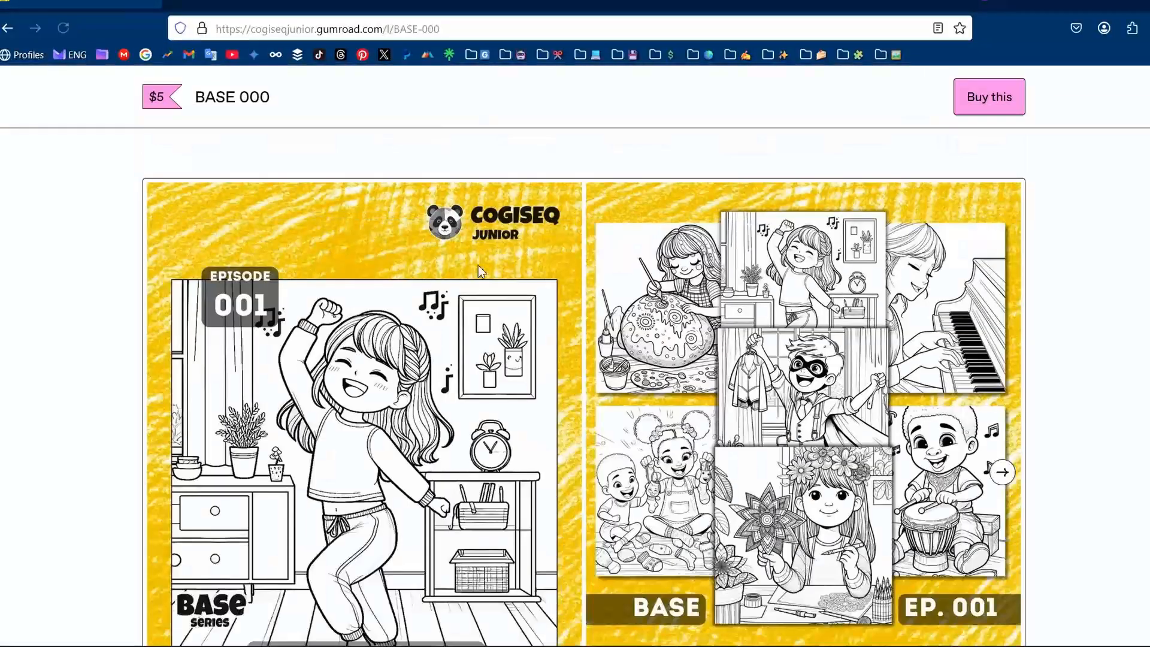
# Choose the FRA Français version of BASE 000 and proceed to its checkout
pyautogui.scroll(-10, 948, 150)
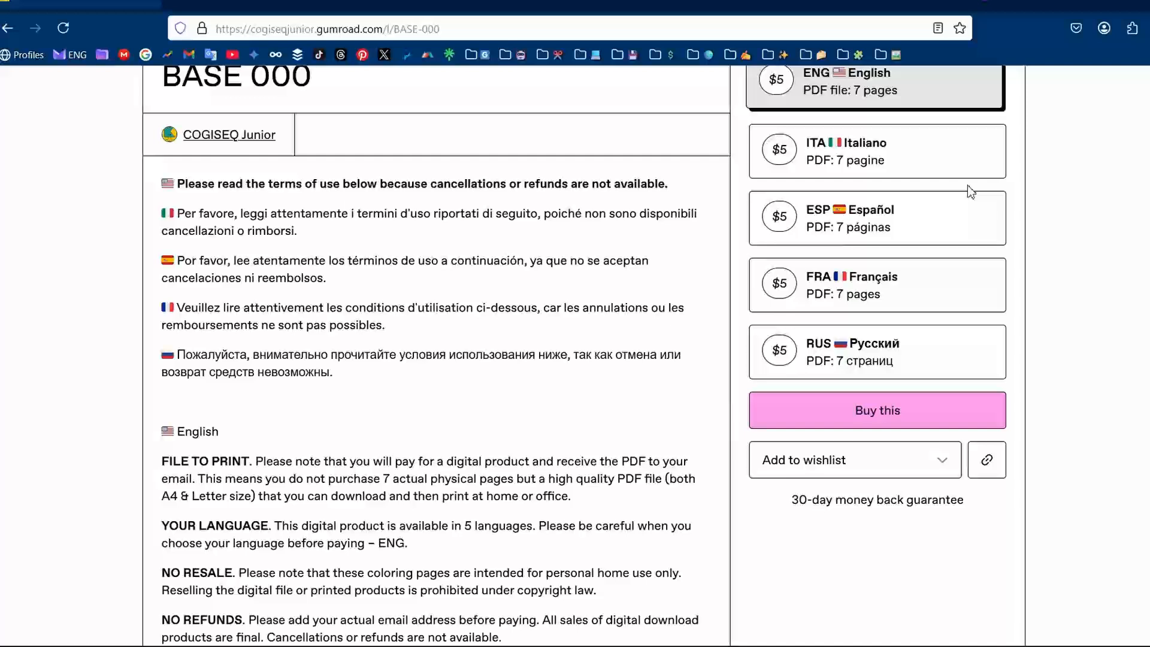
pyautogui.click(866, 292)
pyautogui.click(869, 408)
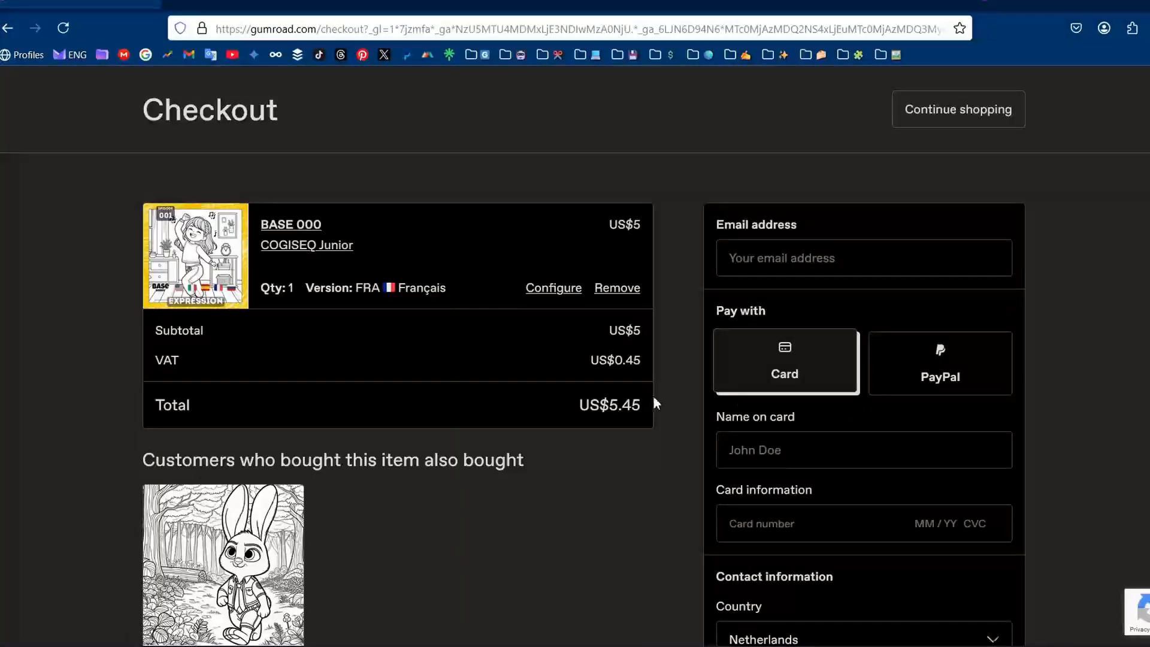
# Examine the checkout page's order summary, VAT line, payment and contact fields, tip options and recommended product
pyautogui.scroll(-5, 795, 254)
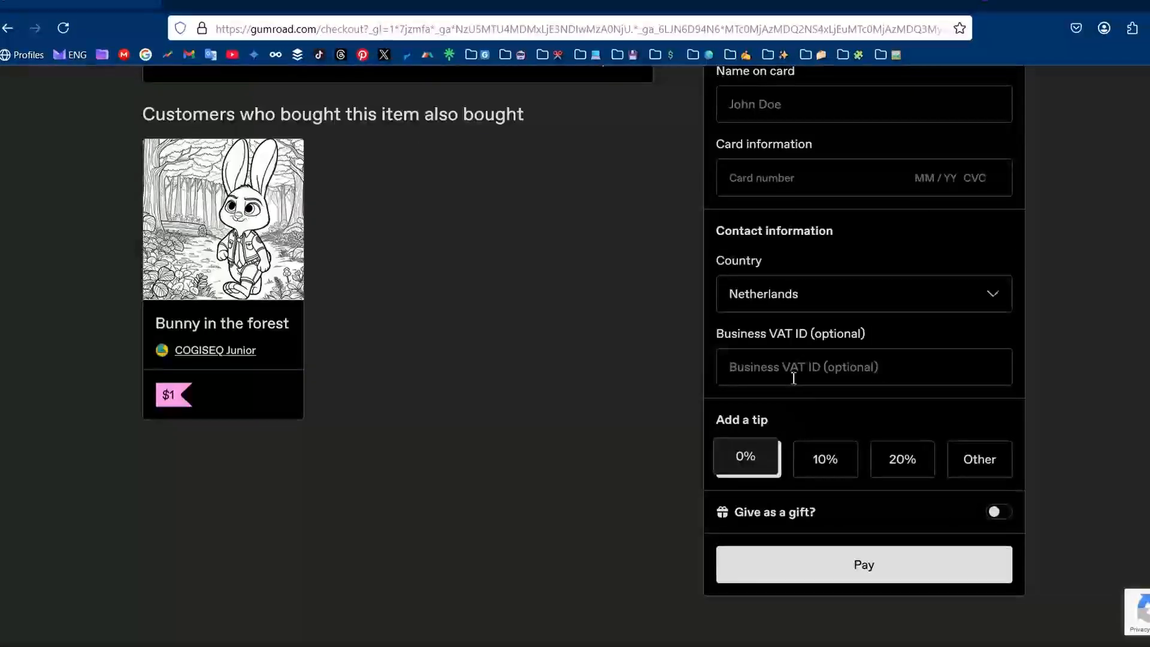
pyautogui.click(798, 373)
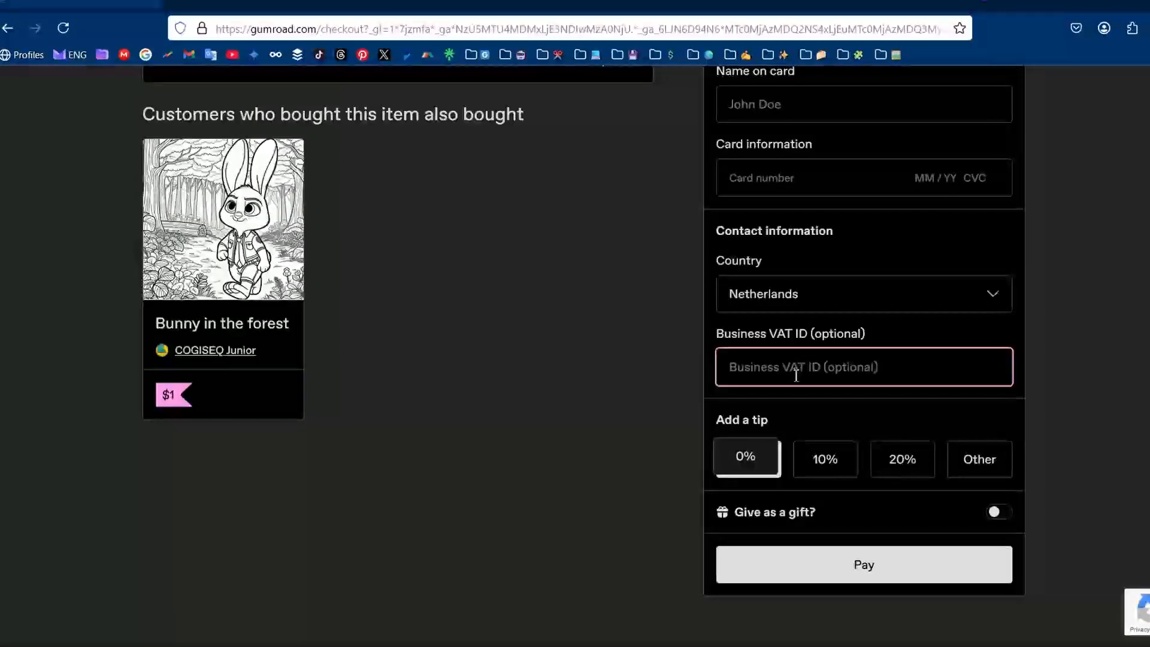
pyautogui.scroll(5, 743, 416)
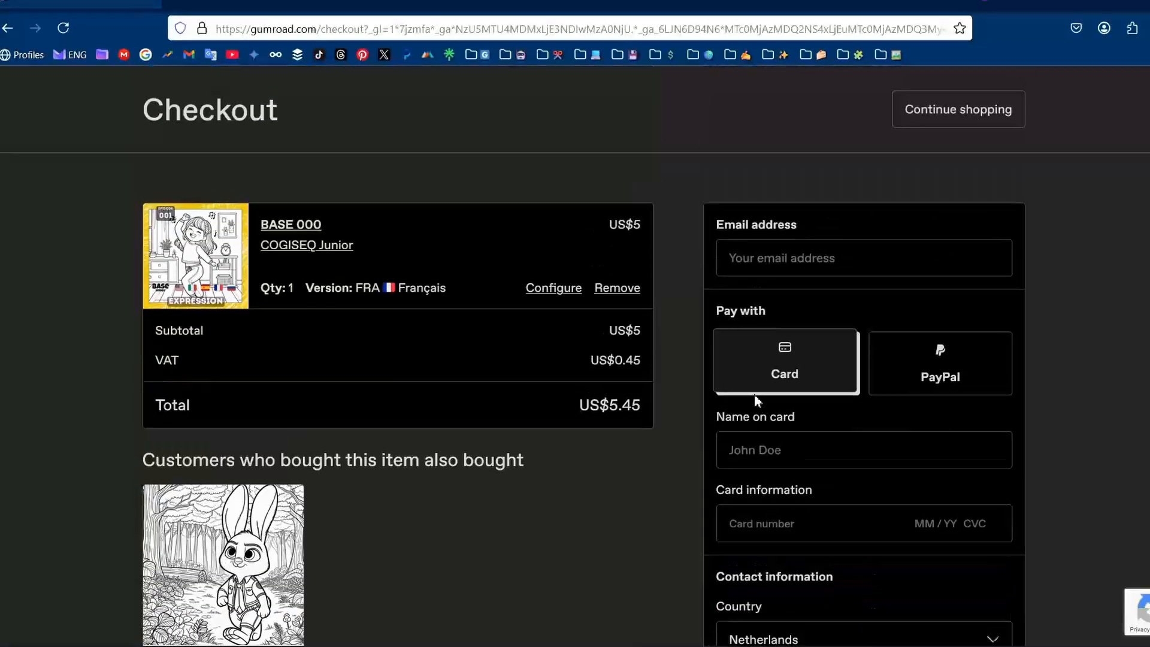
pyautogui.doubleClick(174, 361)
pyautogui.click(674, 465)
pyautogui.scroll(-5, 673, 465)
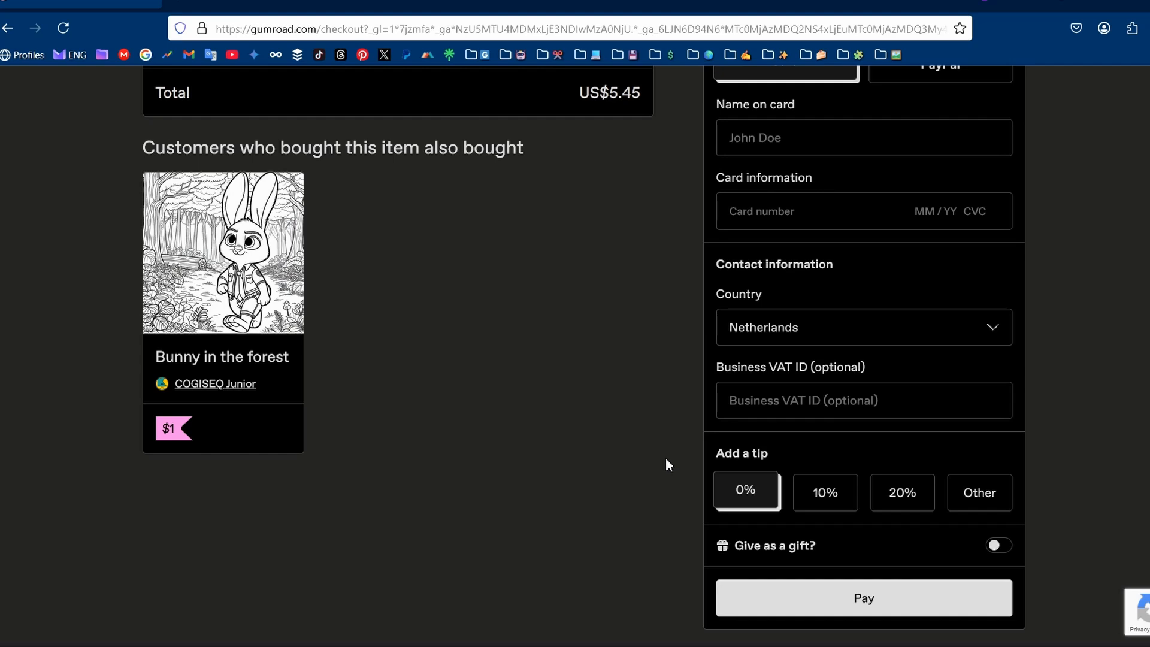
pyautogui.scroll(2, 425, 180)
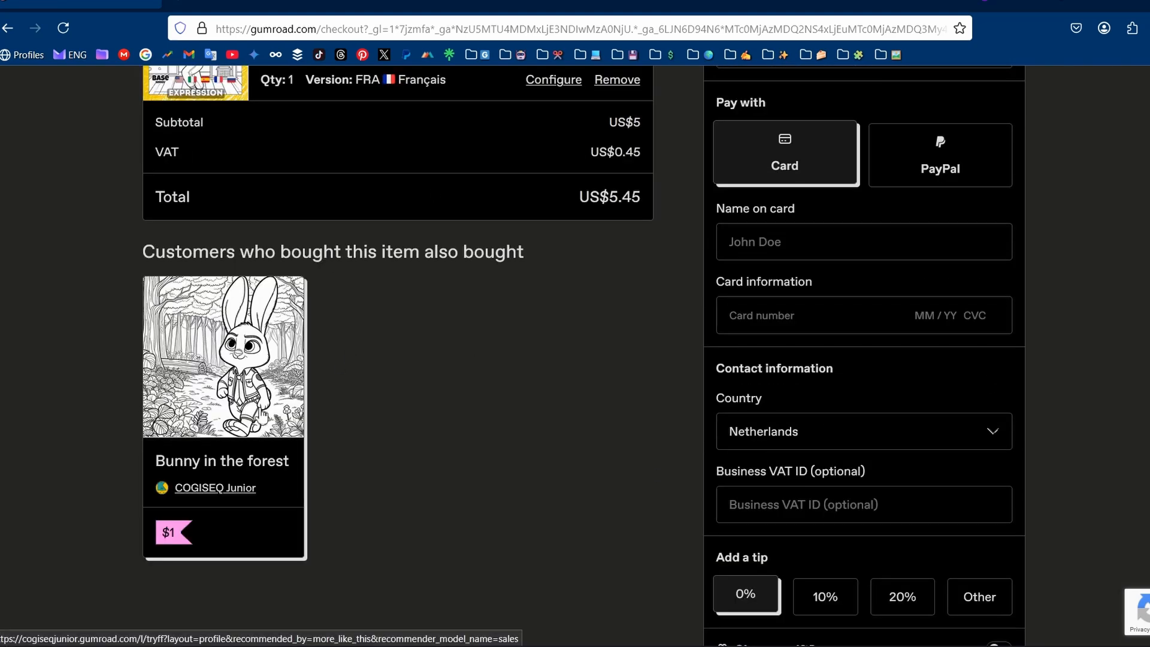
pyautogui.scroll(4, 261, 413)
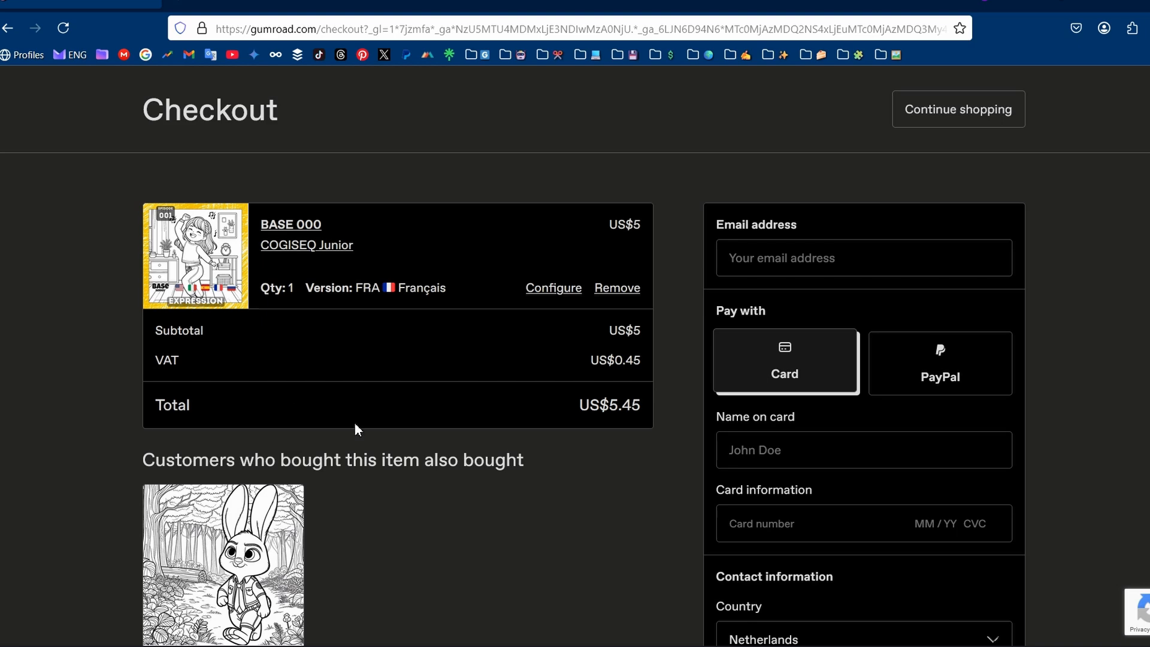
pyautogui.scroll(-2, 410, 400)
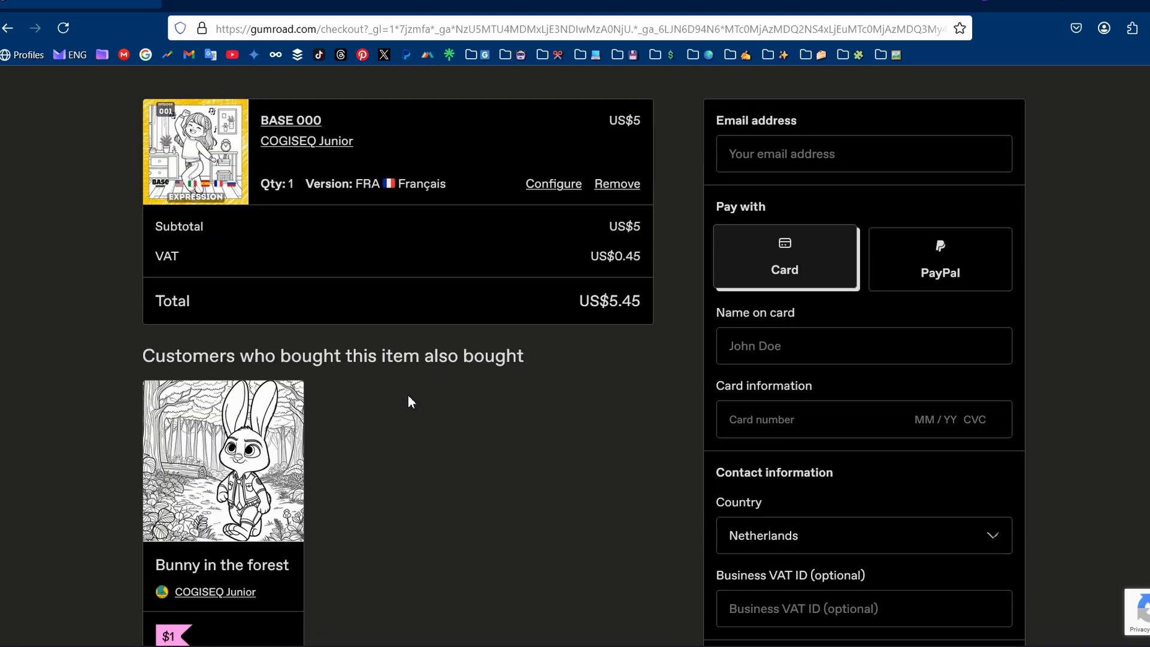
pyautogui.scroll(-4, 408, 395)
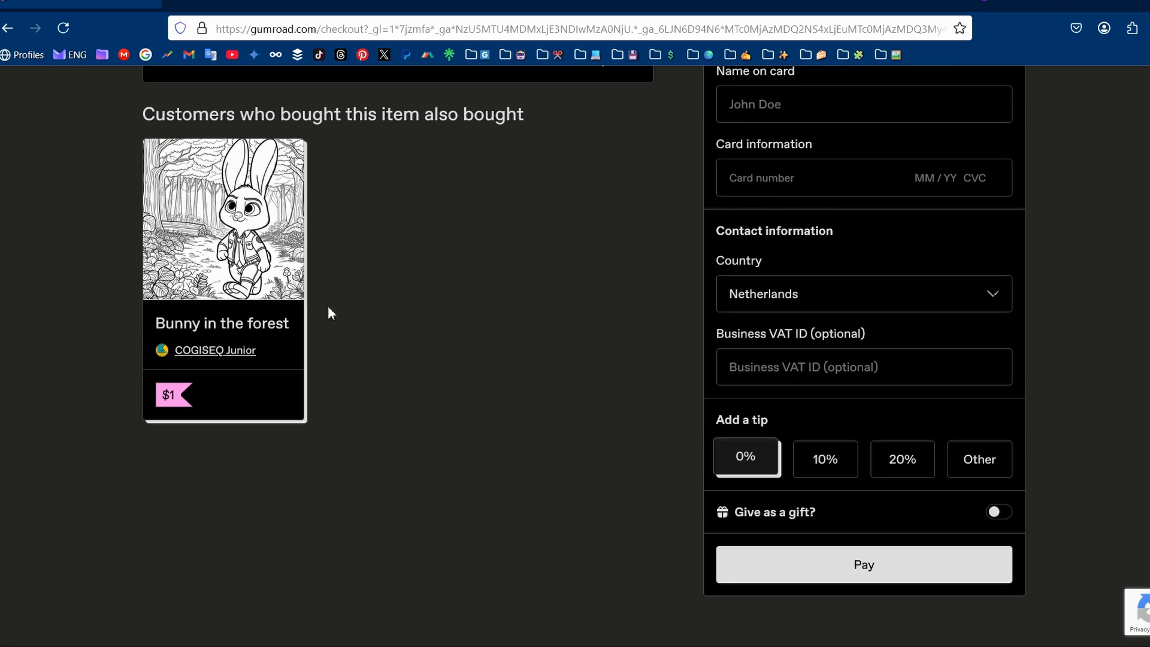
pyautogui.scroll(2, 336, 428)
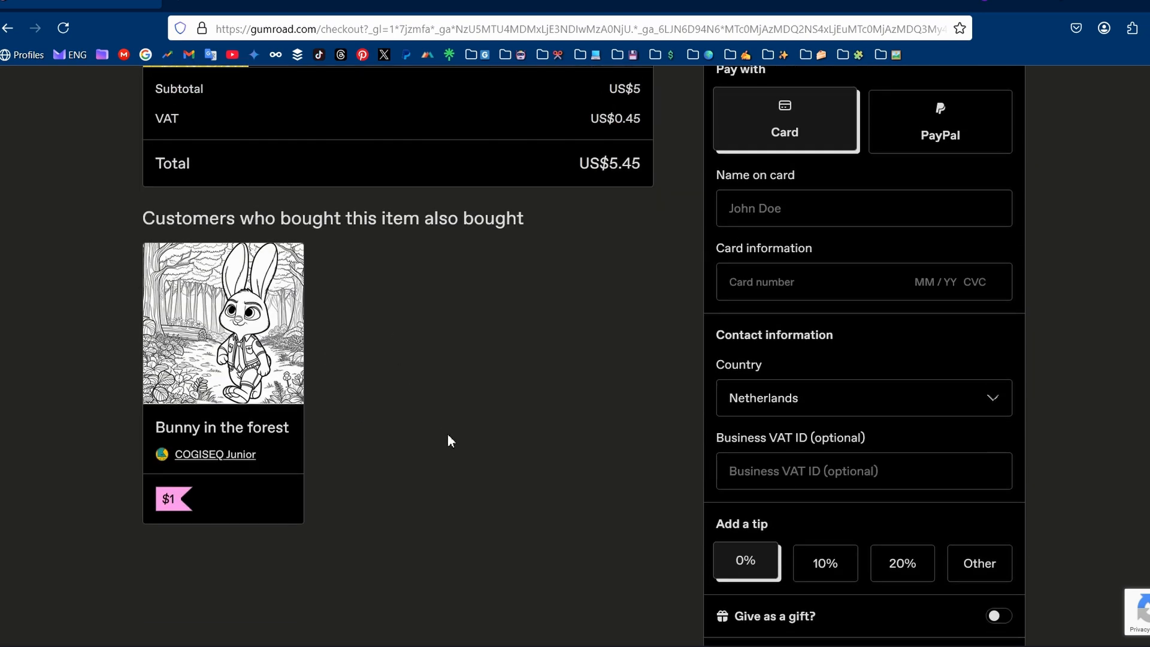
pyautogui.scroll(4, 451, 441)
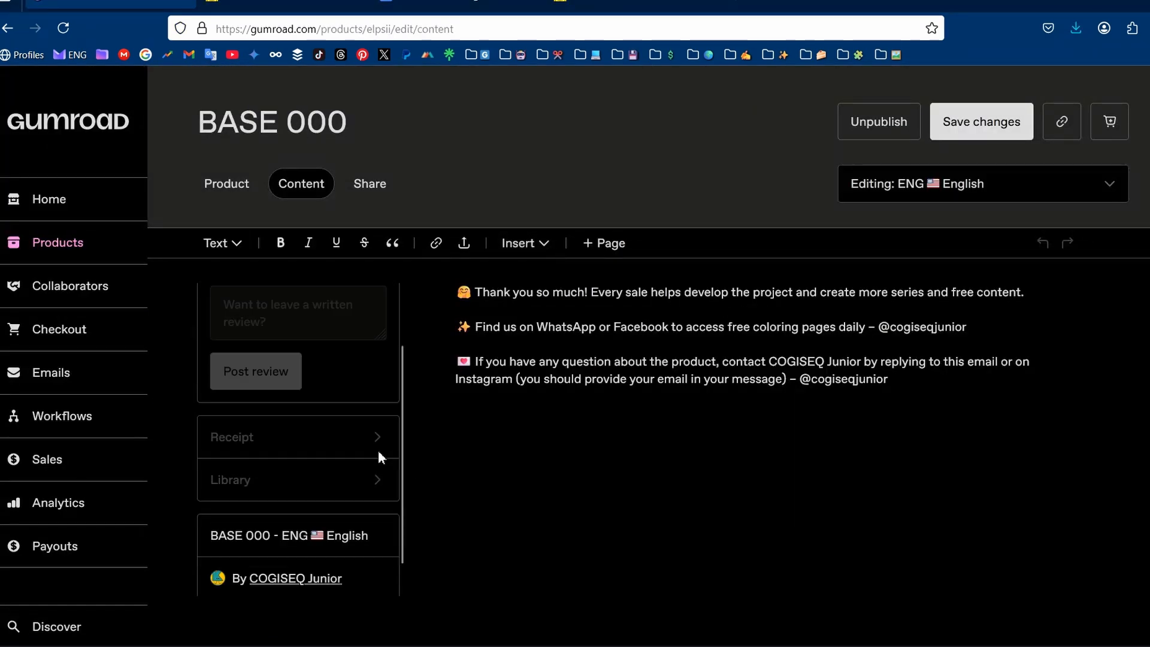
# Look over the English version's post-purchase content and its rating and receipt area, and return to the checkout in the private window
pyautogui.scroll(-1, 379, 457)
pyautogui.scroll(3, 383, 501)
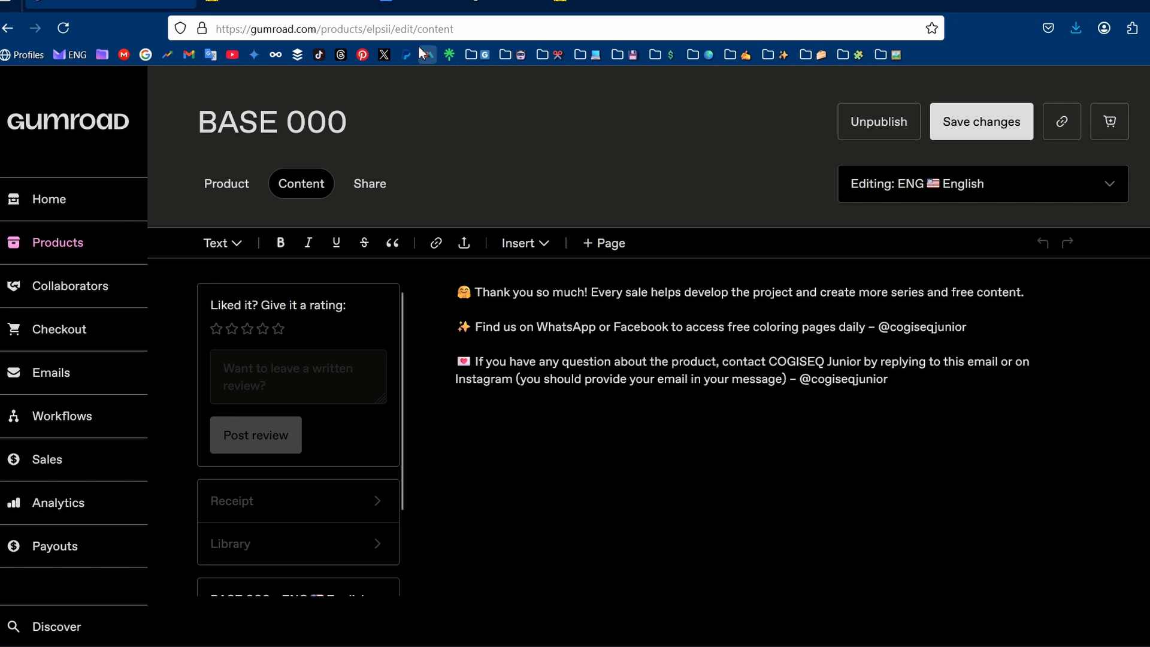
pyautogui.hotkey('alt', 'Tab')
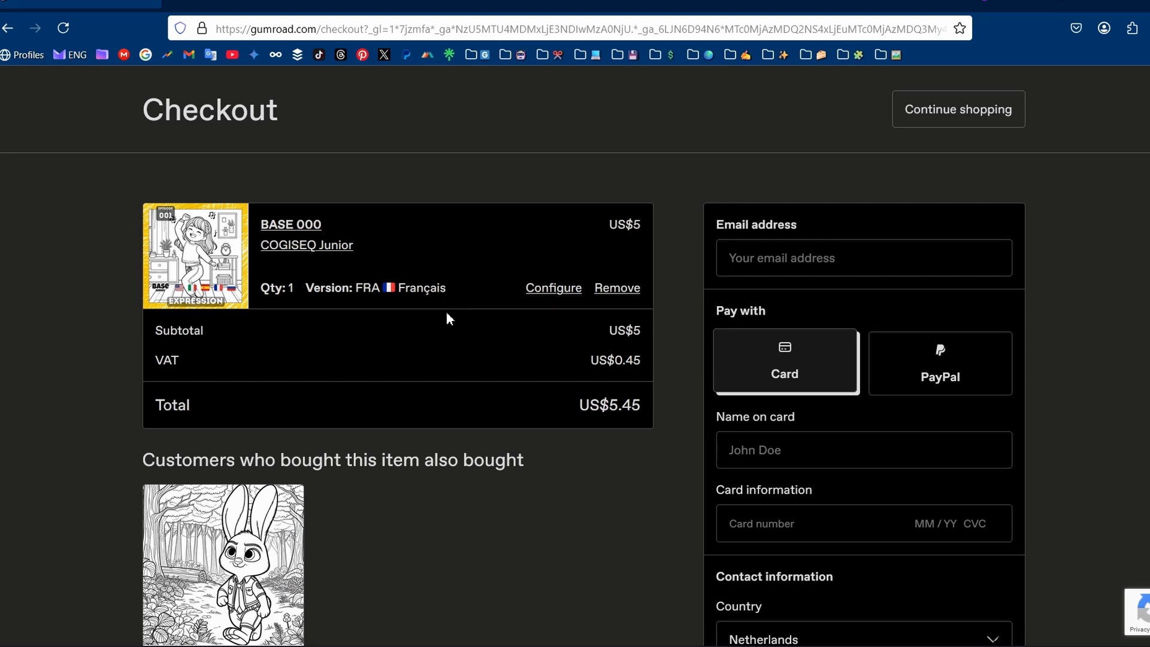
# Review BASE 000's product settings in the editor, from the description through pricing and the language versions to the integrations
pyautogui.hotkey('alt', 'Tab')
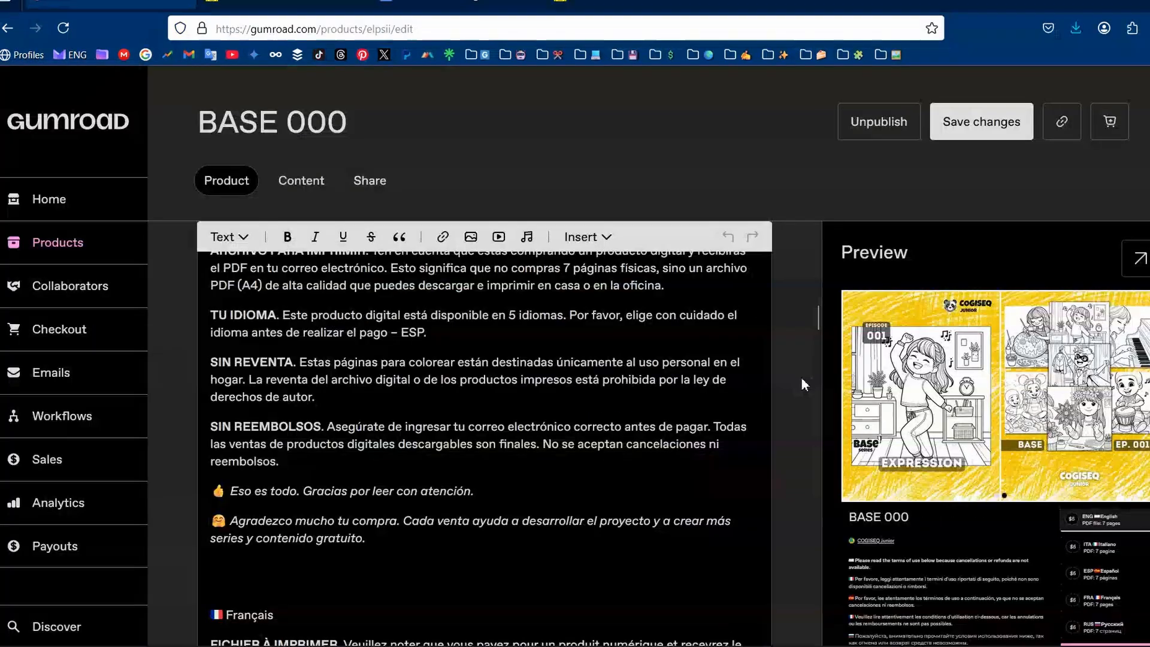
pyautogui.scroll(-10, 800, 377)
pyautogui.scroll(-20, 802, 379)
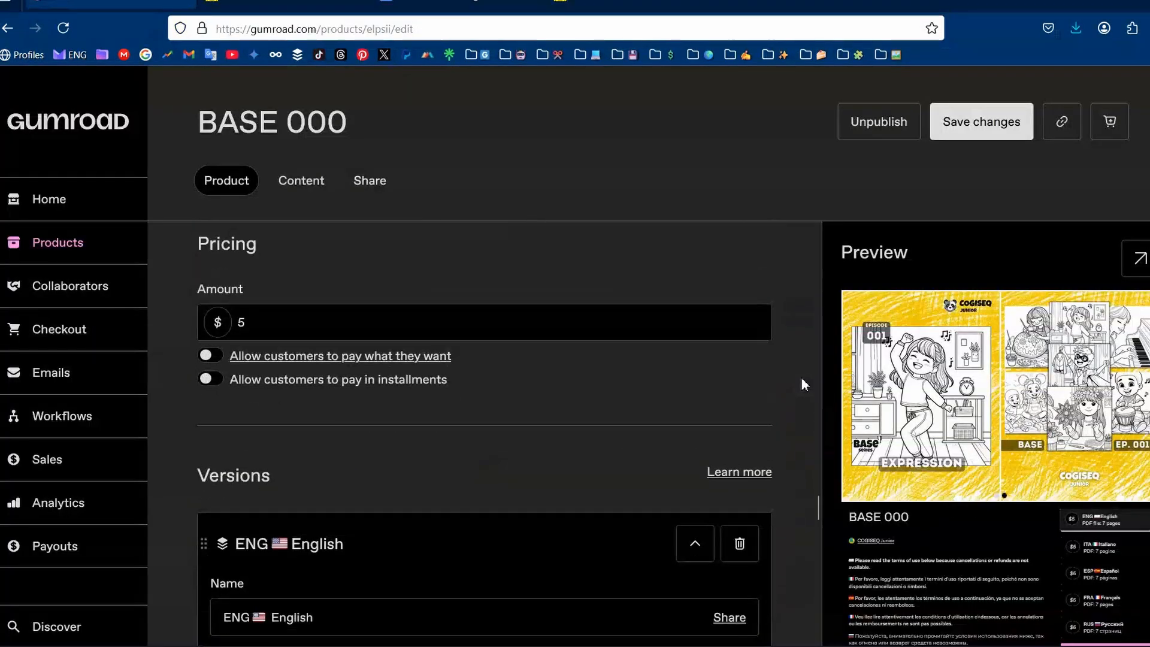
pyautogui.scroll(-10, 801, 377)
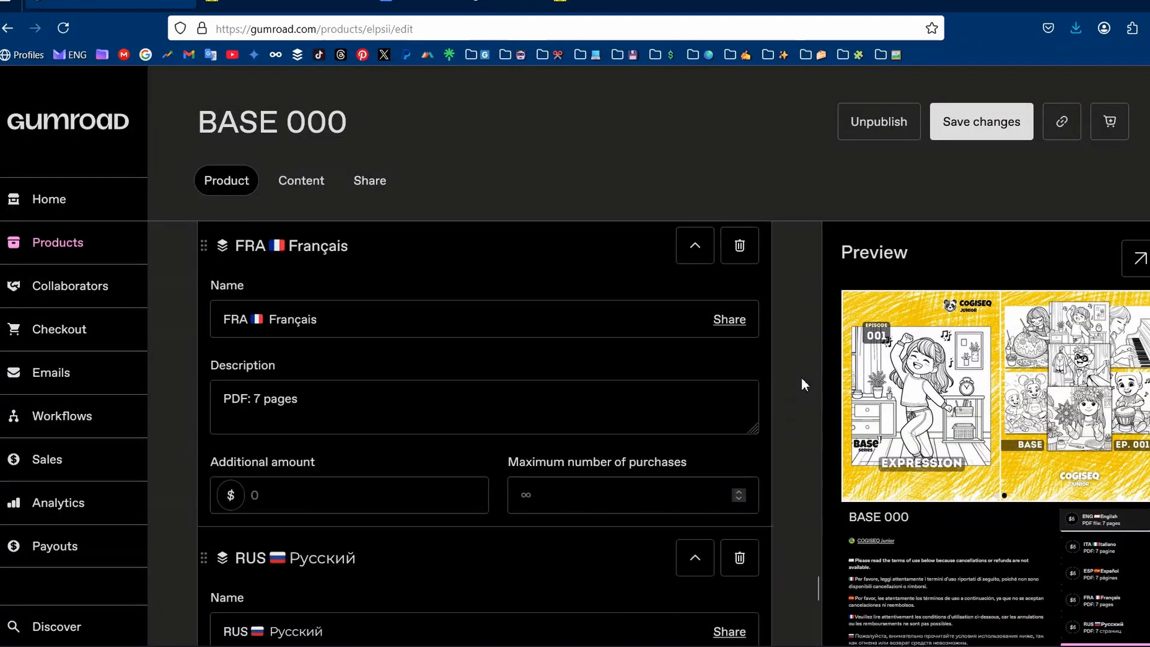
pyautogui.click(312, 392)
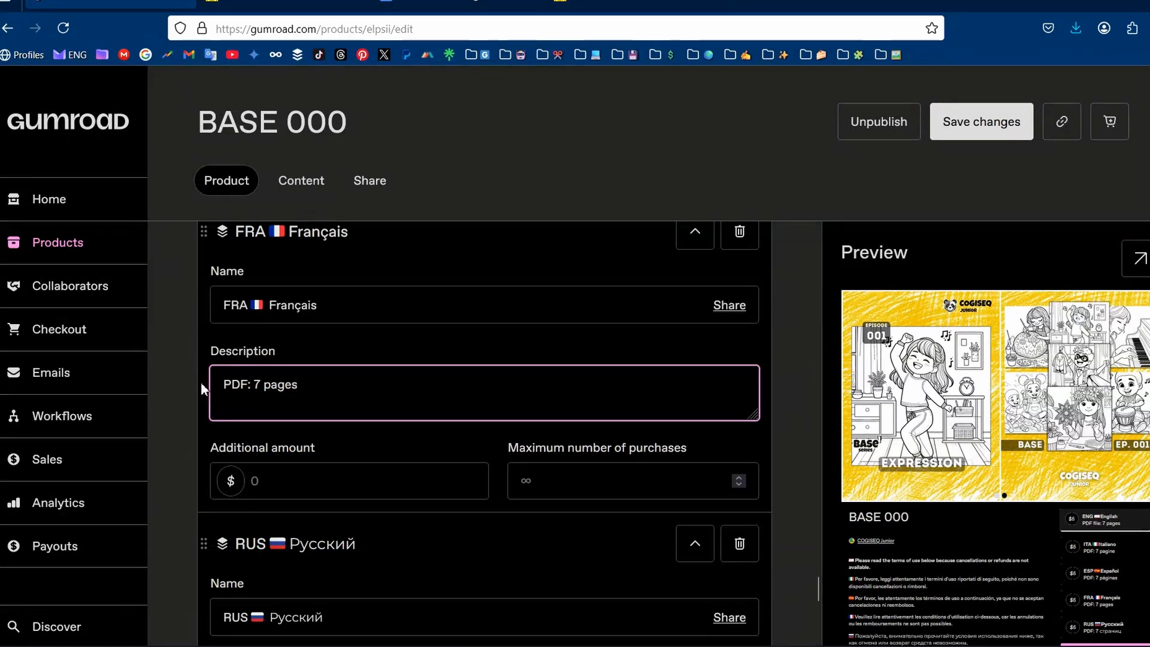
pyautogui.scroll(-3, 326, 436)
pyautogui.scroll(3, 326, 436)
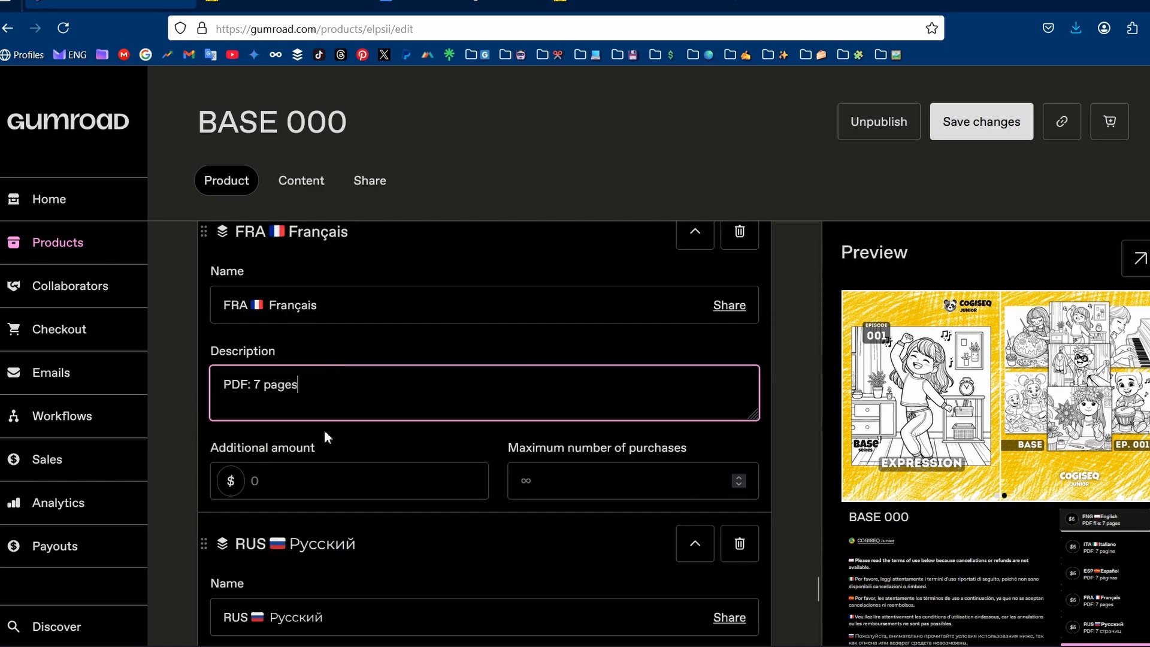
pyautogui.click(284, 2)
pyautogui.click(173, 2)
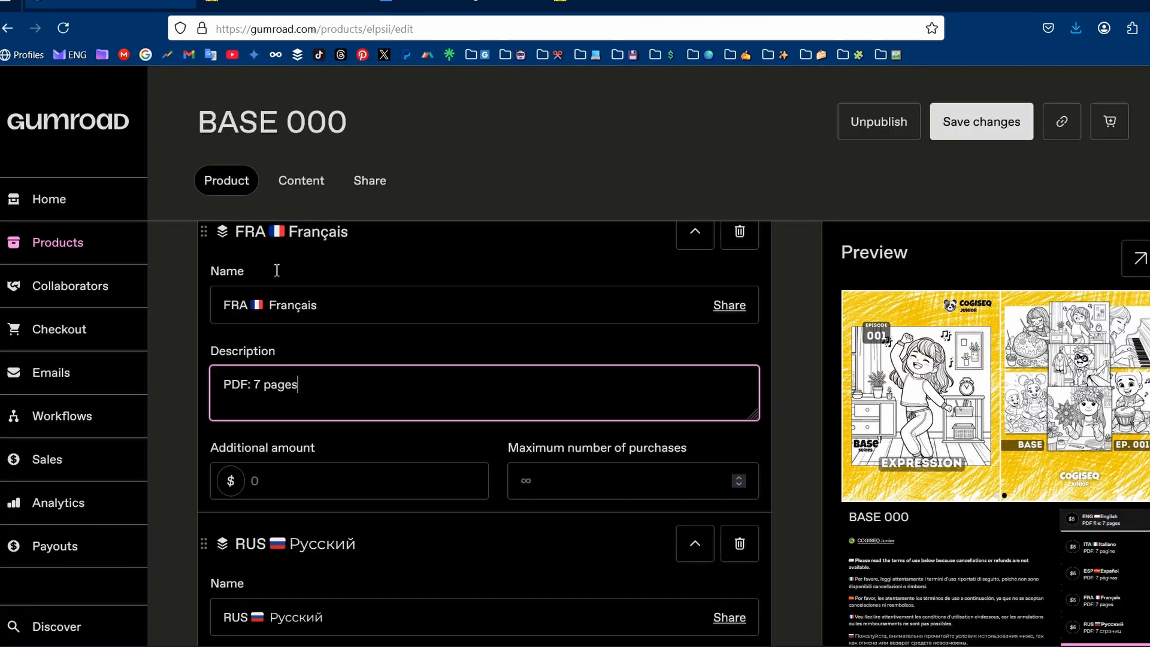
pyautogui.scroll(-3, 394, 390)
pyautogui.scroll(-5, 395, 396)
pyautogui.scroll(5, 739, 511)
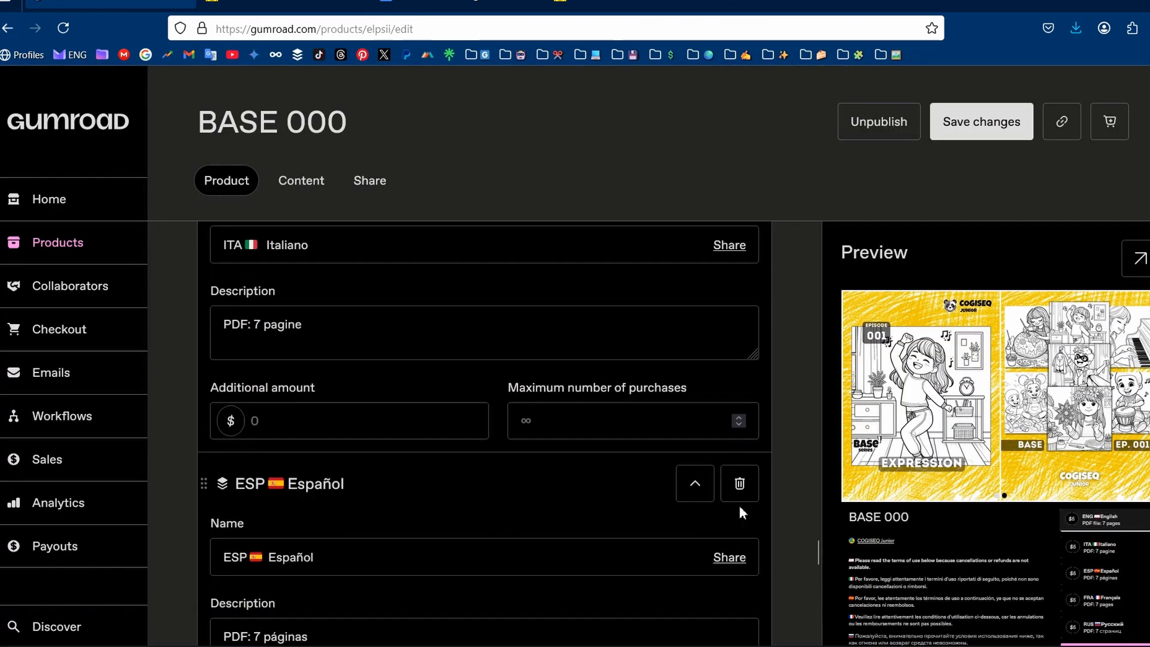
pyautogui.scroll(-10, 741, 511)
# Recheck the visitor's checkout page down to the tip and gift options, and return to the product editor
pyautogui.hotkey('alt', 'Tab')
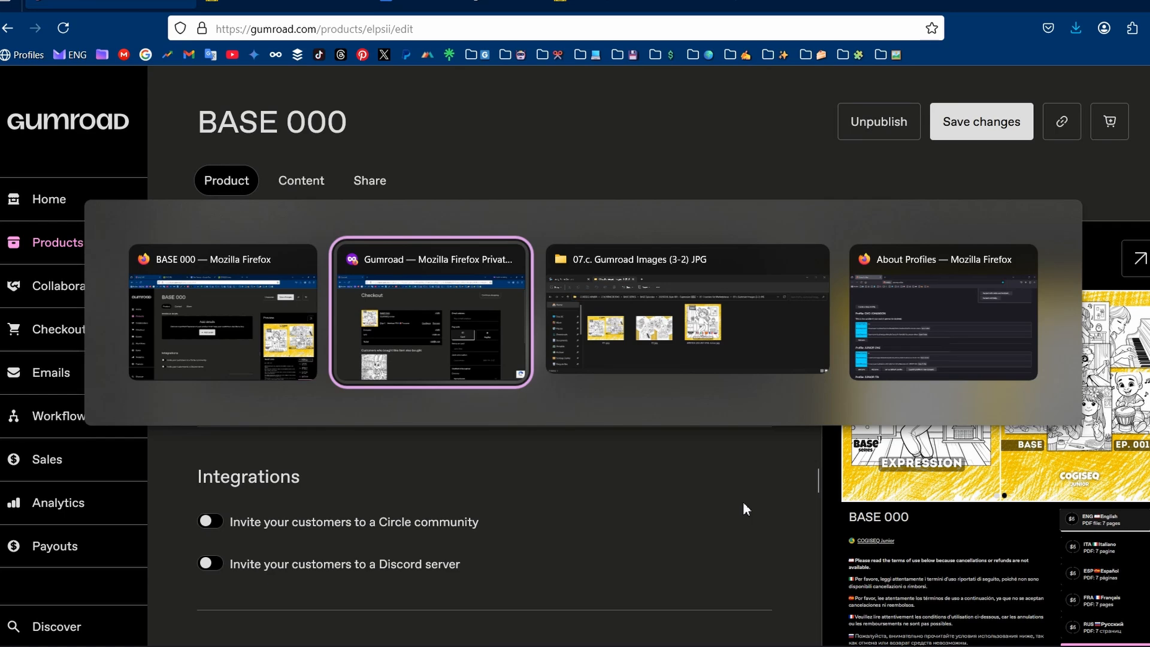
pyautogui.scroll(-2, 674, 467)
pyautogui.scroll(-4, 674, 464)
pyautogui.scroll(6, 673, 465)
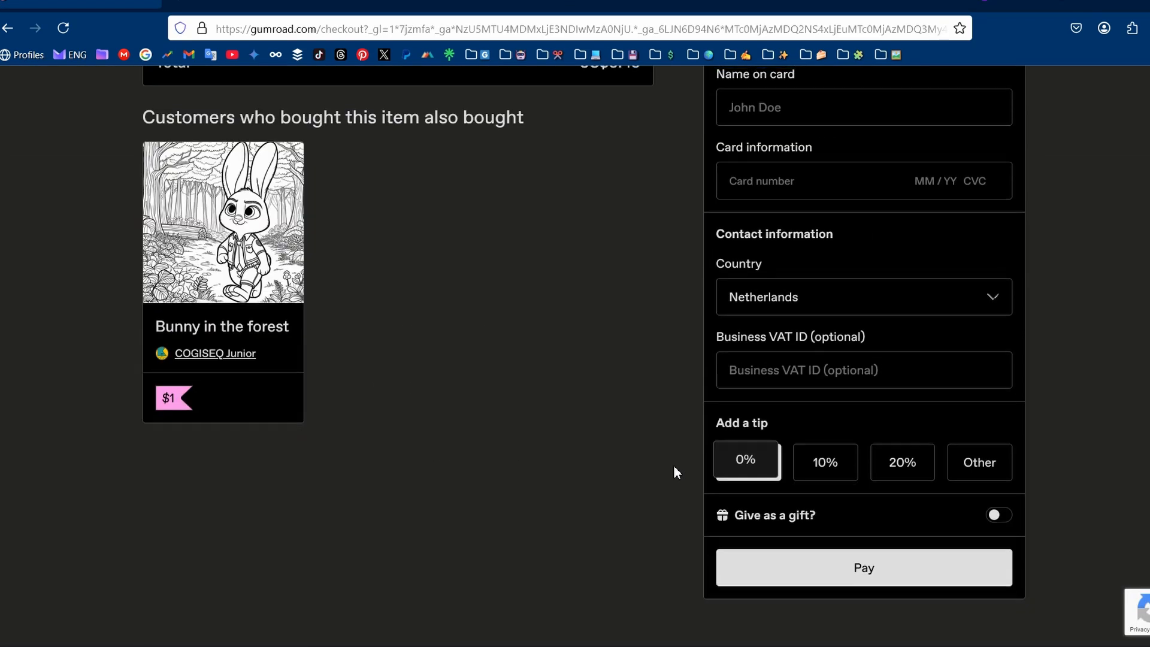
pyautogui.hotkey('alt', 'Tab')
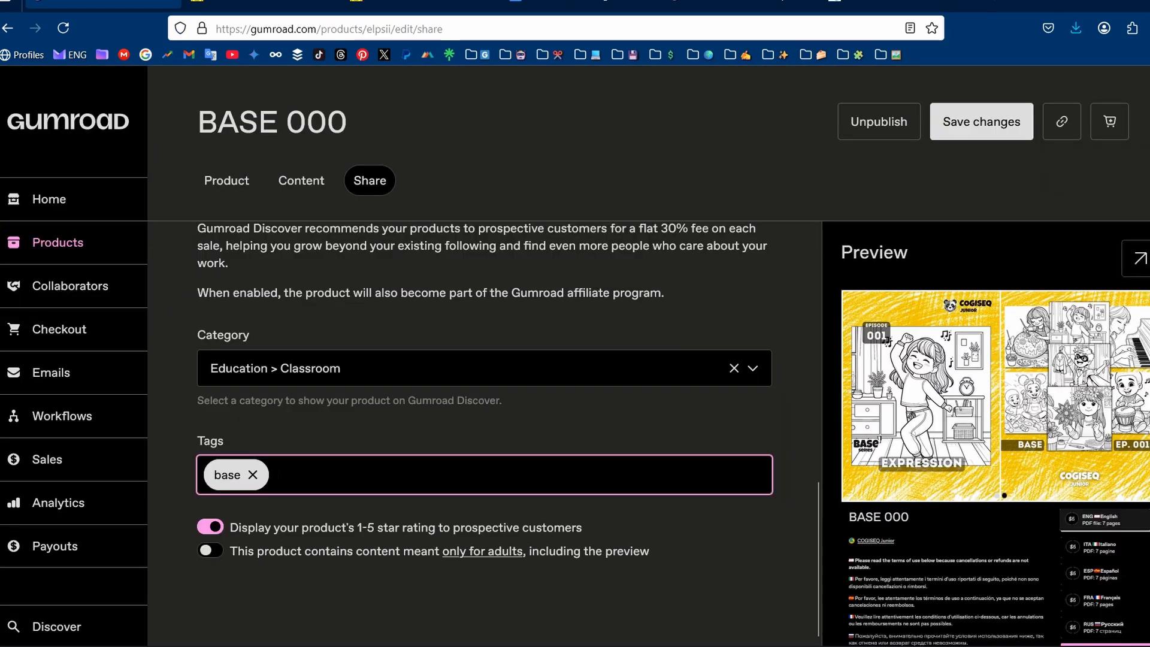
# Add the tag "coloring books" to BASE 000's sharing settings and save the changes
pyautogui.click(304, 474)
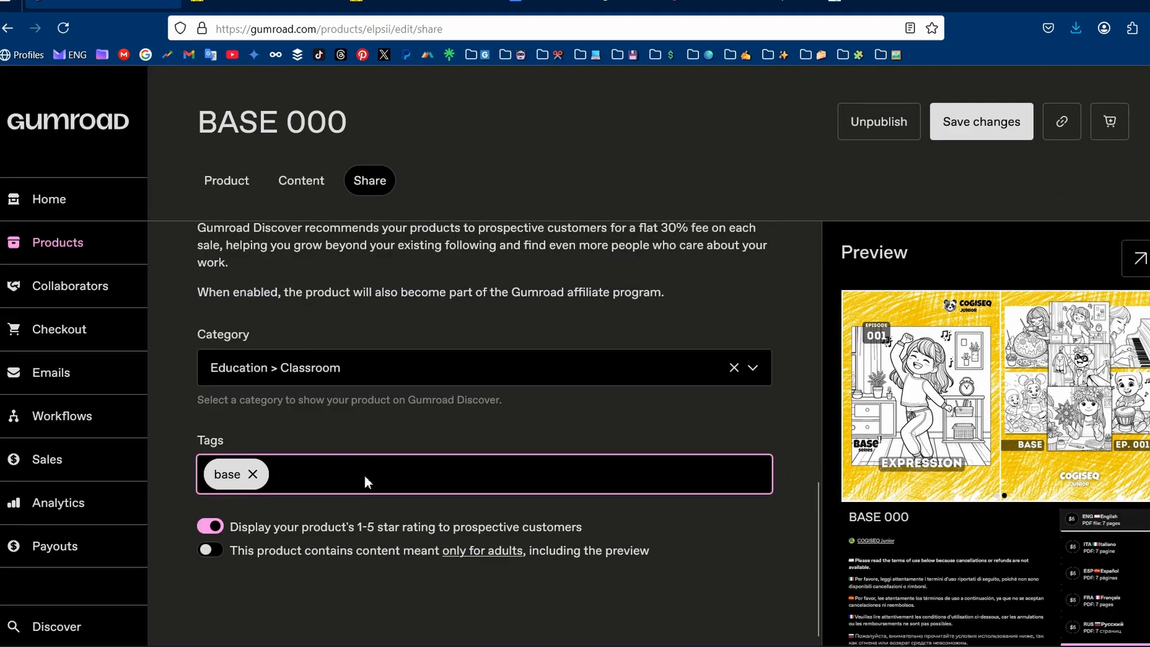
pyautogui.click(974, 127)
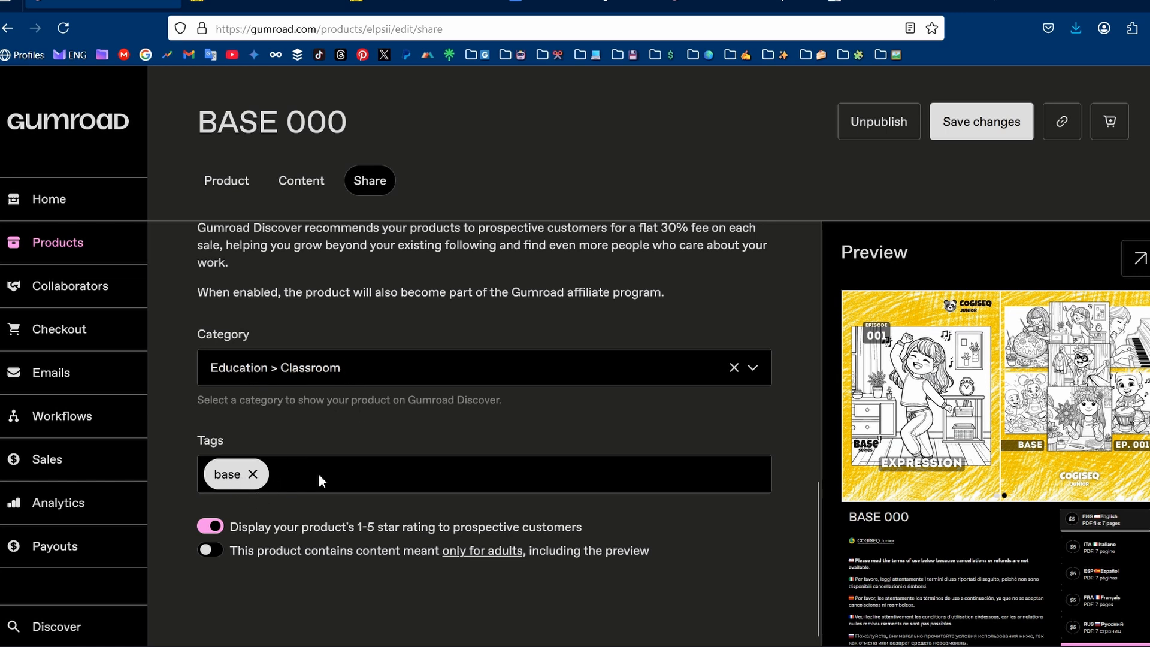
pyautogui.click(357, 476)
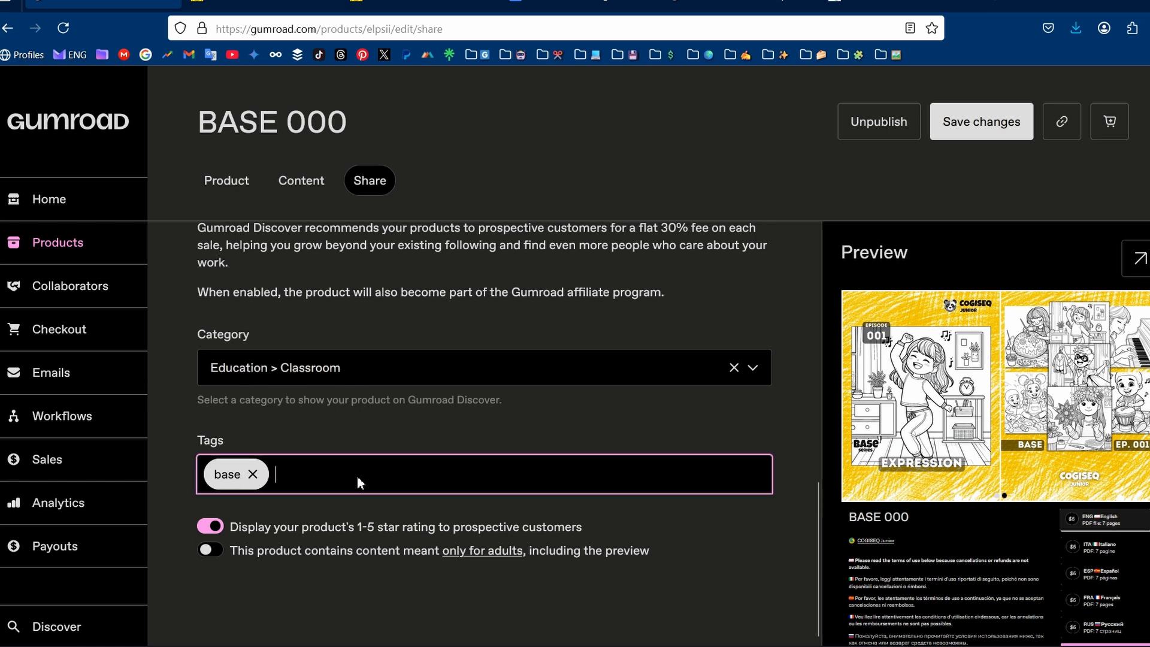
pyautogui.write('colori')
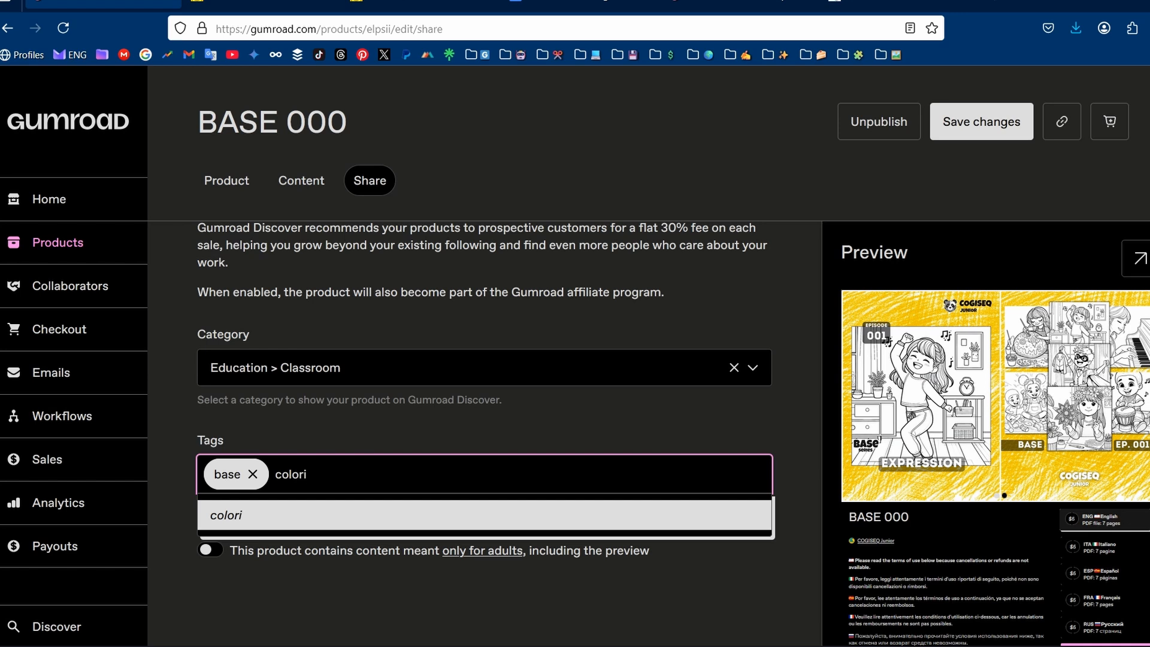
pyautogui.write('gn')
pyautogui.press('BackSpace')
pyautogui.press('BackSpace')
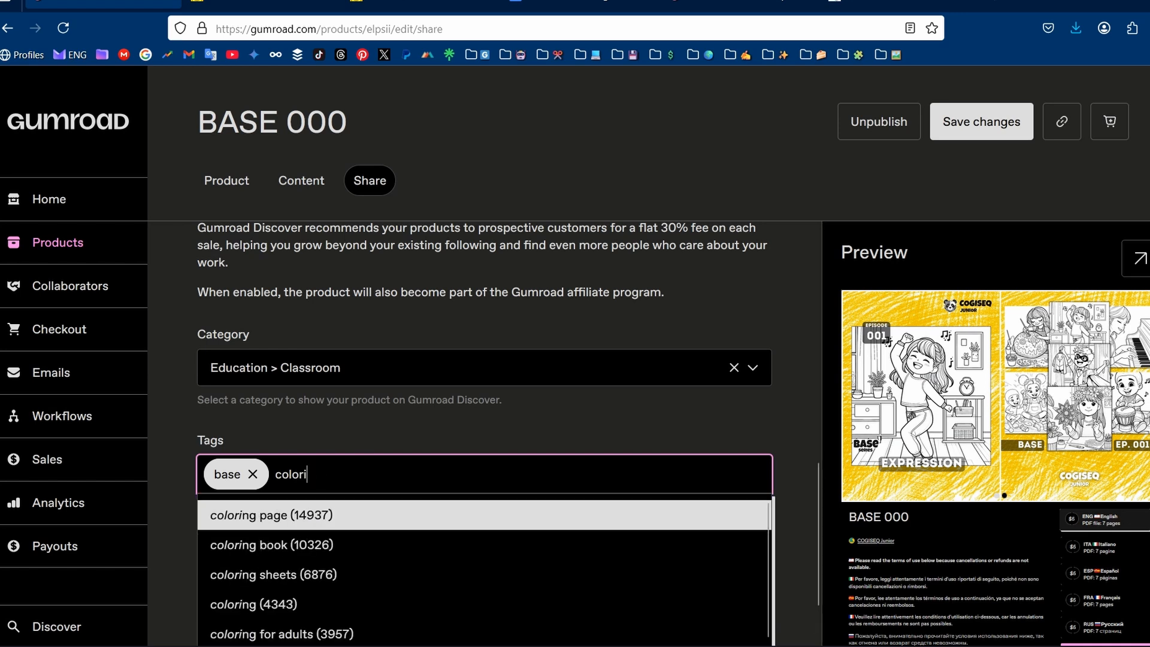
pyautogui.write('ng ')
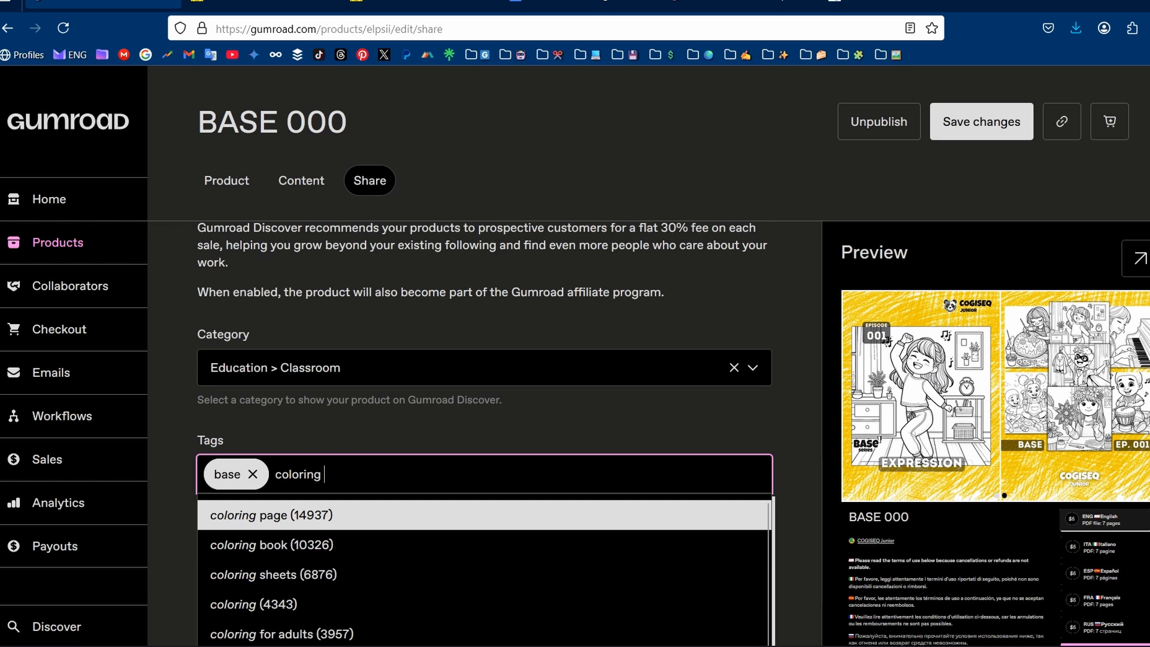
pyautogui.write('book')
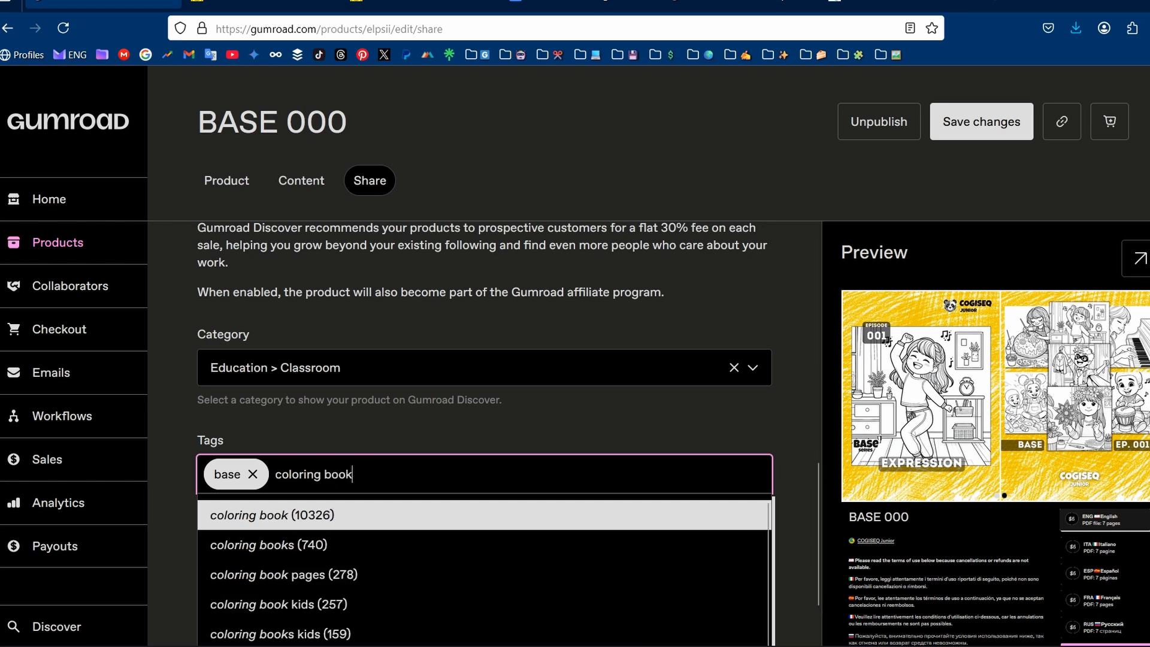
pyautogui.write('s')
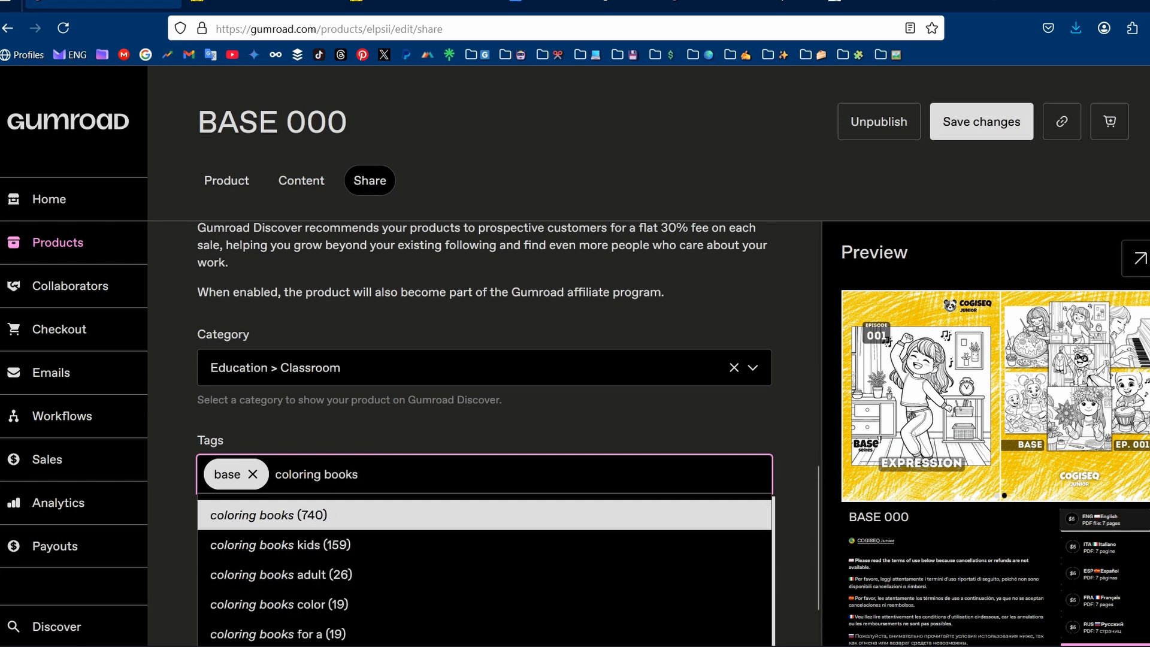
pyautogui.press('Return')
pyautogui.click(965, 128)
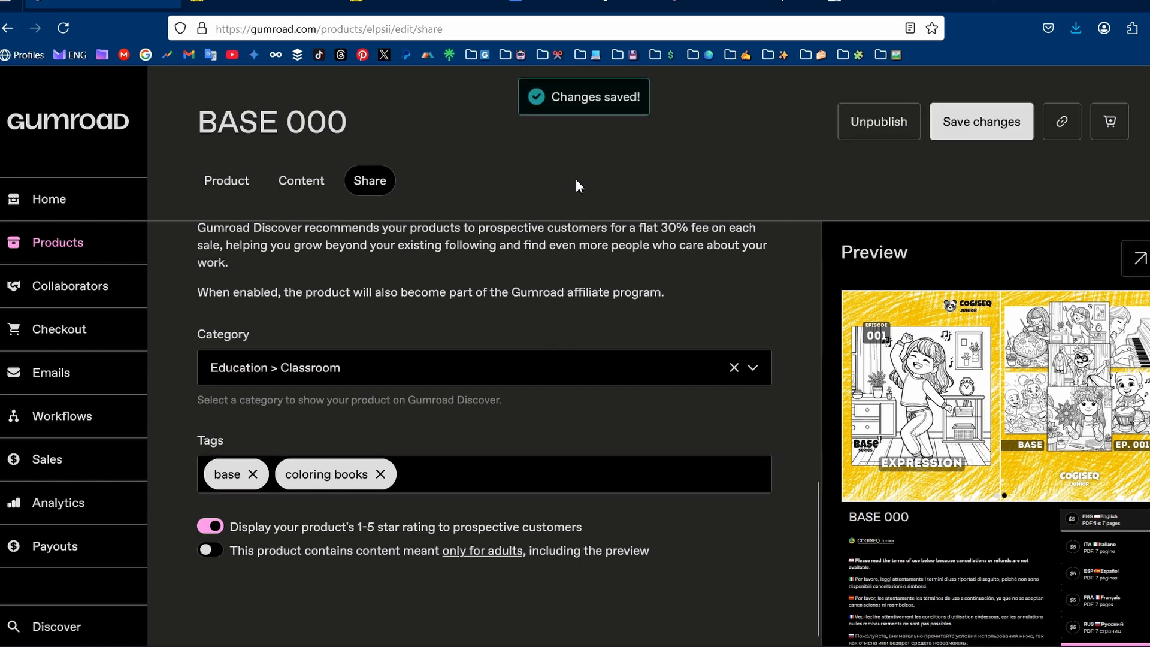
# Return to the shop page, add a products section below the bio, and name it BASE SERIES
pyautogui.click(279, 4)
pyautogui.click(374, 5)
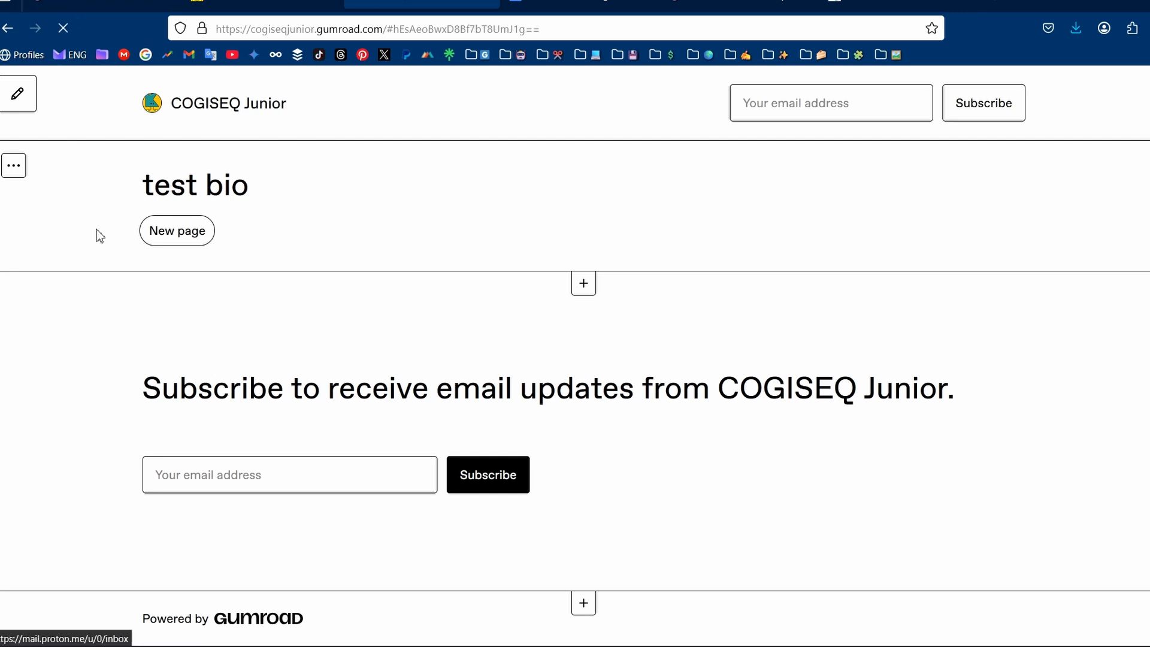
pyautogui.click(582, 269)
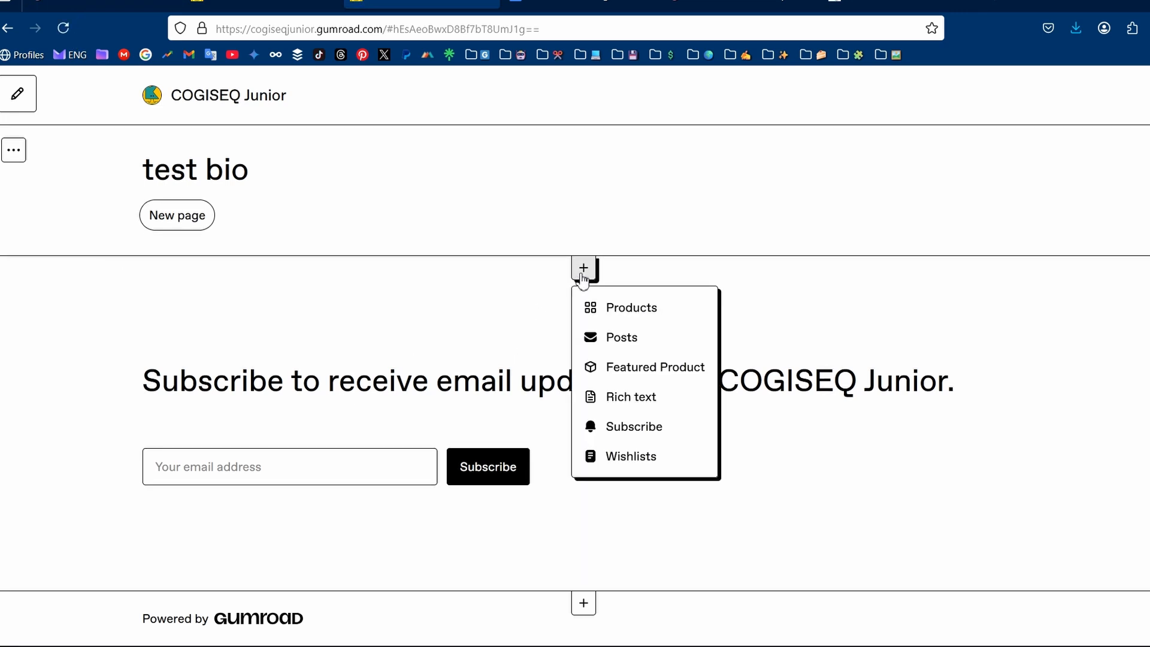
pyautogui.click(608, 307)
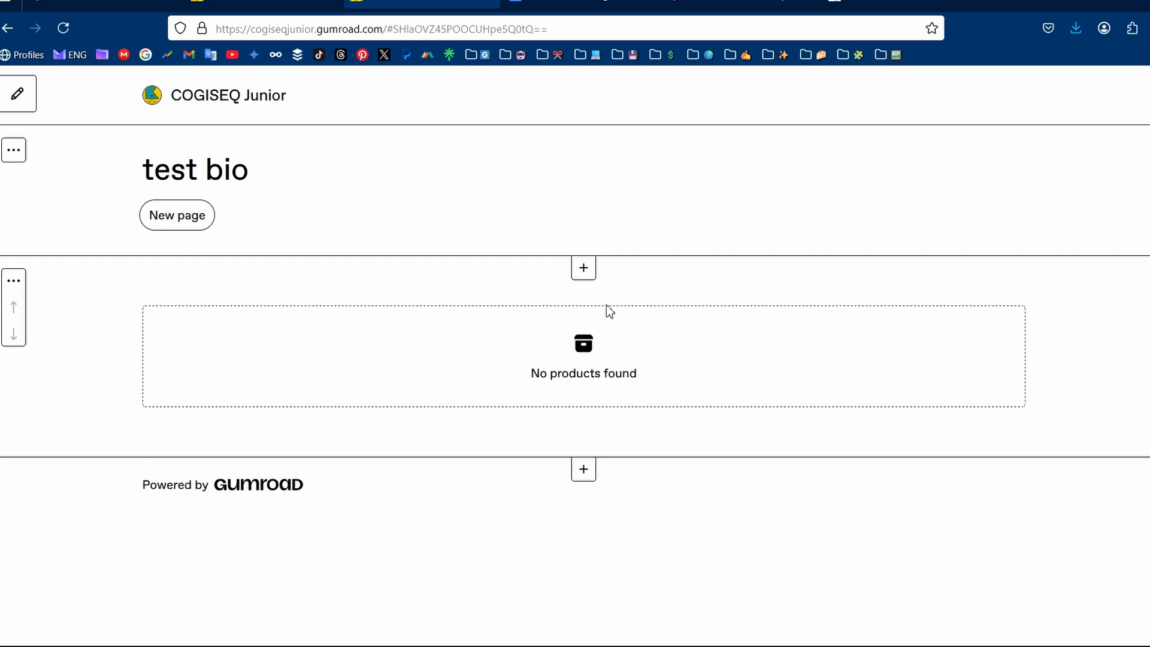
pyautogui.click(13, 281)
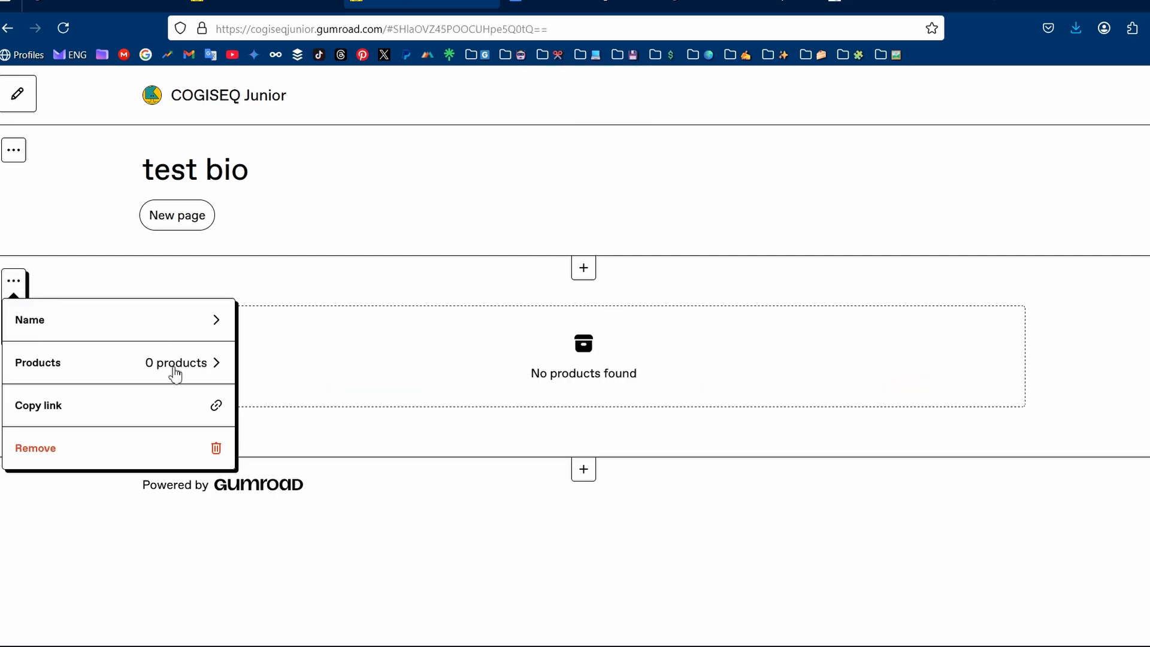
pyautogui.click(207, 324)
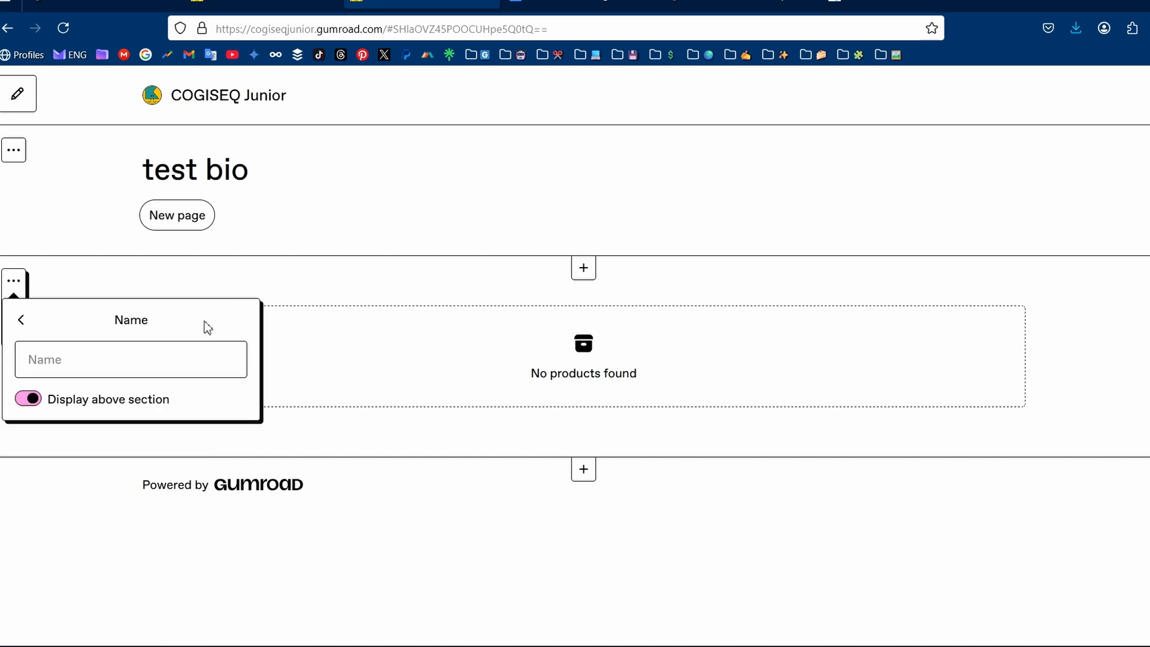
pyautogui.click(126, 359)
pyautogui.write('BAS')
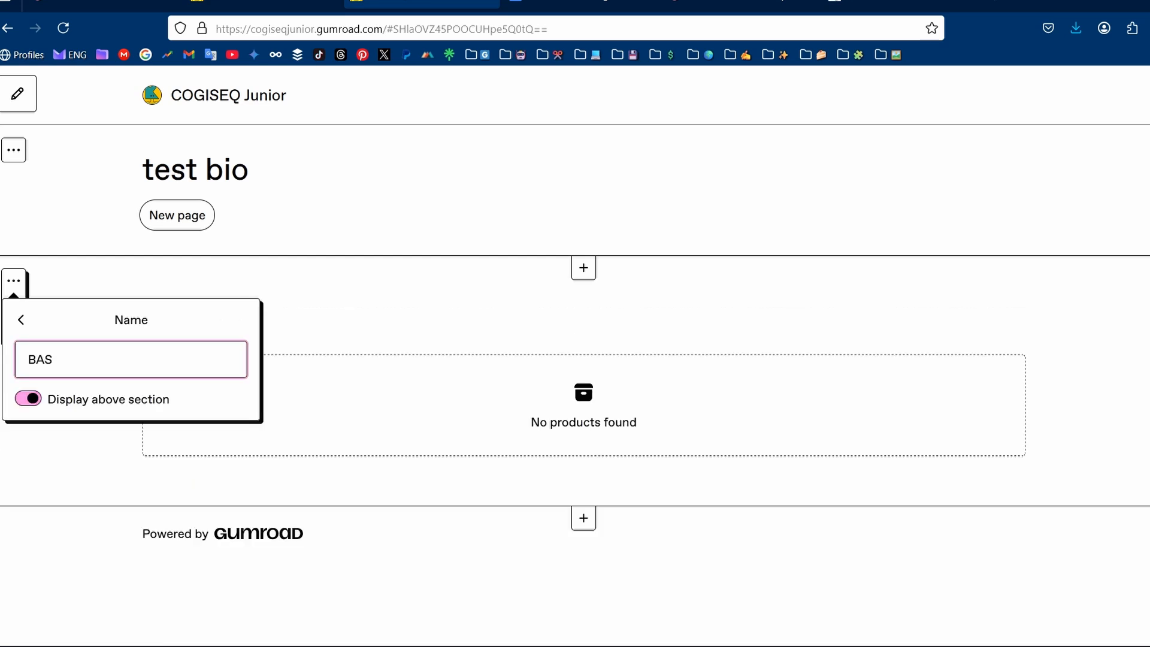
pyautogui.write('E SERIES')
pyautogui.click(21, 321)
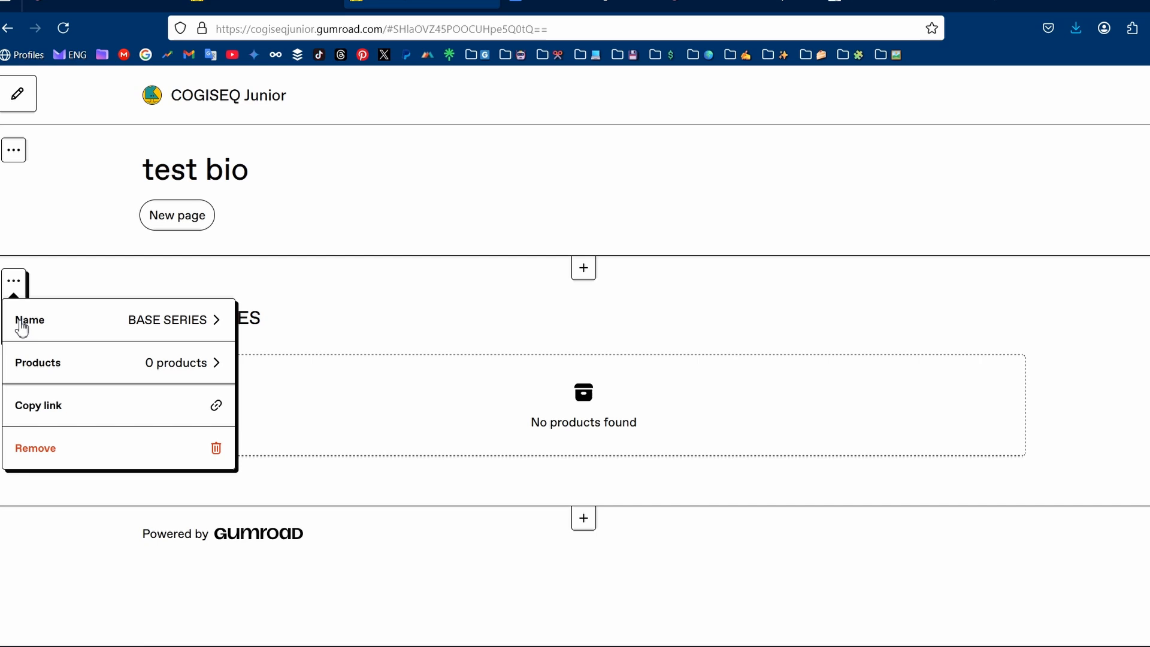
# Show product filters in the BASE SERIES section, set its default sort order to Newest, and include the product BASE 000
pyautogui.click(169, 364)
pyautogui.click(33, 425)
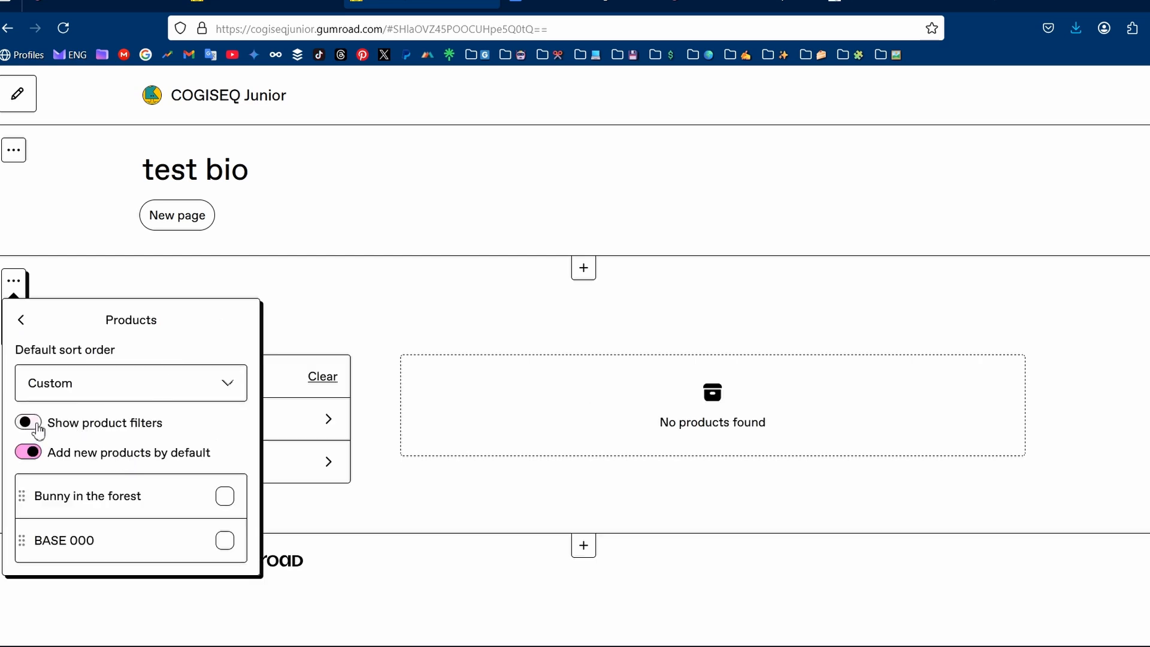
pyautogui.doubleClick(37, 426)
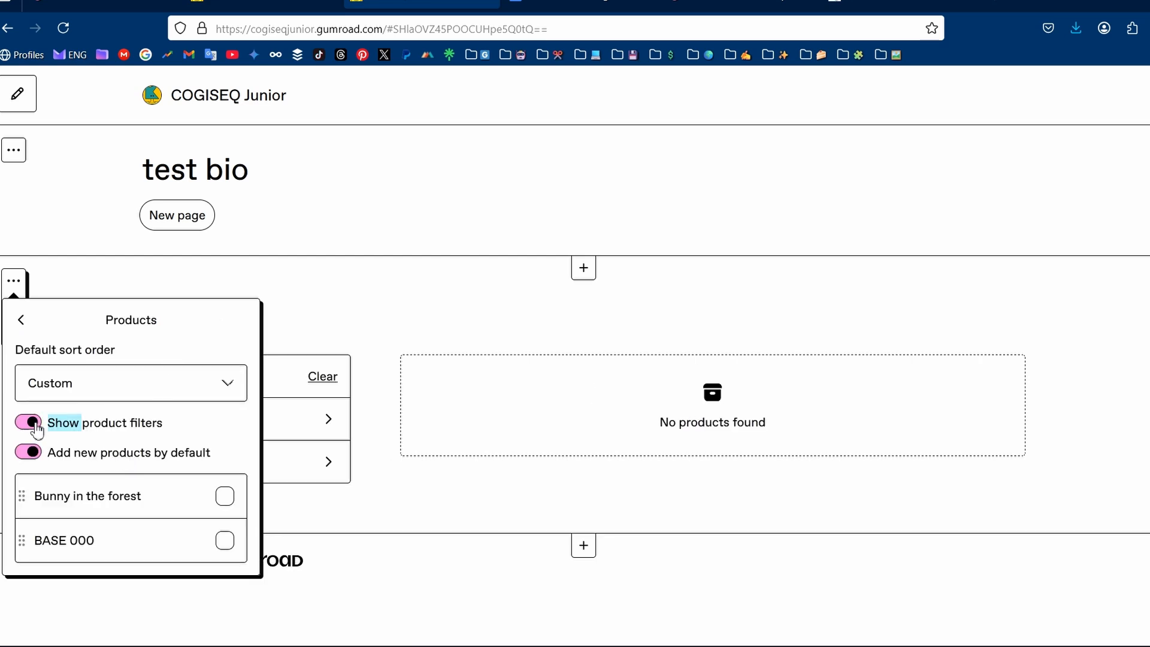
pyautogui.click(230, 394)
pyautogui.click(84, 444)
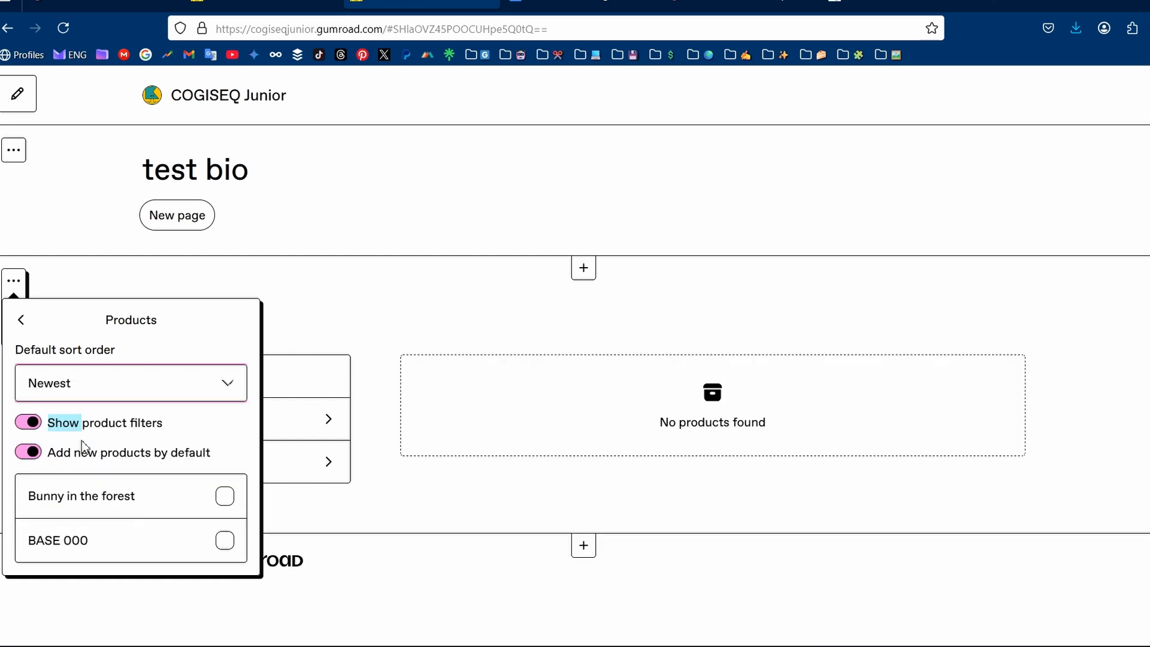
pyautogui.click(225, 541)
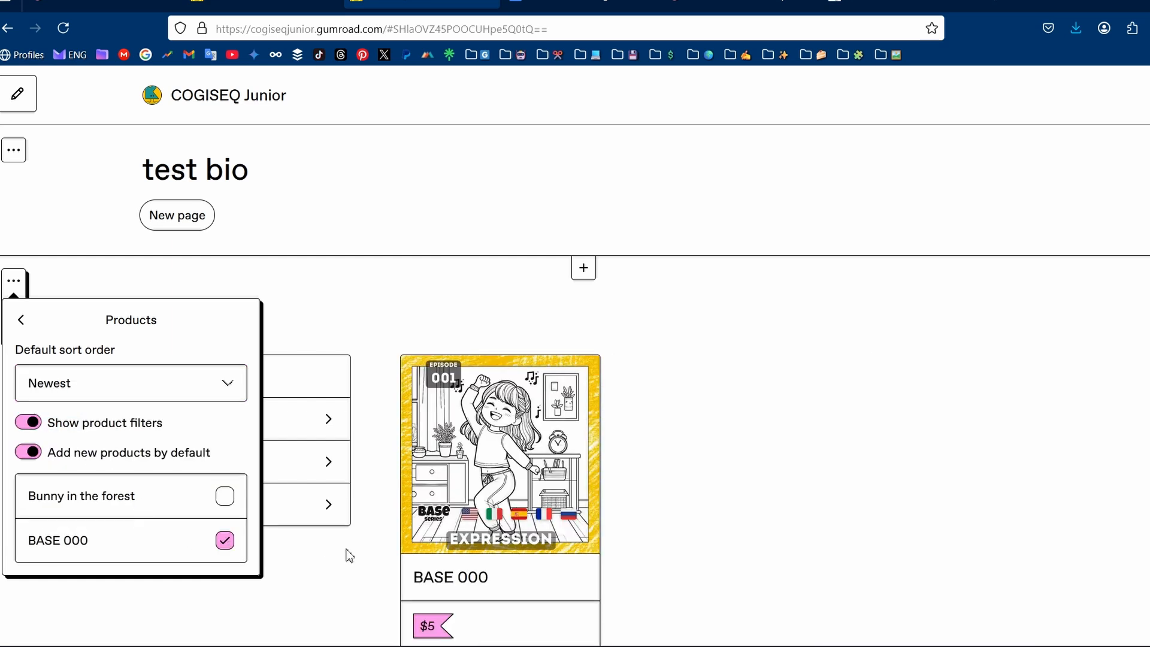
pyautogui.click(21, 320)
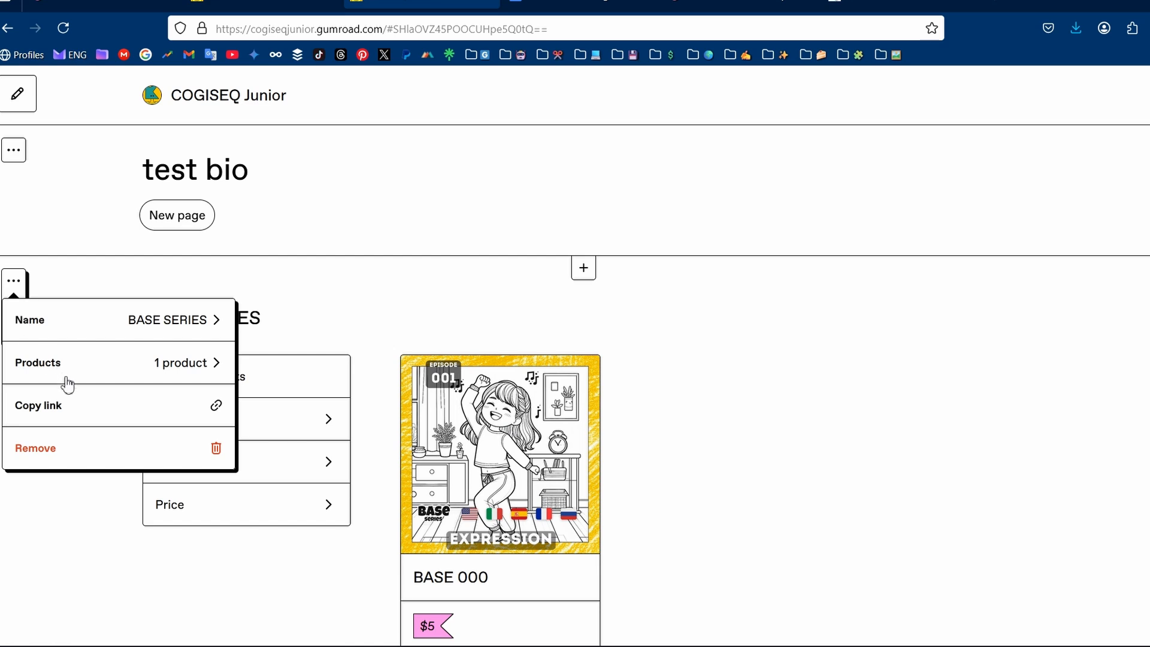
pyautogui.click(110, 567)
# Expand the sorting and tag filters of the BASE SERIES section to check their options
pyautogui.click(278, 423)
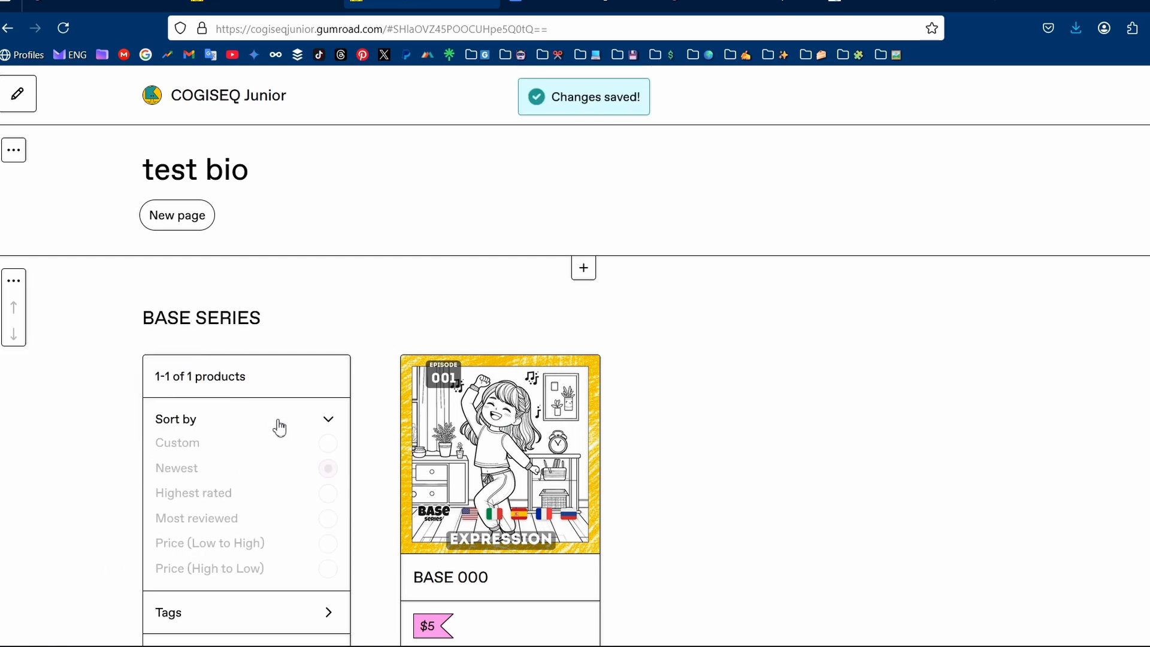
pyautogui.scroll(-2, 281, 497)
pyautogui.click(324, 510)
pyautogui.scroll(-2, 239, 495)
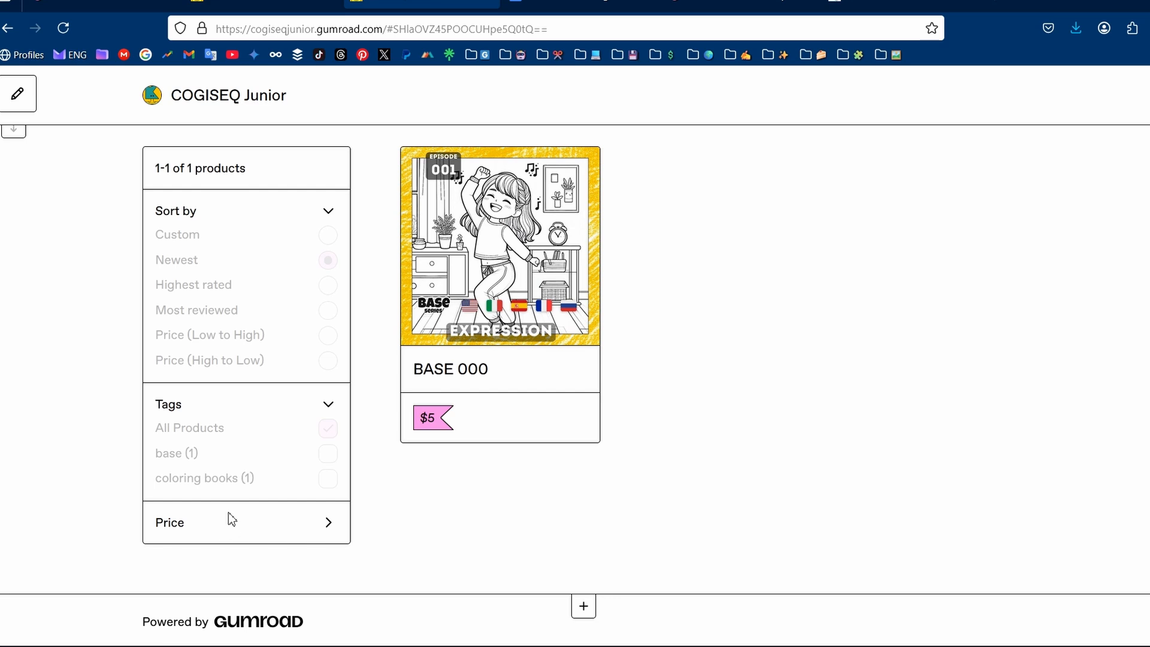
pyautogui.scroll(4, 198, 486)
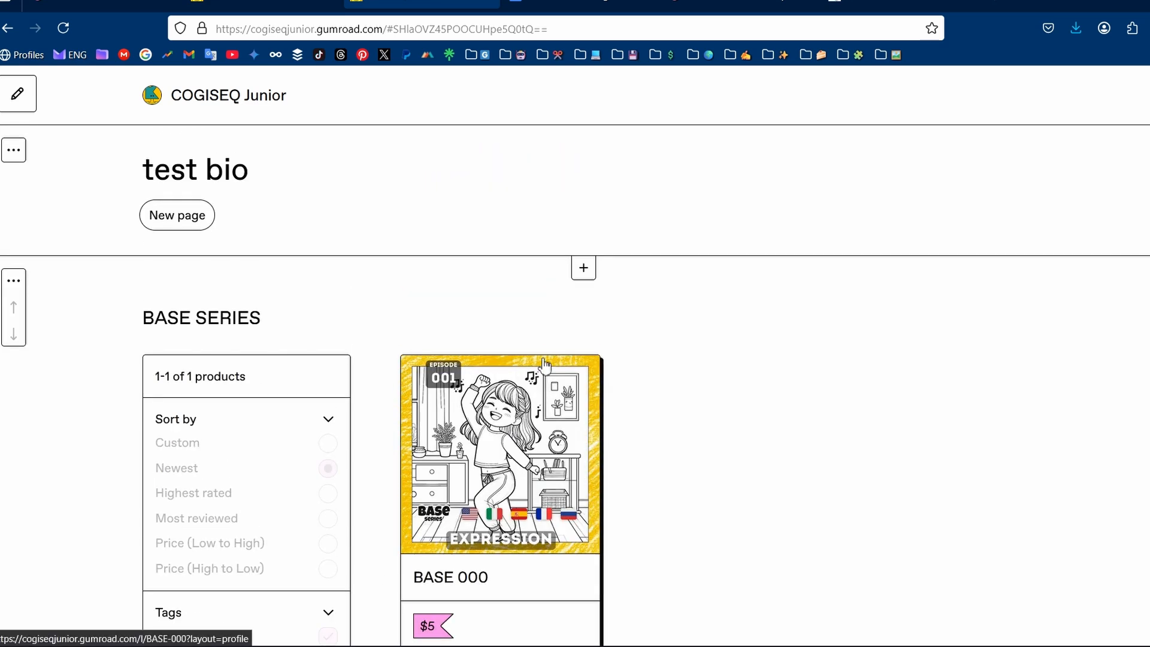
# Add another products section above BASE SERIES and name it BUNNY
pyautogui.click(584, 267)
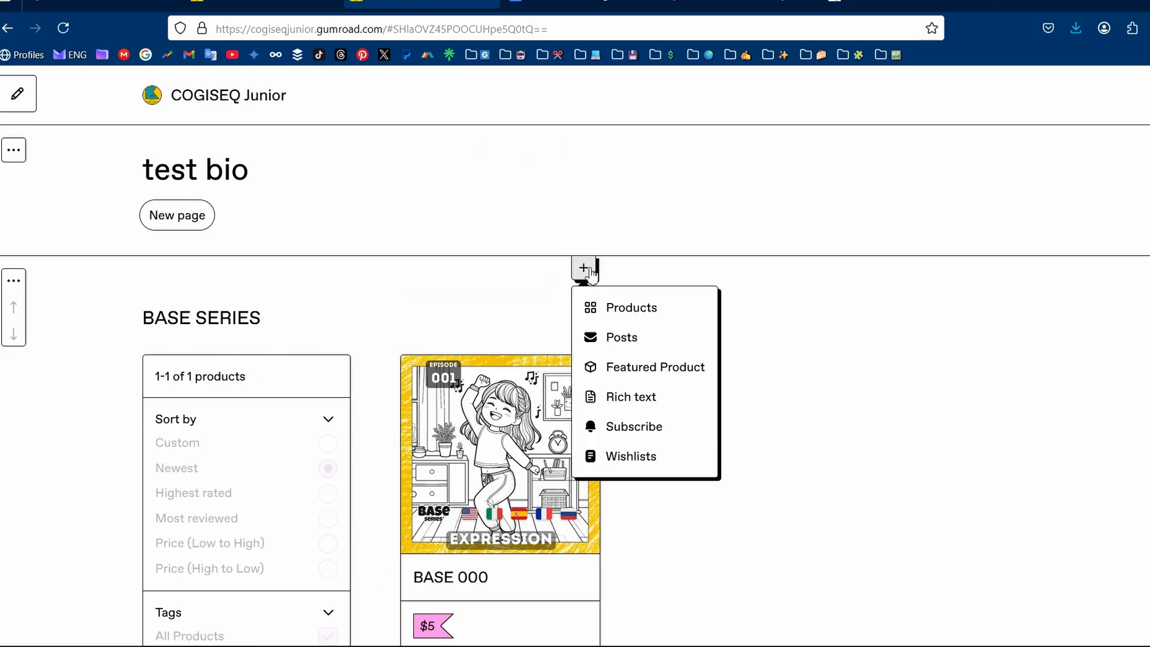
pyautogui.click(617, 309)
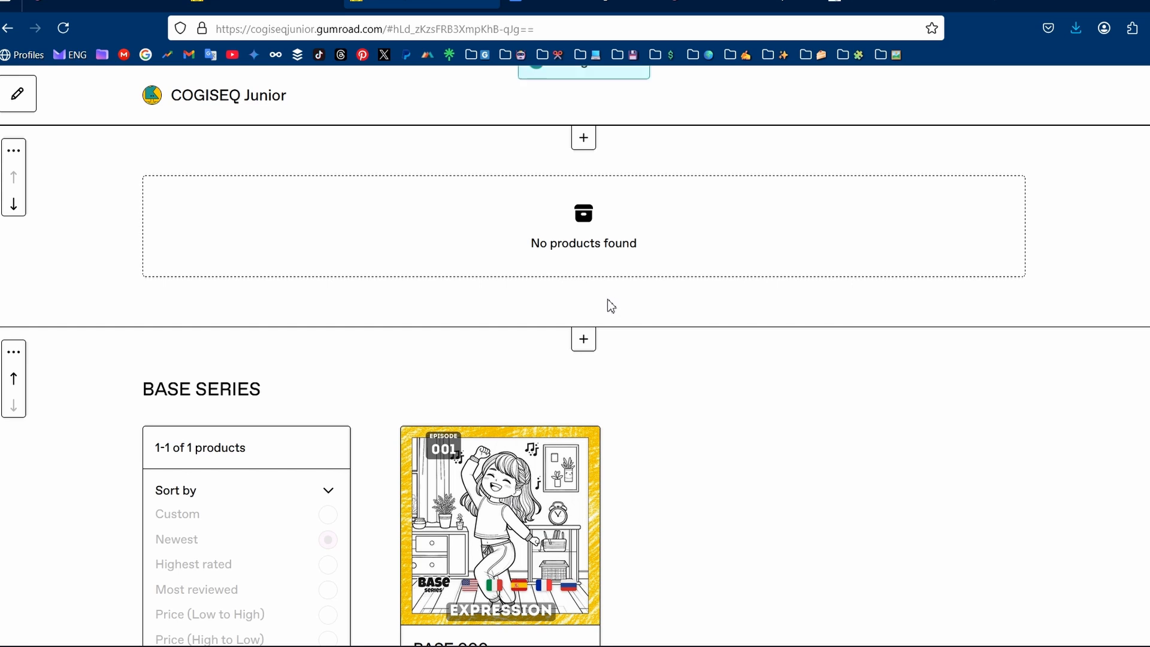
pyautogui.scroll(2, 599, 287)
pyautogui.click(14, 280)
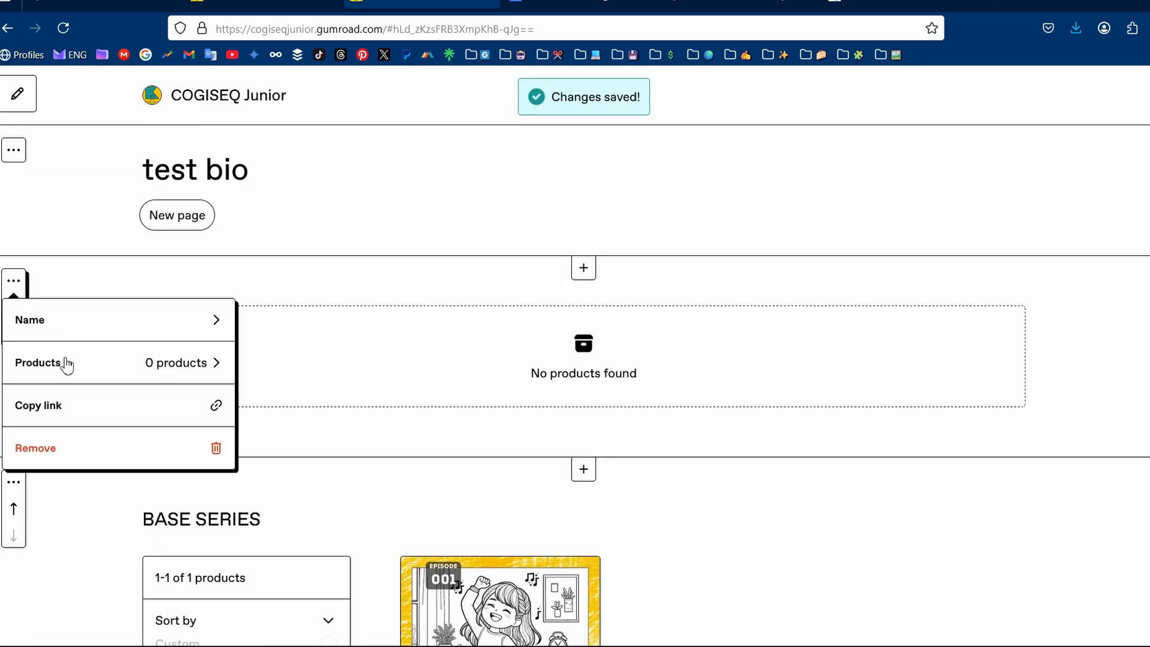
pyautogui.click(82, 325)
pyautogui.click(189, 352)
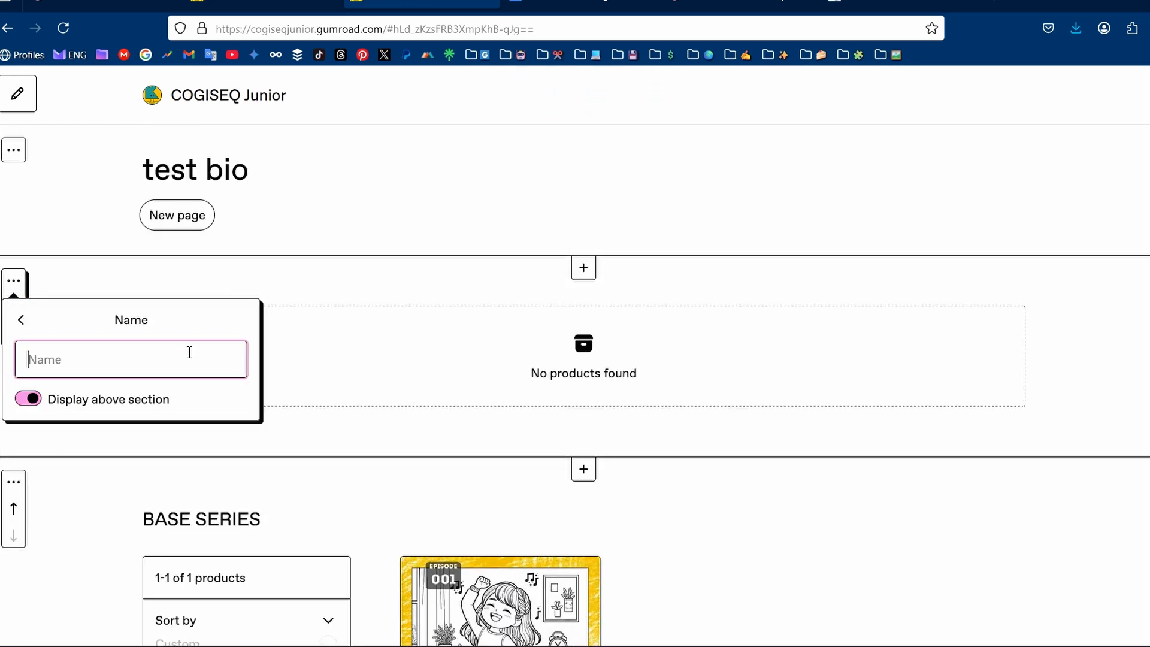
pyautogui.write('BUNNY')
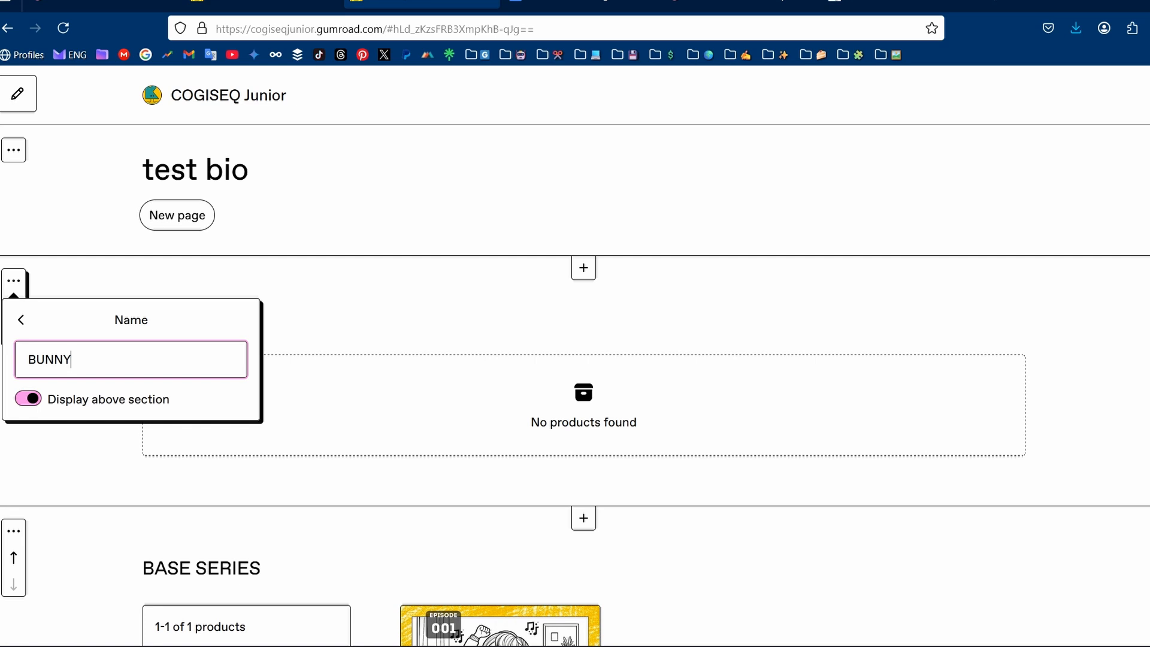
pyautogui.click(22, 321)
# Include Bunny in the forest in the BUNNY section, sort it by Newest, and leave product filters hidden
pyautogui.click(170, 367)
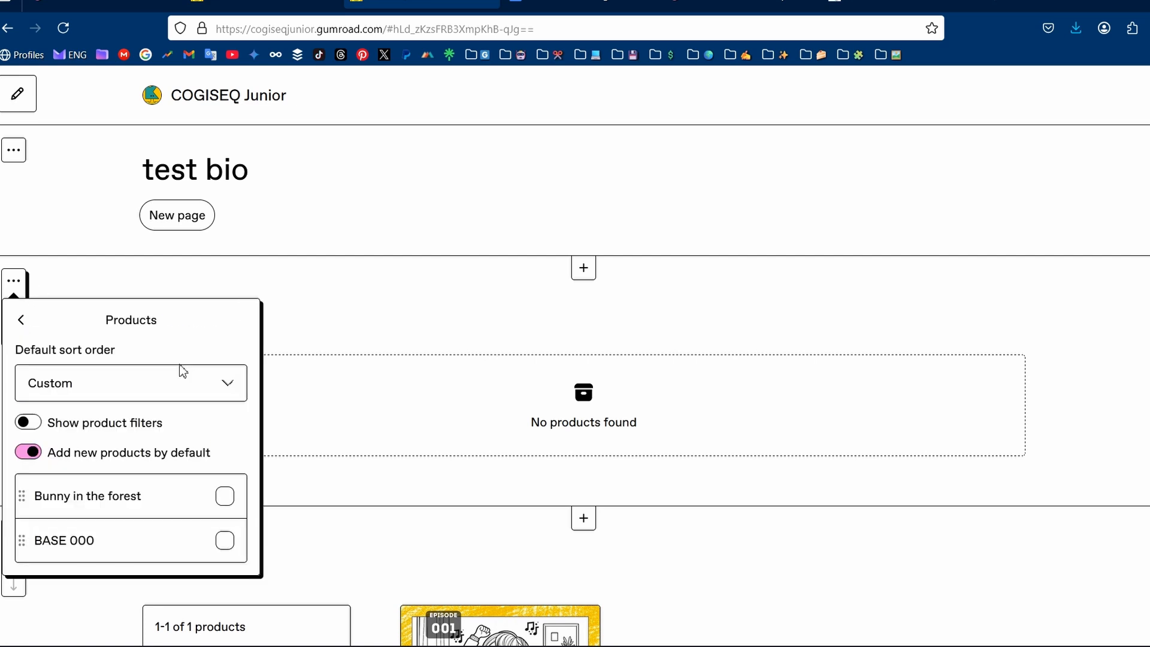
pyautogui.click(227, 499)
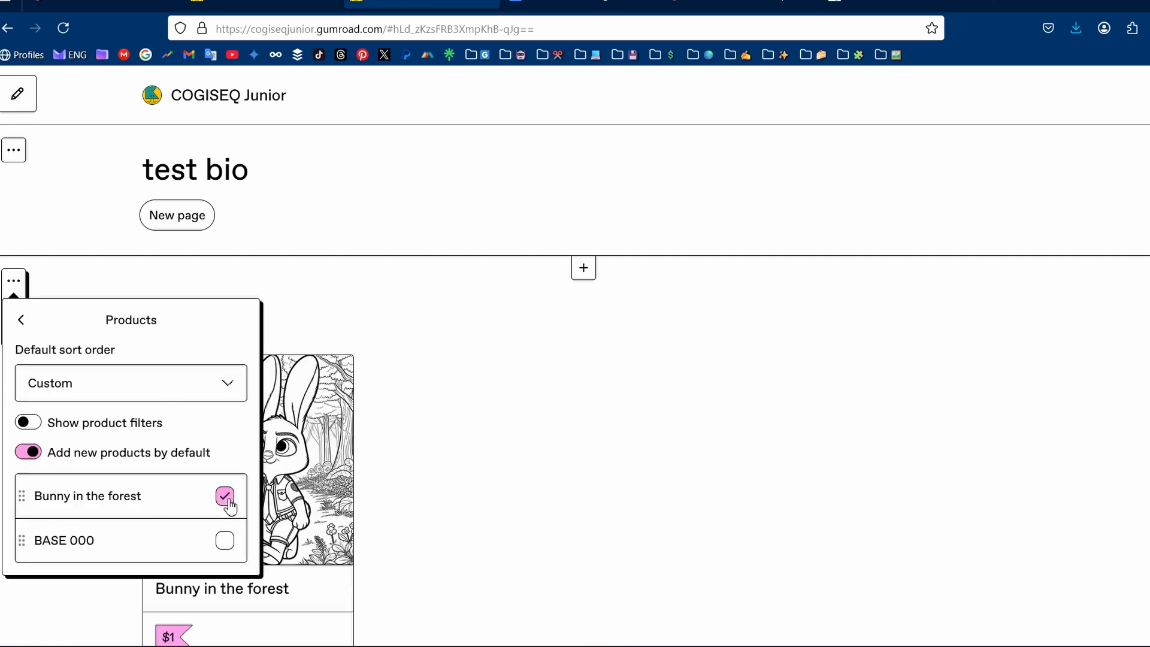
pyautogui.click(100, 397)
pyautogui.click(66, 440)
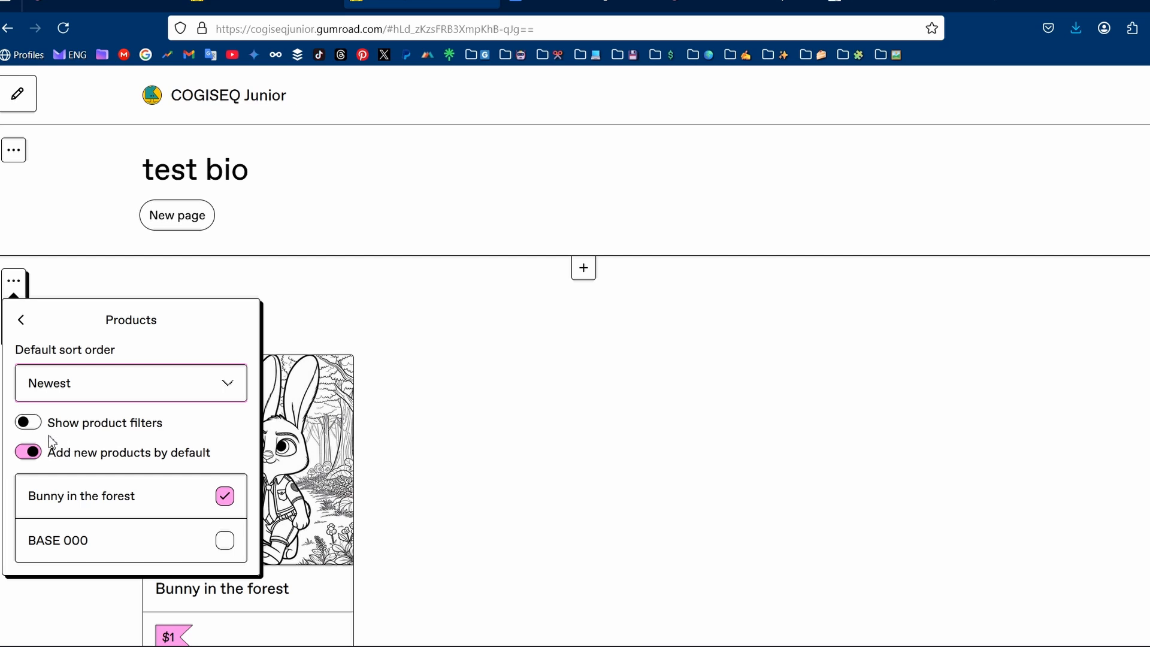
pyautogui.click(31, 424)
pyautogui.click(33, 426)
pyautogui.click(34, 429)
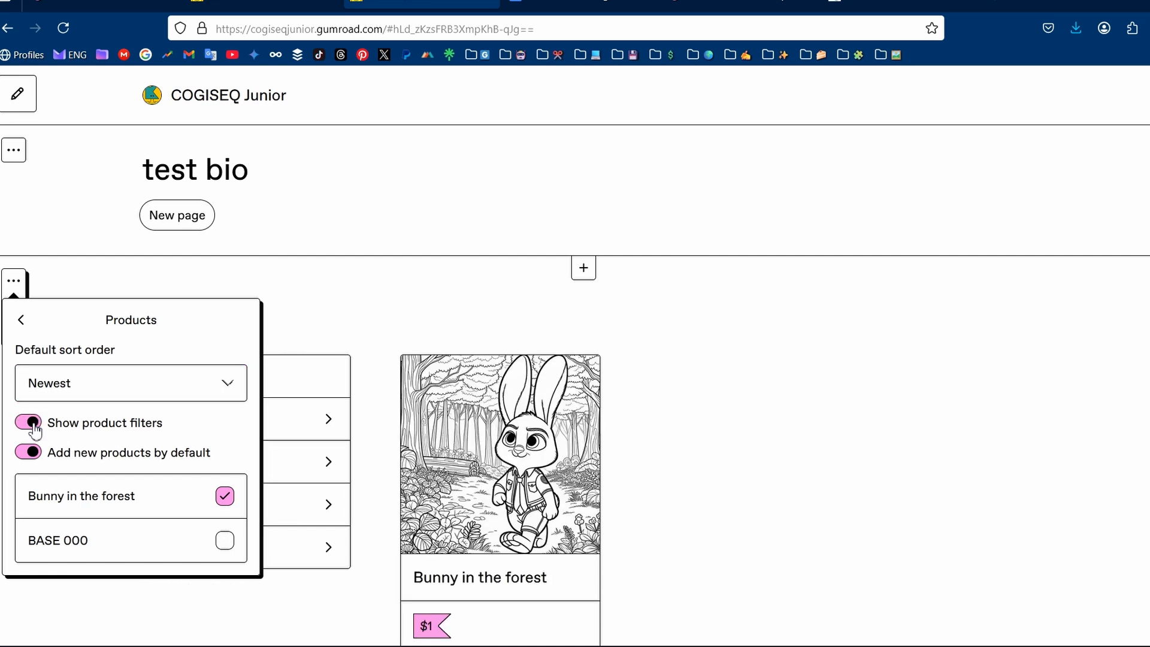
pyautogui.click(34, 429)
pyautogui.click(477, 440)
# Review the BUNNY and BASE SERIES sections on the shop page and check the header's page options
pyautogui.scroll(-3, 476, 440)
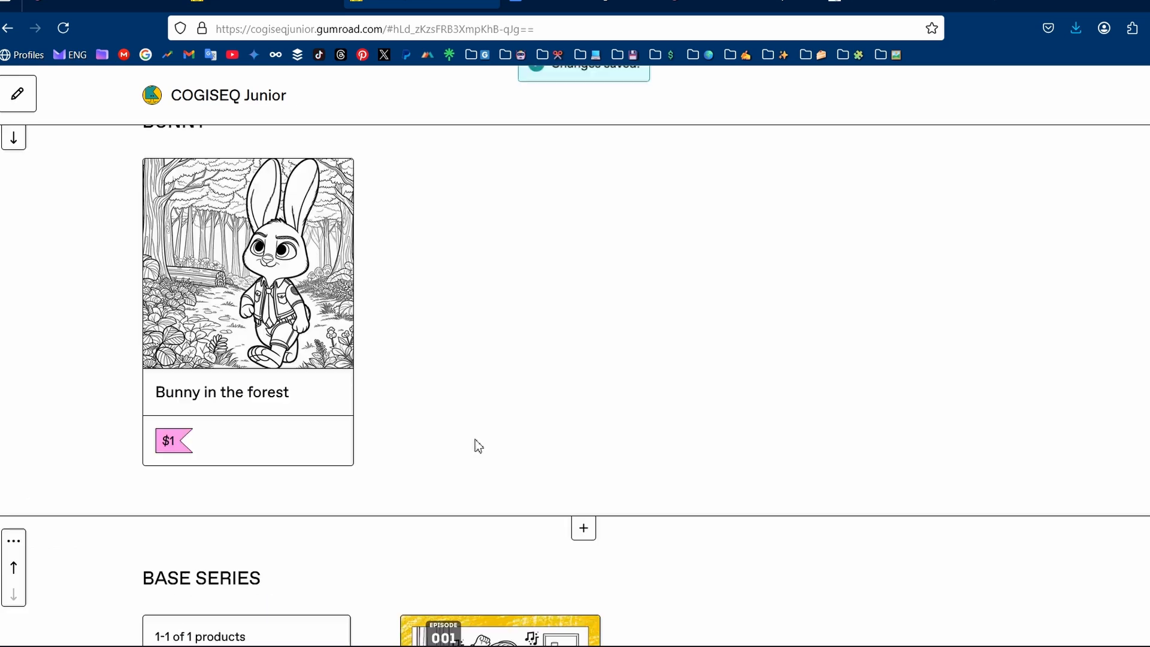
pyautogui.scroll(-2, 477, 443)
pyautogui.scroll(5, 476, 437)
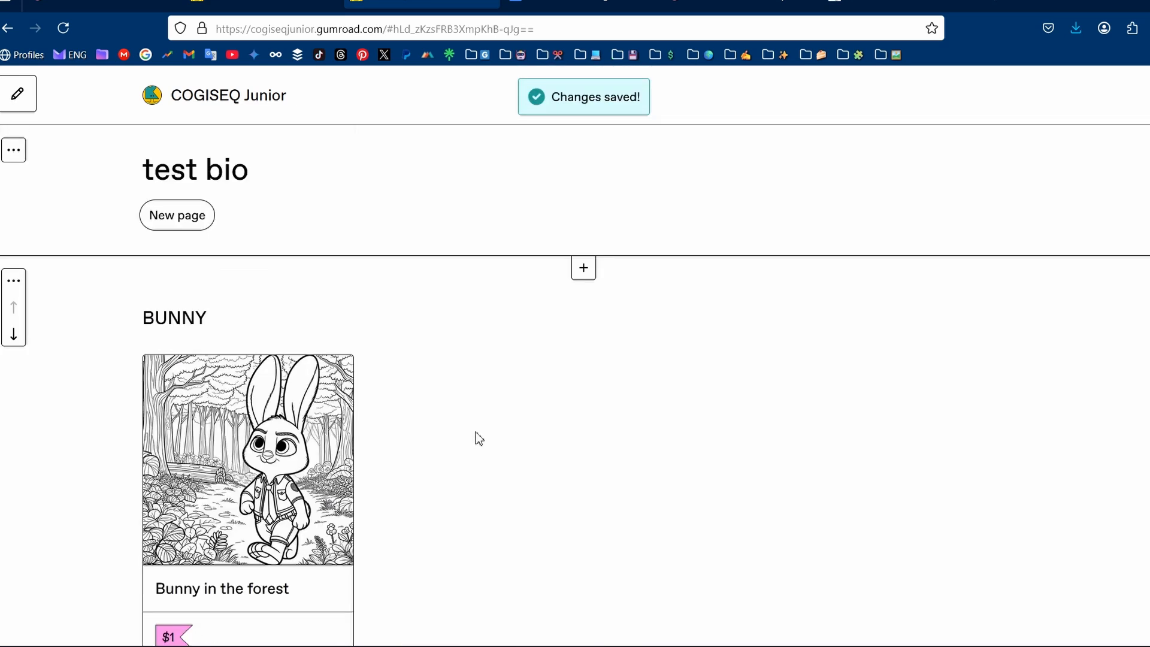
pyautogui.click(187, 225)
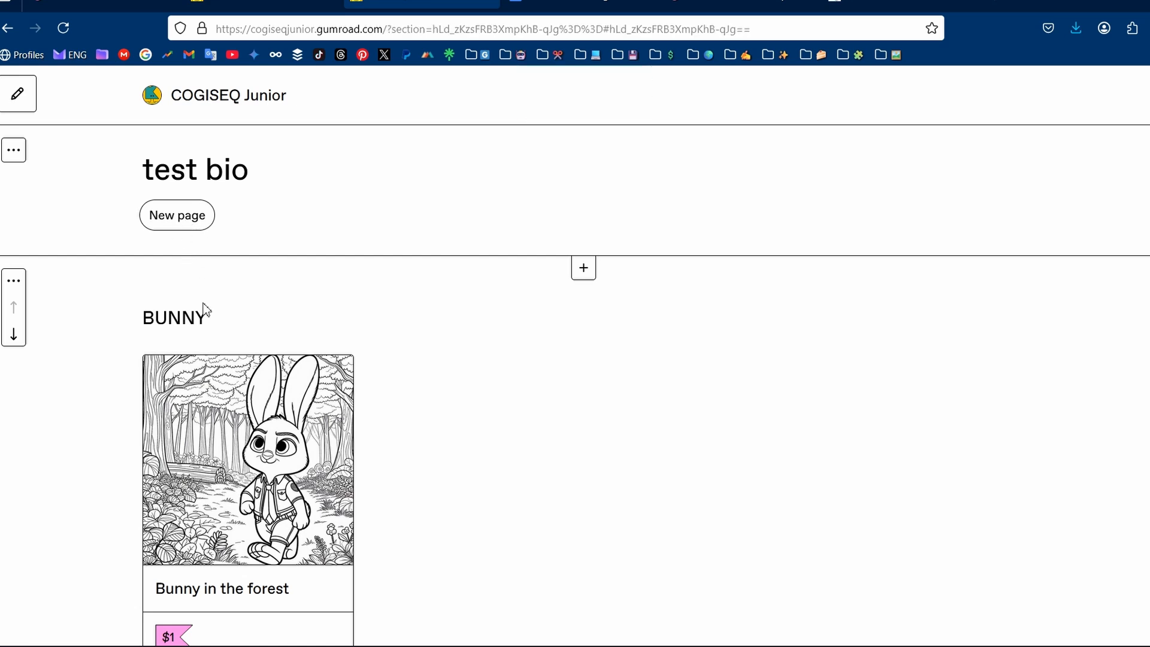
pyautogui.click(14, 155)
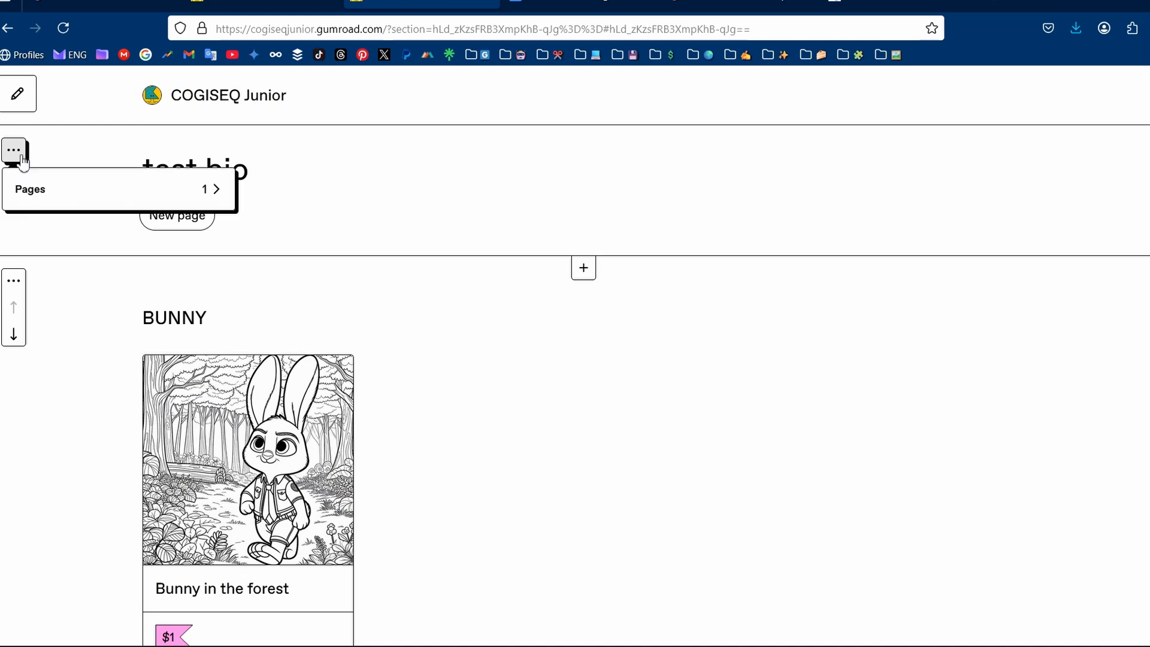
pyautogui.click(21, 158)
pyautogui.click(21, 159)
pyautogui.scroll(-10, 713, 445)
pyautogui.scroll(3, 713, 445)
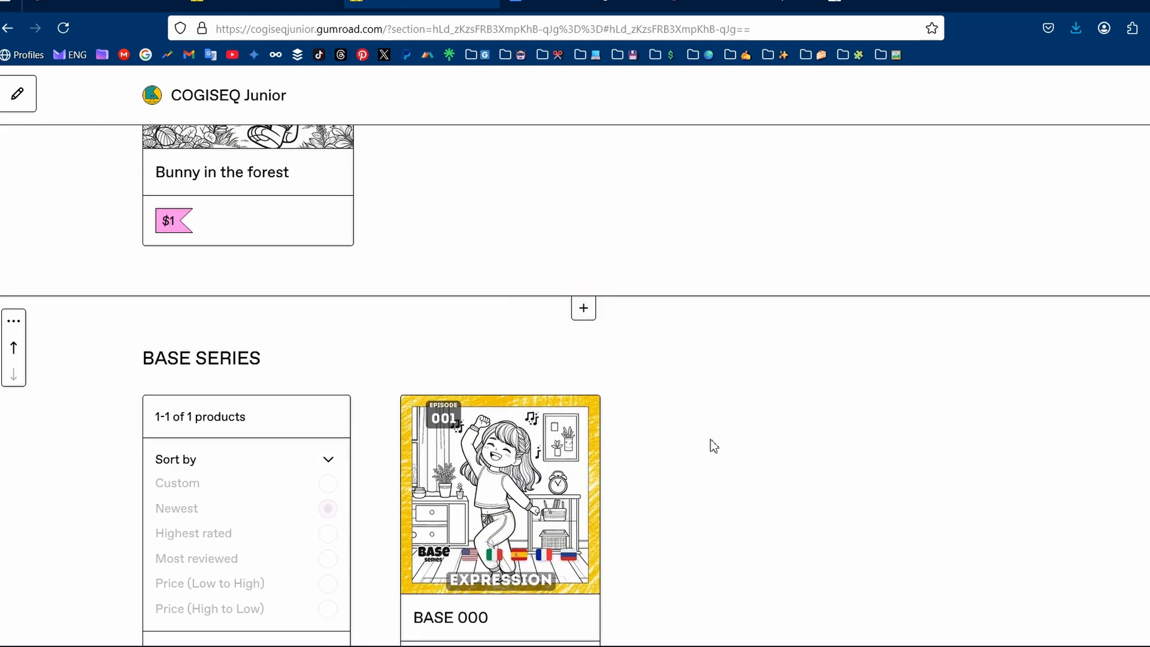
pyautogui.scroll(5, 712, 445)
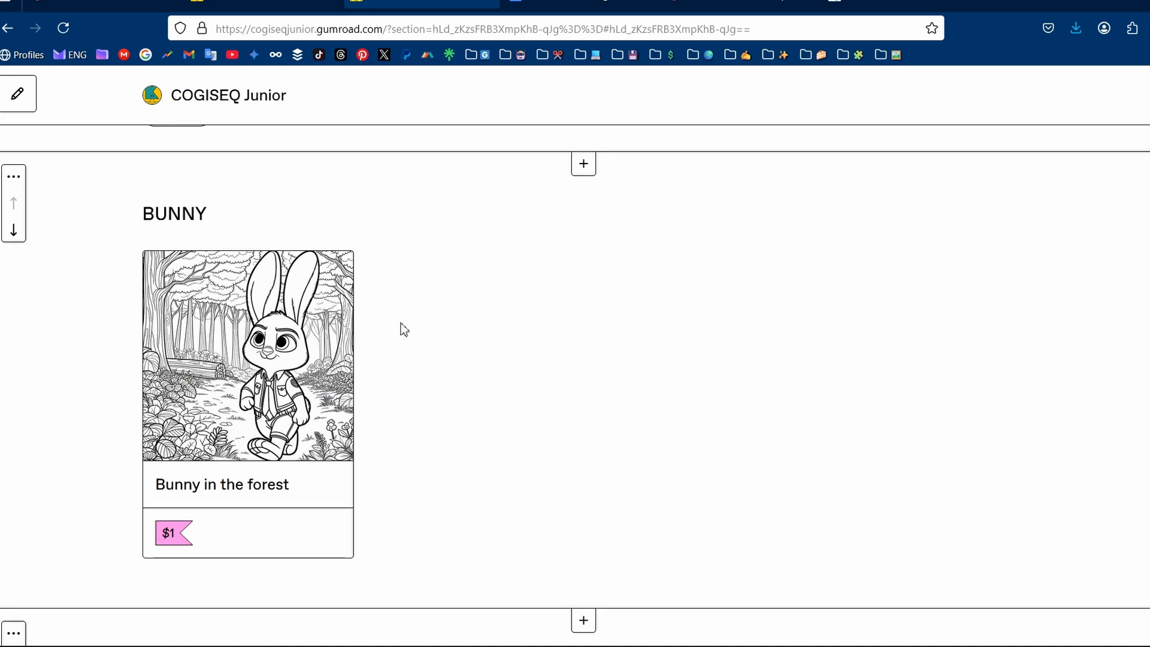
# Copy the shop's address cogiseqjunior.gumroad.com and open it in a new private window
pyautogui.click(256, 30)
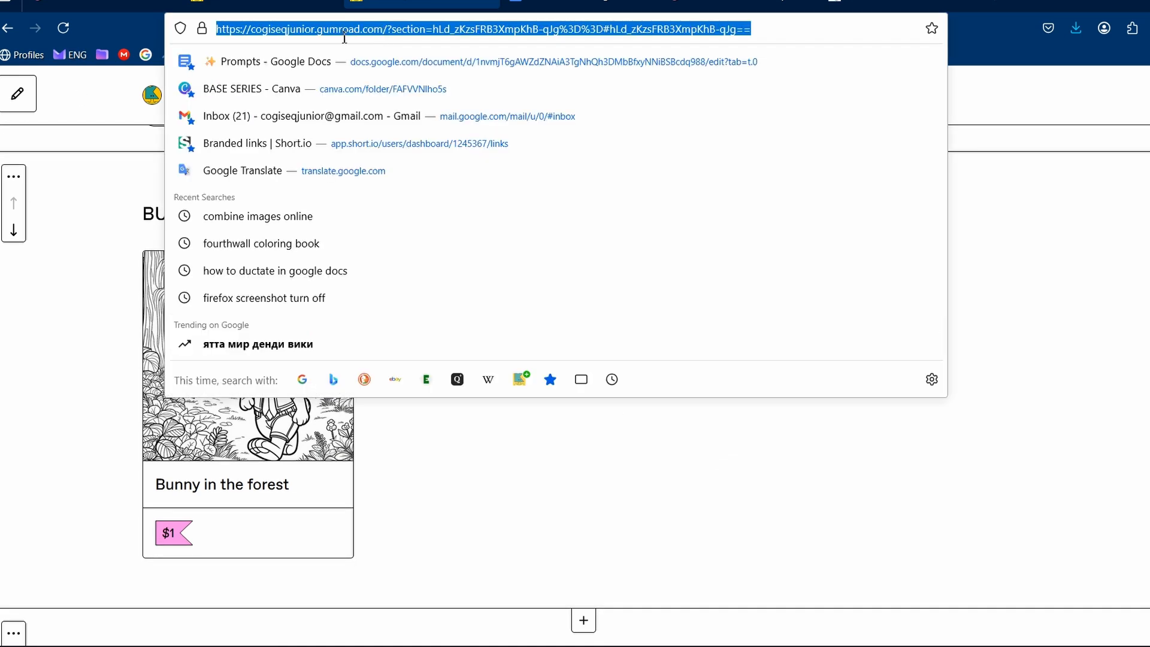
pyautogui.moveTo(256, 30); pyautogui.dragTo(384, 24)
pyautogui.hotkey('ctrl', 'c')
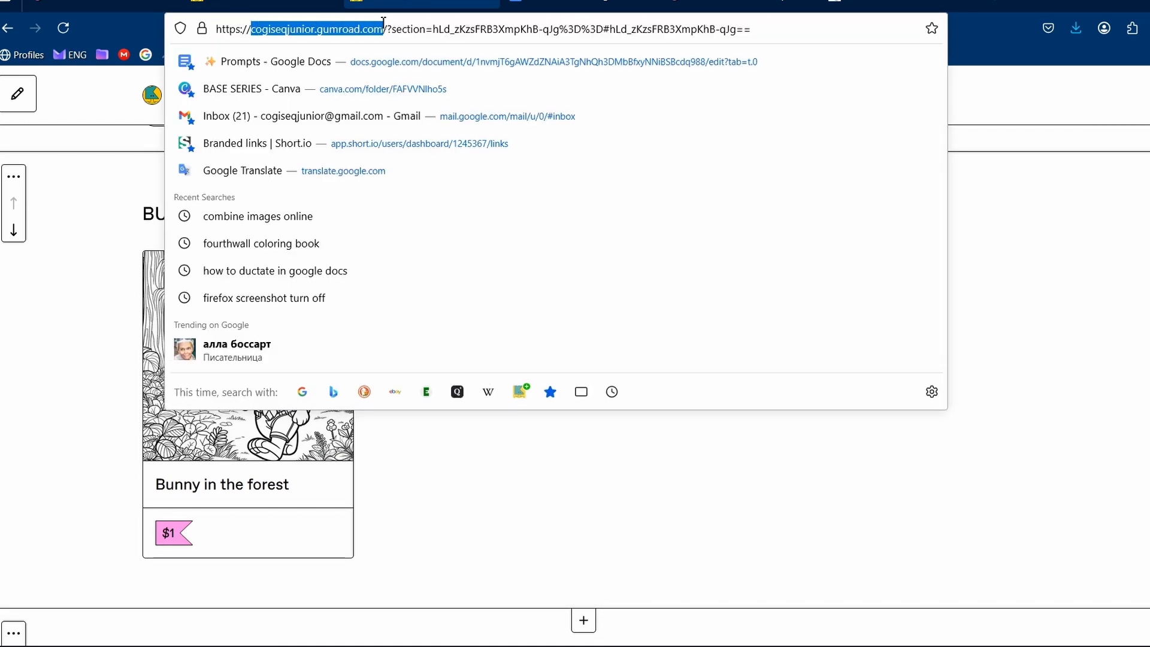
pyautogui.click(1143, 28)
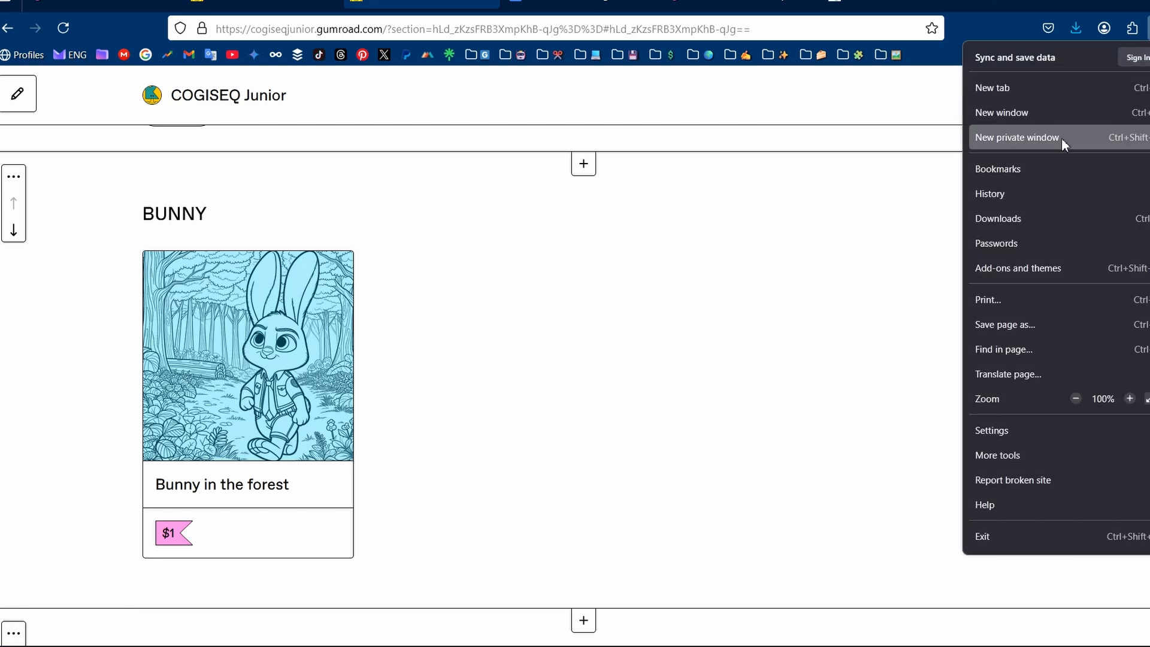
pyautogui.click(1061, 137)
pyautogui.hotkey('ctrl', 'v')
pyautogui.press('Return')
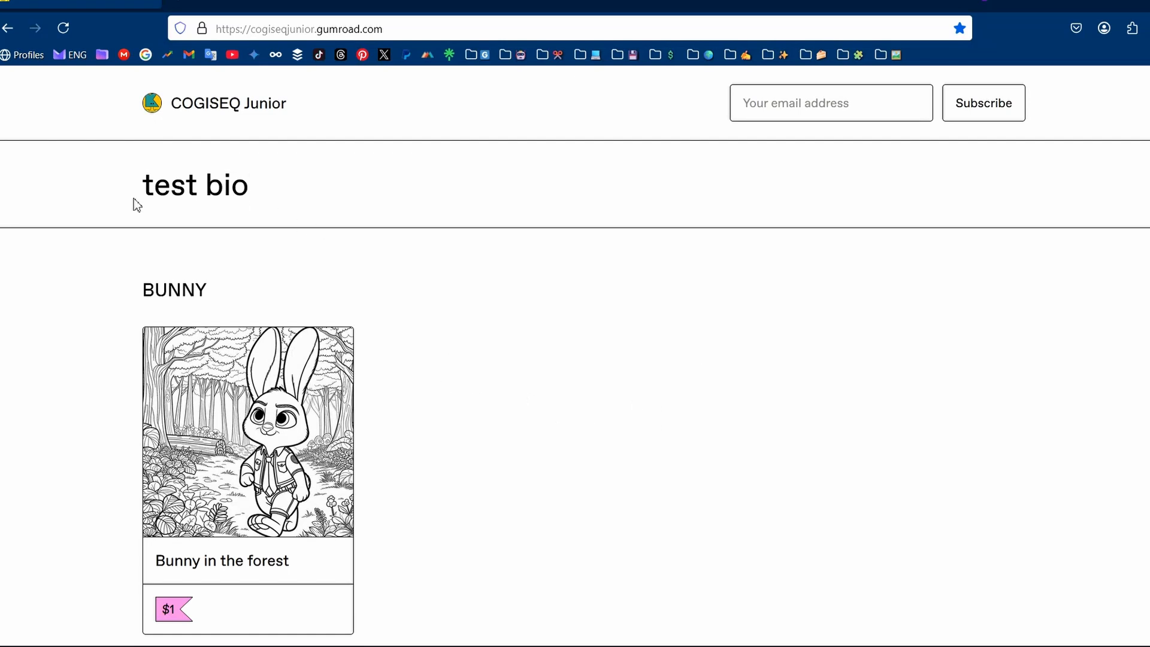
# Look over the visitor's view of the shop page, from the bio and shop name down to the product sections
pyautogui.moveTo(245, 199); pyautogui.dragTo(147, 213)
pyautogui.click(272, 204)
pyautogui.moveTo(166, 99); pyautogui.dragTo(181, 104)
pyautogui.moveTo(310, 112); pyautogui.dragTo(210, 103)
pyautogui.scroll(-3, 639, 321)
pyautogui.scroll(1, 434, 321)
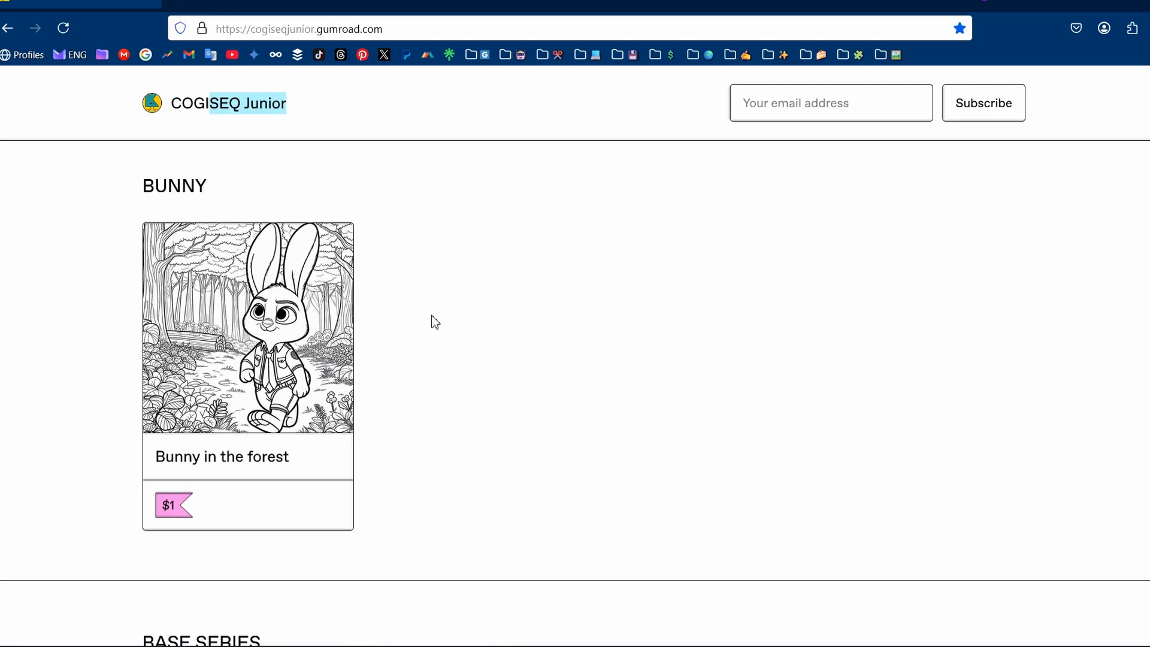
# Review the visitor's product sections and test filtering BASE SERIES by the coloring books tag, removing the filter again
pyautogui.scroll(-3, 435, 323)
pyautogui.scroll(-4, 434, 323)
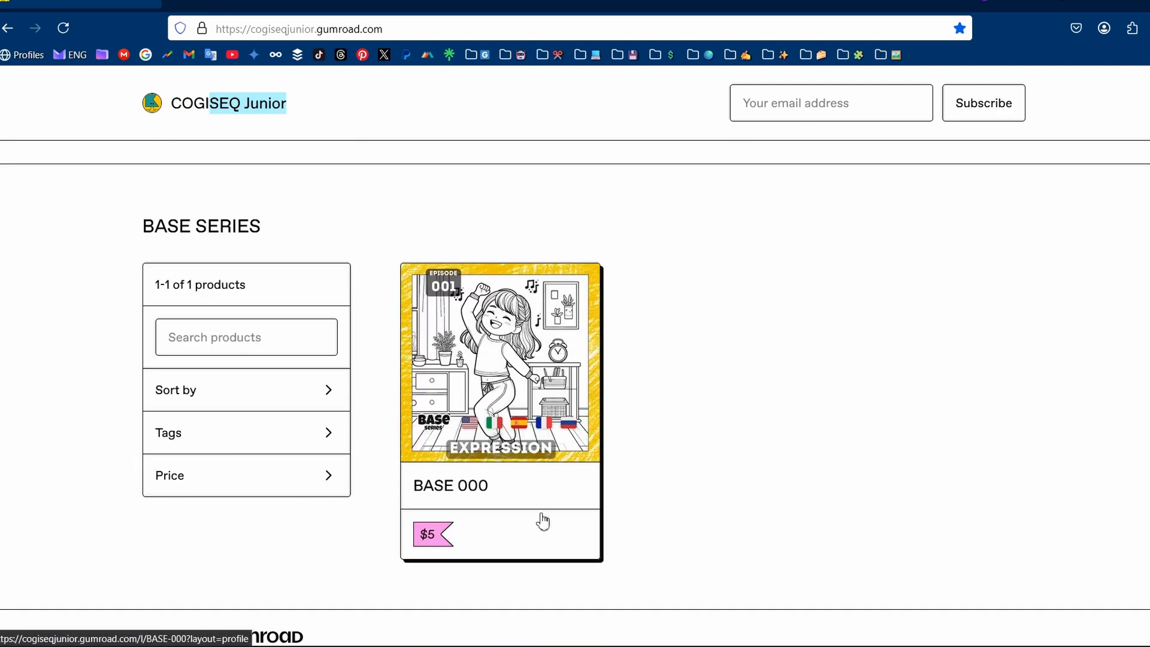
pyautogui.scroll(3, 601, 527)
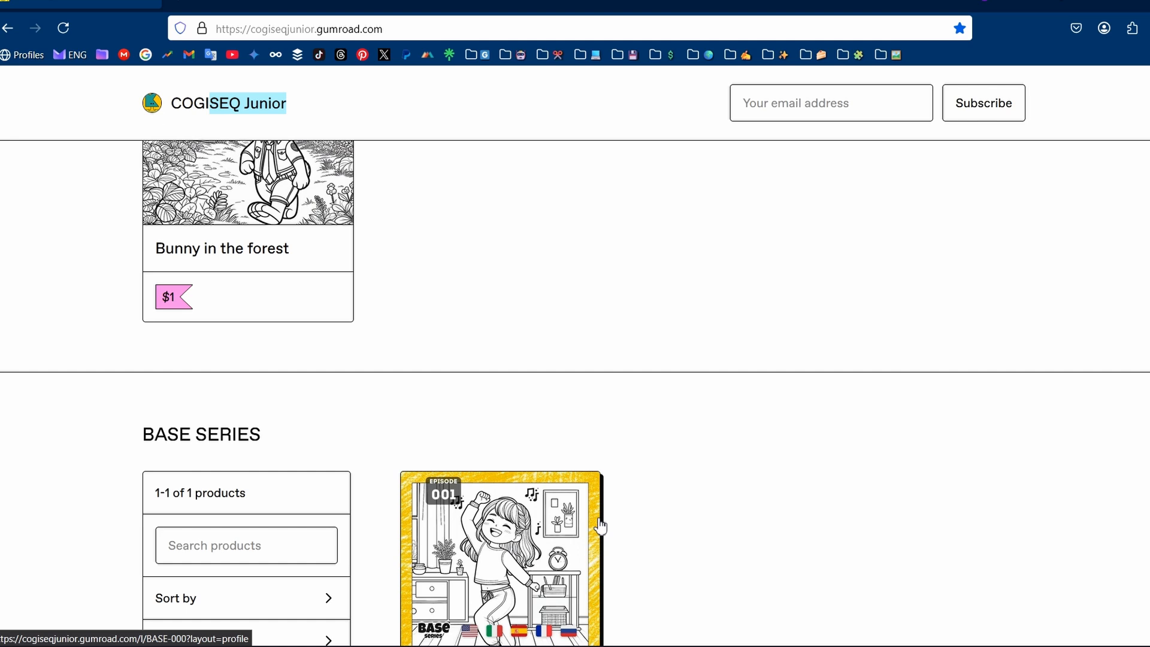
pyautogui.scroll(-3, 601, 528)
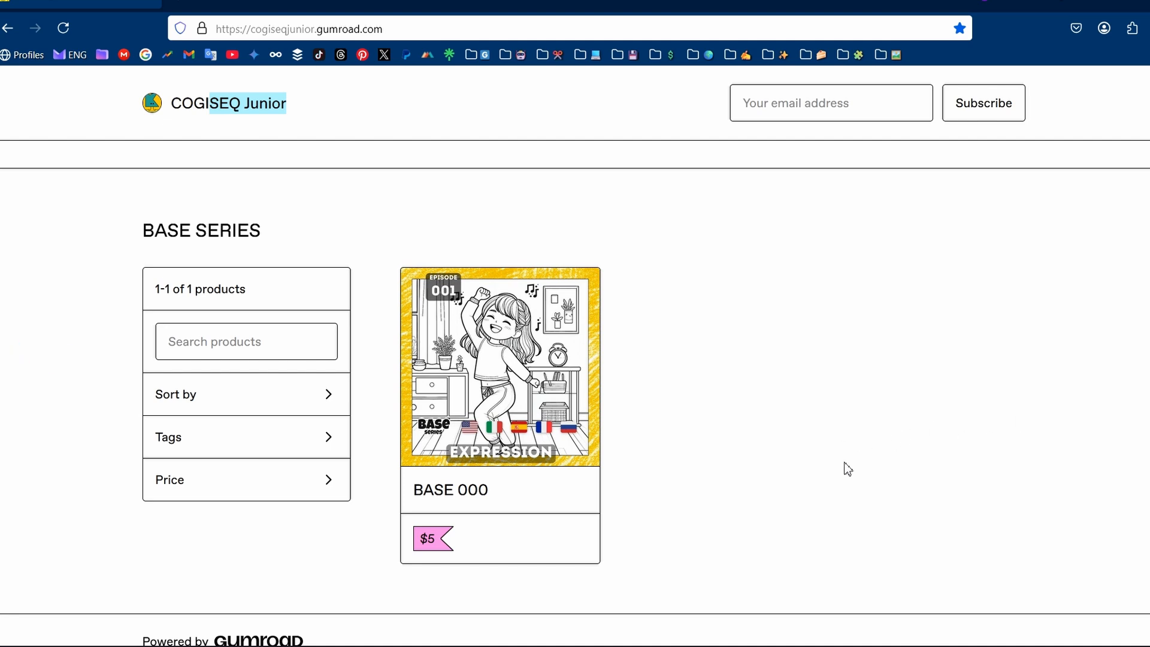
pyautogui.scroll(-1, 746, 461)
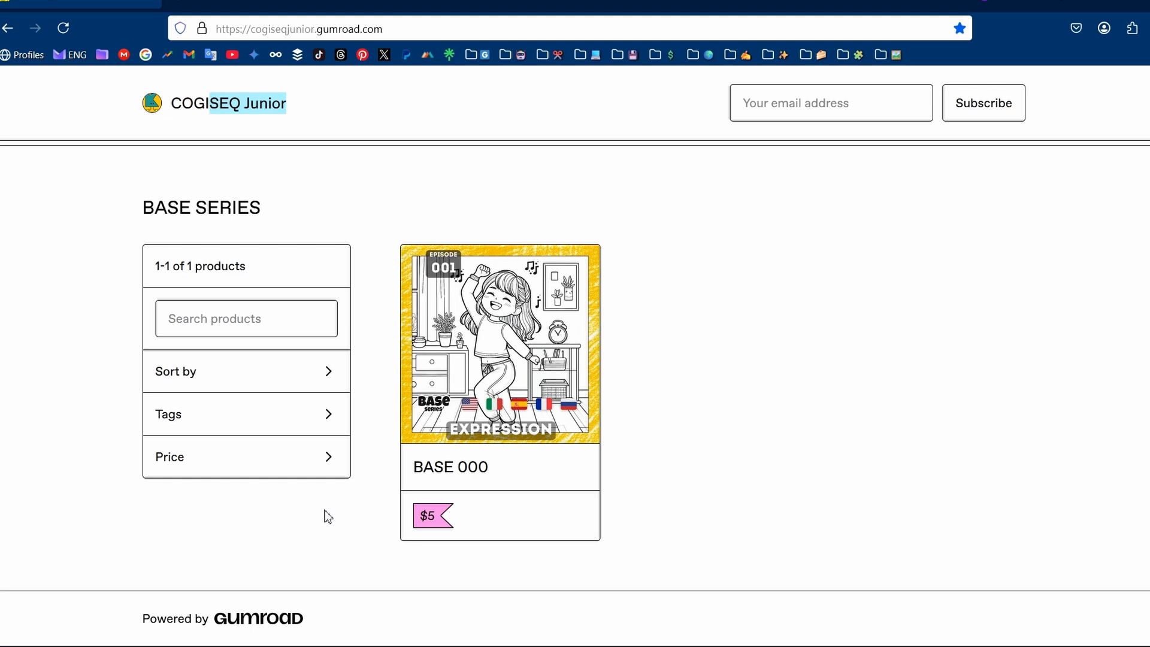
pyautogui.click(309, 417)
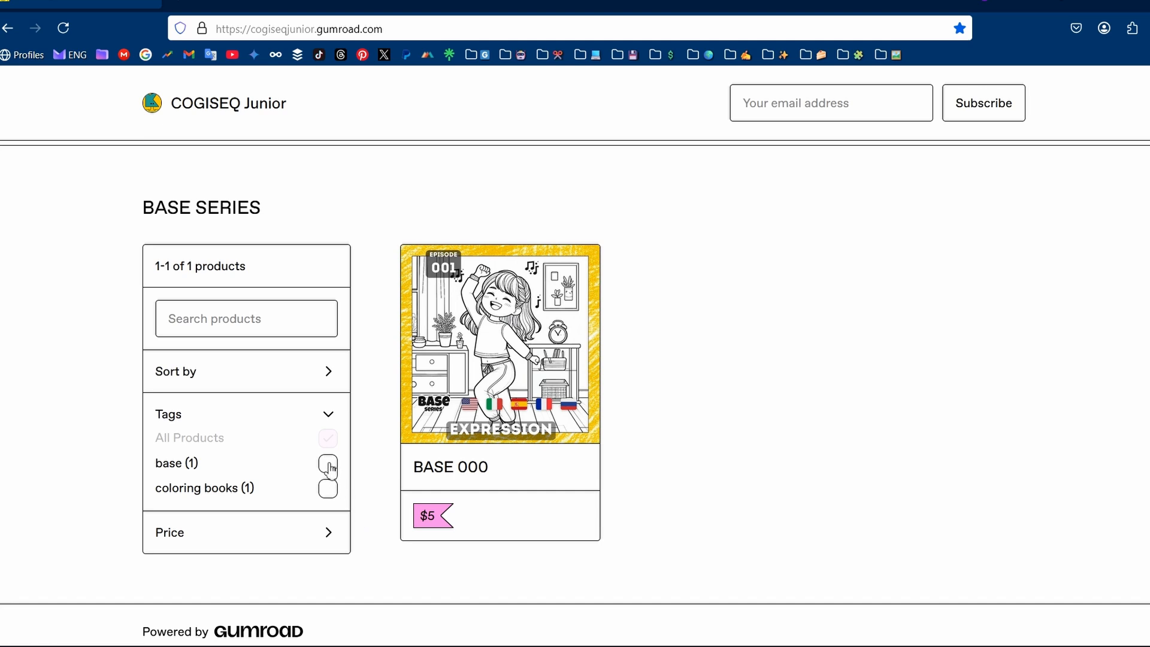
pyautogui.click(329, 488)
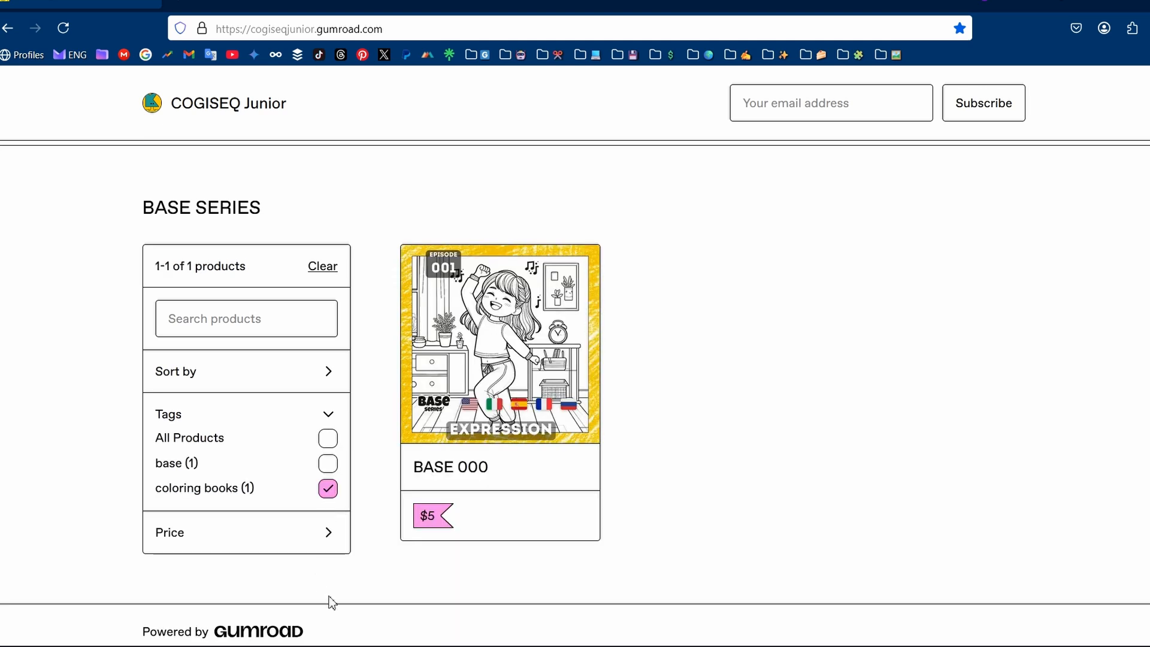
pyautogui.scroll(6, 329, 603)
pyautogui.click(328, 477)
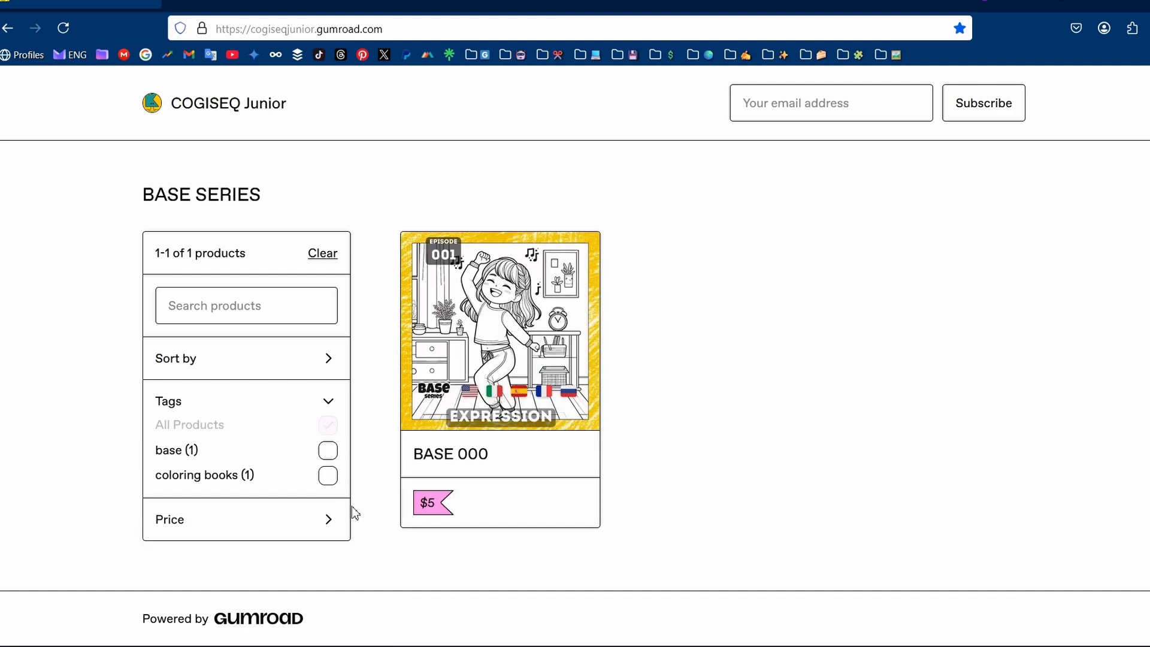
pyautogui.scroll(5, 358, 502)
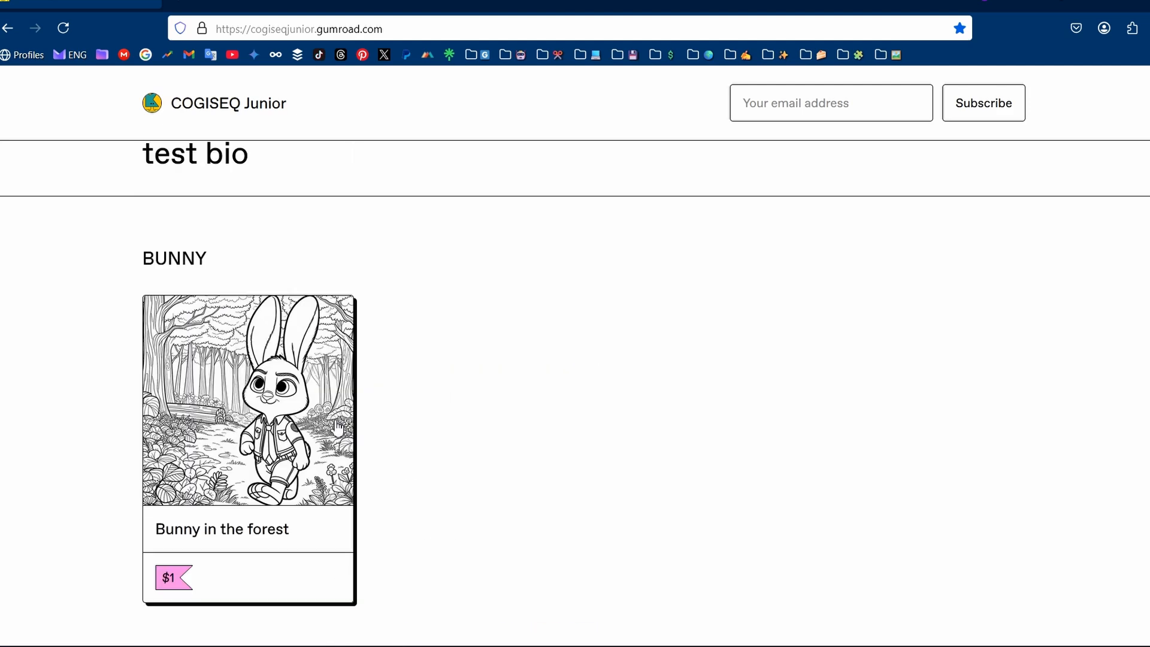
pyautogui.scroll(-5, 248, 426)
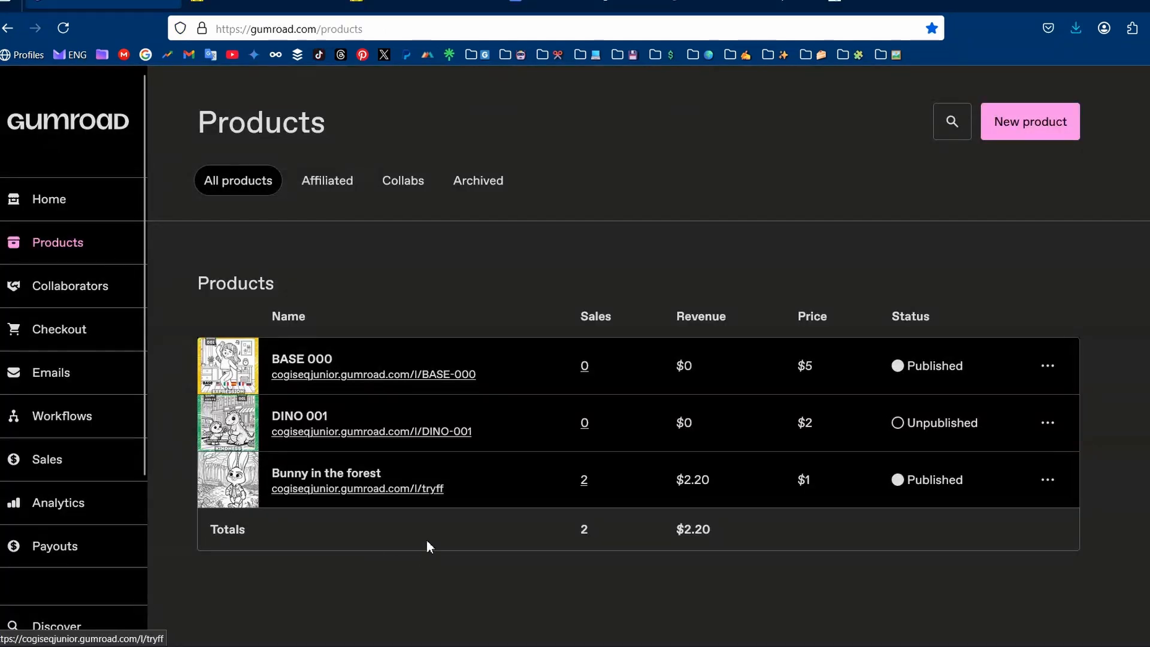
# Add the tag base to the Bunny in the forest product in its sharing settings and save the changes
pyautogui.click(342, 479)
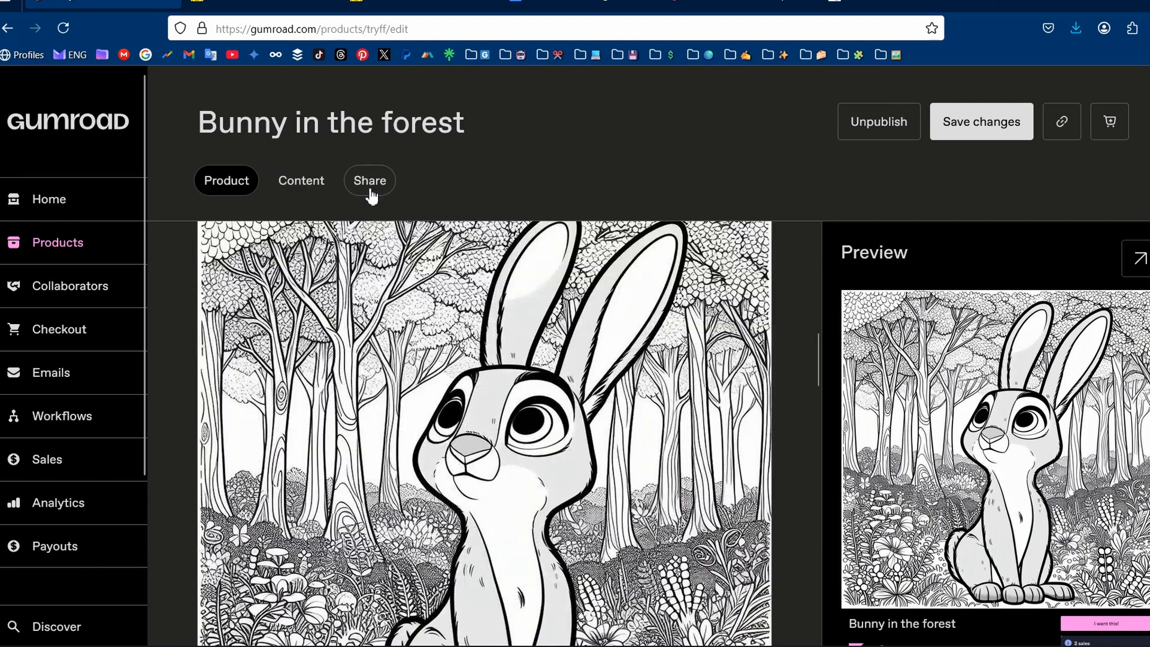
pyautogui.click(370, 190)
pyautogui.scroll(-5, 387, 375)
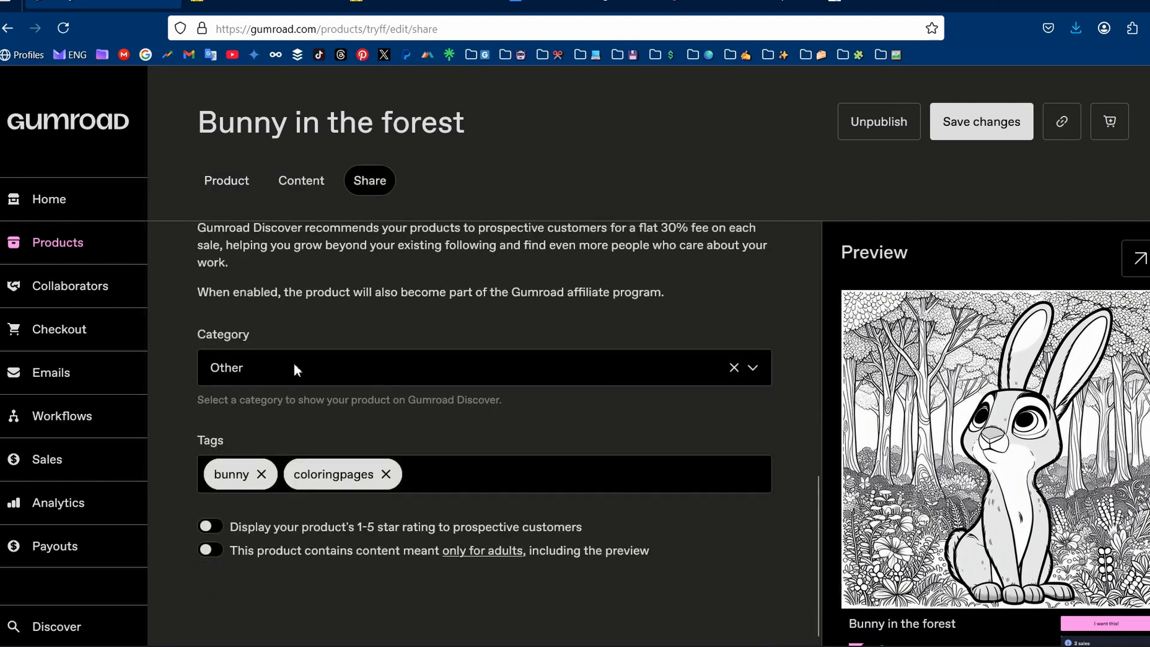
pyautogui.click(450, 476)
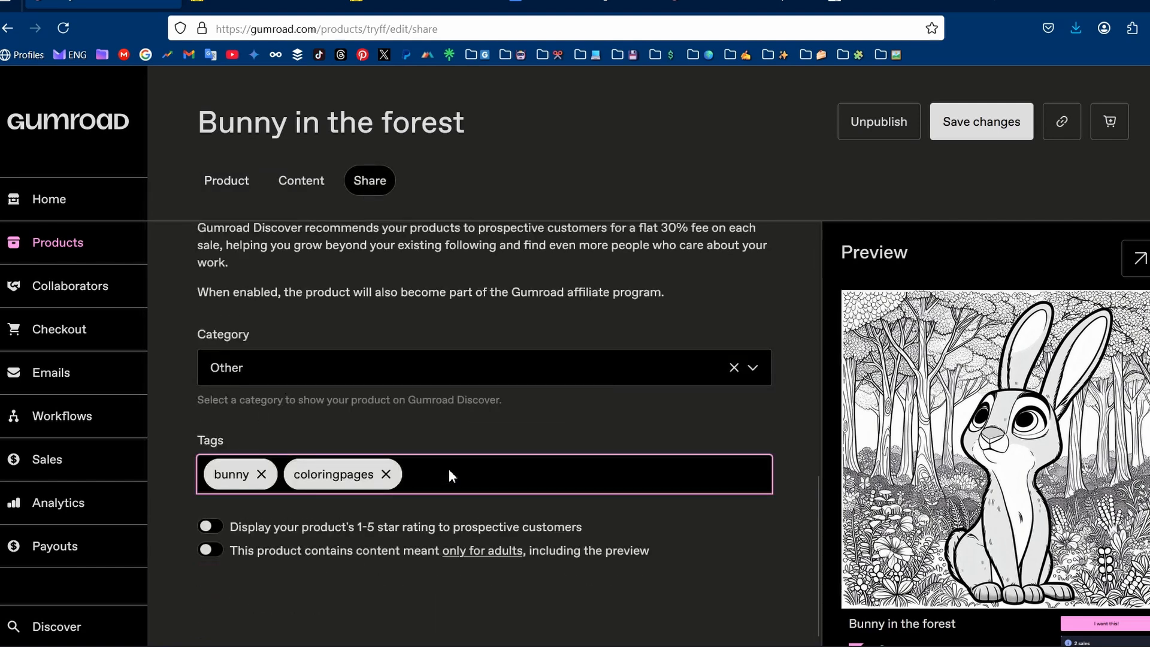
pyautogui.write('base')
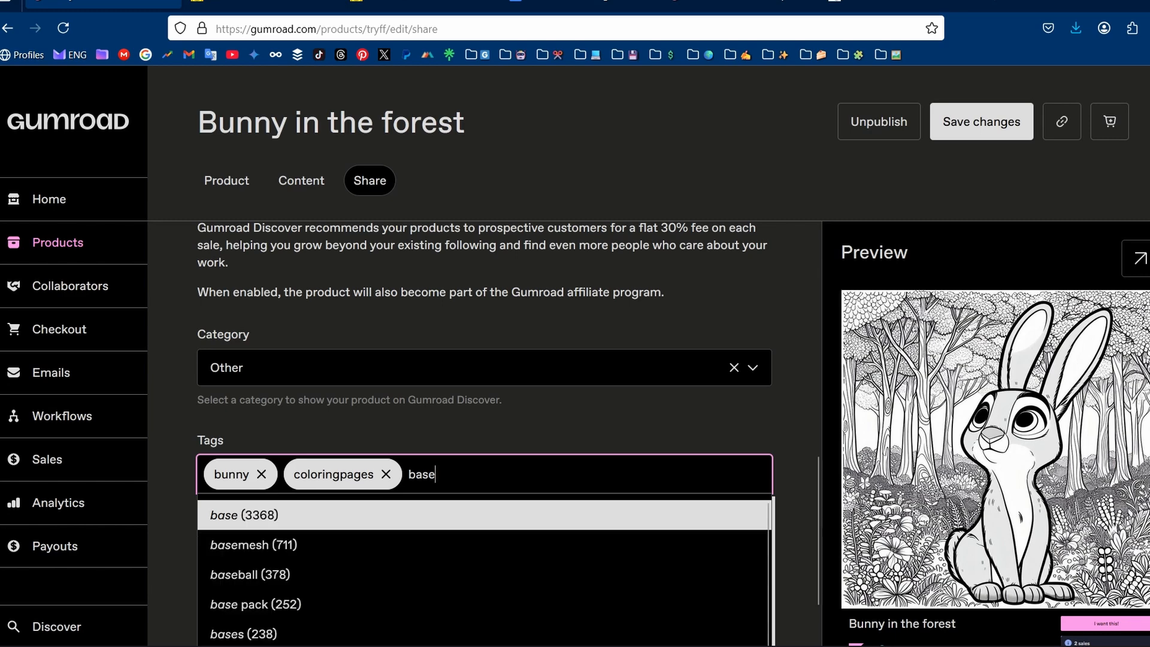
pyautogui.press('Return')
pyautogui.click(974, 123)
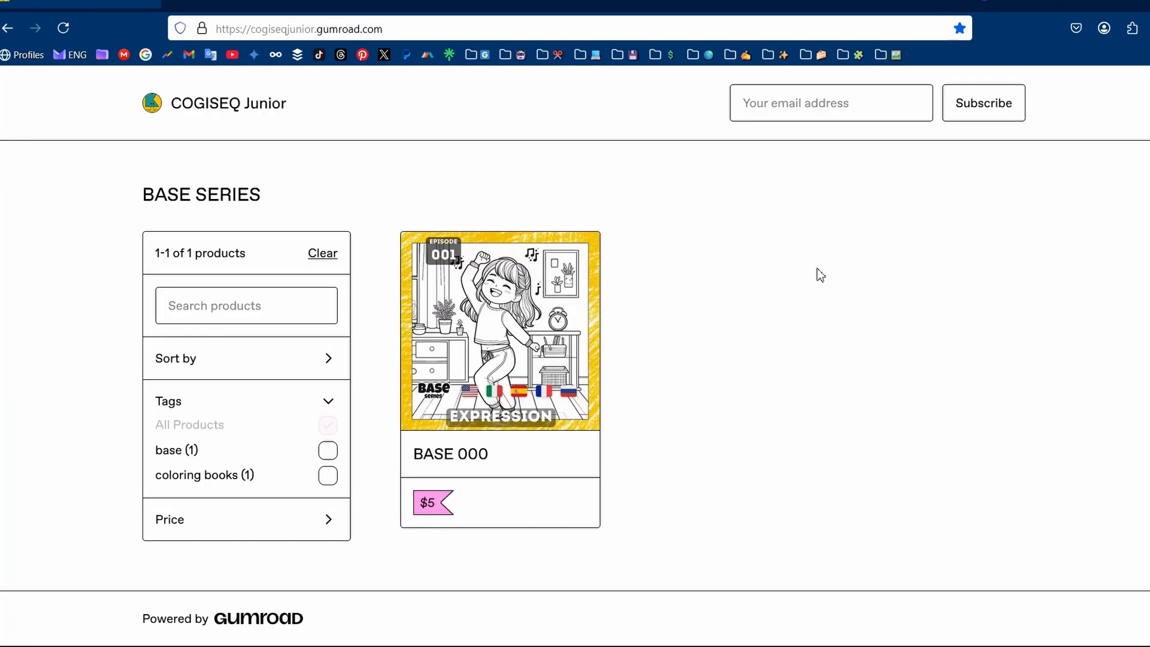
# Reload the visitor's shop page and check the BUNNY and BASE SERIES sections, including the sort options
pyautogui.press('F5')
pyautogui.scroll(-7, 812, 300)
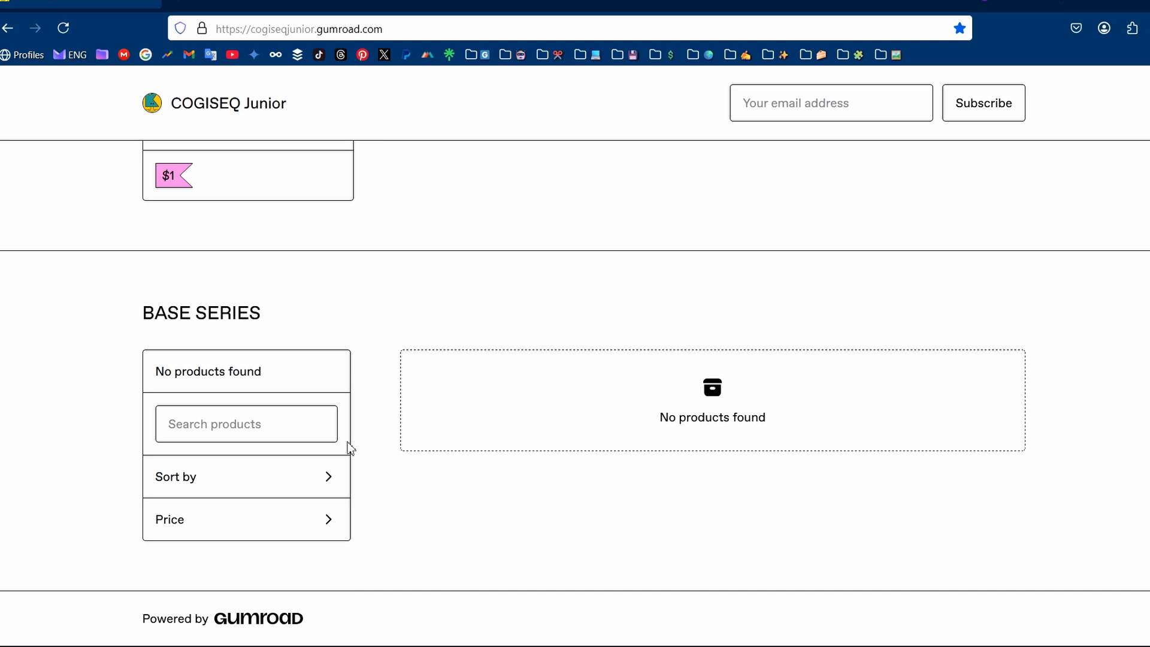
pyautogui.click(313, 481)
pyautogui.click(326, 478)
pyautogui.scroll(7, 433, 521)
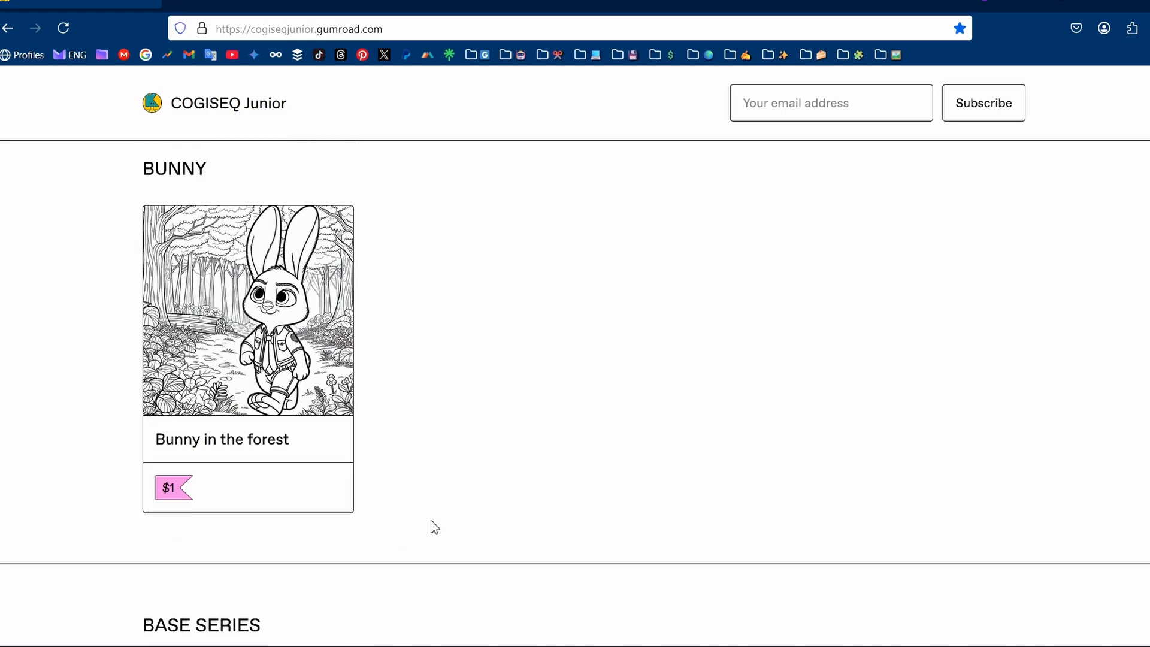
pyautogui.scroll(-7, 433, 526)
# Save the Bunny in the forest product again, and include BASE 000 in the shop page's BASE SERIES section
pyautogui.hotkey('alt', 'Tab')
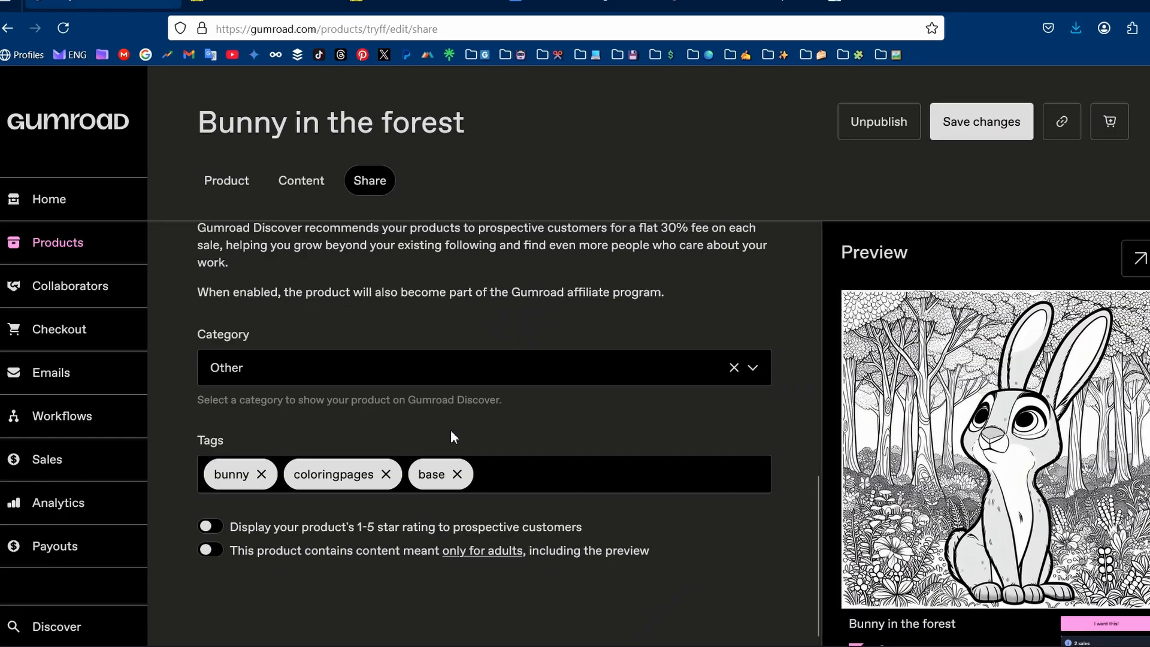
pyautogui.click(946, 135)
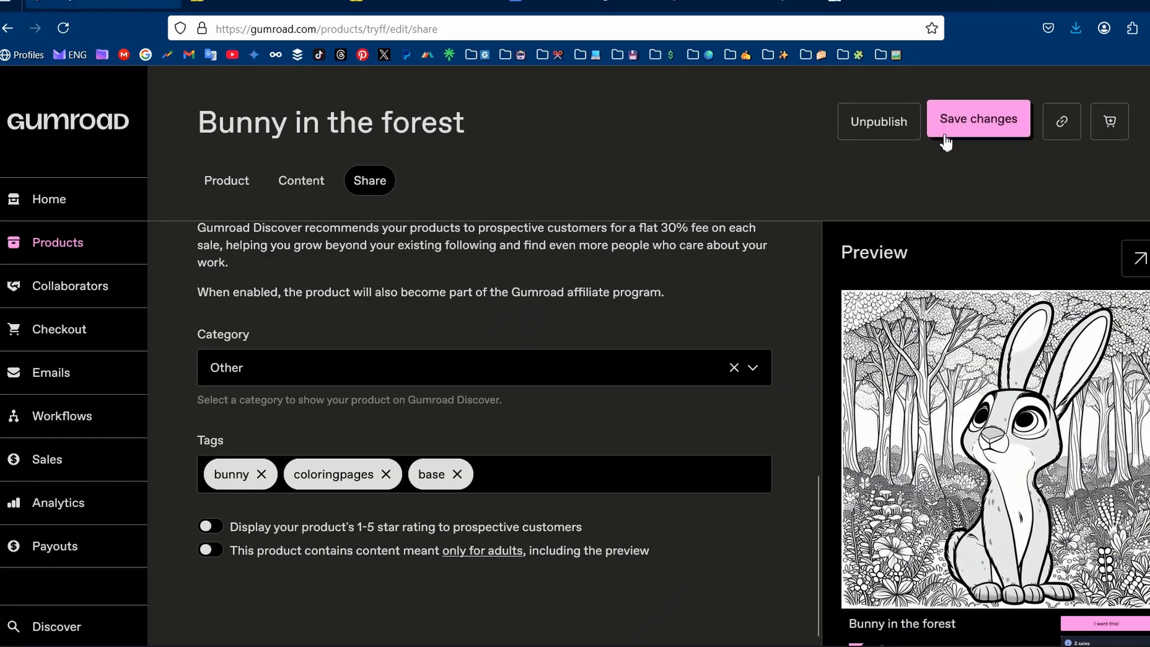
pyautogui.click(258, 2)
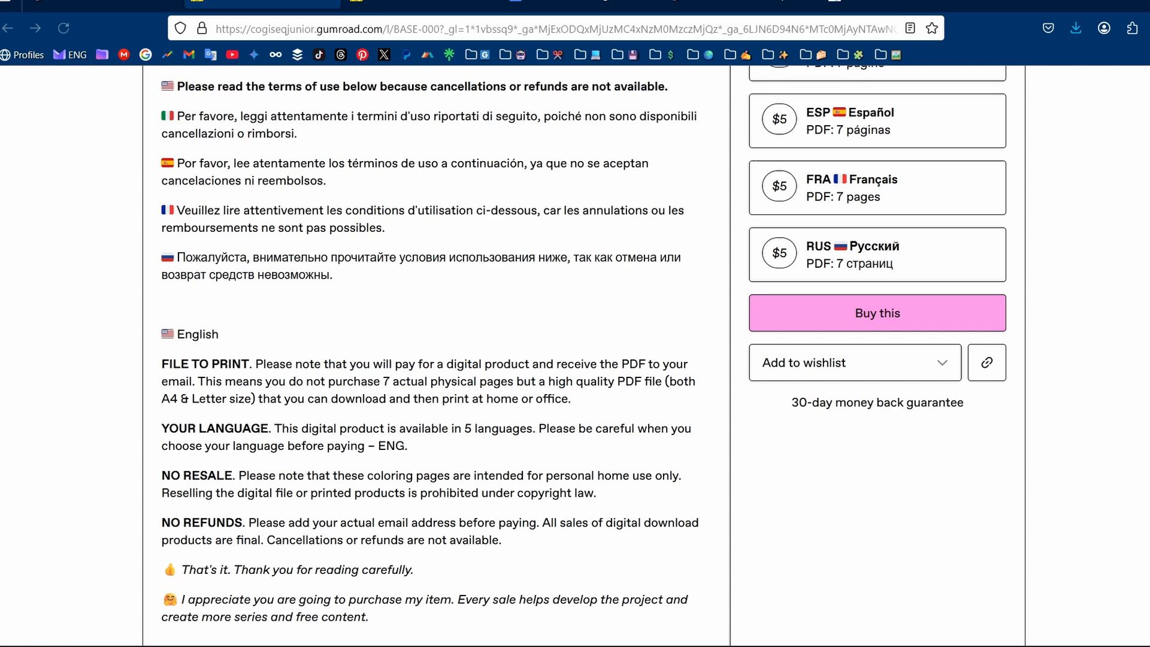
pyautogui.click(410, 3)
pyautogui.scroll(-5, 598, 325)
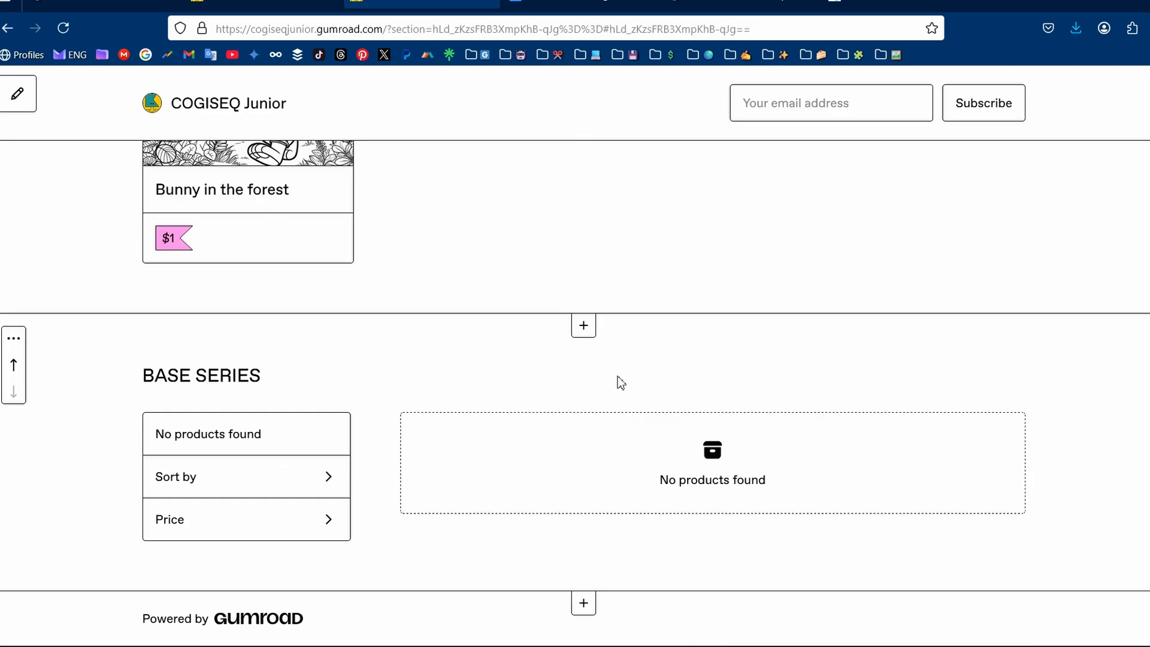
pyautogui.click(14, 338)
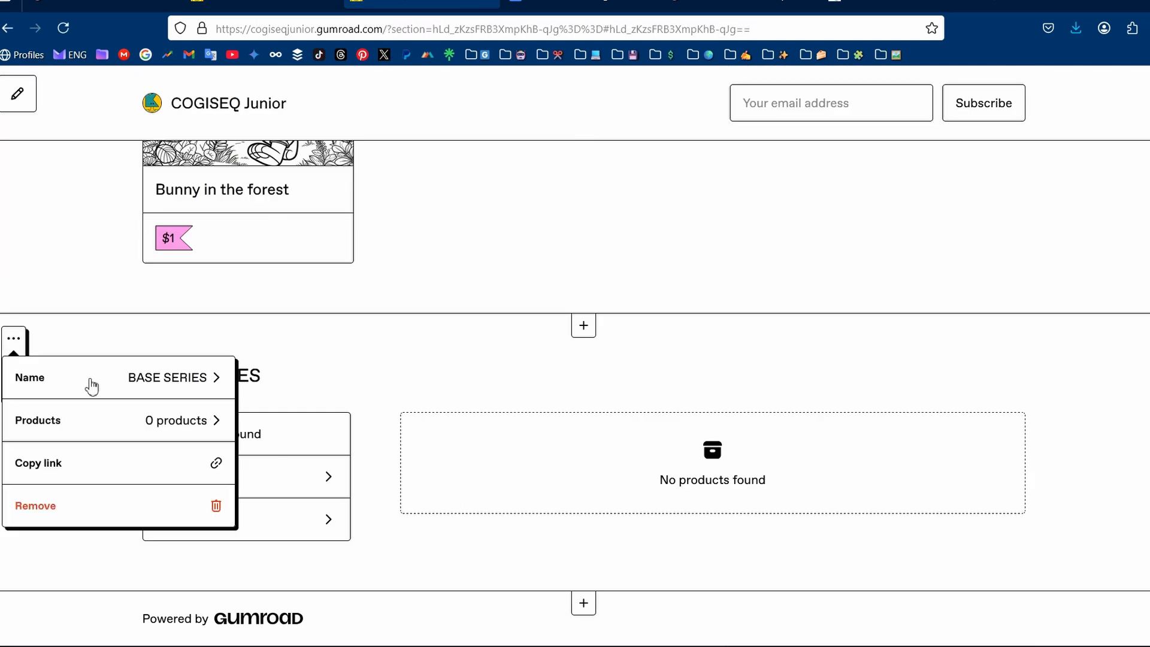
pyautogui.click(204, 423)
pyautogui.click(225, 598)
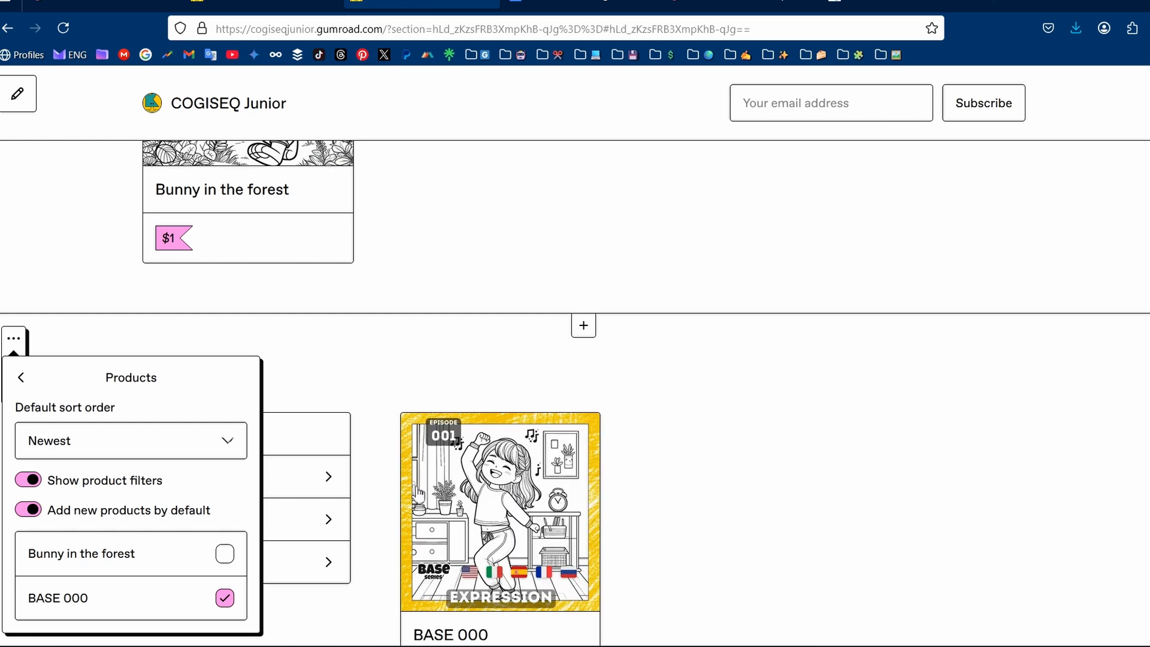
pyautogui.click(704, 519)
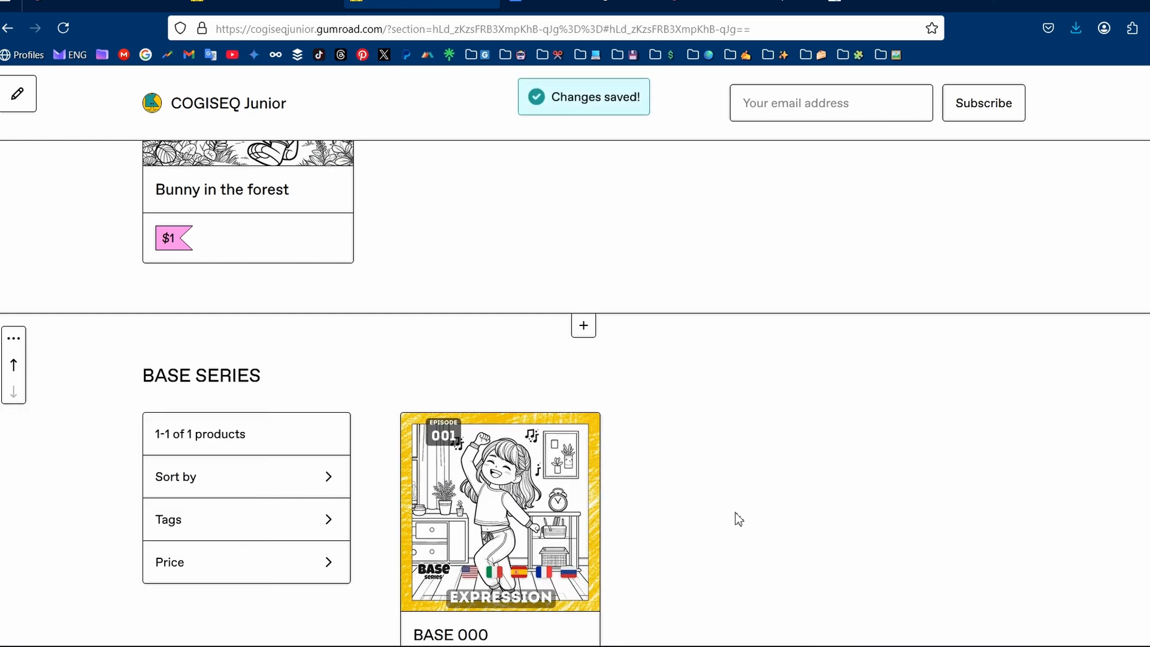
# Reload the visitor's shop page, filter BASE SERIES by the base tag, and compare the product sections
pyautogui.hotkey('alt', 'Tab')
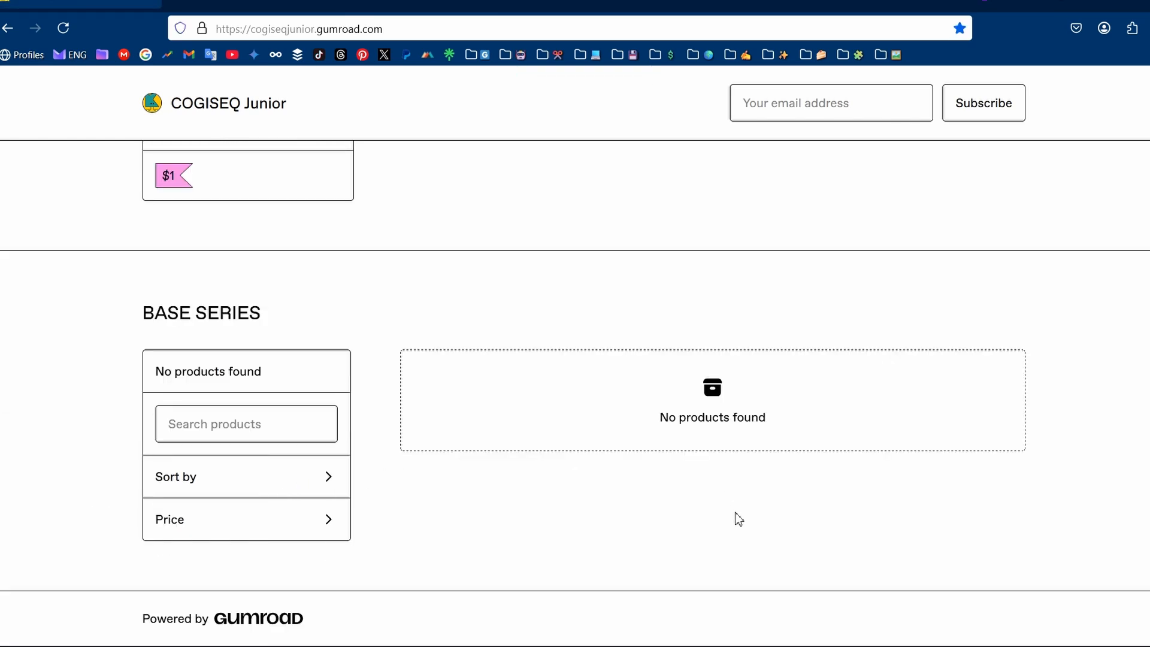
pyautogui.press('F5')
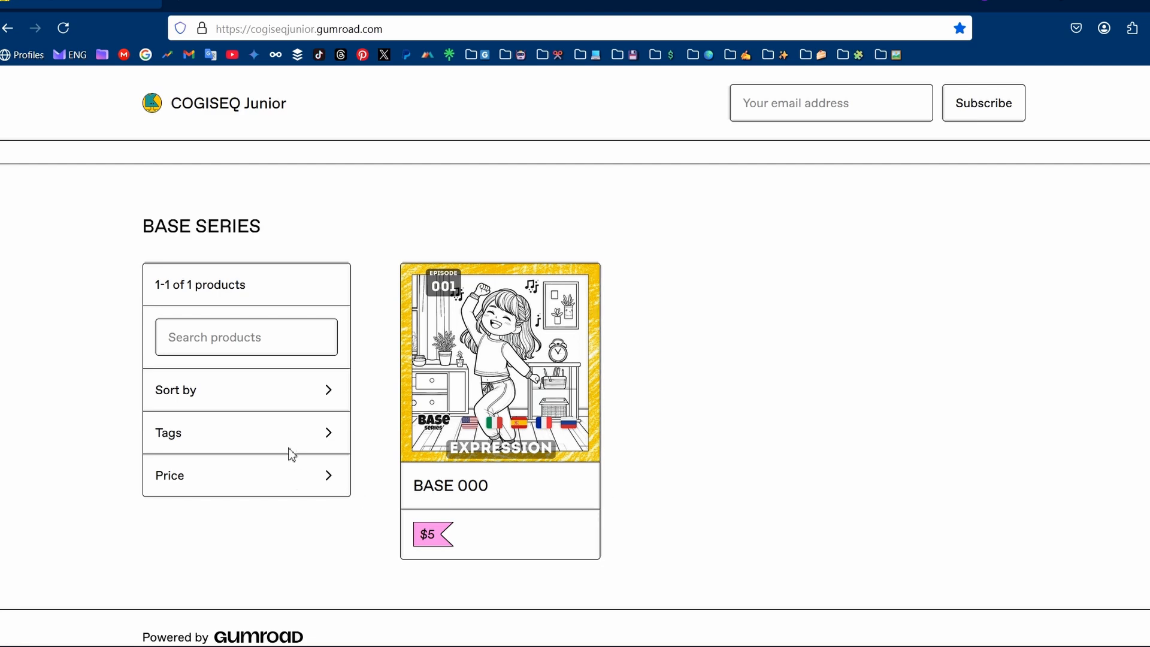
pyautogui.click(291, 446)
pyautogui.click(327, 482)
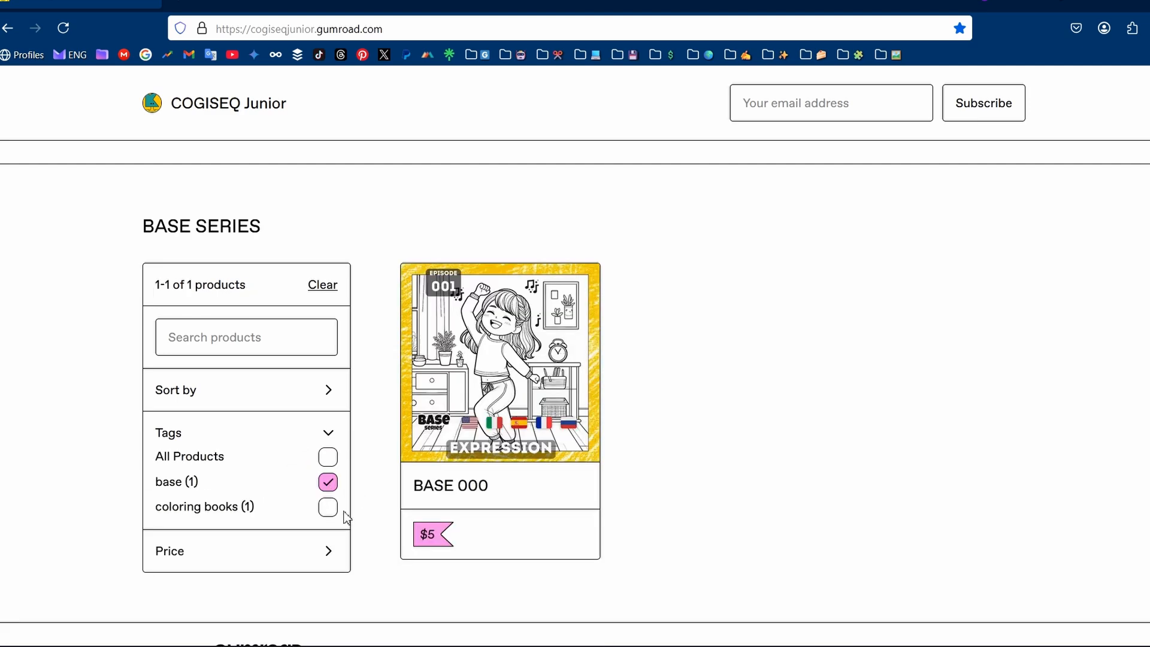
pyautogui.scroll(6, 347, 518)
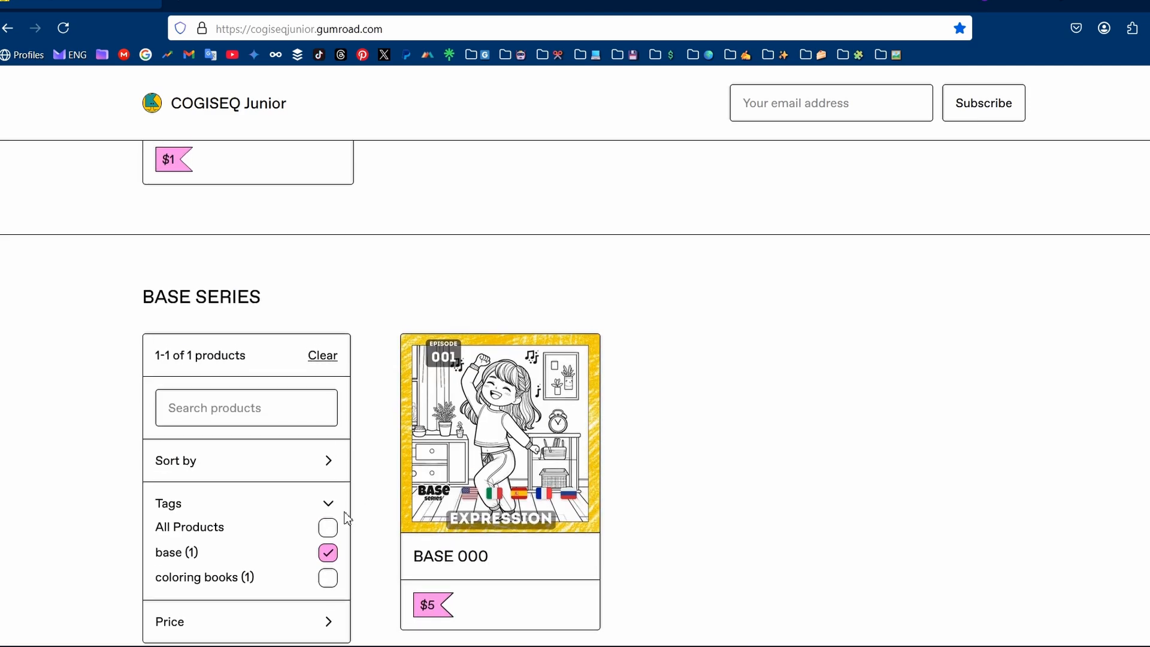
pyautogui.scroll(-4, 348, 518)
pyautogui.scroll(-3, 347, 518)
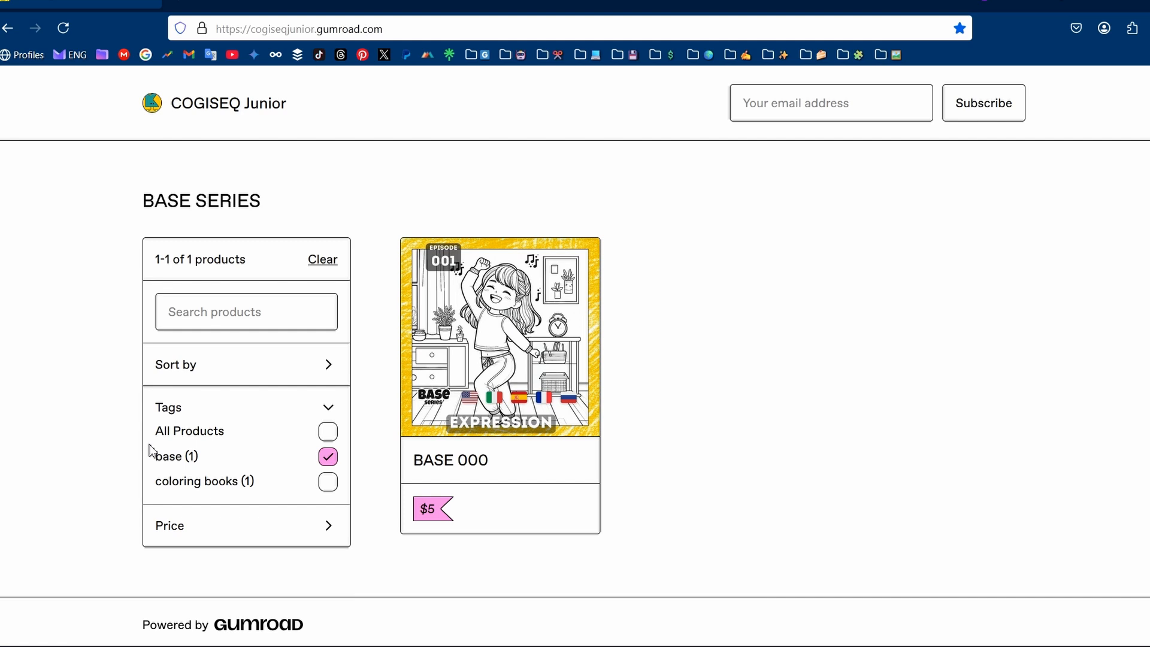
pyautogui.scroll(-1, 151, 453)
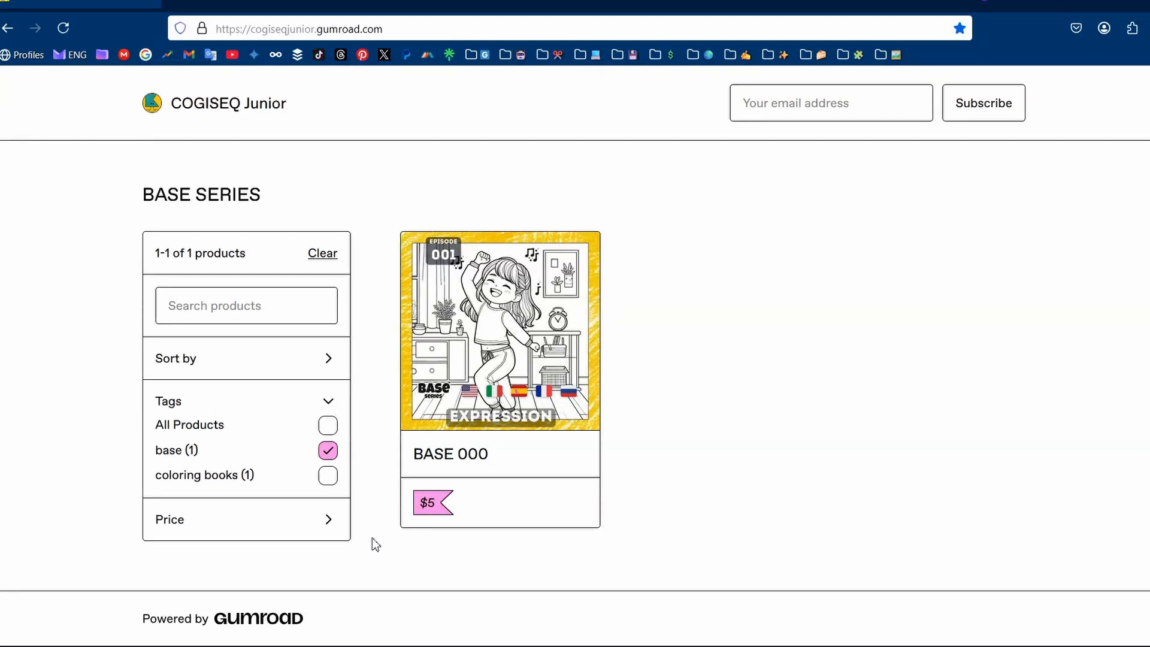
pyautogui.scroll(3, 384, 396)
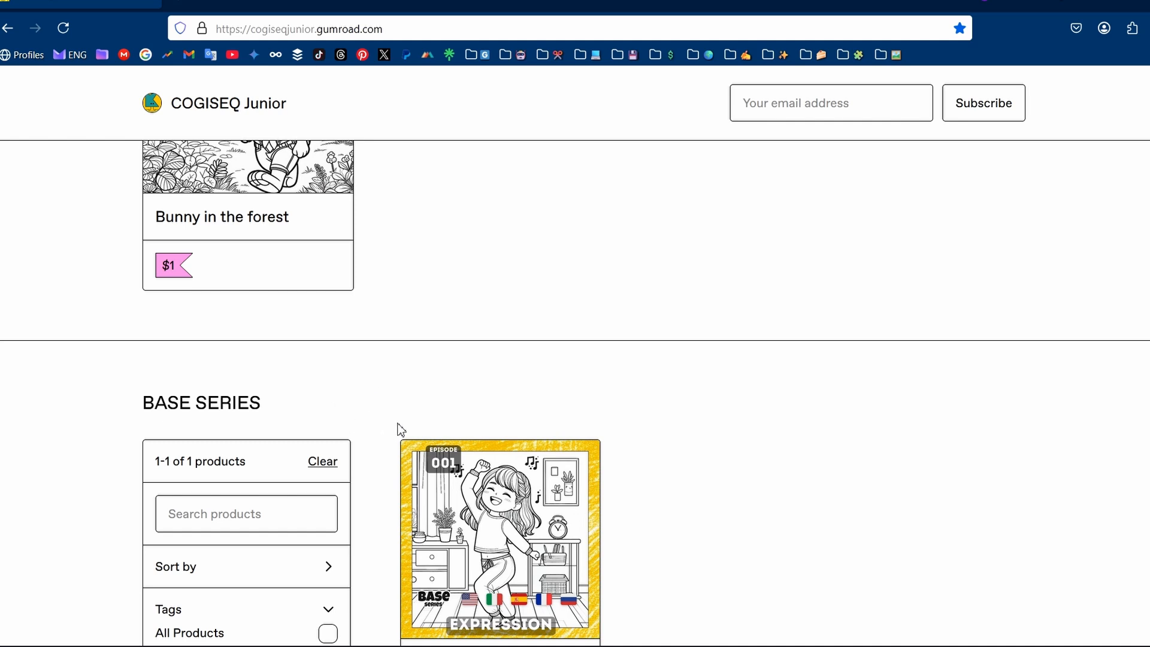
pyautogui.scroll(-3, 413, 429)
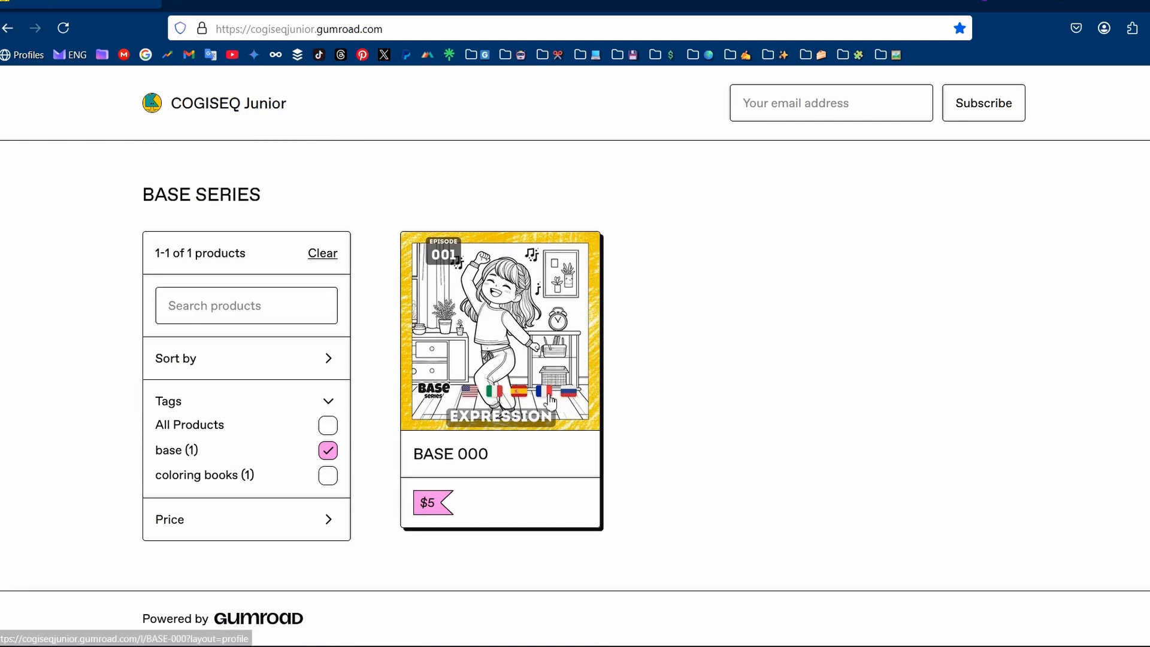